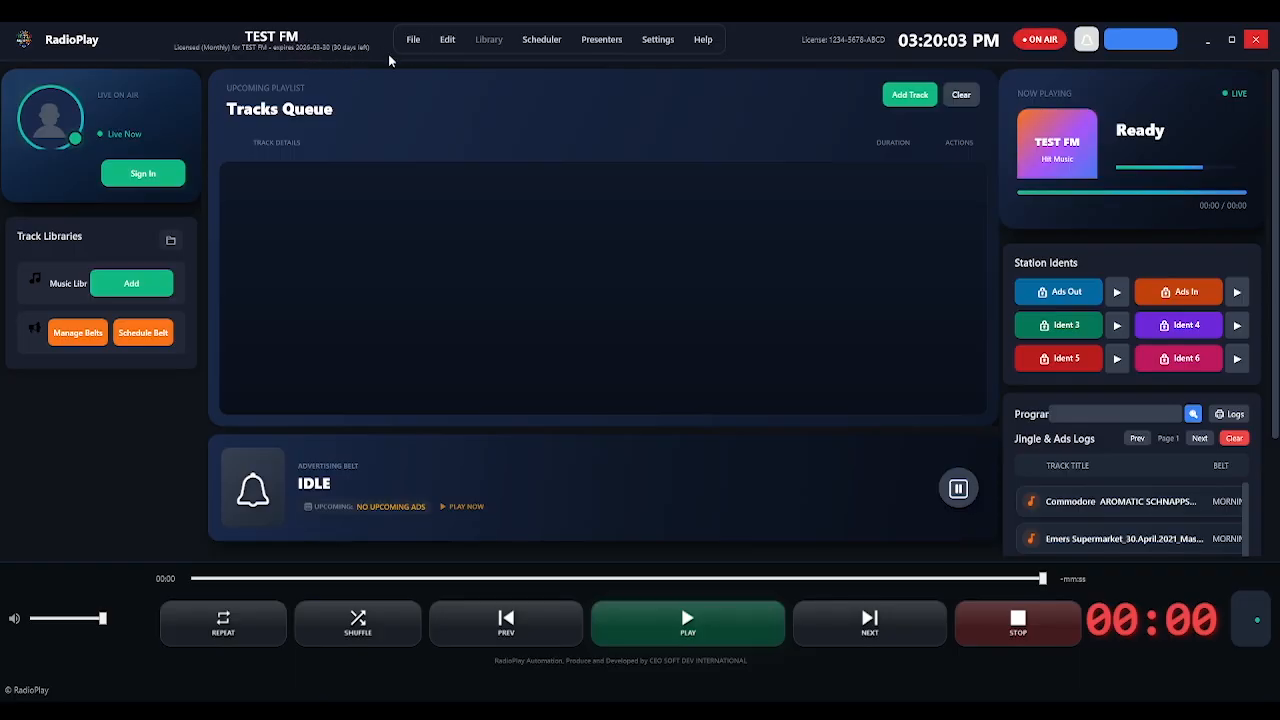
Try twice to clear the ads and jingles play history, cancelling the admin password prompt each time.
{"action": "left_click", "coordinate": [410, 41]}
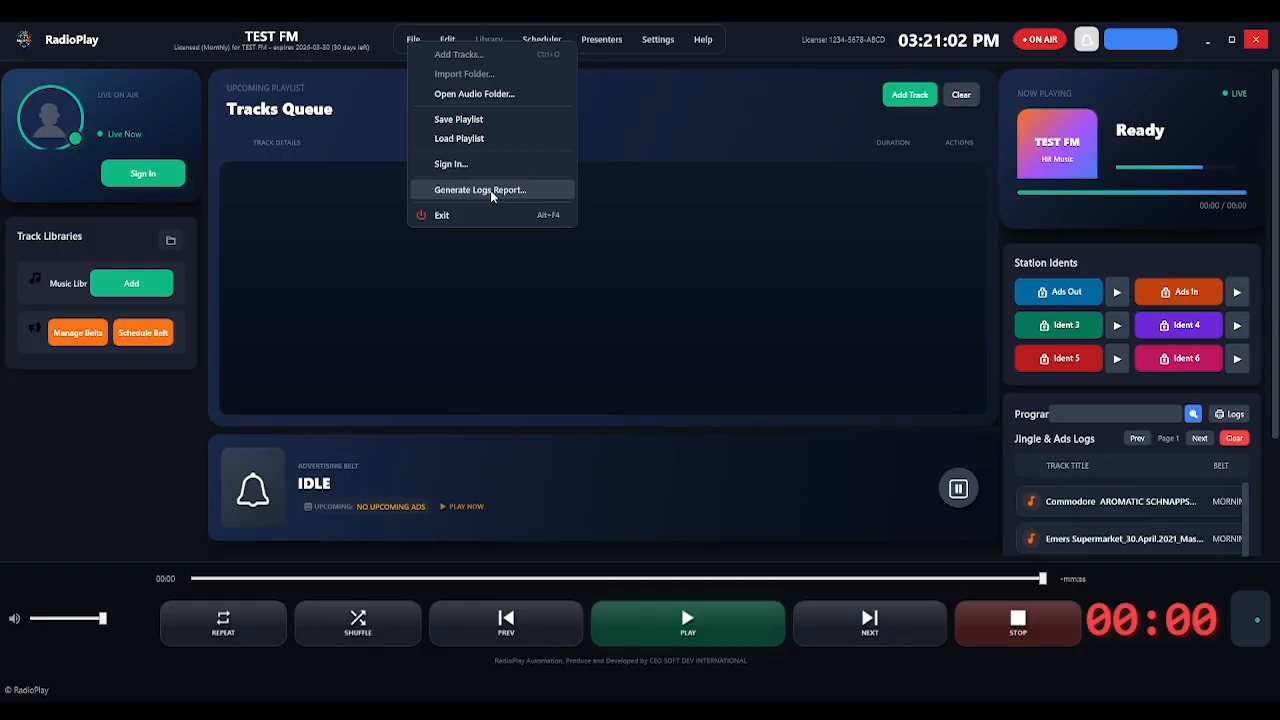
{"action": "left_click", "coordinate": [317, 24]}
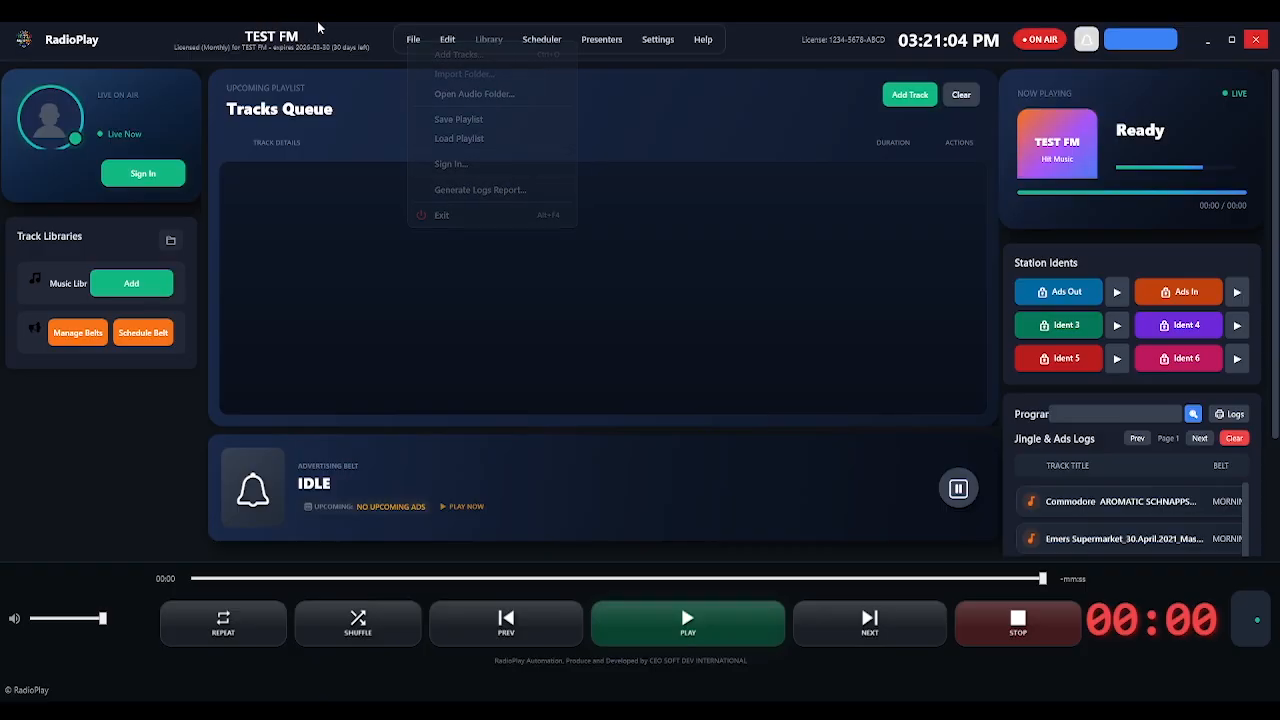
{"action": "left_click", "coordinate": [450, 48]}
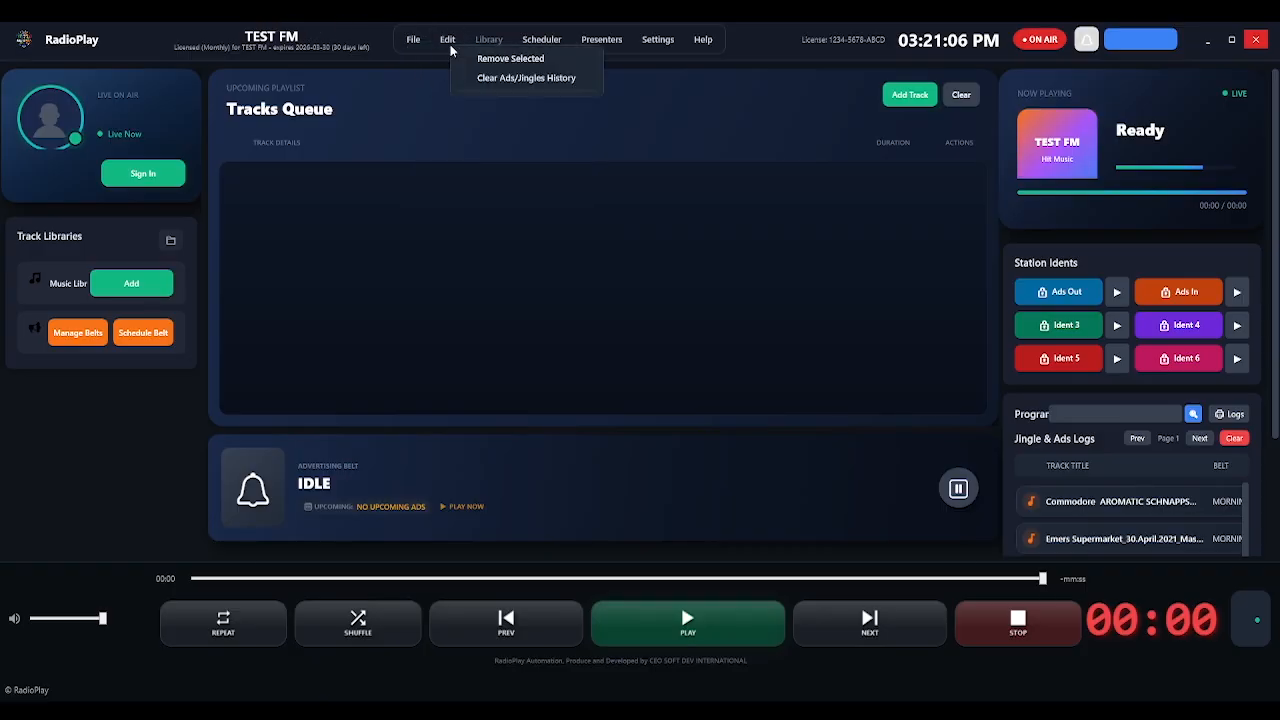
{"action": "left_click", "coordinate": [546, 81]}
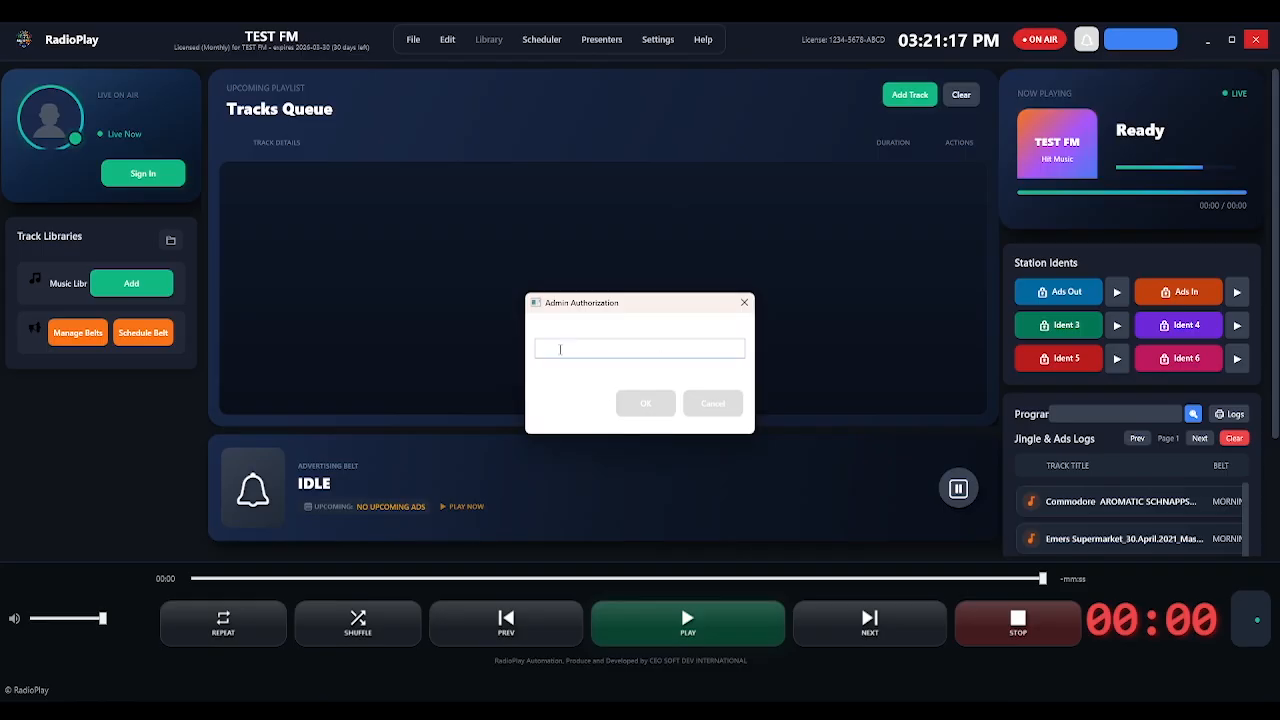
{"action": "left_click", "coordinate": [712, 404]}
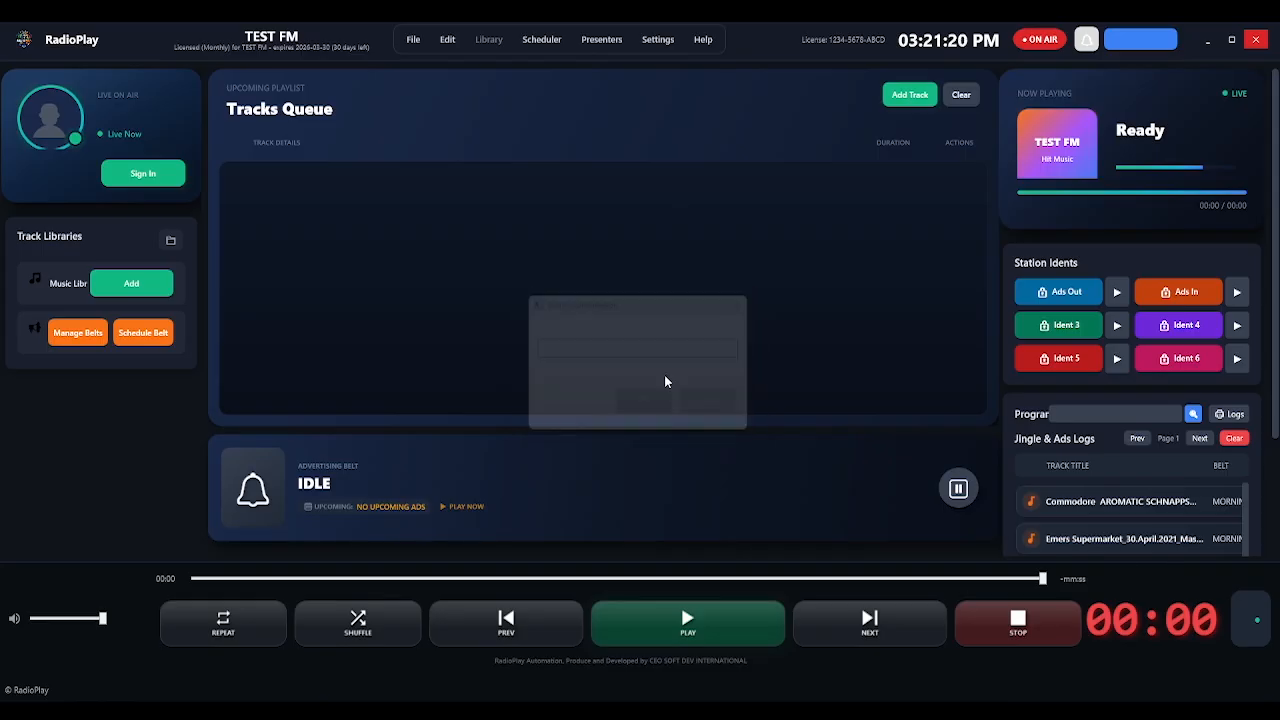
{"action": "left_click", "coordinate": [452, 46]}
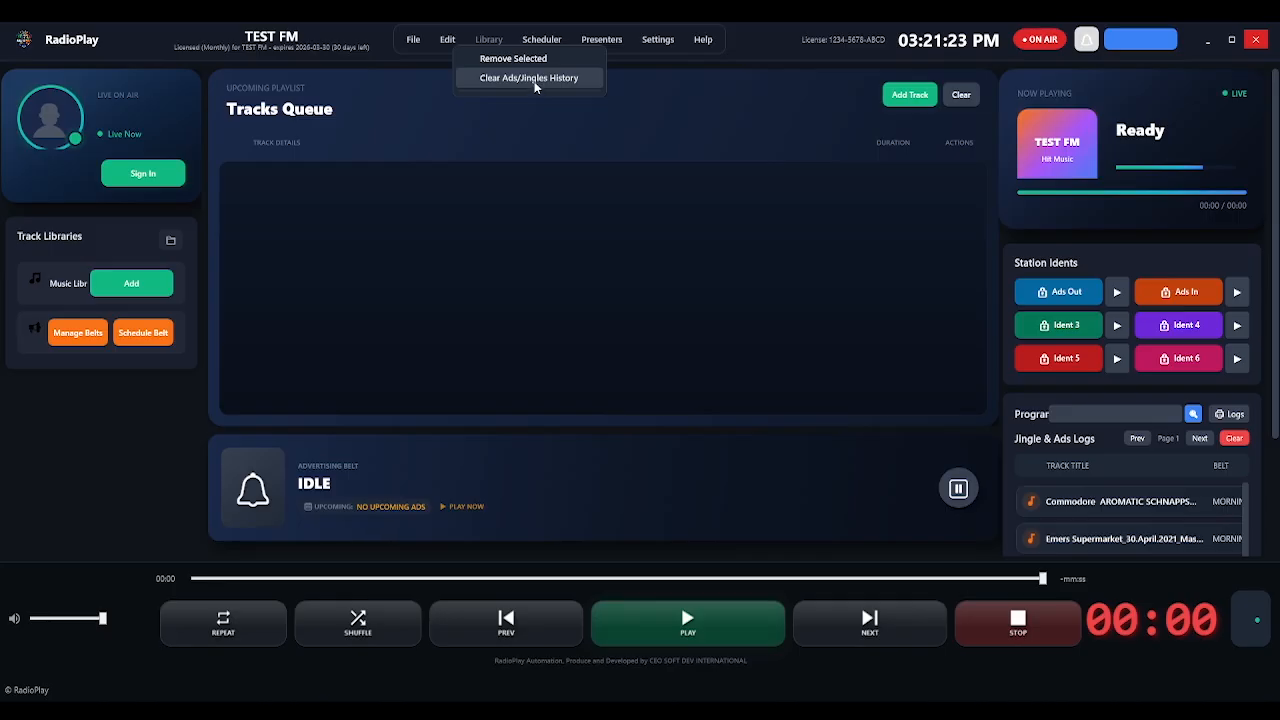
{"action": "left_click", "coordinate": [535, 80]}
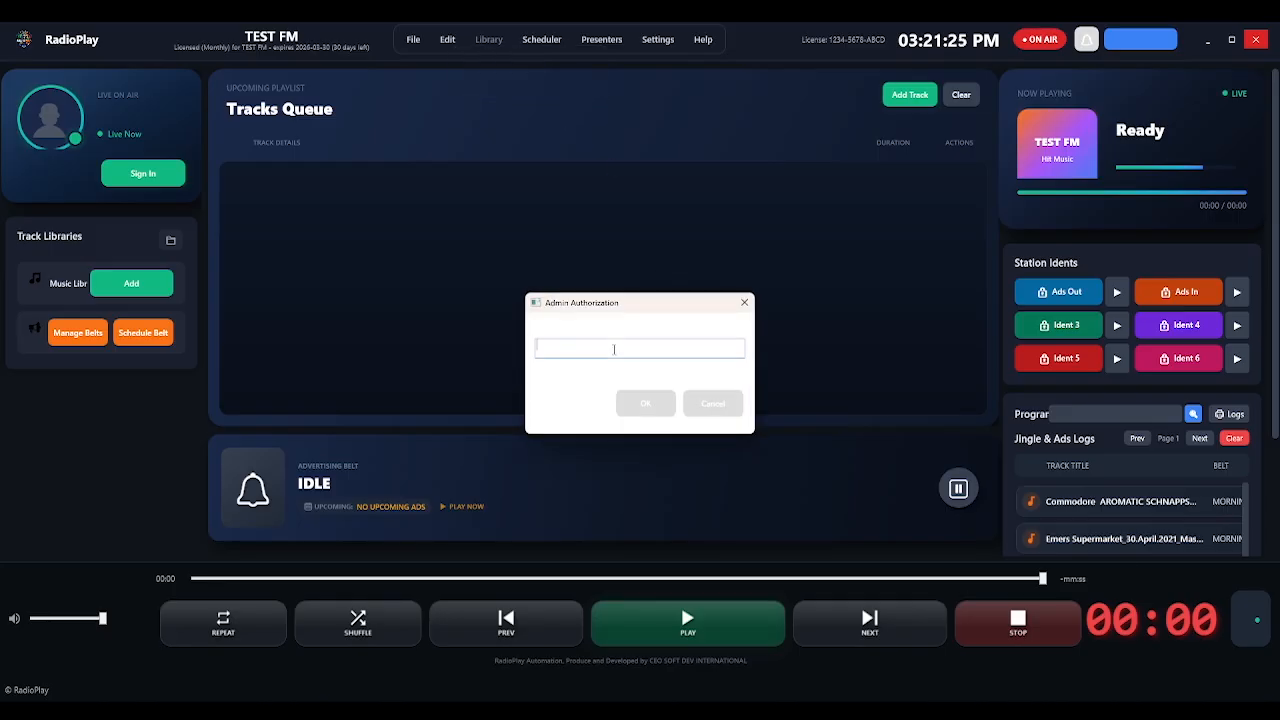
{"action": "left_click", "coordinate": [743, 303]}
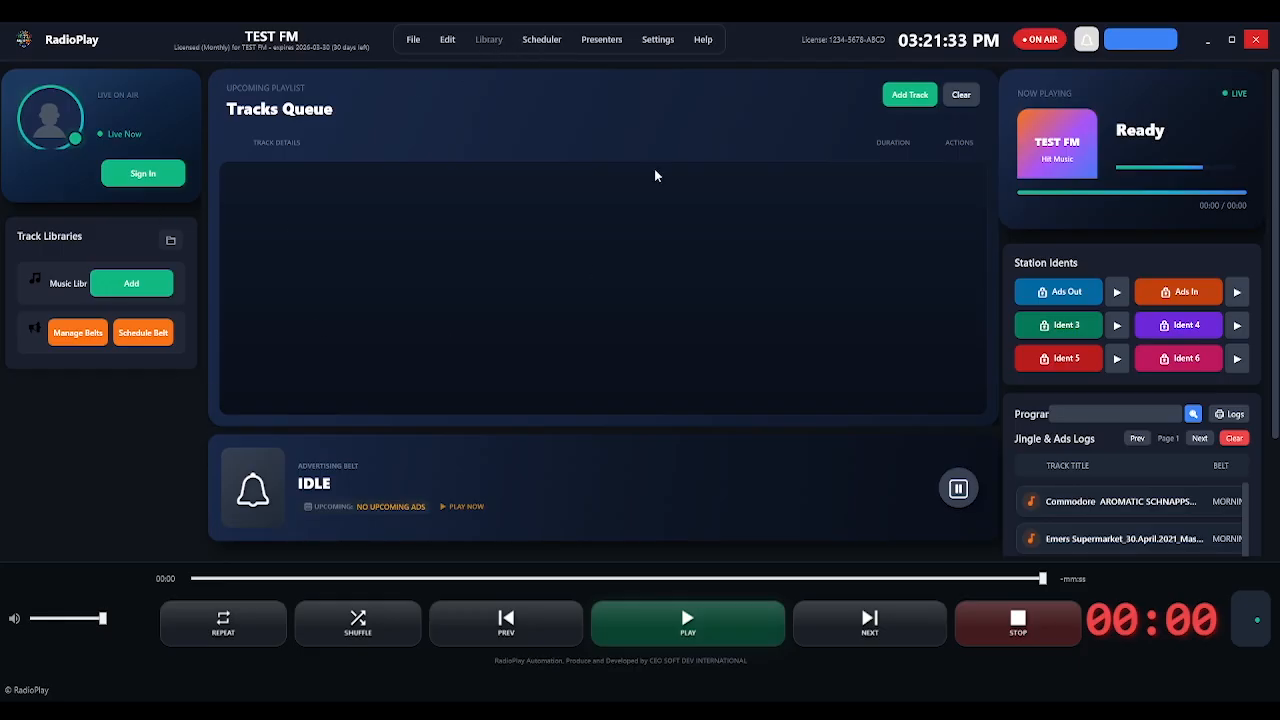
Look over the Scheduler and Presenters menus, then choose Settings > Streaming Setup....
{"action": "left_click", "coordinate": [542, 40]}
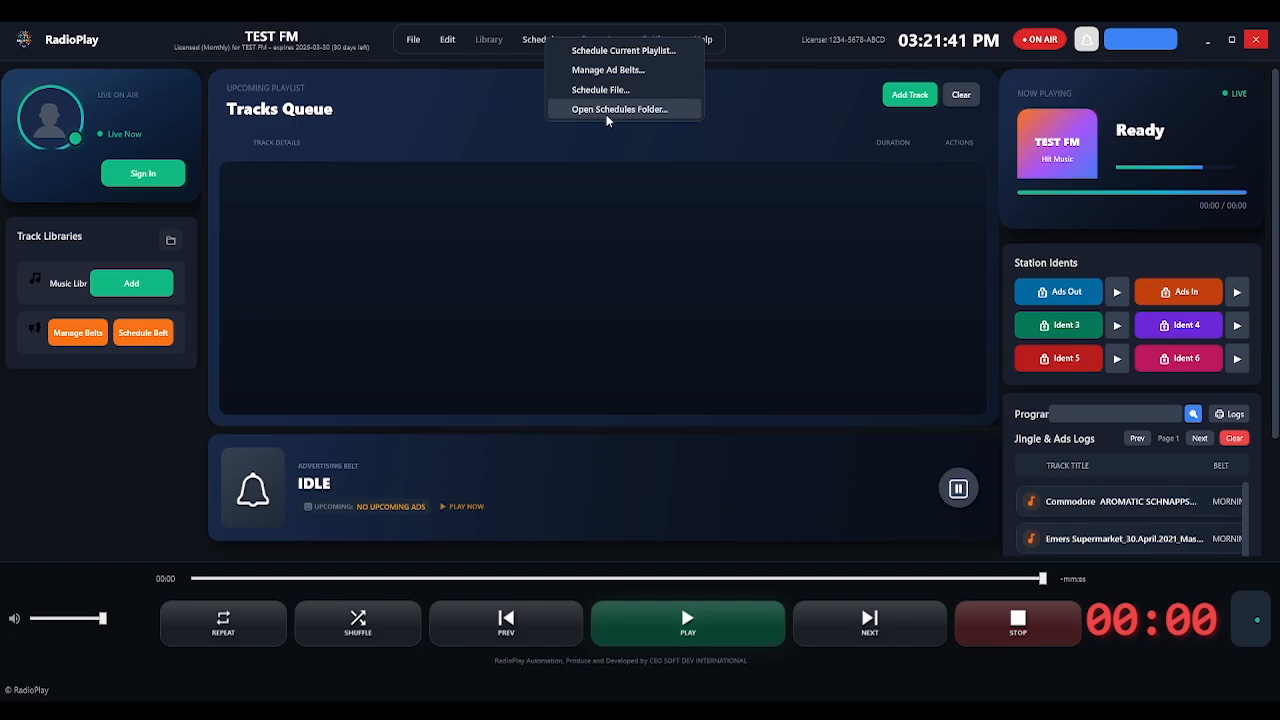
{"action": "left_click", "coordinate": [731, 132]}
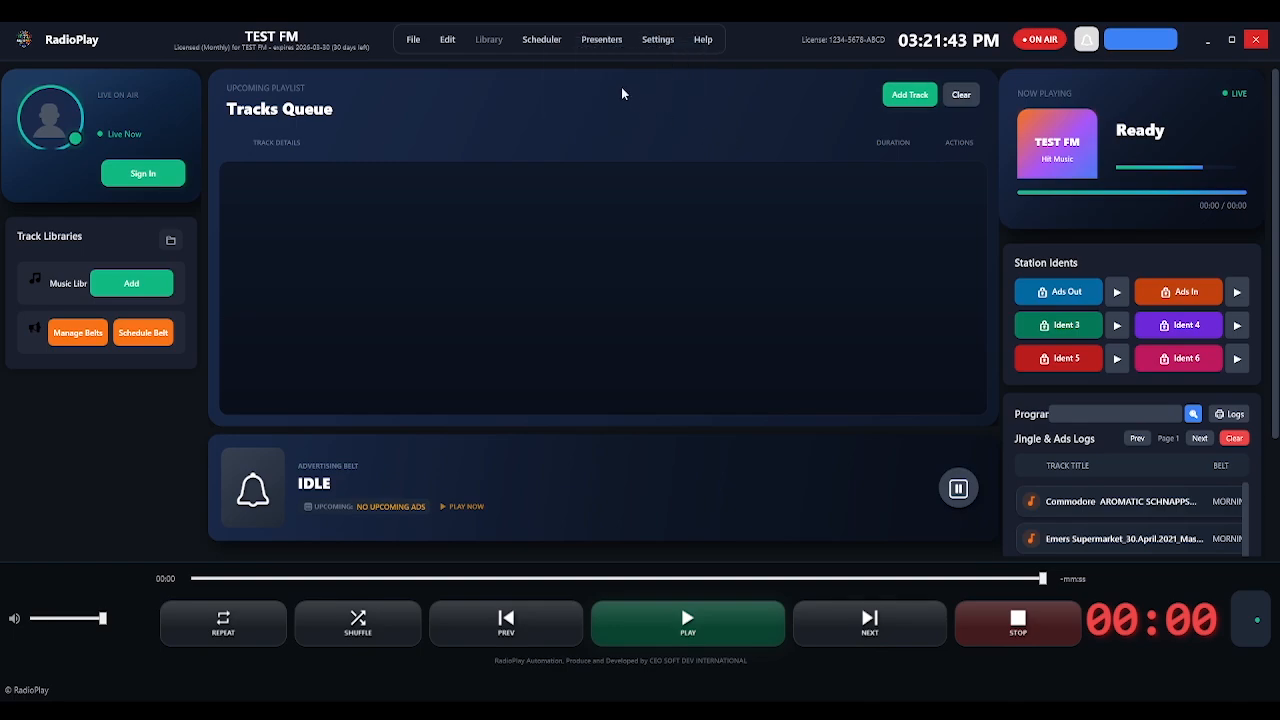
{"action": "left_click", "coordinate": [592, 44]}
{"action": "left_click", "coordinate": [660, 41]}
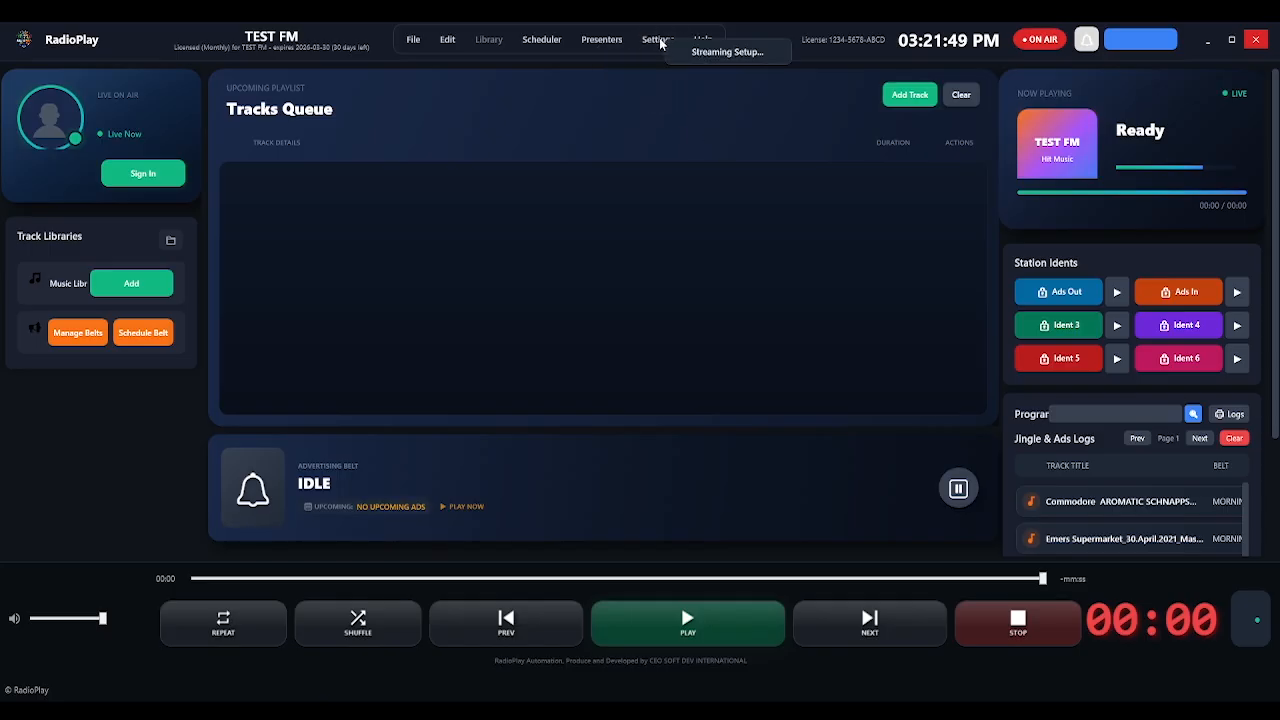
{"action": "left_click", "coordinate": [716, 52]}
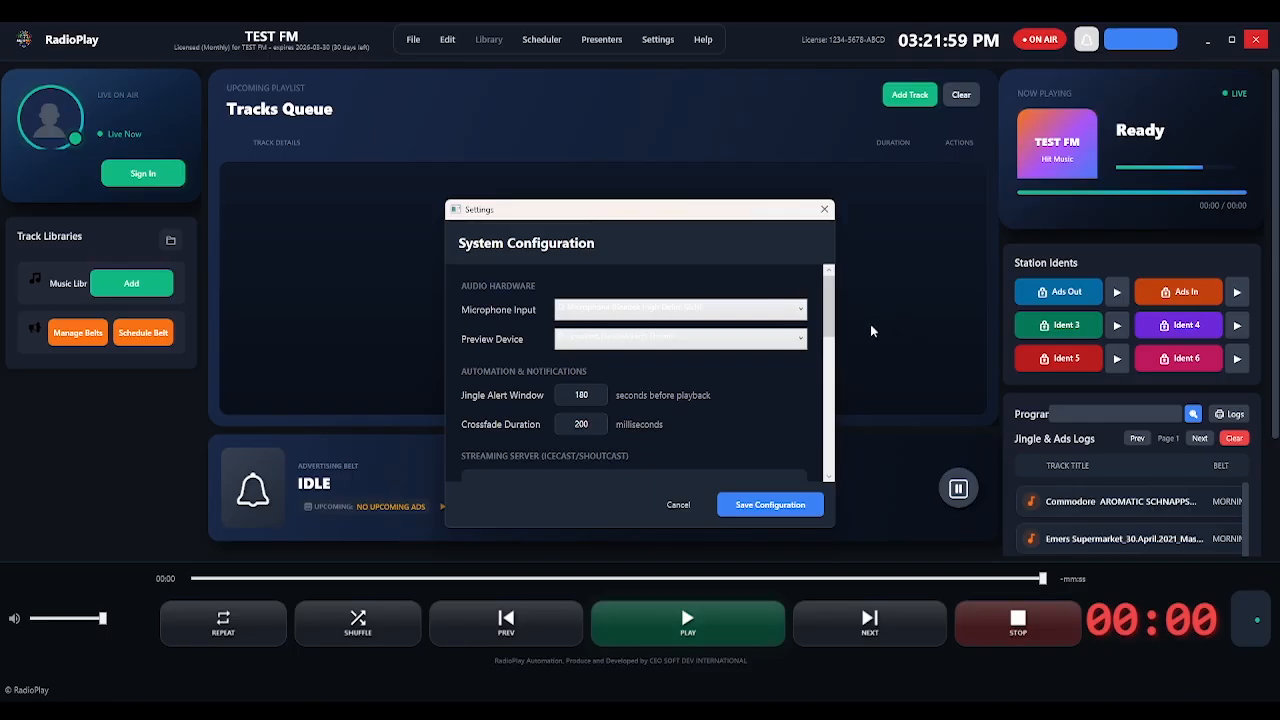
{"action": "left_click", "coordinate": [623, 313]}
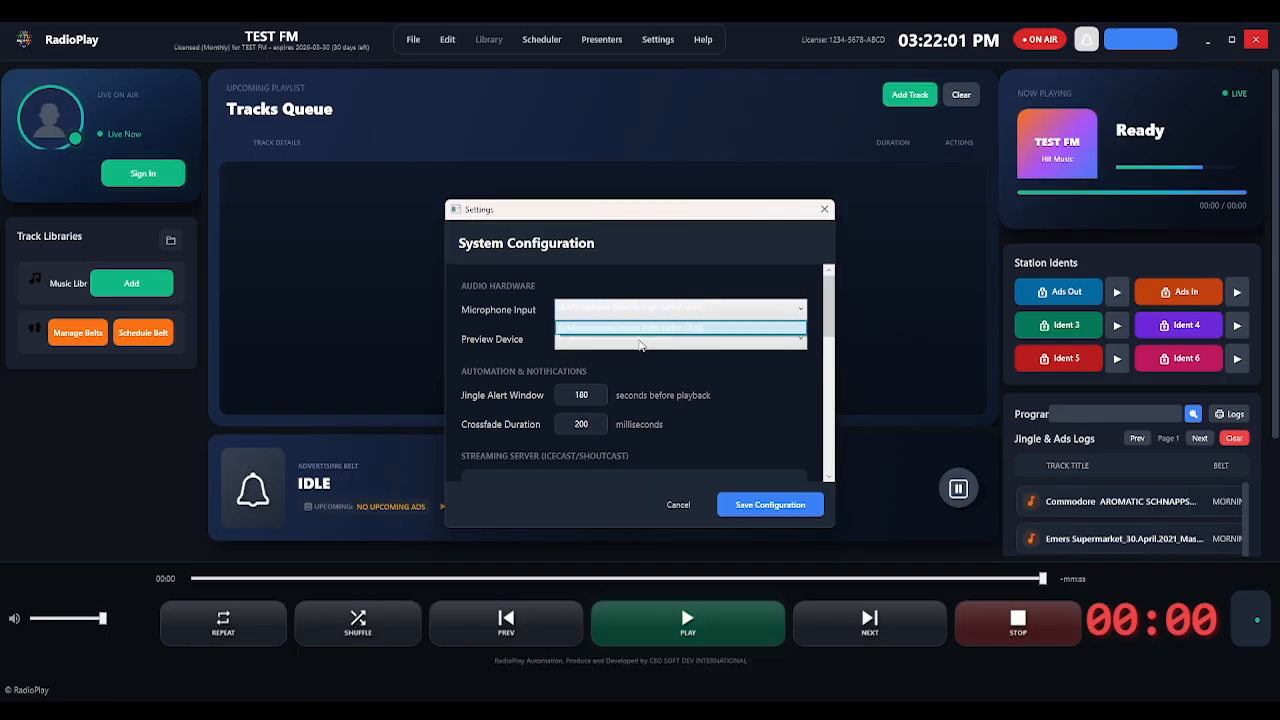
{"action": "left_click", "coordinate": [642, 345]}
{"action": "left_click", "coordinate": [634, 307]}
{"action": "left_click", "coordinate": [633, 328]}
{"action": "left_click", "coordinate": [632, 318]}
{"action": "left_click", "coordinate": [632, 315]}
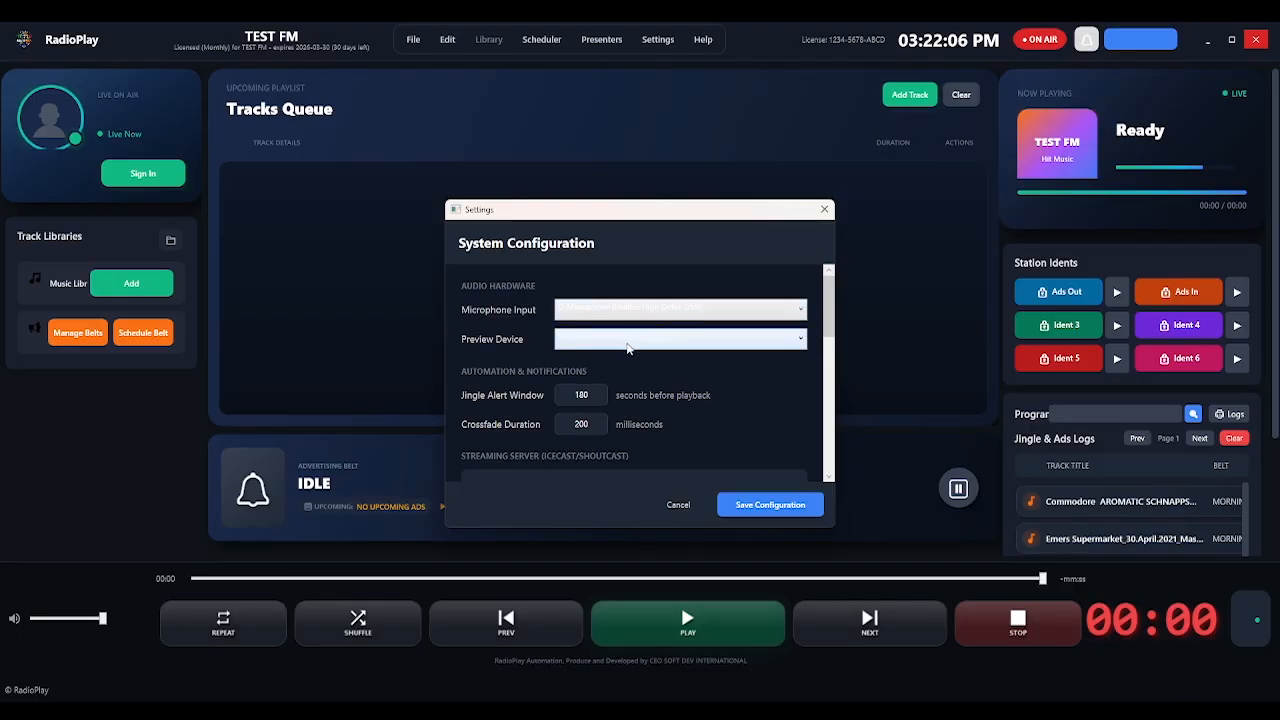
{"action": "left_click", "coordinate": [628, 345]}
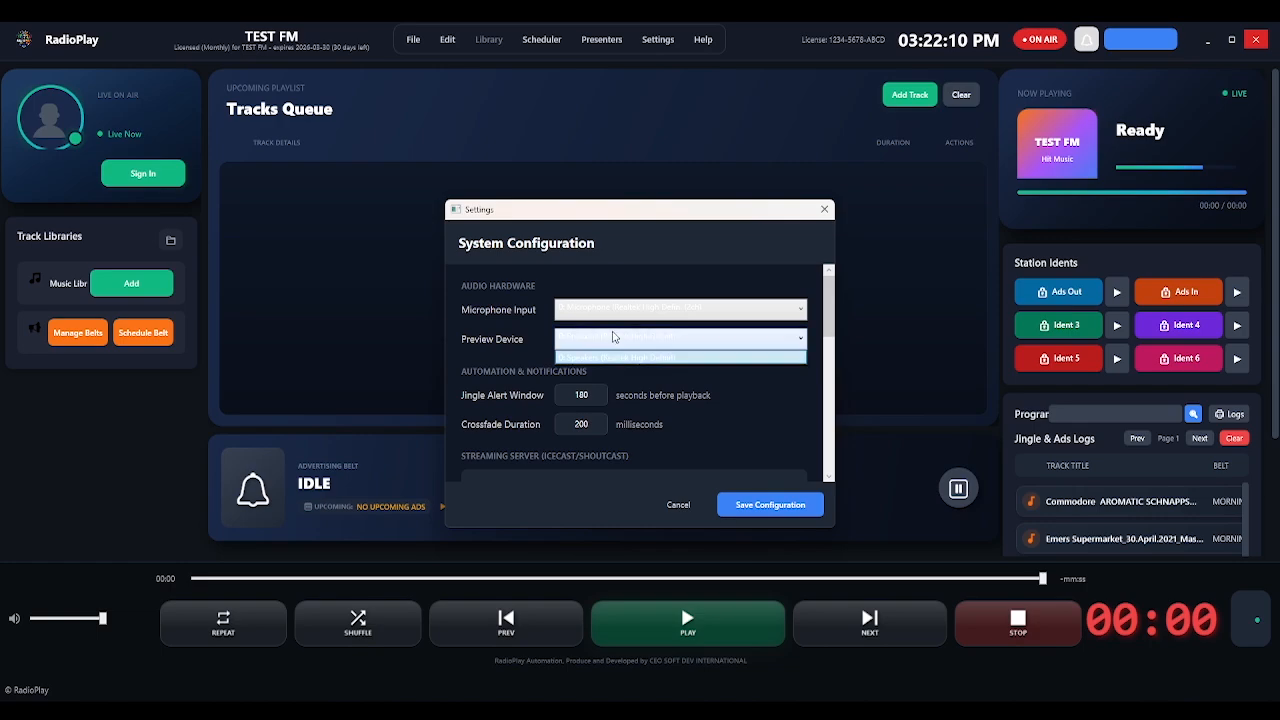
{"action": "left_click", "coordinate": [614, 337]}
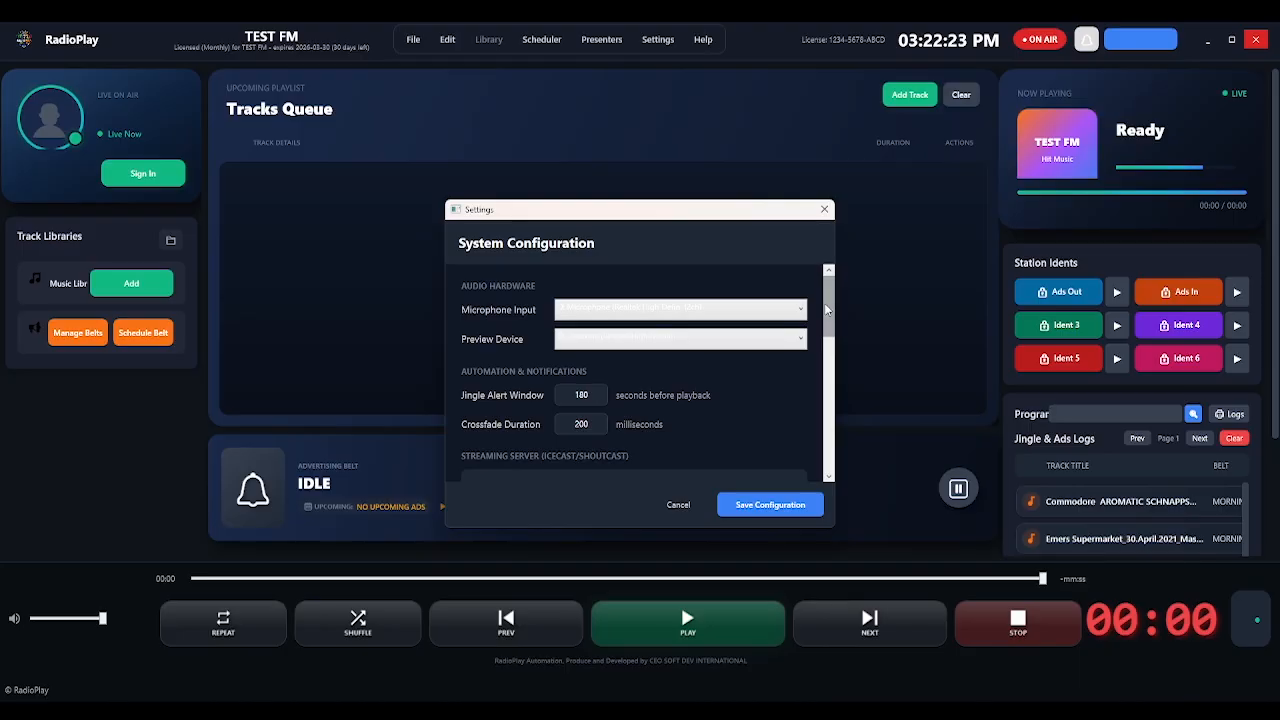
{"action": "left_click_drag", "start_coordinate": [828, 310], "coordinate": [829, 328]}
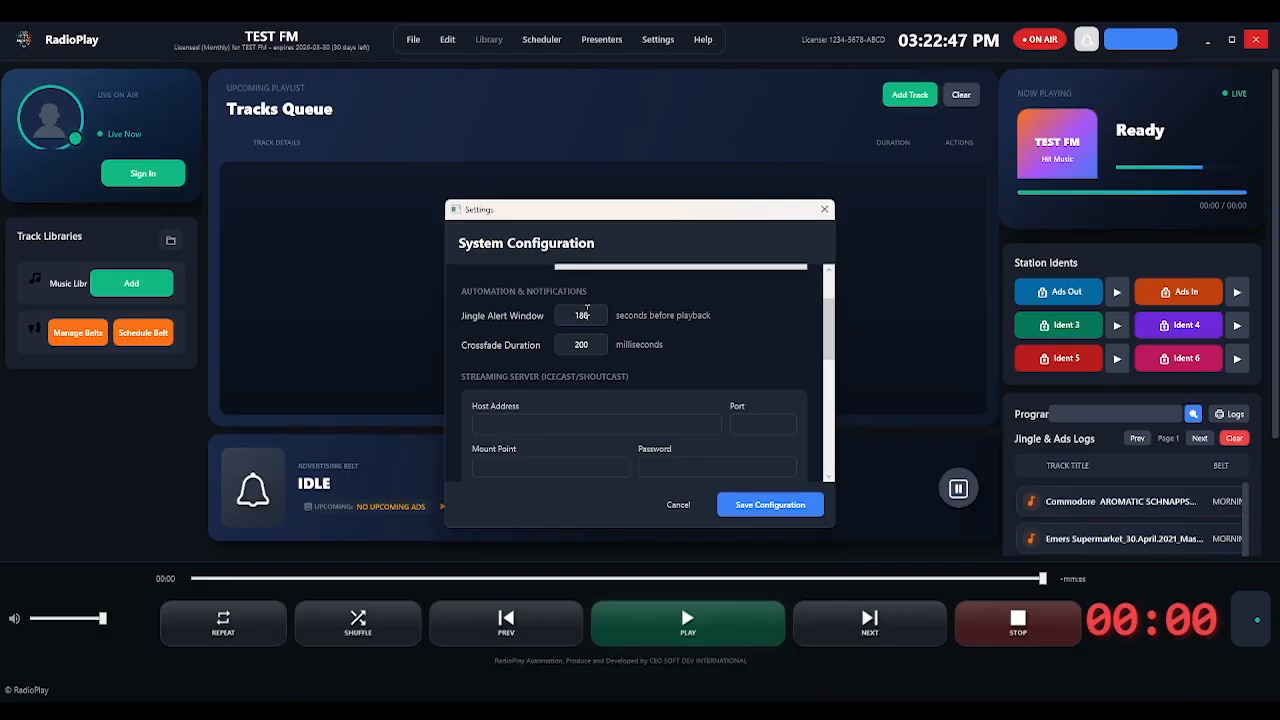
{"action": "left_click_drag", "start_coordinate": [597, 317], "coordinate": [558, 323]}
{"action": "left_click", "coordinate": [714, 342]}
{"action": "left_click_drag", "start_coordinate": [600, 345], "coordinate": [570, 346]}
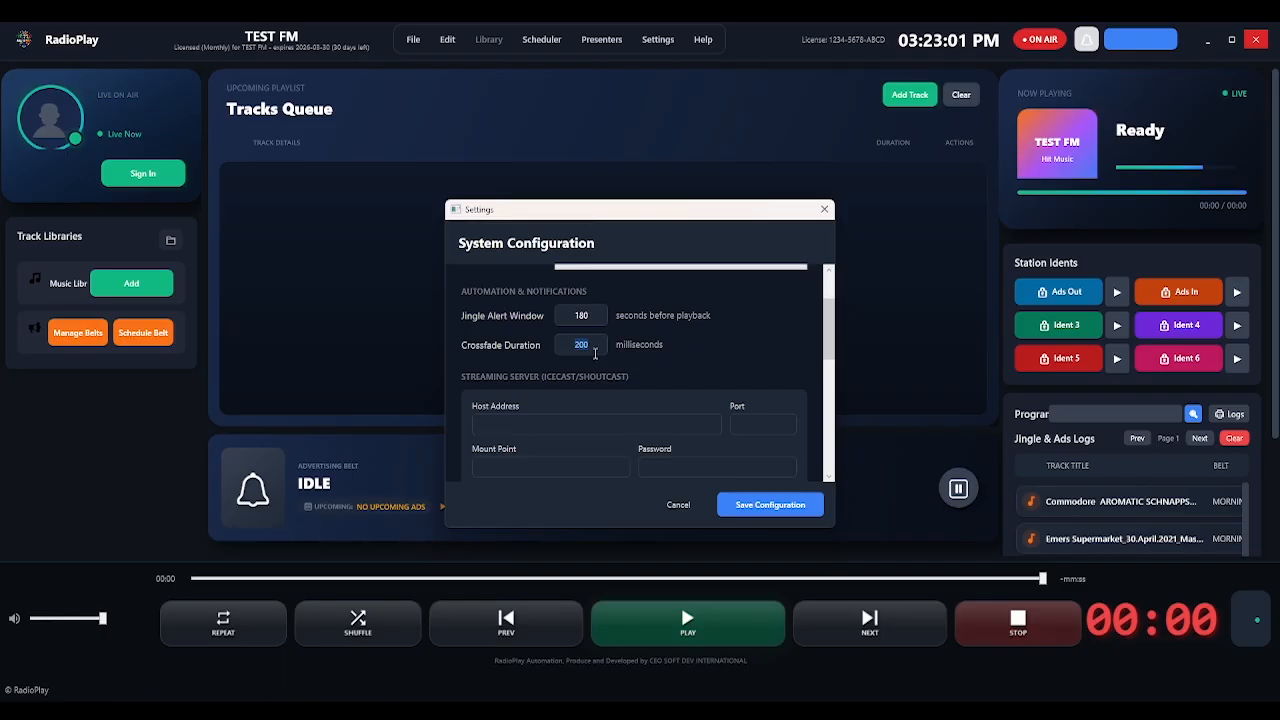
{"action": "left_click", "coordinate": [594, 346]}
{"action": "double_click", "coordinate": [597, 344]}
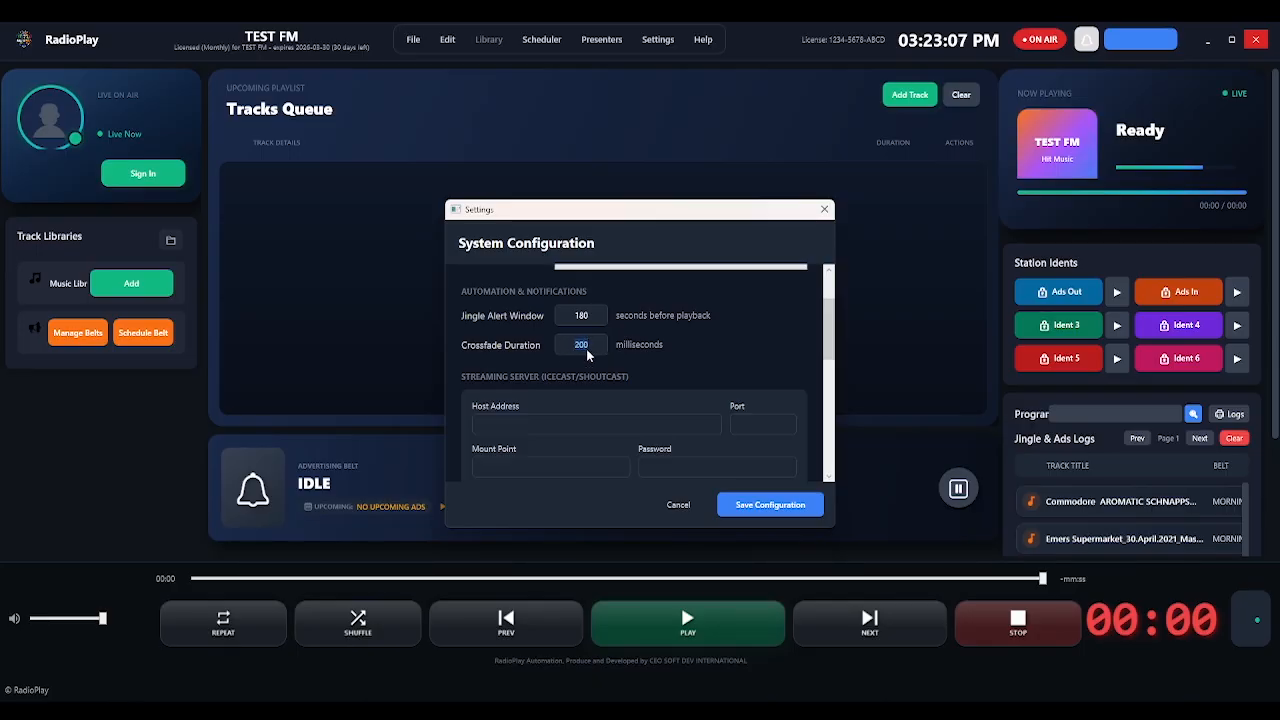
{"action": "left_click", "coordinate": [704, 344]}
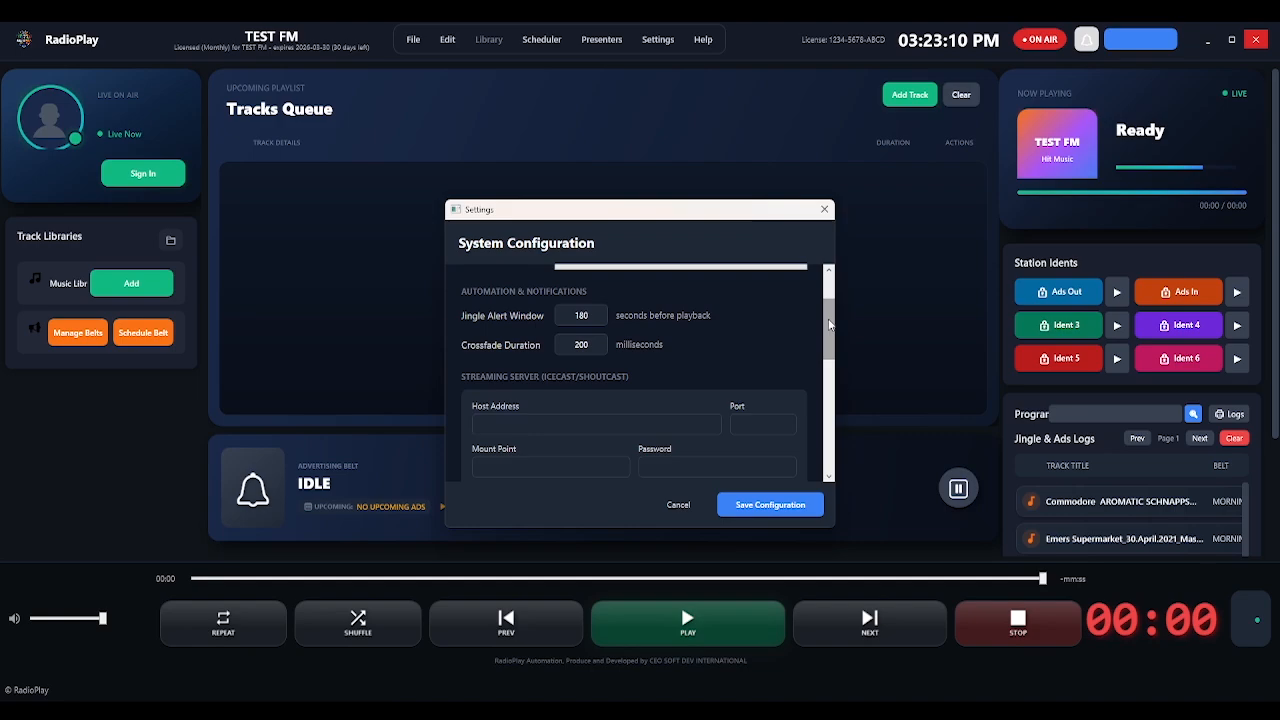
Review the streaming server host, port, mount point and password fields.
{"action": "scroll", "coordinate": [829, 323], "scroll_direction": "down", "scroll_amount": 1}
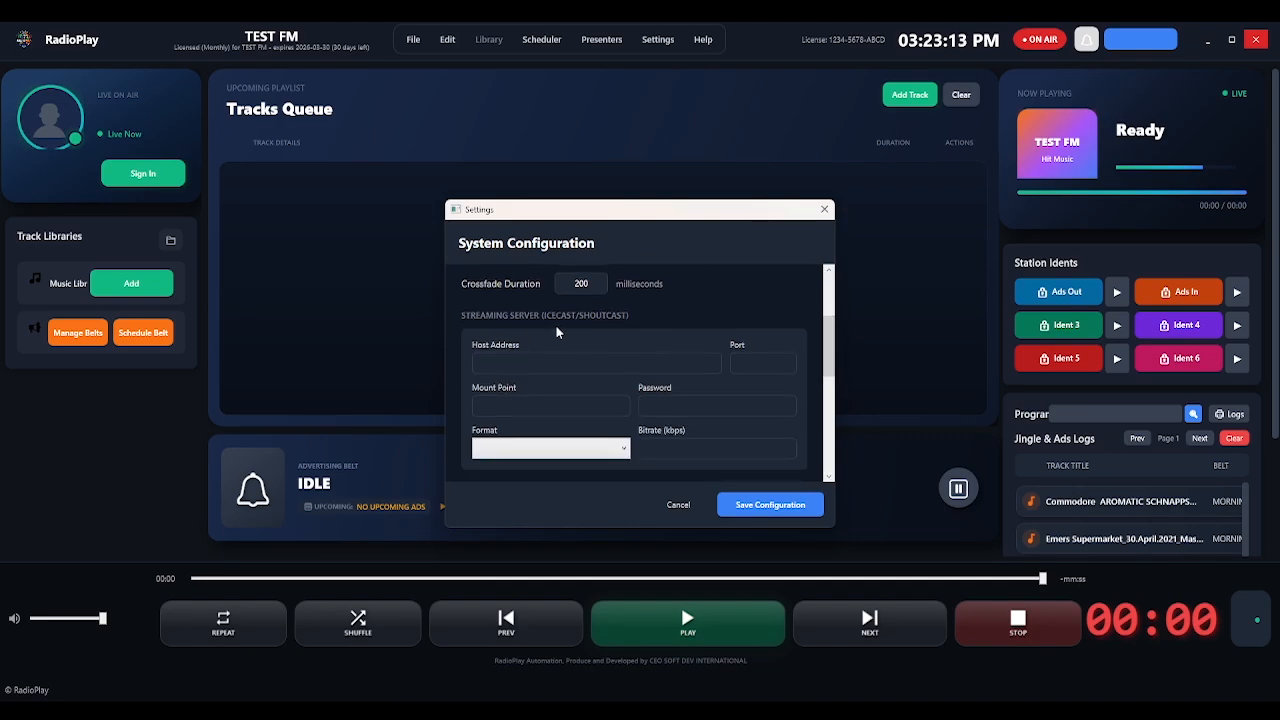
{"action": "left_click", "coordinate": [538, 364]}
{"action": "left_click", "coordinate": [766, 363]}
{"action": "left_click", "coordinate": [589, 407]}
{"action": "left_click", "coordinate": [716, 406]}
{"action": "scroll", "coordinate": [829, 350], "scroll_direction": "down", "scroll_amount": 1}
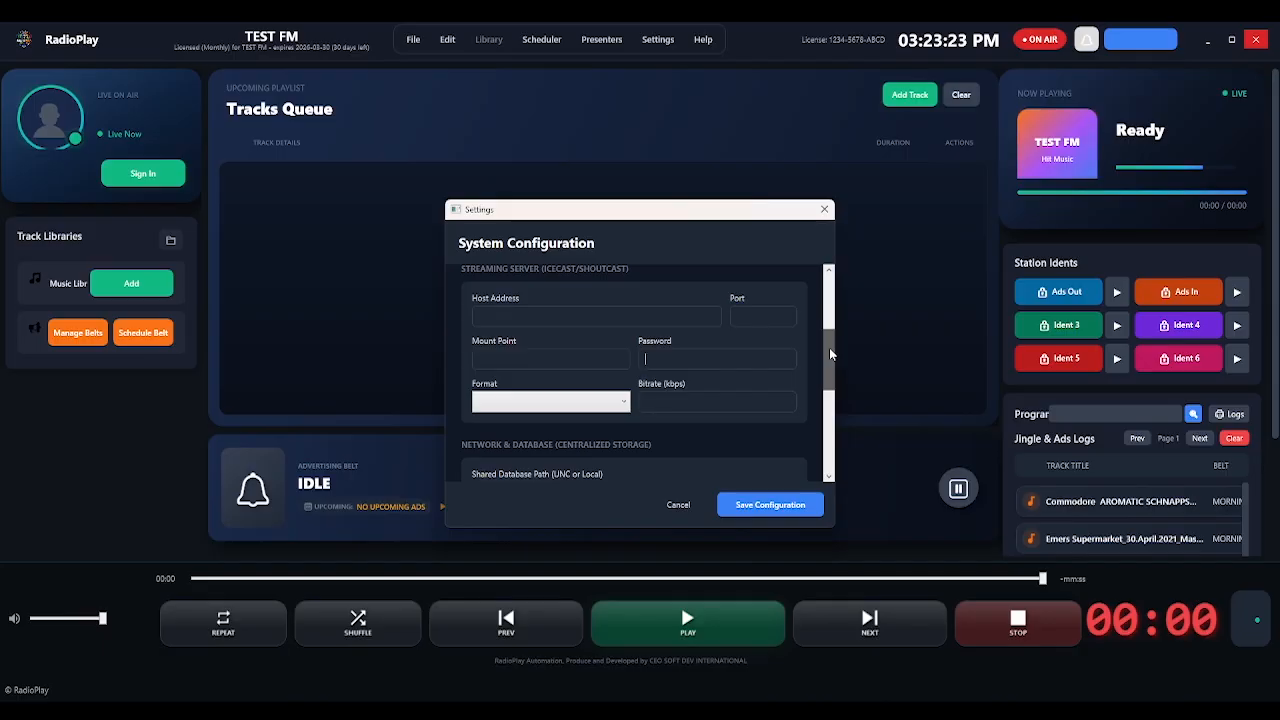
{"action": "scroll", "coordinate": [838, 366], "scroll_direction": "down", "scroll_amount": 1}
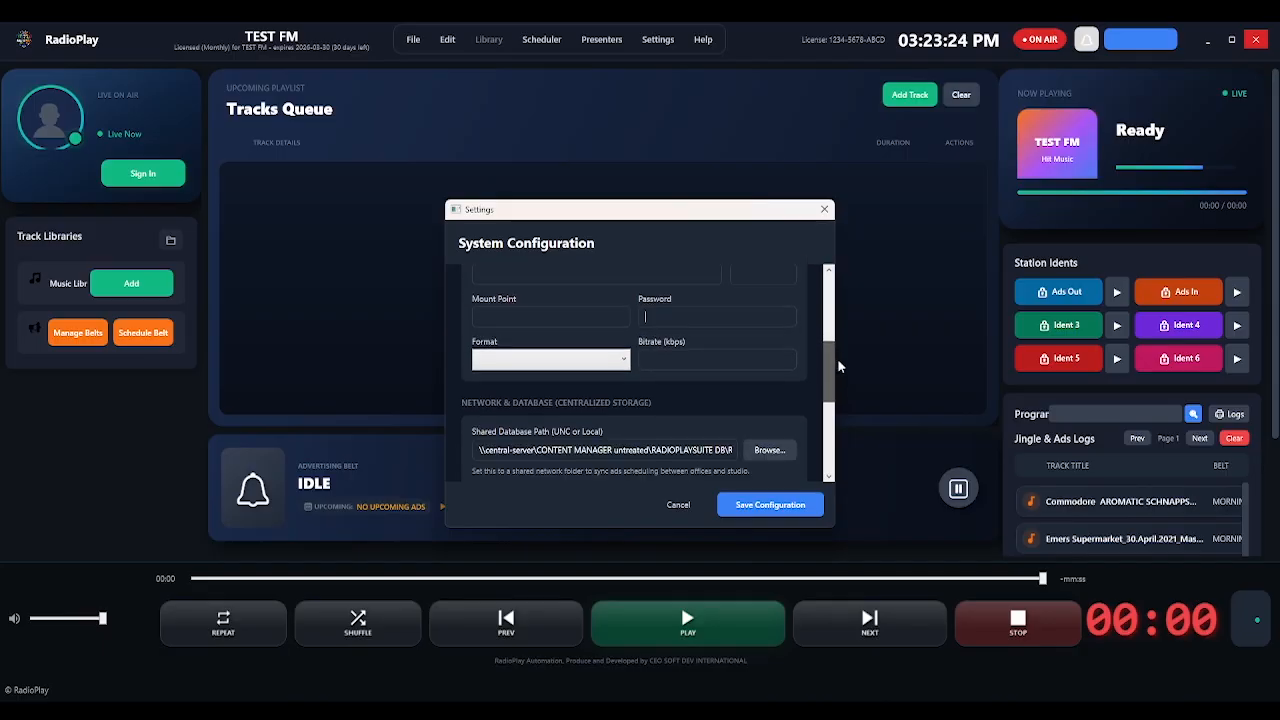
Check the stream Format choices such as AAC, scroll through the remaining sections, and cancel unchanged.
{"action": "left_click", "coordinate": [626, 362]}
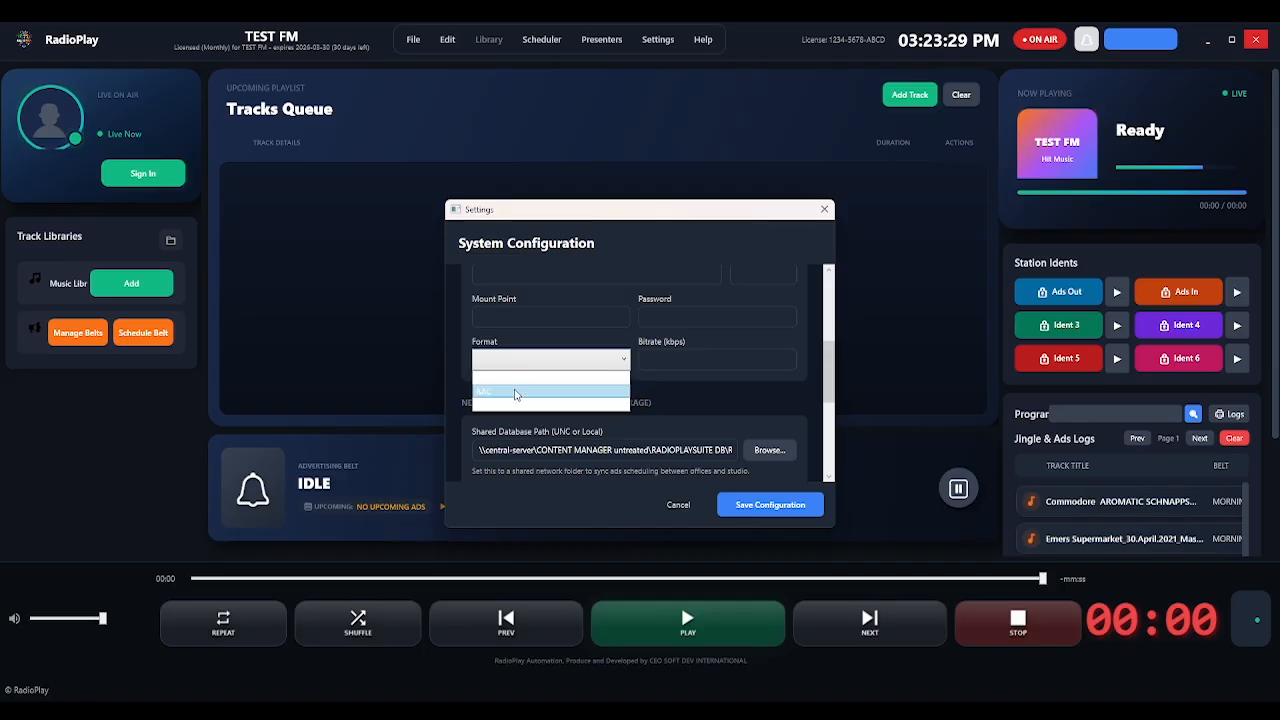
{"action": "left_click", "coordinate": [648, 362]}
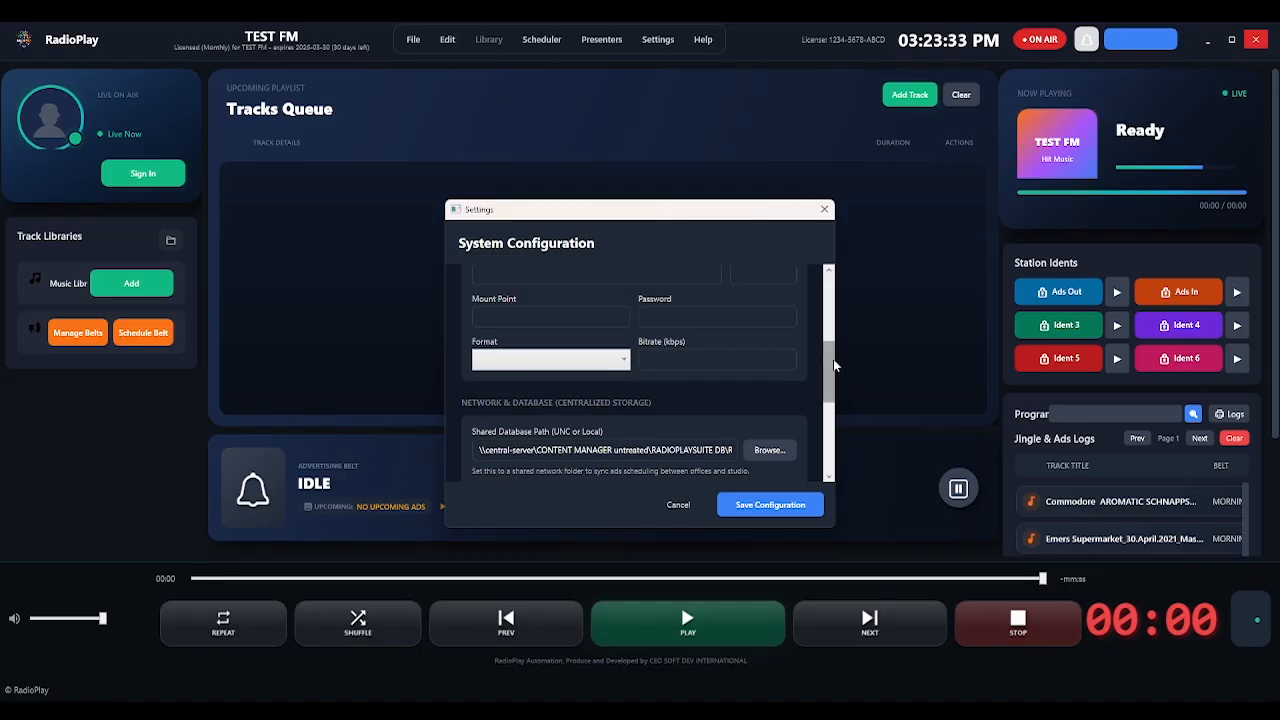
{"action": "left_click_drag", "start_coordinate": [830, 360], "coordinate": [827, 390]}
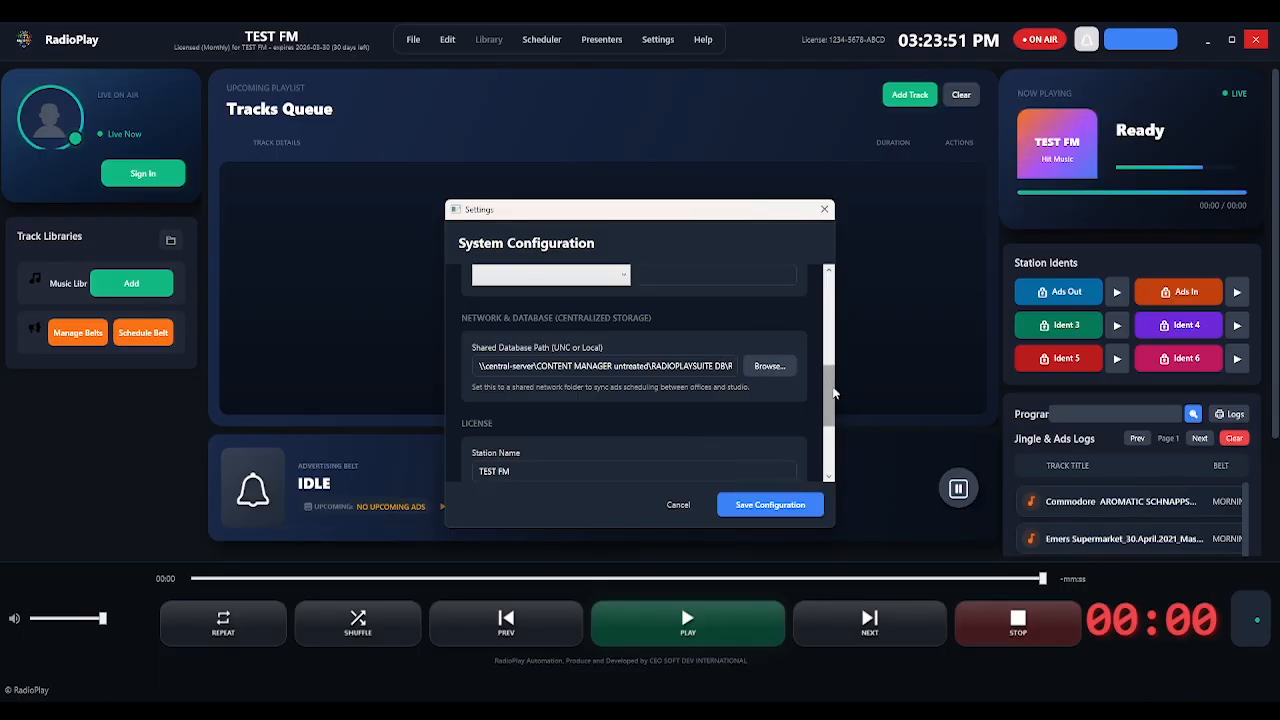
{"action": "scroll", "coordinate": [829, 392], "scroll_direction": "down", "scroll_amount": 1}
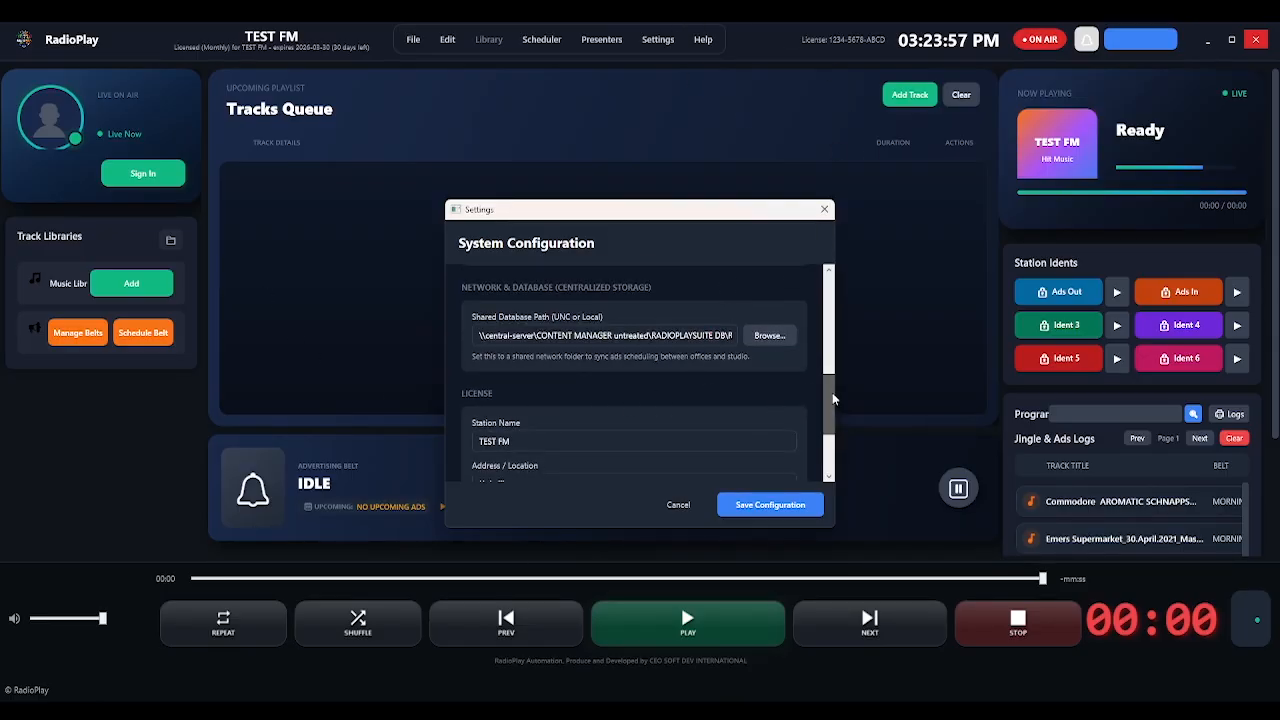
{"action": "scroll", "coordinate": [832, 400], "scroll_direction": "down", "scroll_amount": 2}
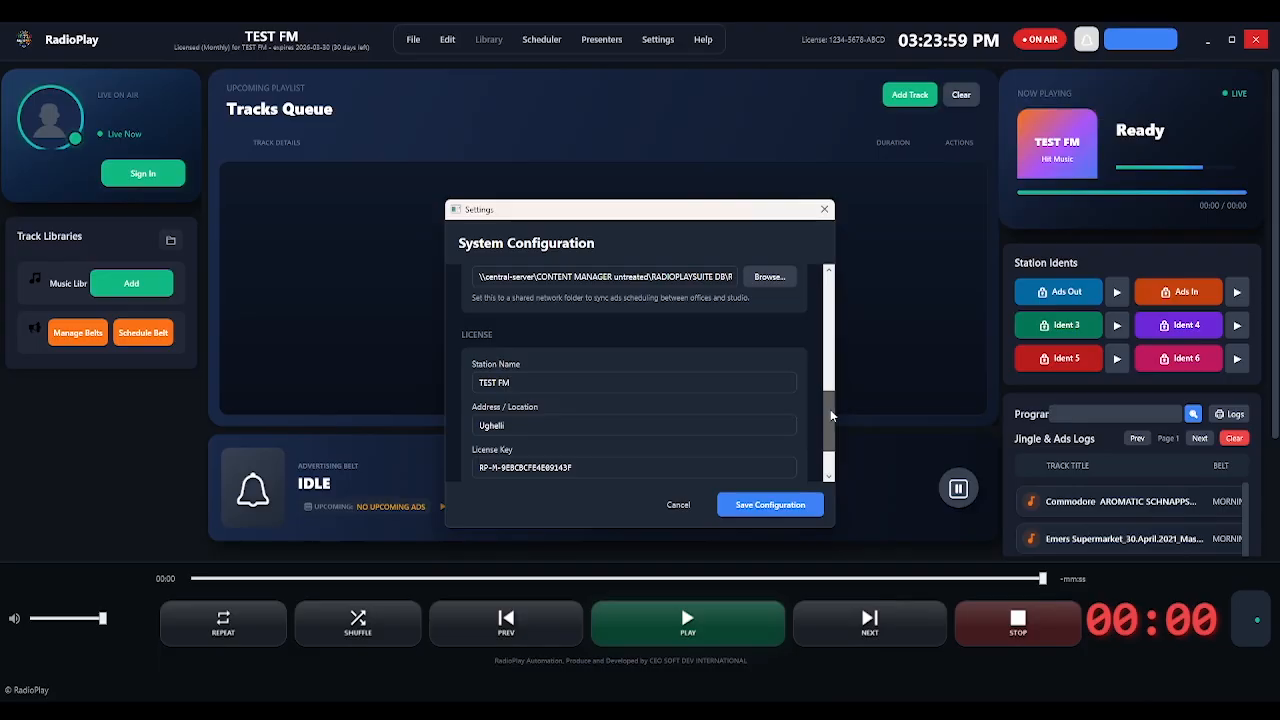
{"action": "left_click_drag", "start_coordinate": [830, 415], "coordinate": [830, 432]}
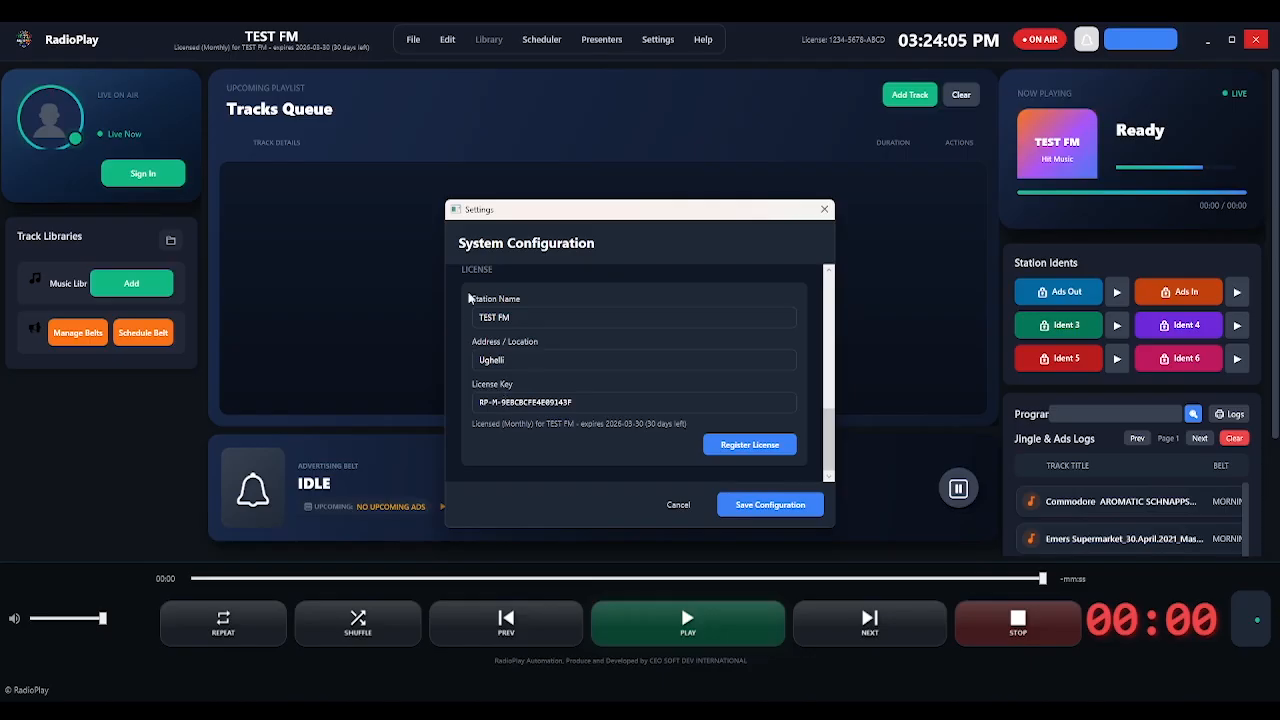
{"action": "left_click", "coordinate": [678, 505]}
Glance through the Help menu, then open Sign In from the presenter panel.
{"action": "left_click", "coordinate": [702, 39]}
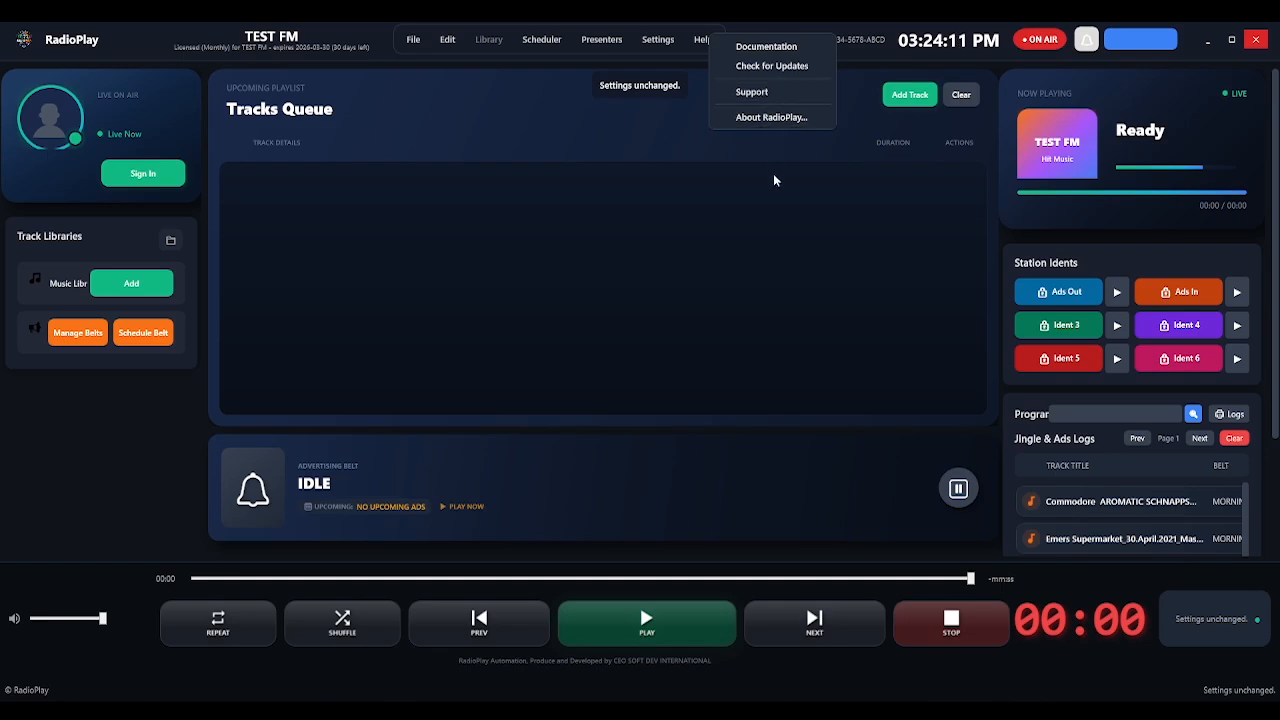
{"action": "left_click", "coordinate": [779, 219]}
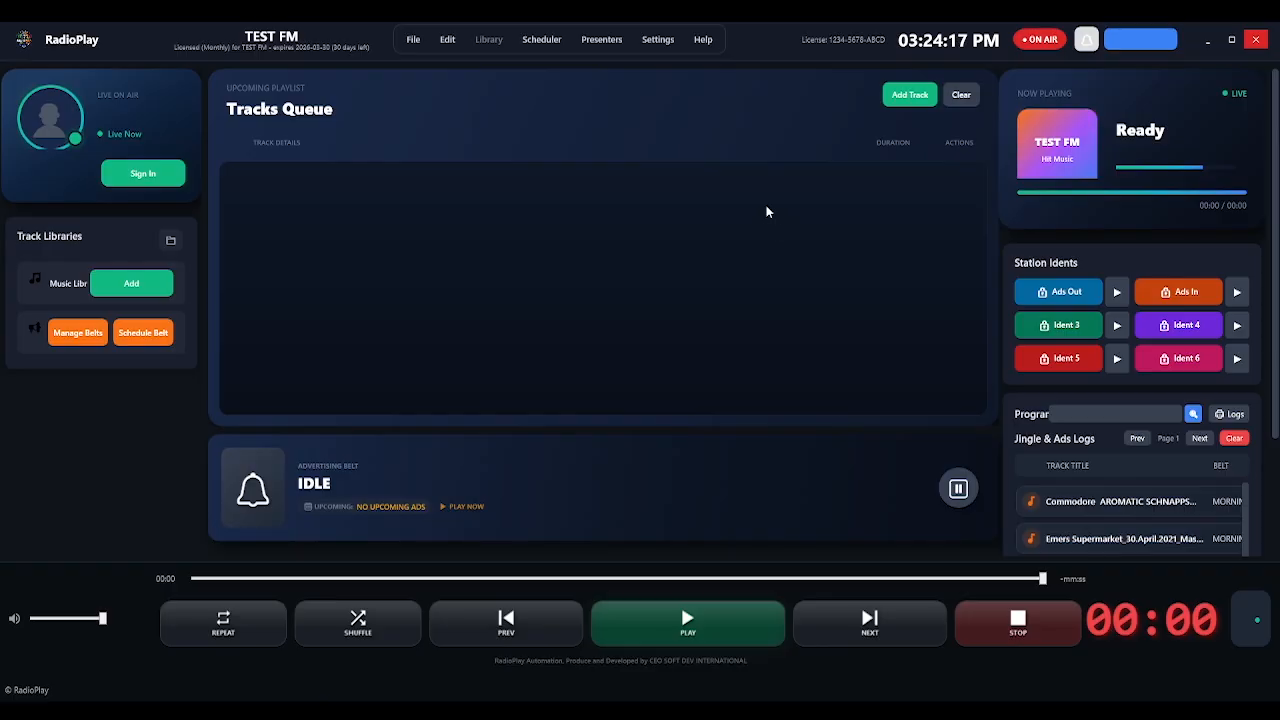
{"action": "left_click", "coordinate": [146, 174]}
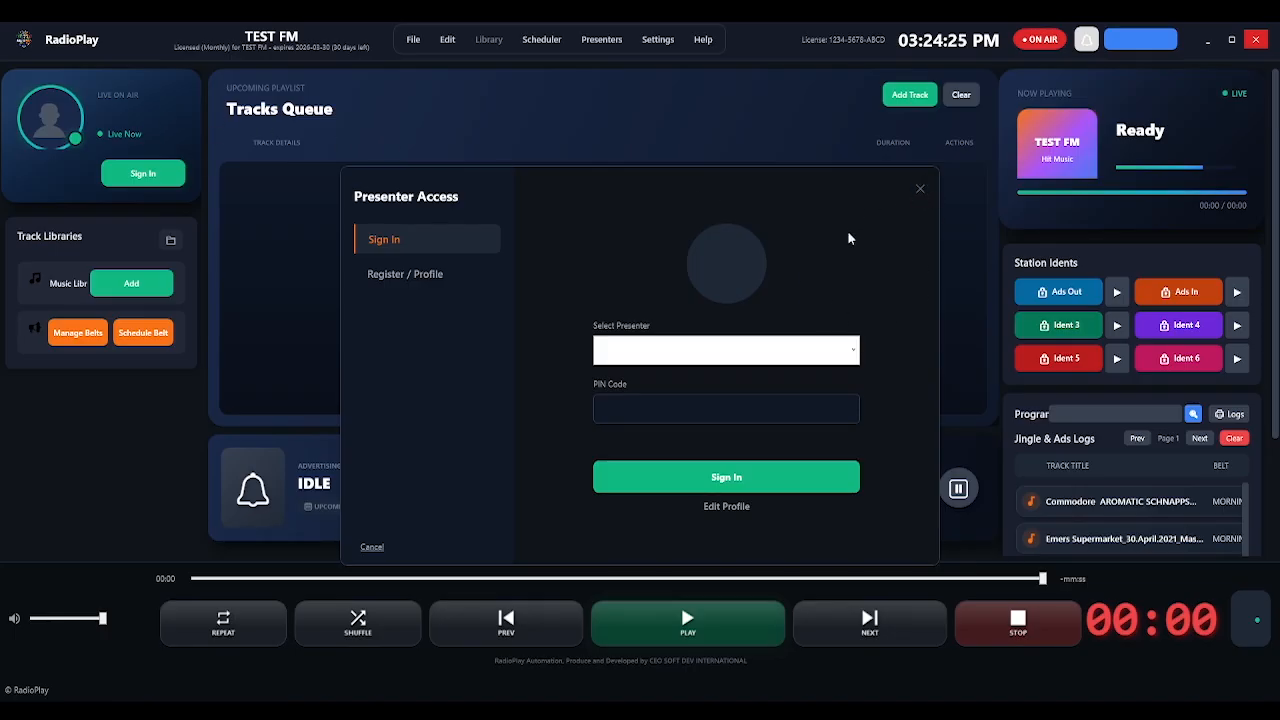
{"action": "left_click", "coordinate": [411, 282]}
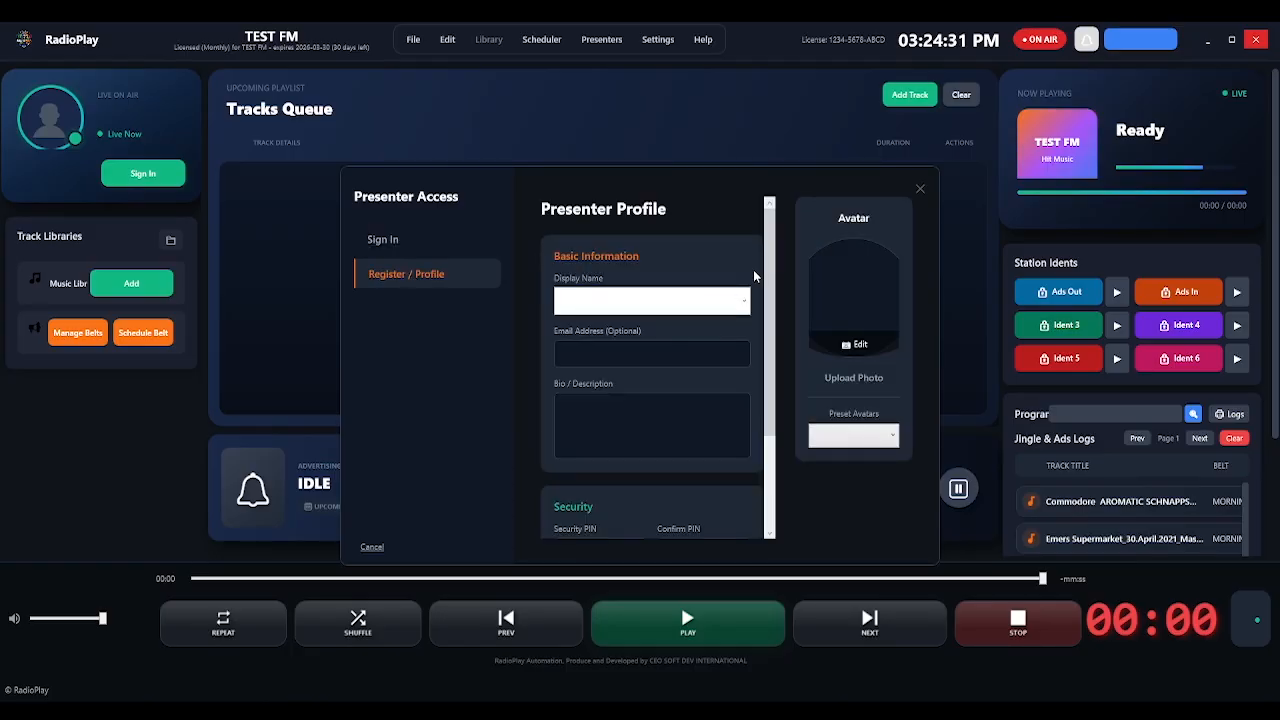
{"action": "left_click", "coordinate": [674, 308]}
{"action": "left_click", "coordinate": [648, 402]}
{"action": "left_click_drag", "start_coordinate": [765, 267], "coordinate": [779, 404]}
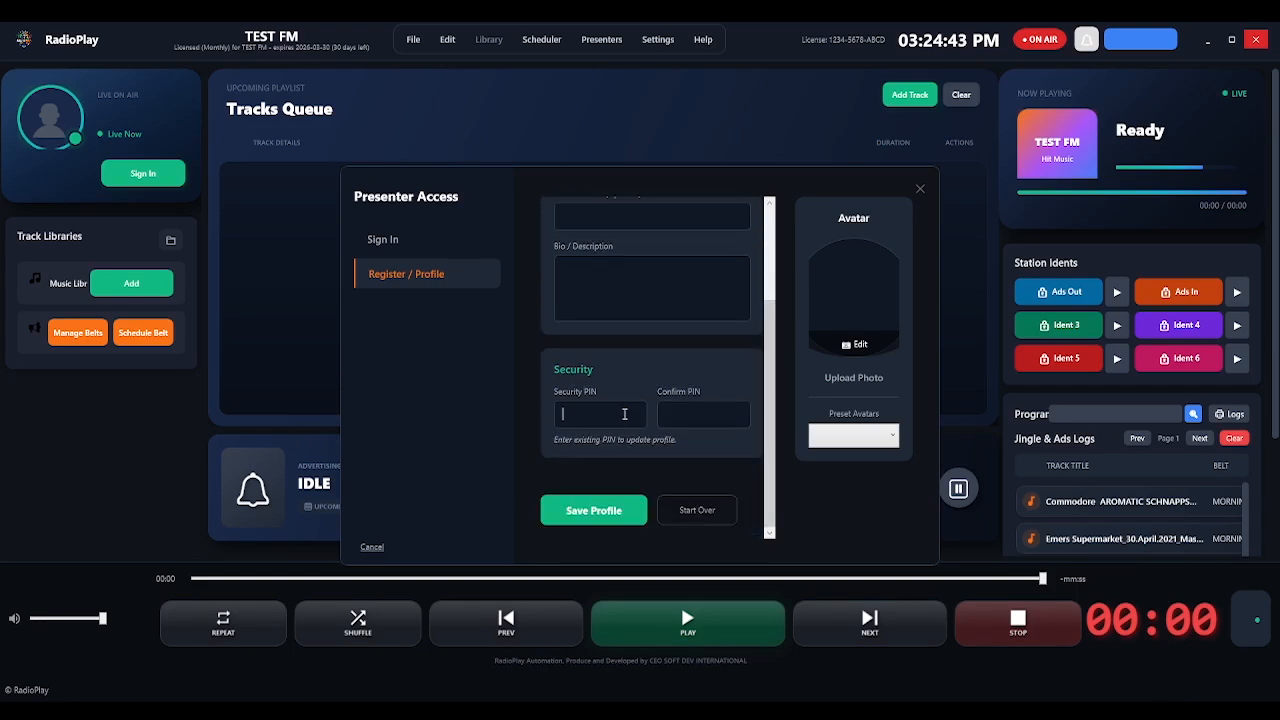
{"action": "left_click", "coordinate": [735, 414]}
{"action": "left_click_drag", "start_coordinate": [776, 386], "coordinate": [768, 288]}
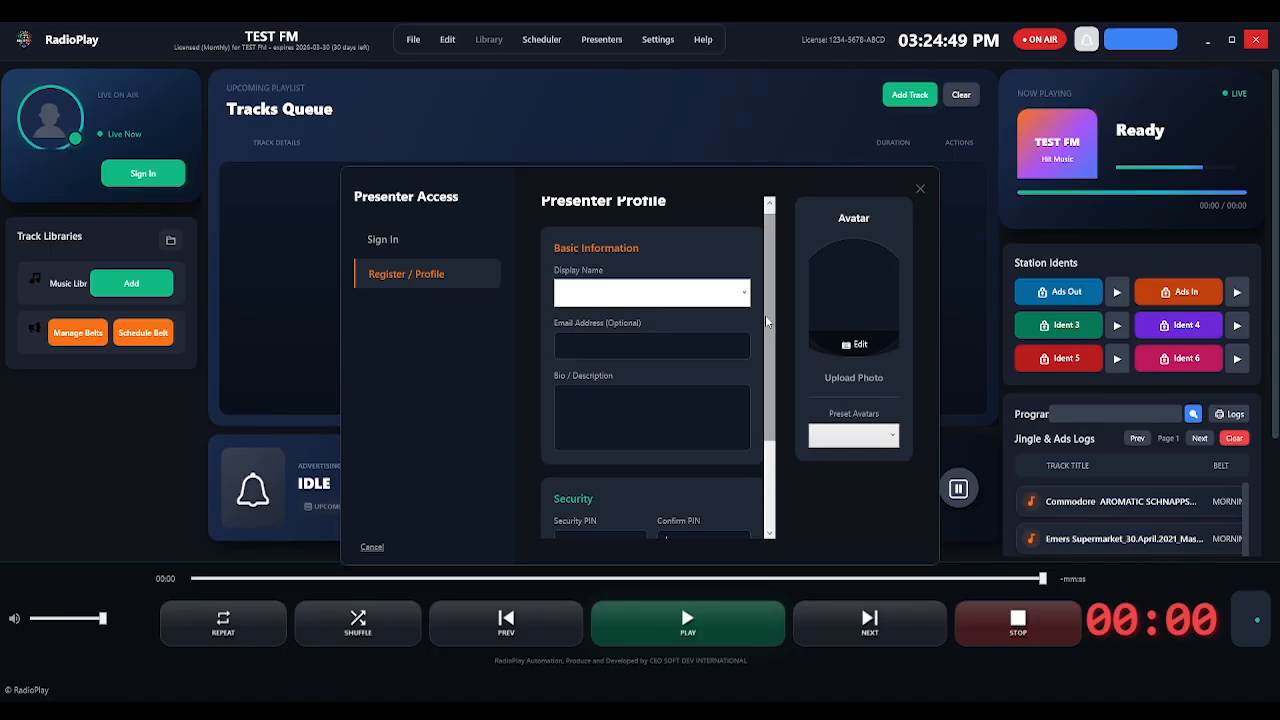
{"action": "left_click_drag", "start_coordinate": [765, 315], "coordinate": [782, 448]}
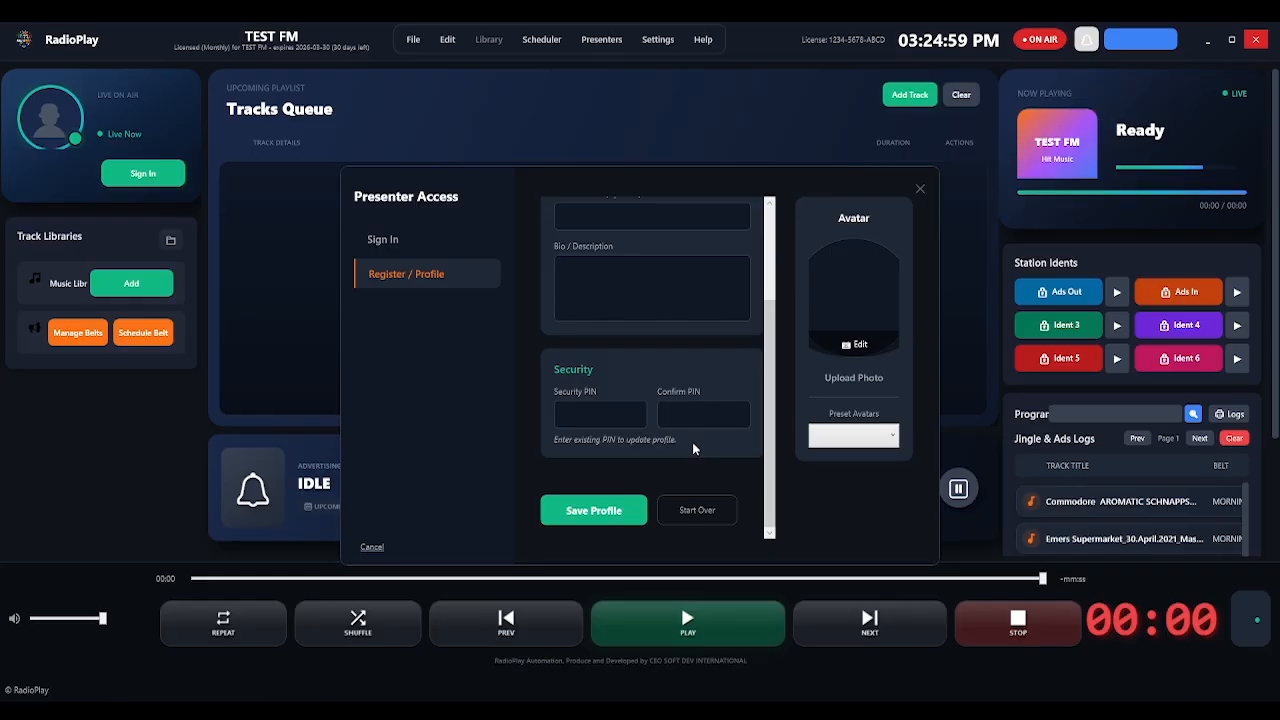
{"action": "left_click", "coordinate": [406, 242]}
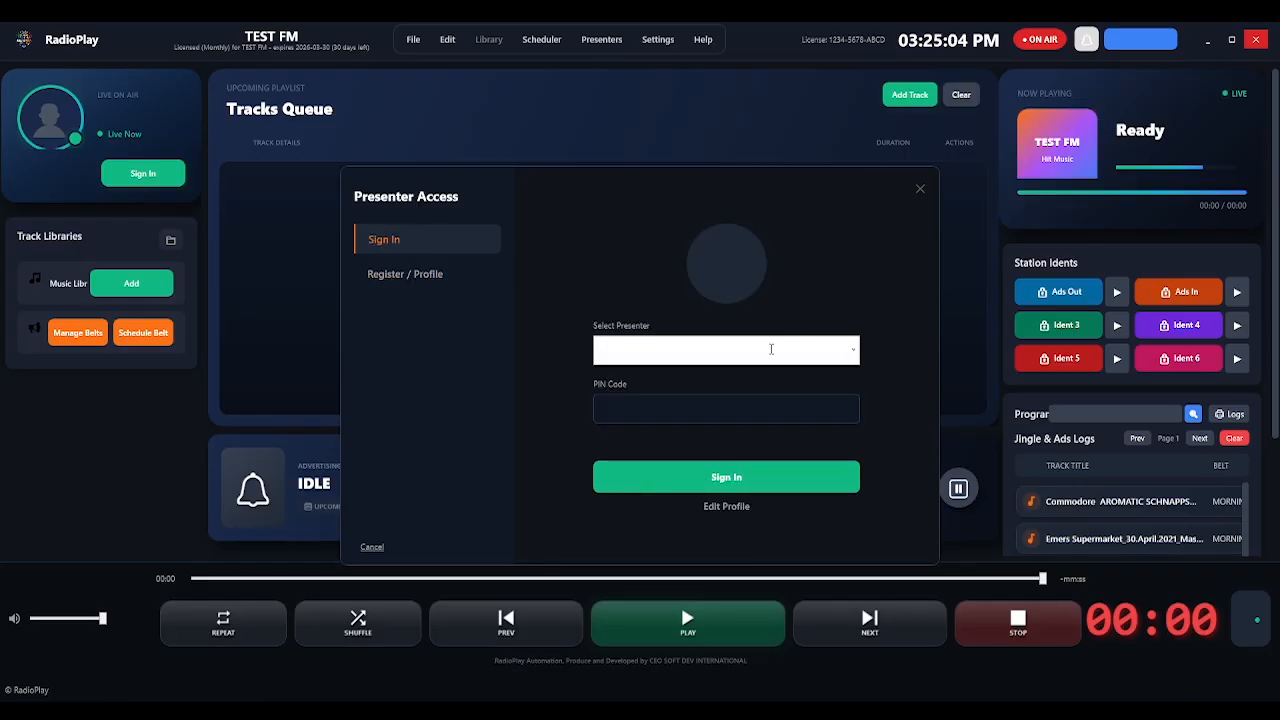
Sign in as the selected presenter with their PIN and start adding audio files to My Files.
{"action": "left_click", "coordinate": [853, 349]}
{"action": "left_click", "coordinate": [666, 374]}
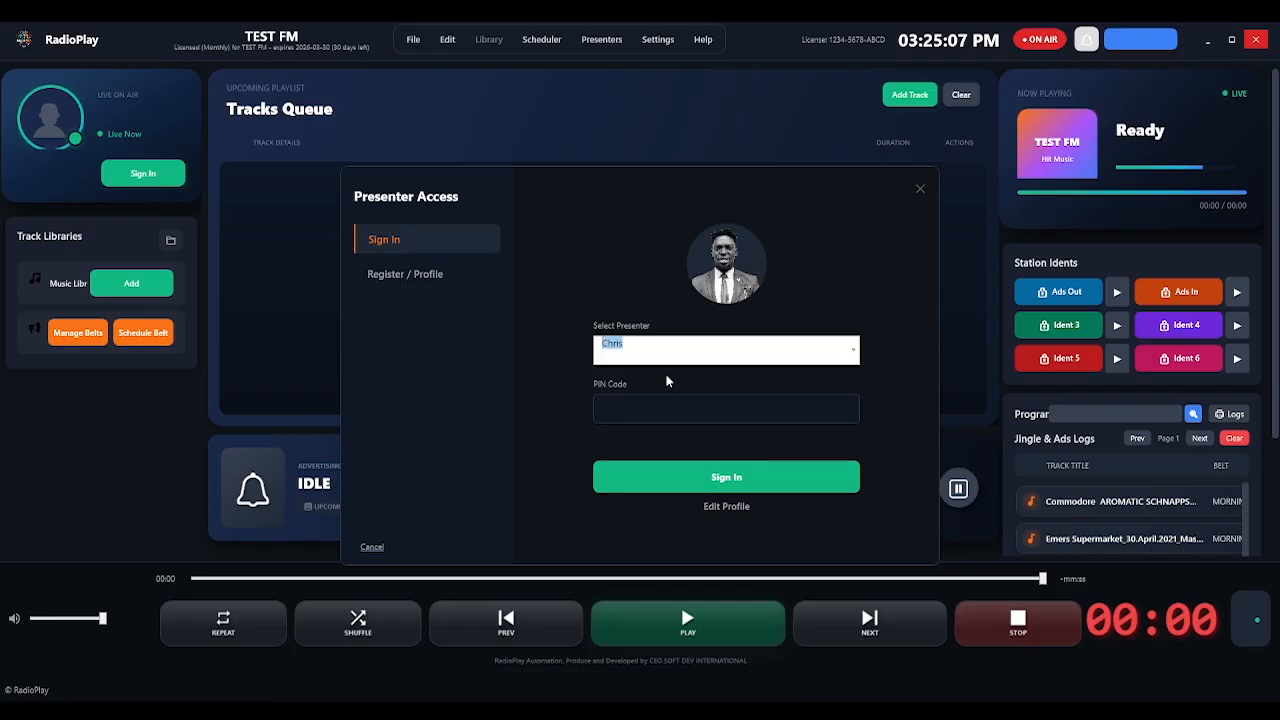
{"action": "left_click", "coordinate": [763, 416]}
{"action": "type", "text": "123"}
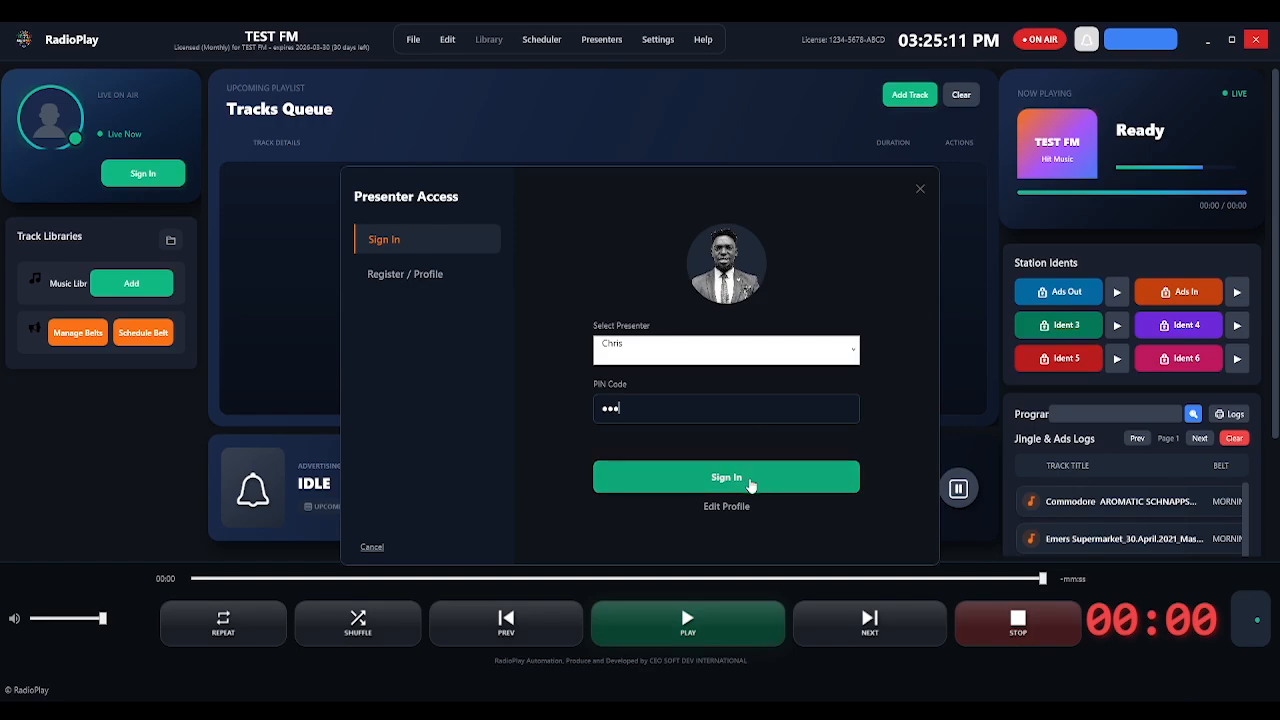
{"action": "left_click", "coordinate": [750, 479]}
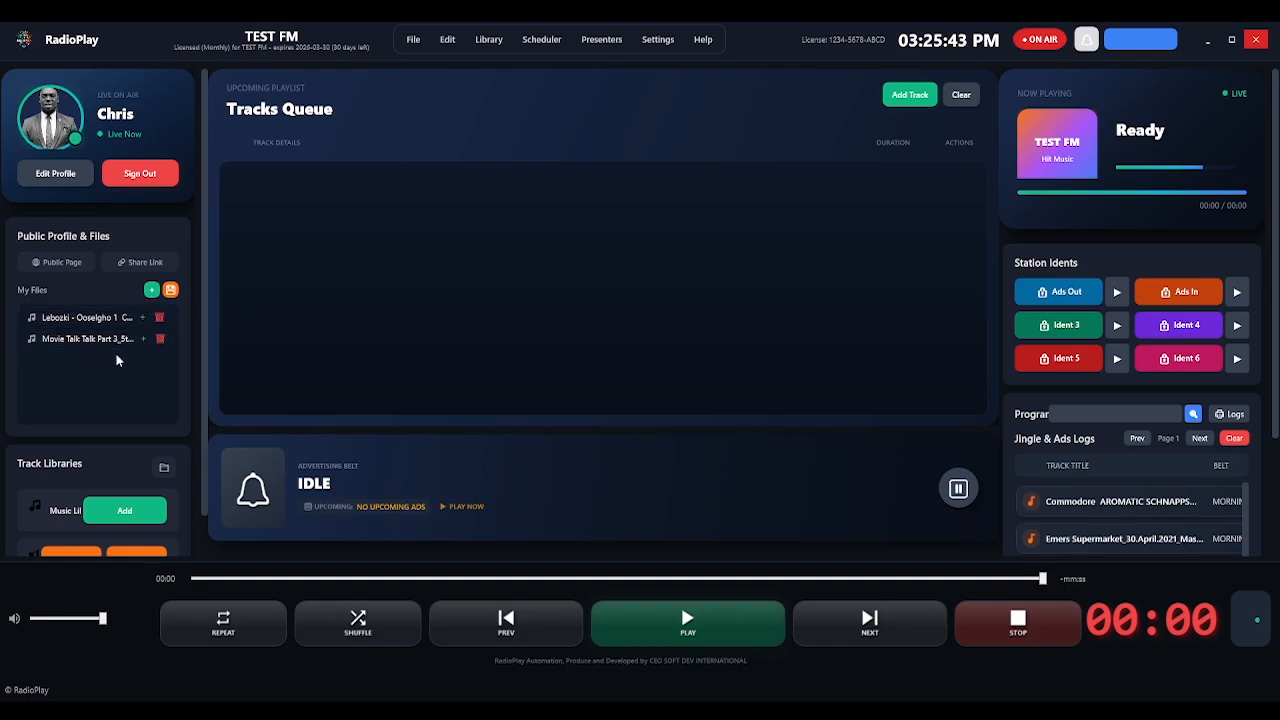
{"action": "left_click", "coordinate": [151, 290]}
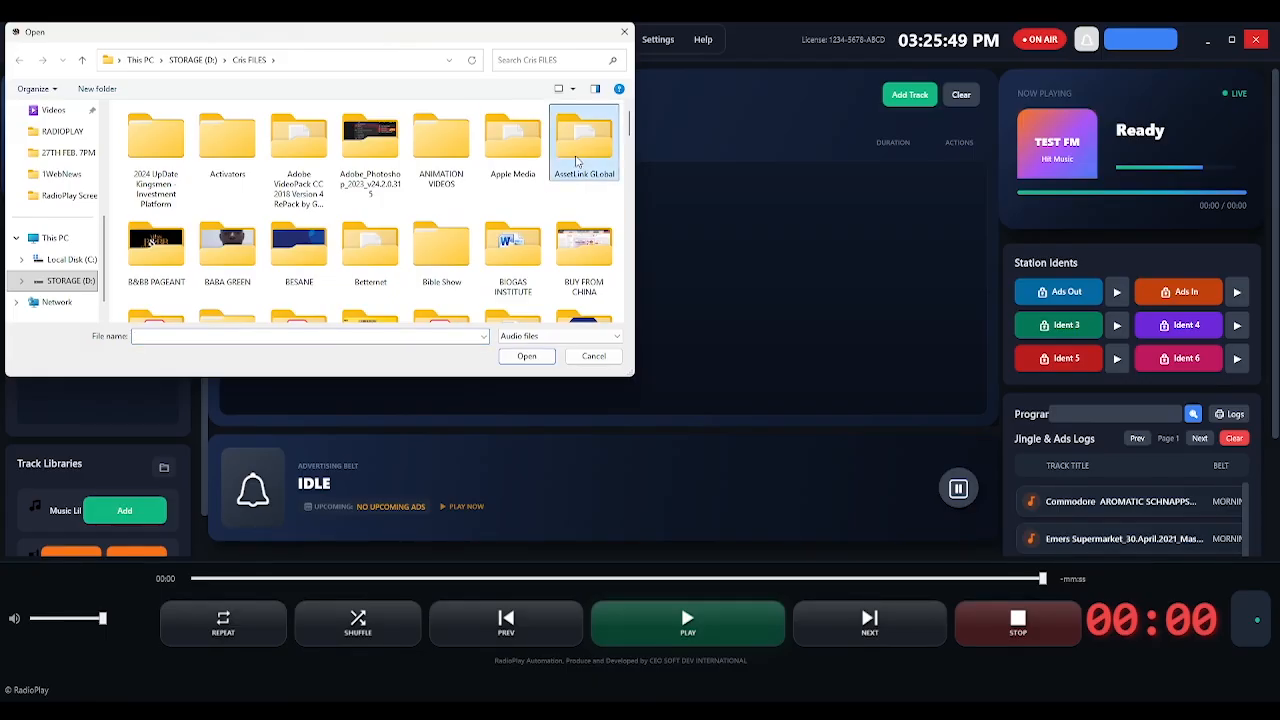
Add MoMo_Shege_Pidgin_Radiomix, Movie Talk Talk and the English and Pidgin NEW EAGLE files to My Files.
{"action": "key", "text": "l"}
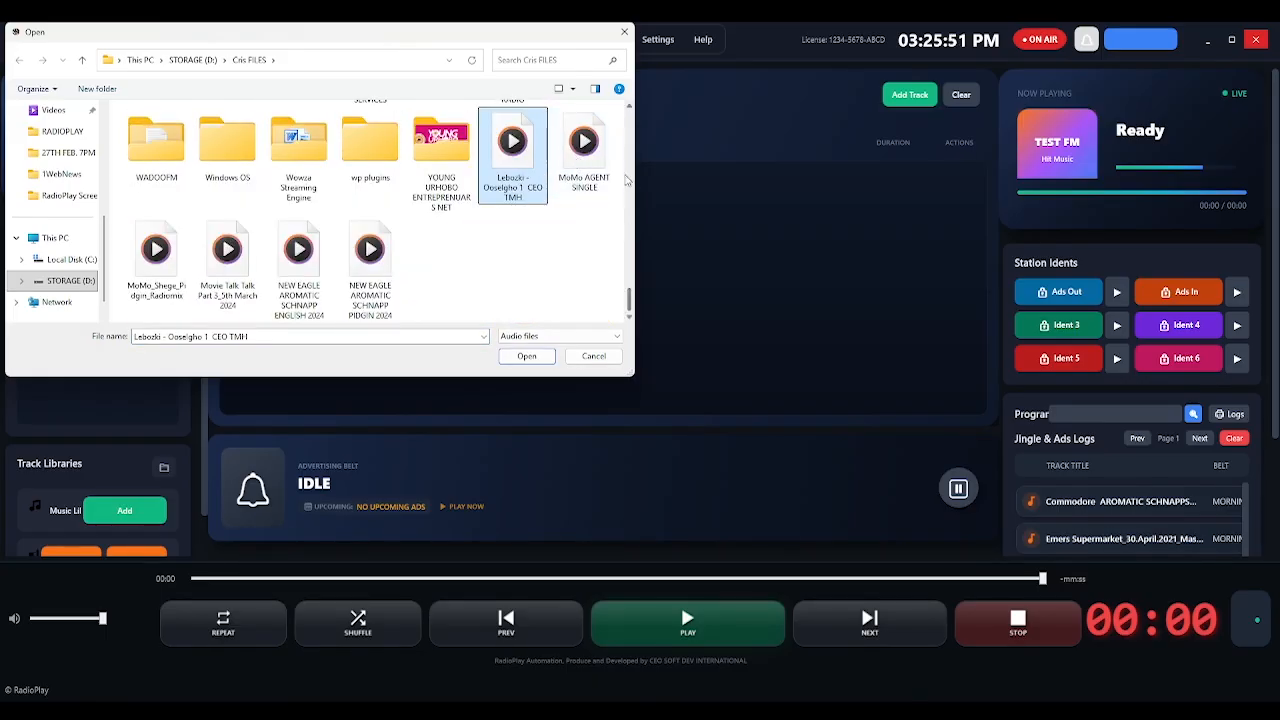
{"action": "left_click", "coordinate": [165, 283]}
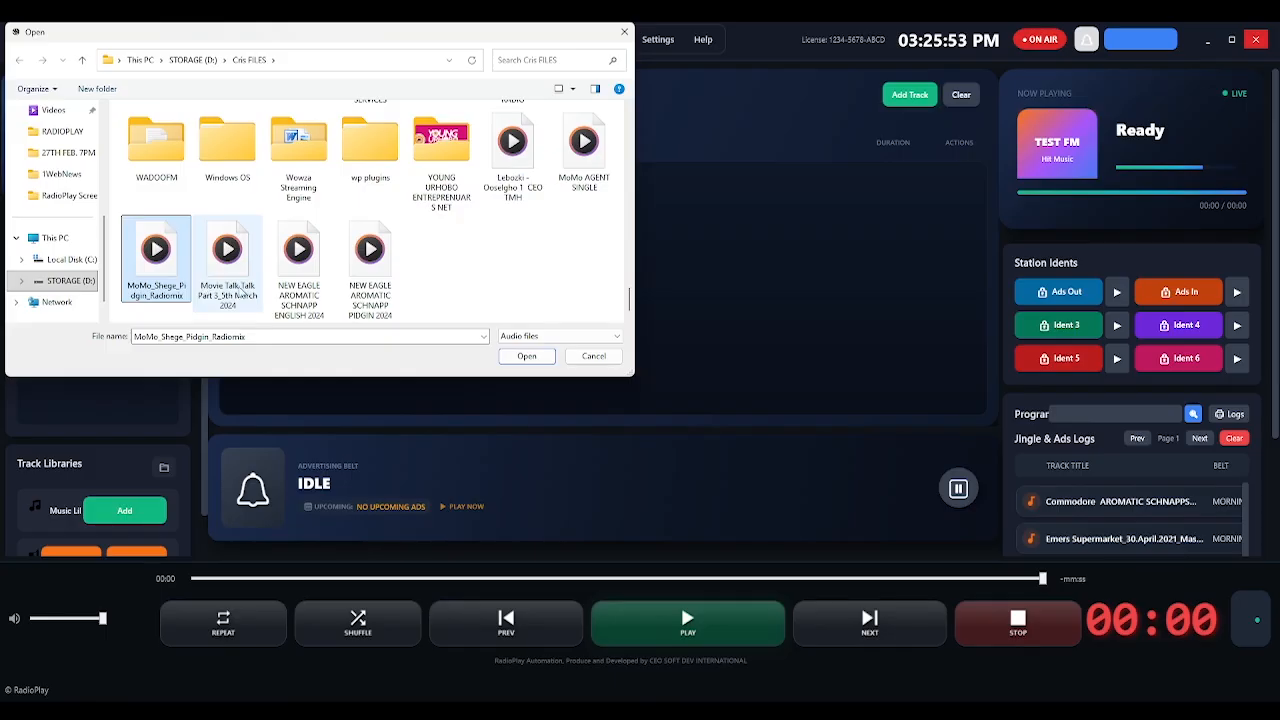
{"action": "left_click", "coordinate": [242, 292], "text": "ctrl"}
{"action": "left_click", "coordinate": [295, 299], "text": "ctrl"}
{"action": "left_click", "coordinate": [380, 297], "text": "ctrl"}
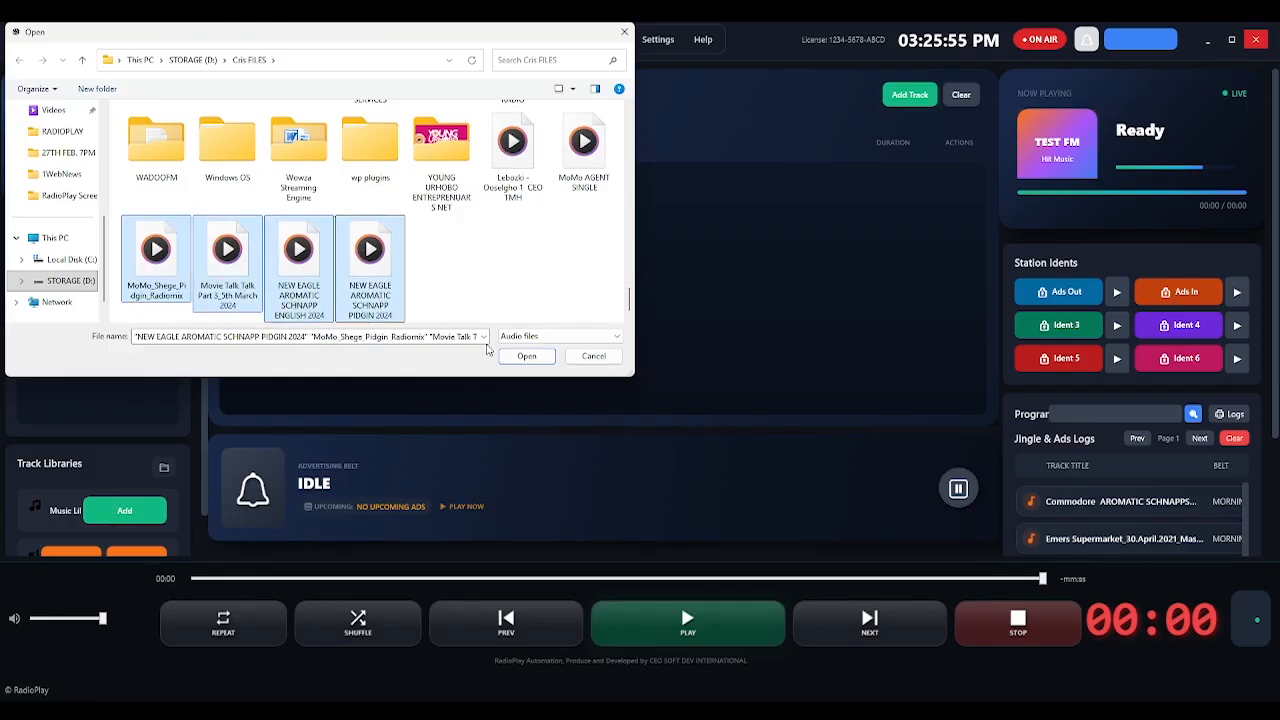
{"action": "left_click", "coordinate": [517, 358]}
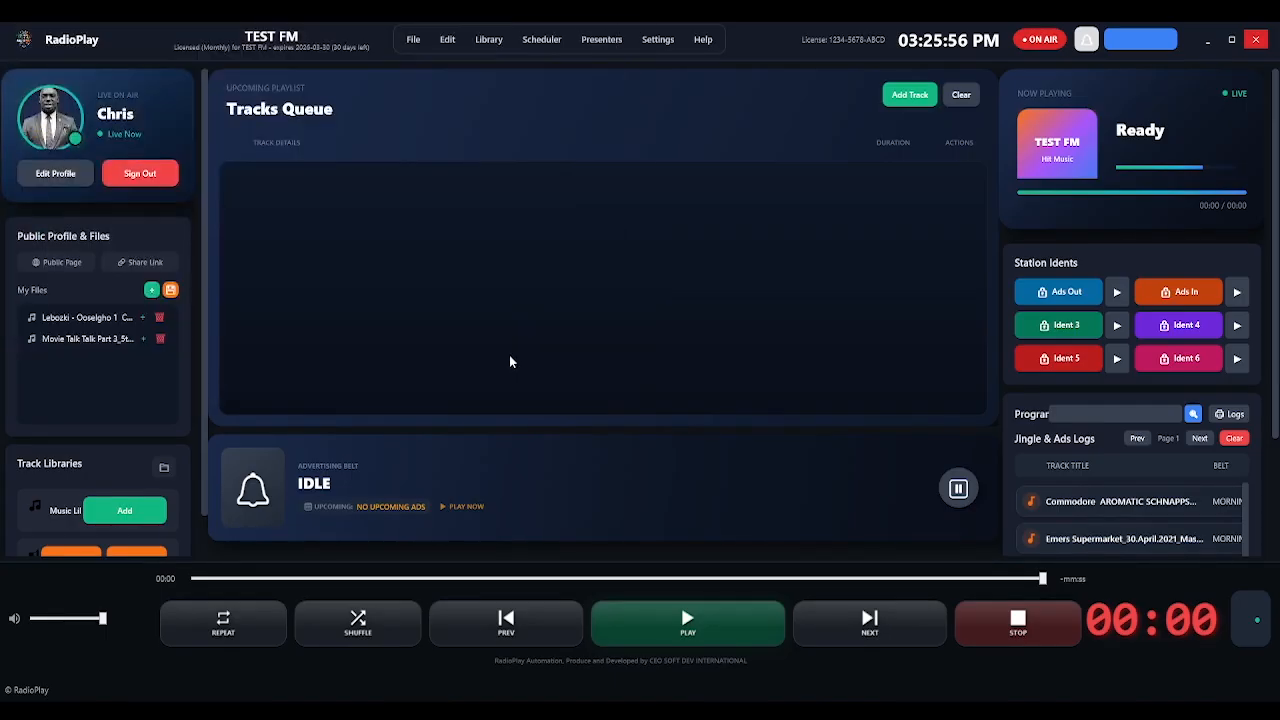
{"action": "scroll", "coordinate": [175, 351], "scroll_direction": "down", "scroll_amount": 1}
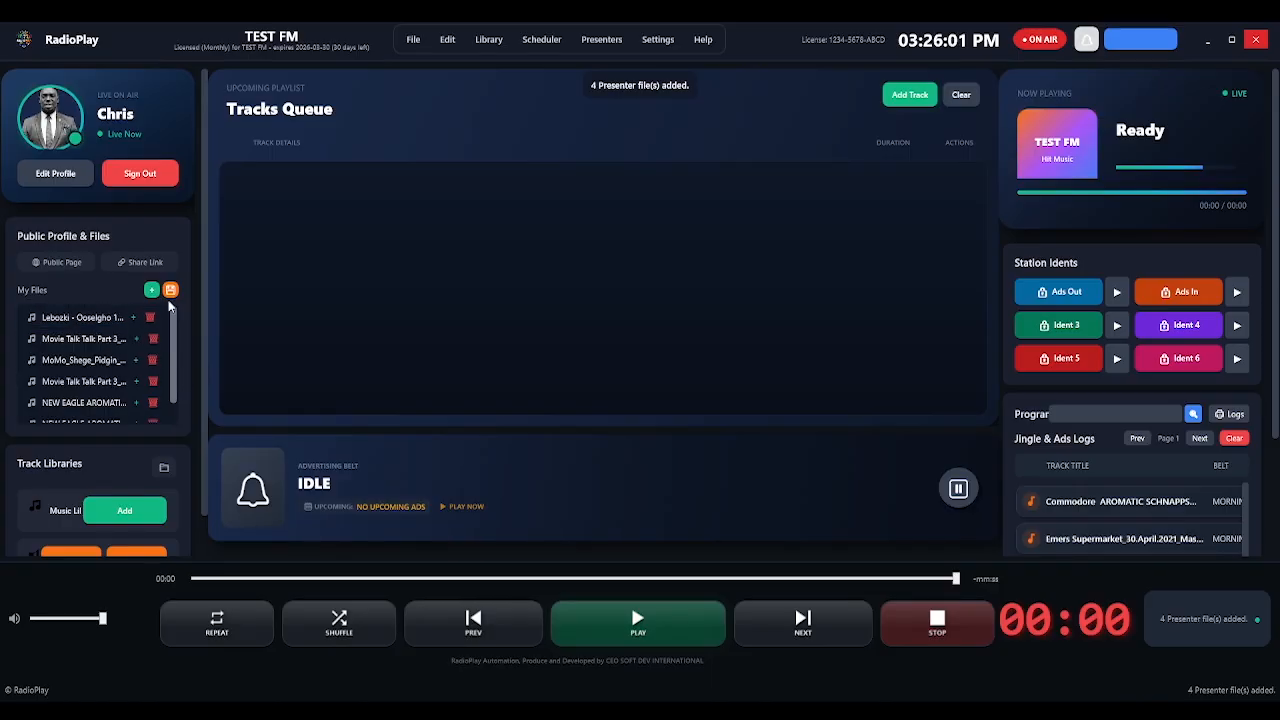
{"action": "scroll", "coordinate": [161, 373], "scroll_direction": "up", "scroll_amount": 2}
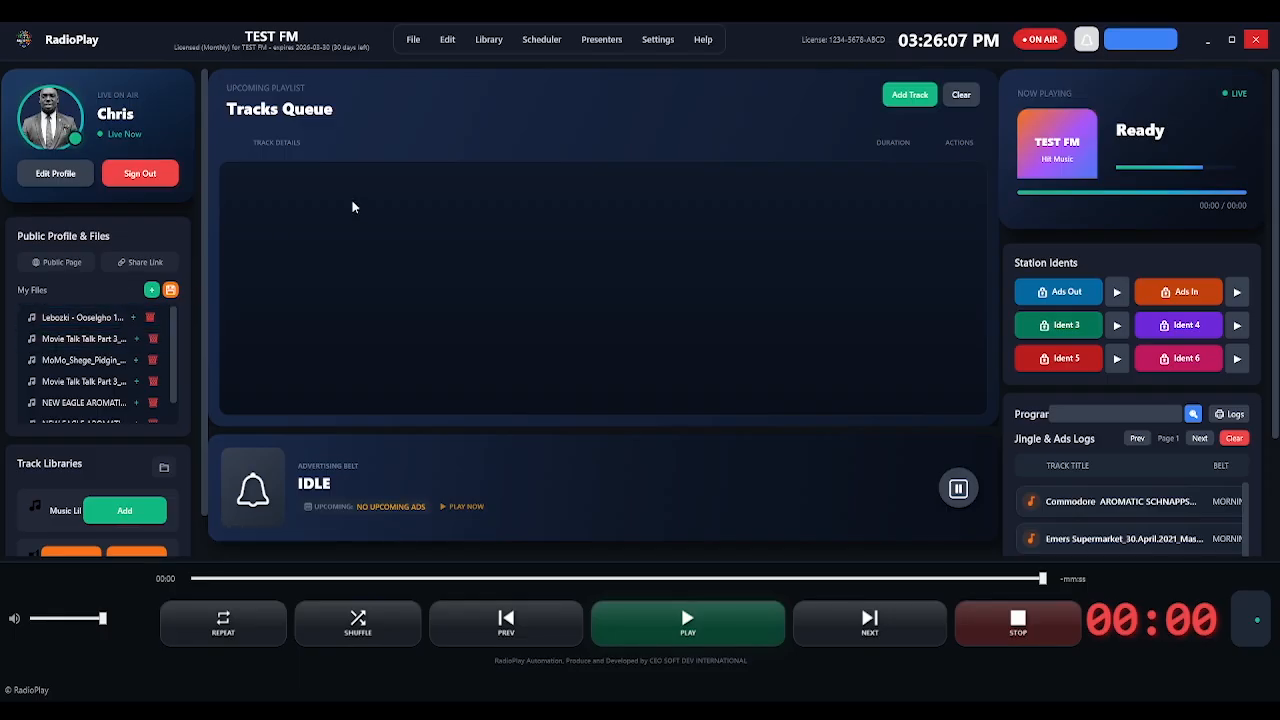
Queue Lebozki, Movie Talk Talk Part 3, MoMo, the second Movie Talk Talk and two NEW EAGLE tracks.
{"action": "left_click", "coordinate": [133, 318]}
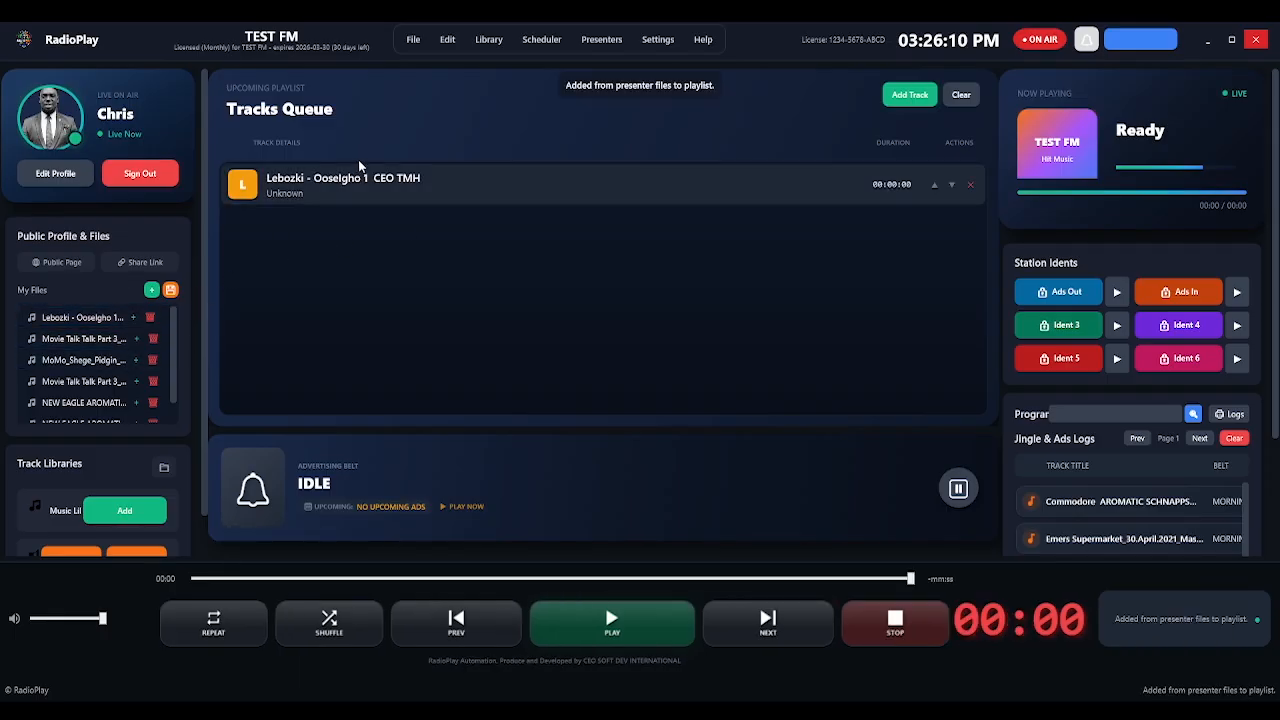
{"action": "left_click", "coordinate": [136, 339]}
{"action": "left_click", "coordinate": [136, 360]}
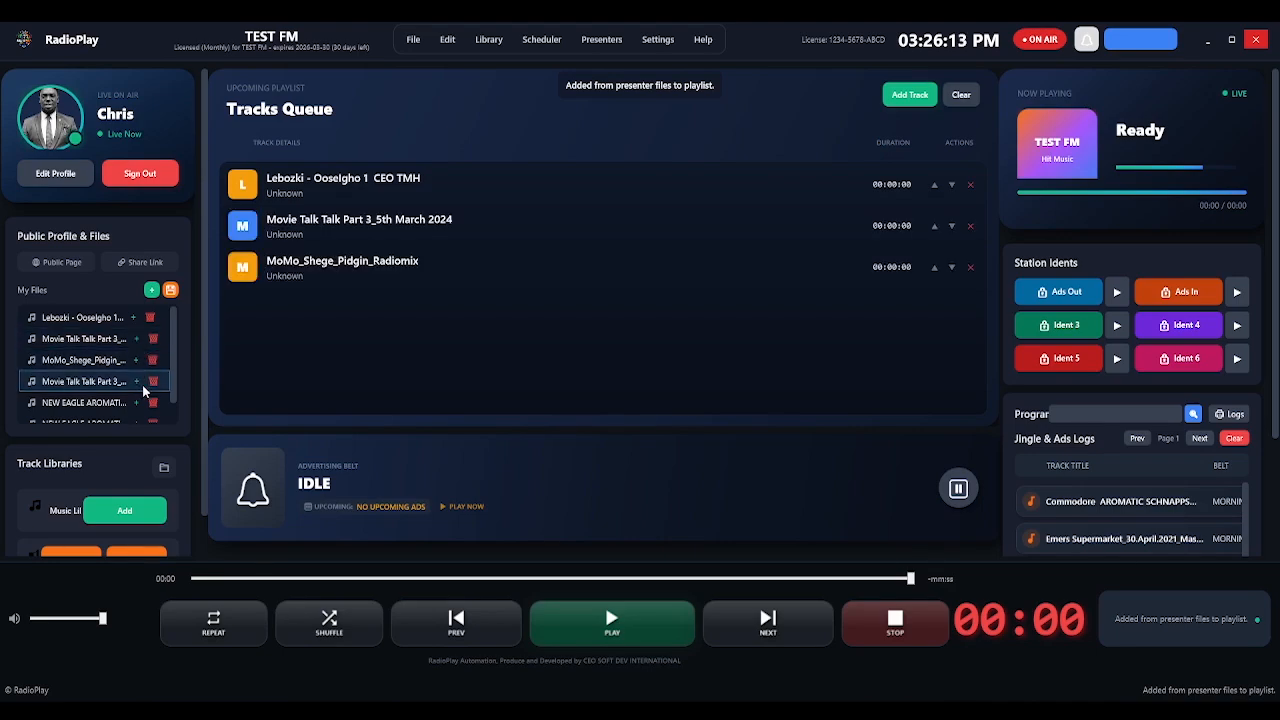
{"action": "left_click", "coordinate": [136, 381]}
{"action": "left_click", "coordinate": [136, 402]}
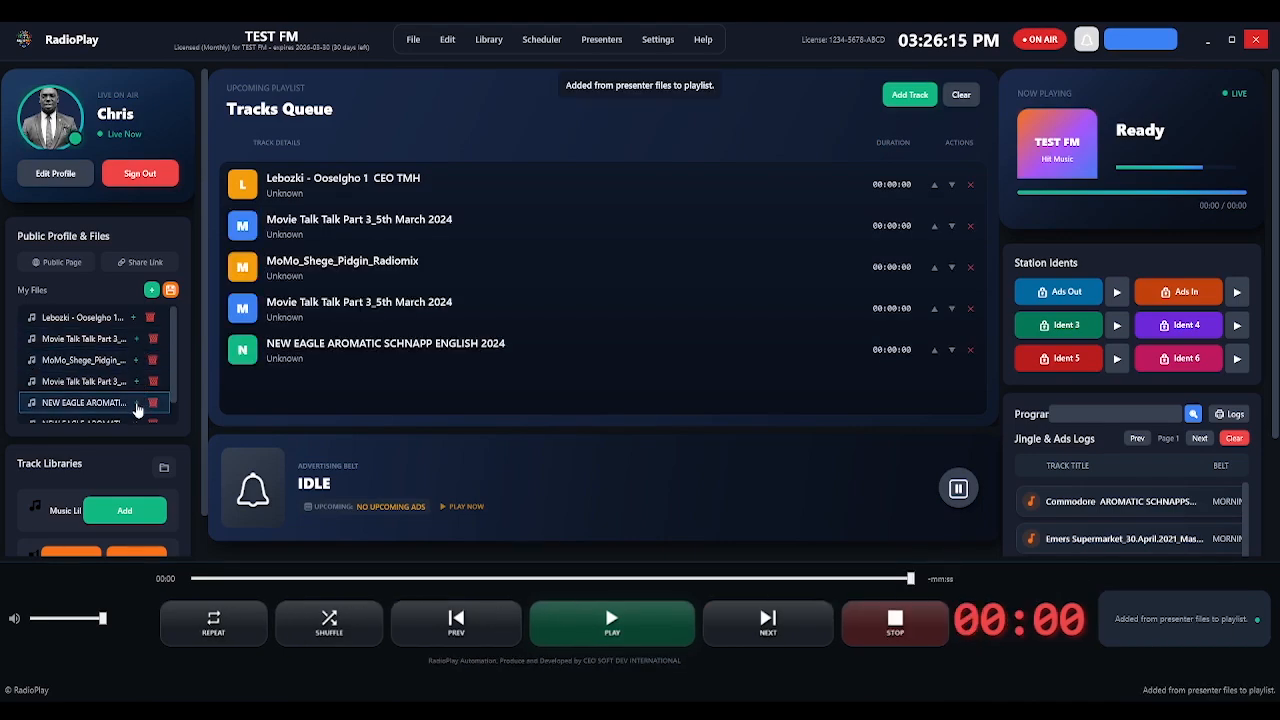
{"action": "left_click", "coordinate": [138, 404]}
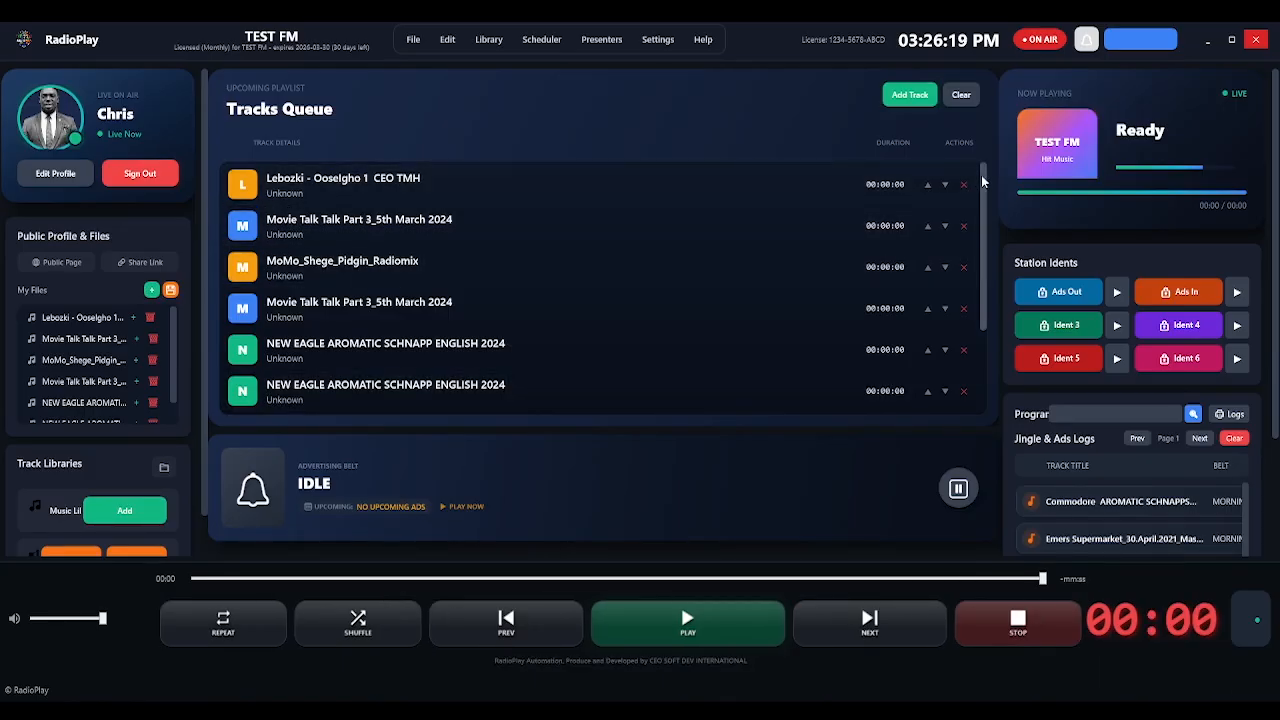
{"action": "mouse_move", "coordinate": [981, 175]}
{"action": "left_mouse_down"}
{"action": "mouse_move", "coordinate": [986, 293]}
{"action": "mouse_move", "coordinate": [983, 170]}
{"action": "left_mouse_up"}
Play and pause Lebozki, then play and pause Movie Talk Talk Part 3 as the current track.
{"action": "left_click", "coordinate": [474, 189]}
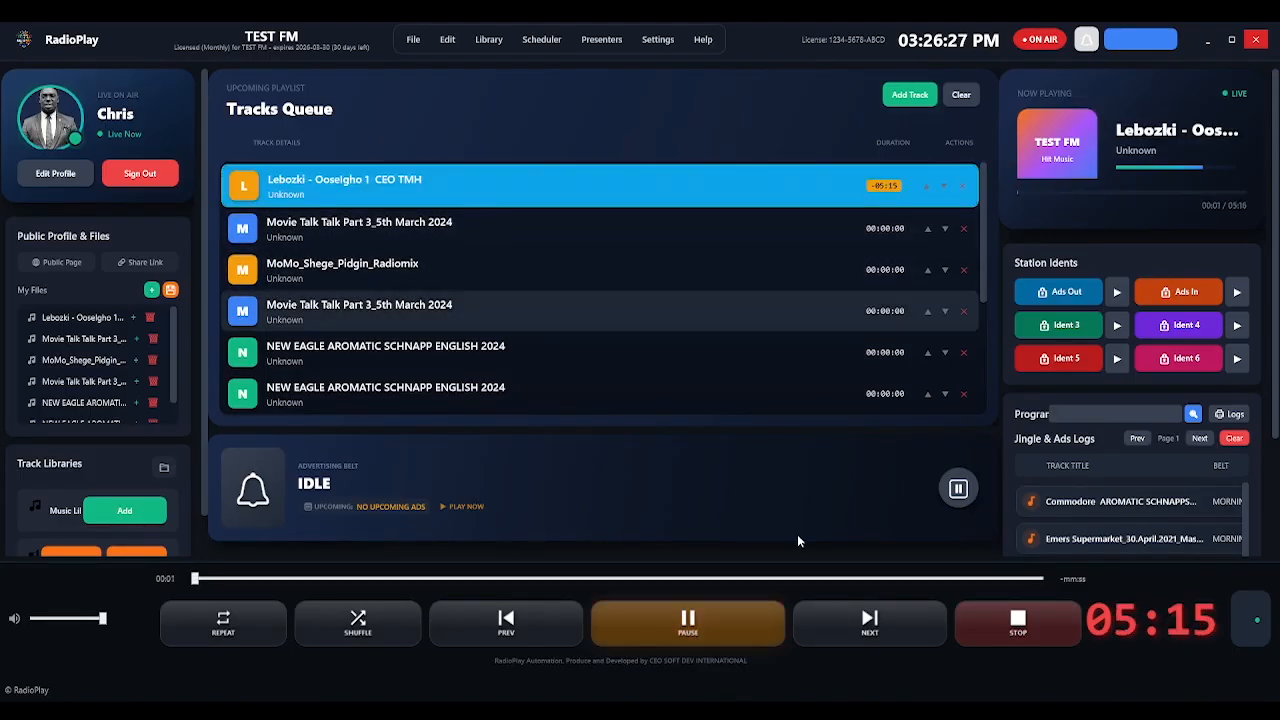
{"action": "left_click", "coordinate": [693, 628]}
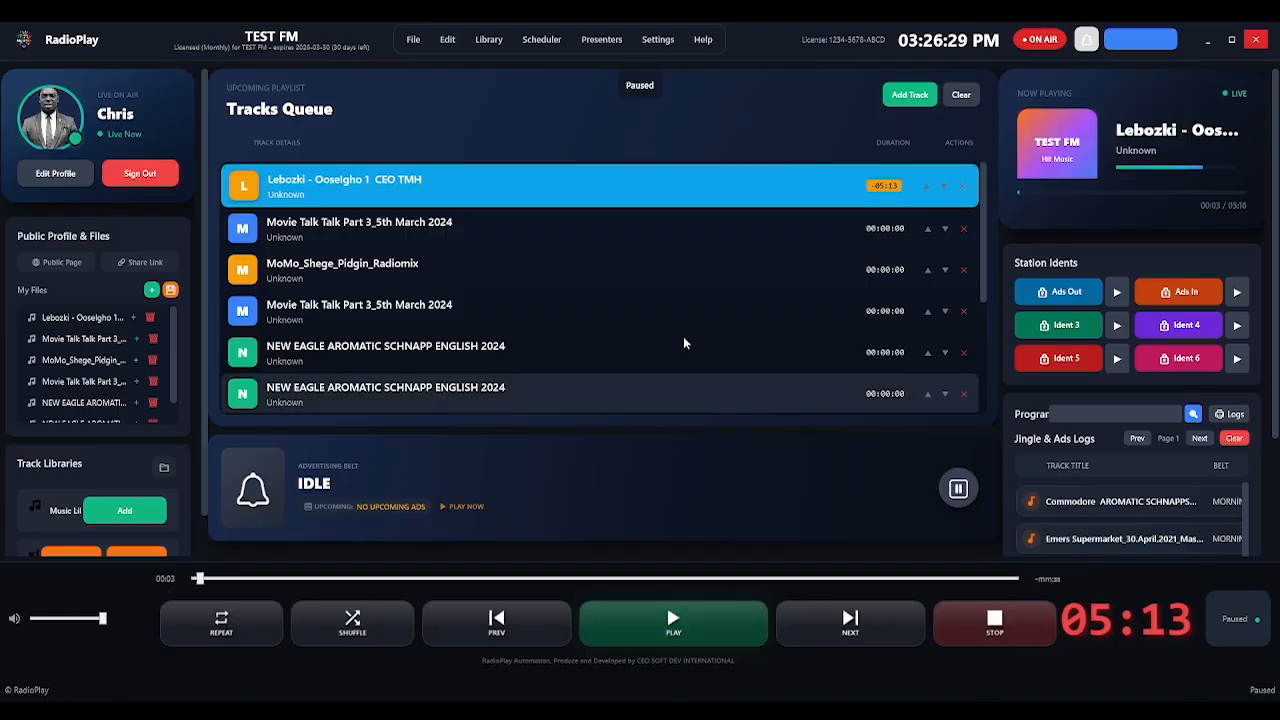
{"action": "left_click", "coordinate": [432, 215]}
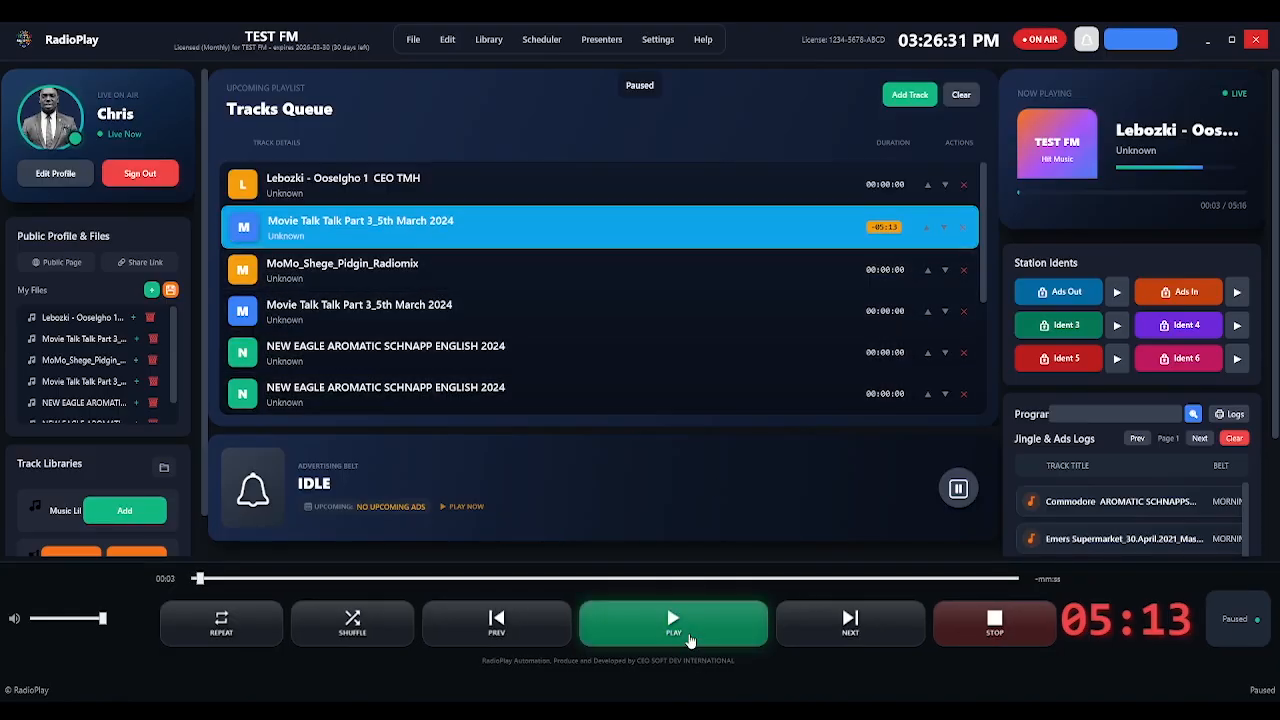
{"action": "left_click", "coordinate": [687, 626]}
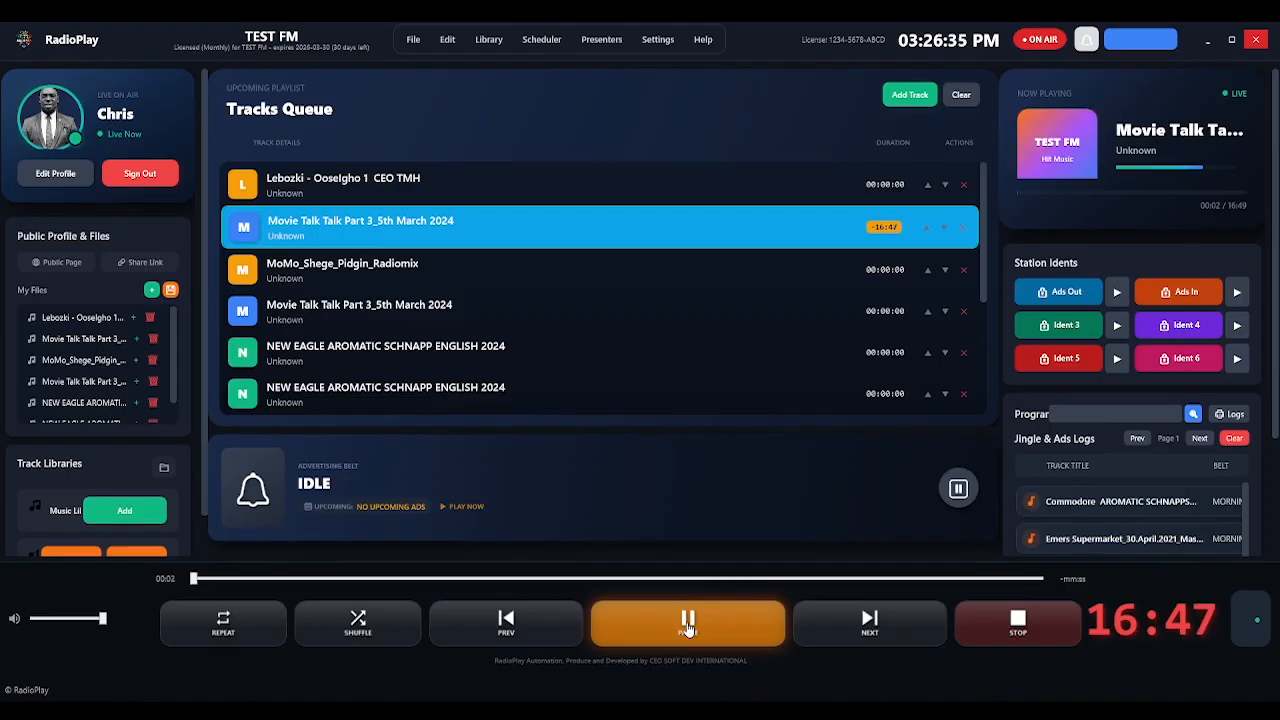
{"action": "left_click", "coordinate": [687, 626]}
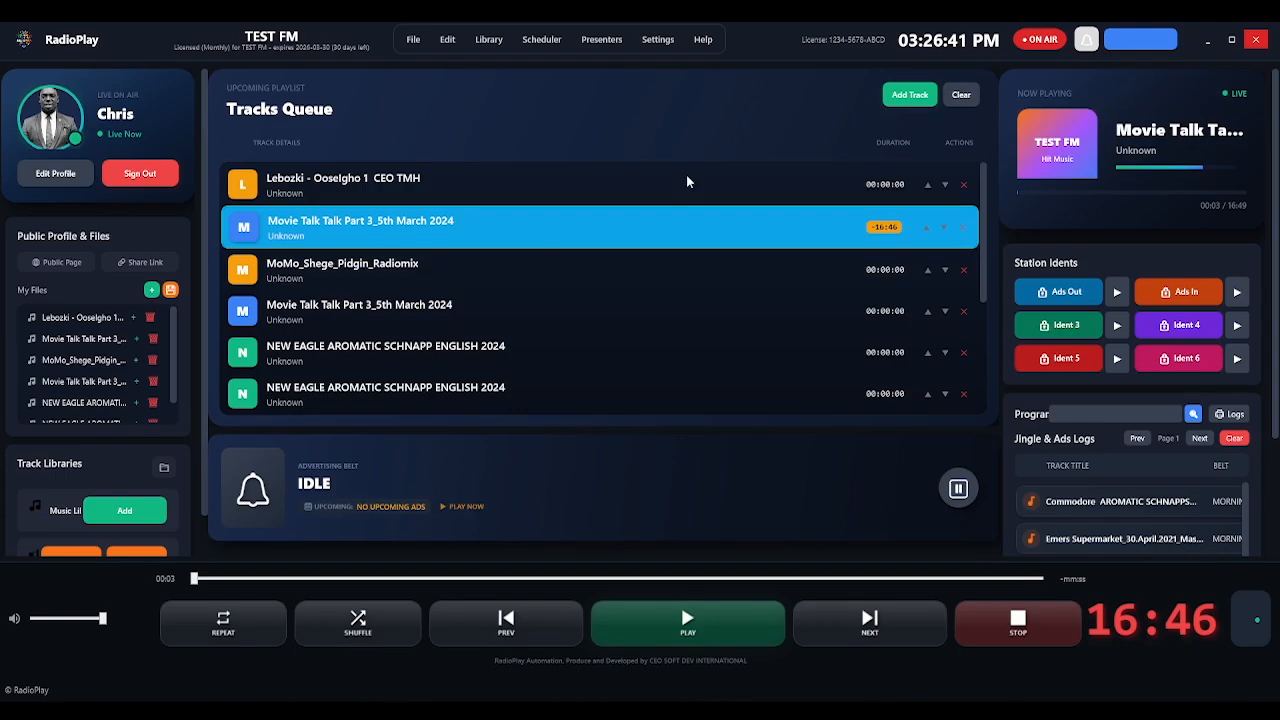
Remove Lebozki, MoMo_Shege_Pidgin_Radiomix and one NEW EAGLE English track from the queue.
{"action": "left_click", "coordinate": [963, 184]}
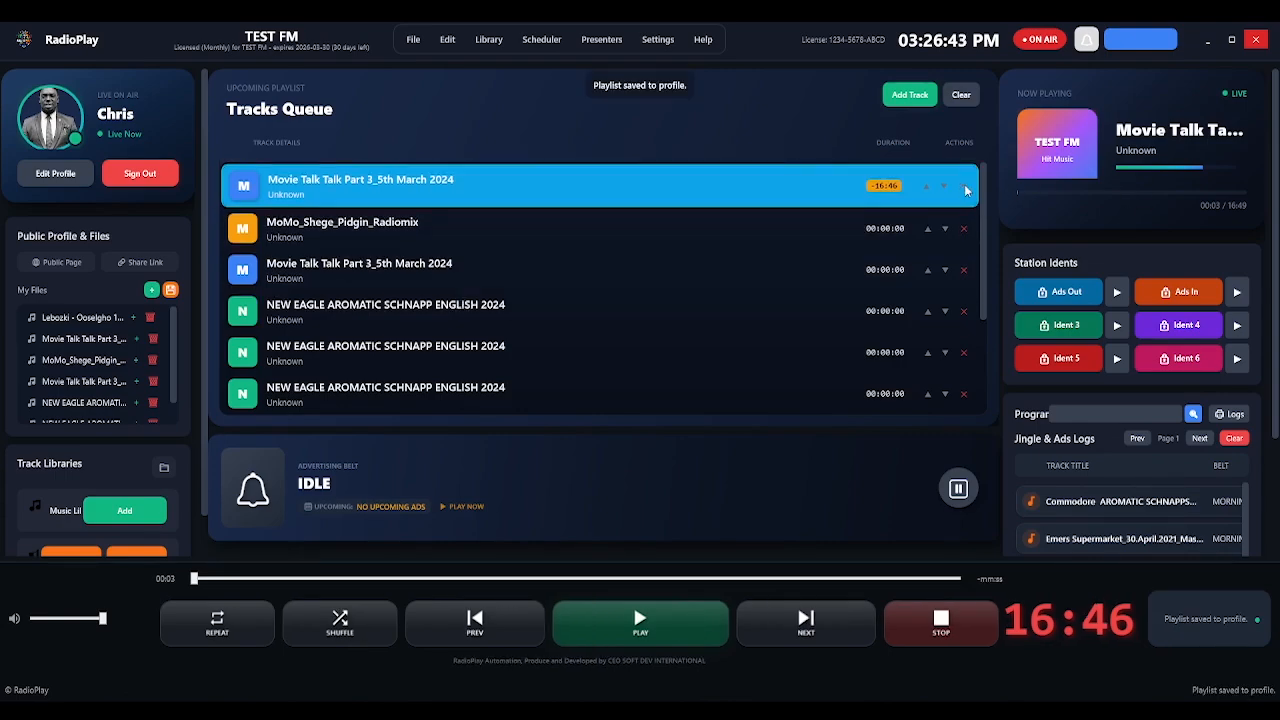
{"action": "left_click", "coordinate": [963, 229]}
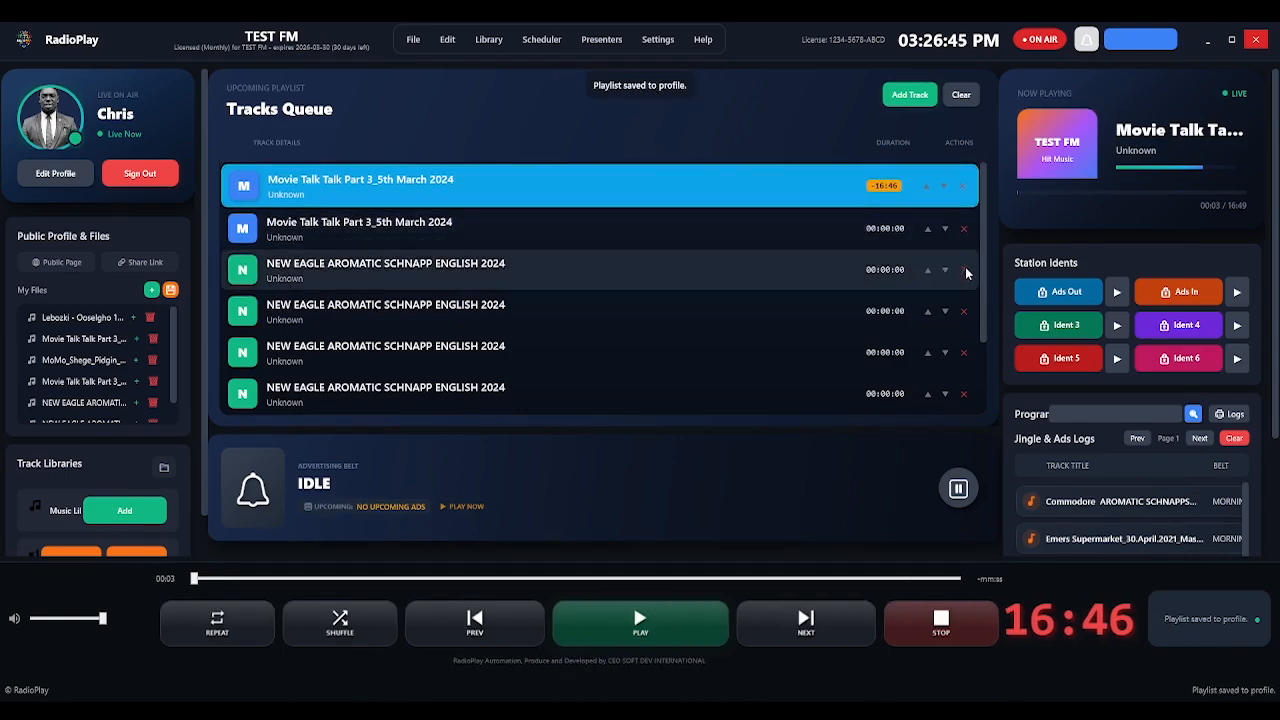
{"action": "left_click", "coordinate": [965, 271]}
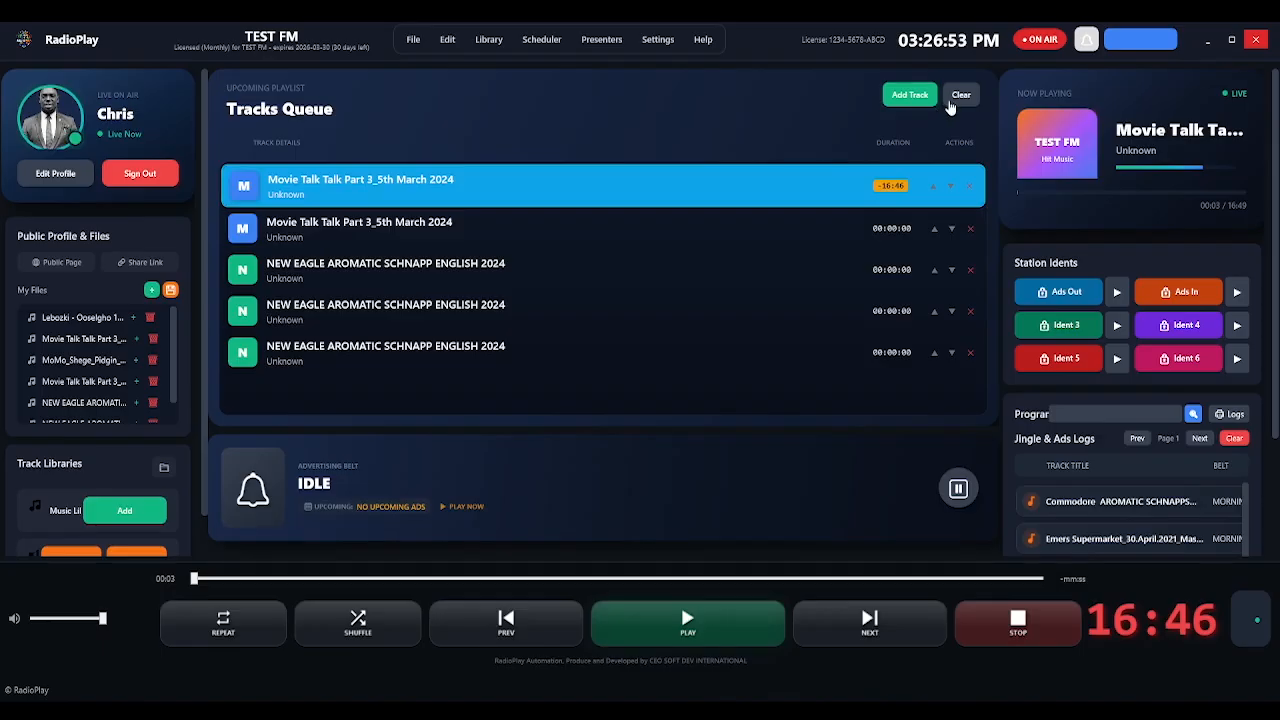
Empty the Tracks Queue and refill it with Lebozki, Movie Talk and MoMo_Shege_Pidgin_Radiomix entries.
{"action": "left_click", "coordinate": [961, 98]}
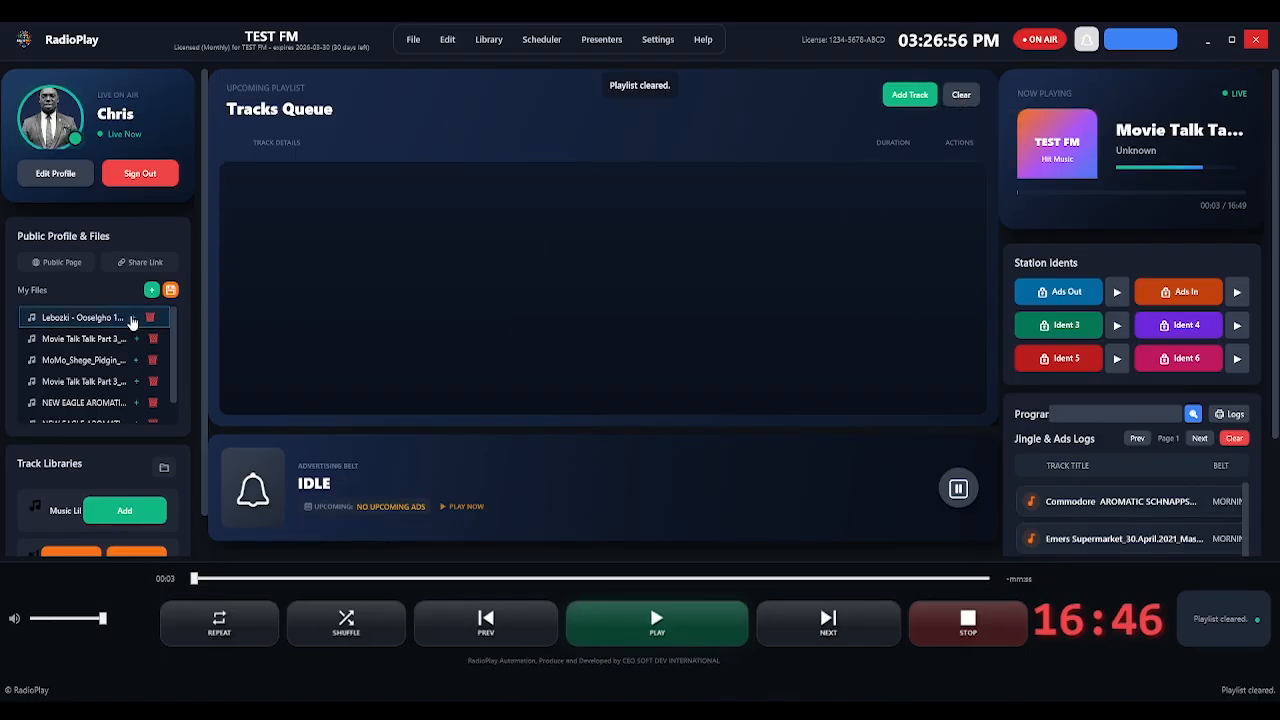
{"action": "left_click", "coordinate": [133, 318]}
{"action": "left_click", "coordinate": [136, 338]}
{"action": "double_click", "coordinate": [133, 318]}
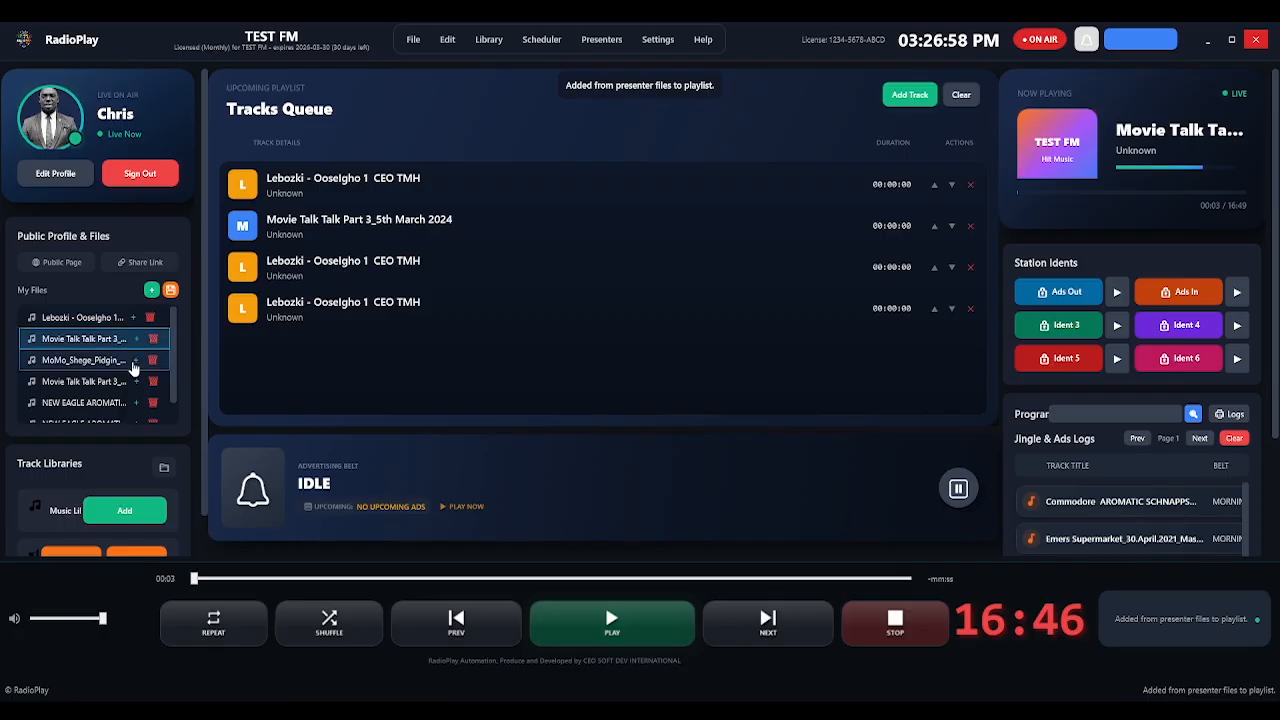
{"action": "double_click", "coordinate": [135, 362]}
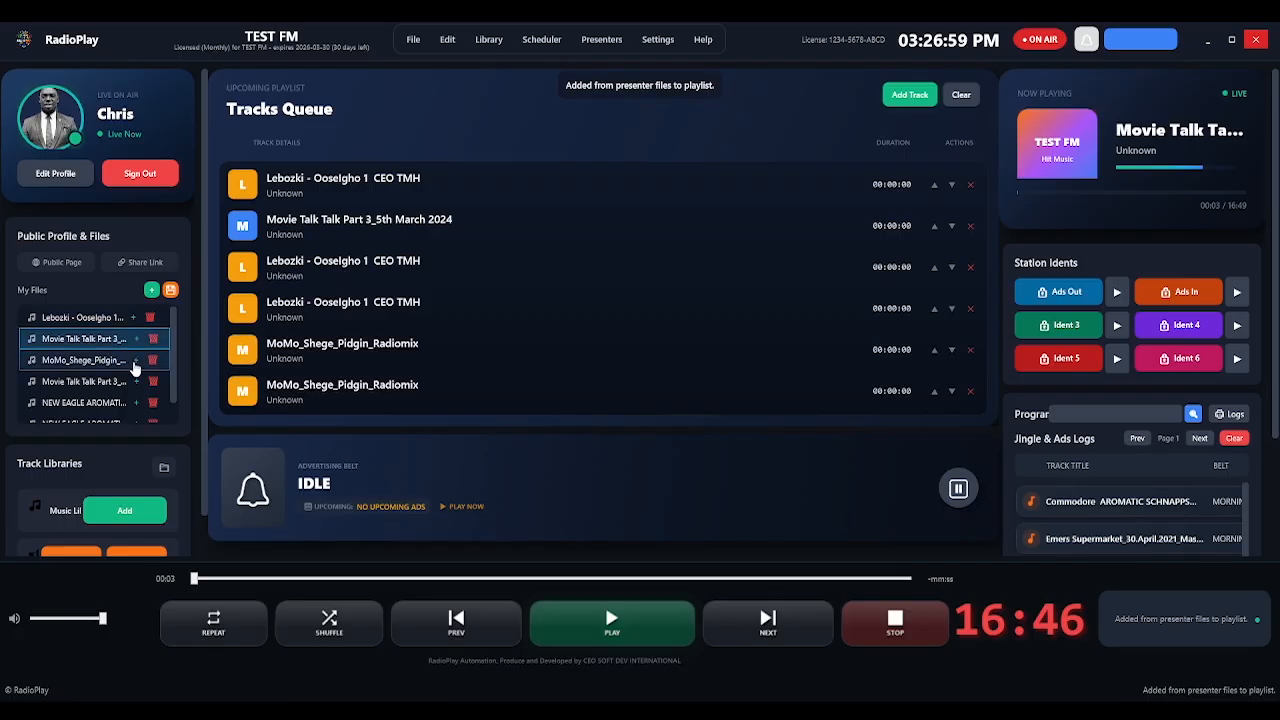
{"action": "left_click", "coordinate": [394, 235]}
{"action": "left_click", "coordinate": [502, 284]}
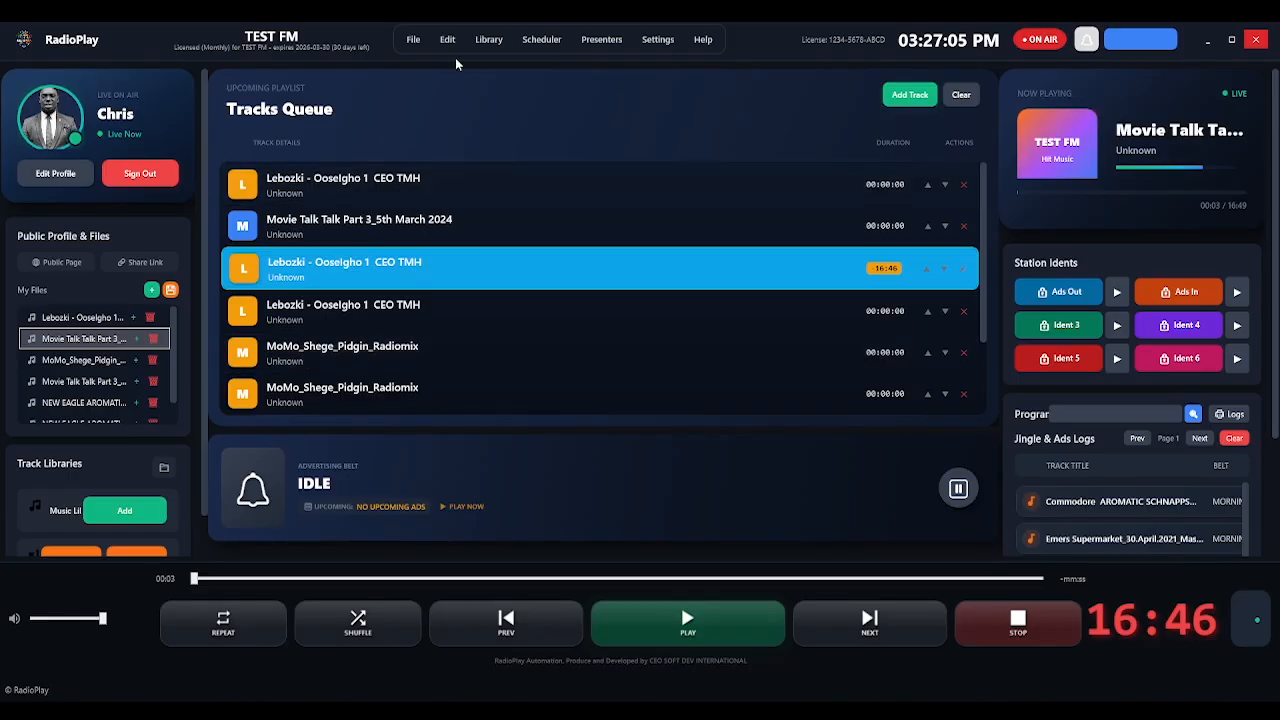
Start File > Save Playlist but cancel the Save As dialog without saving.
{"action": "left_click", "coordinate": [415, 42]}
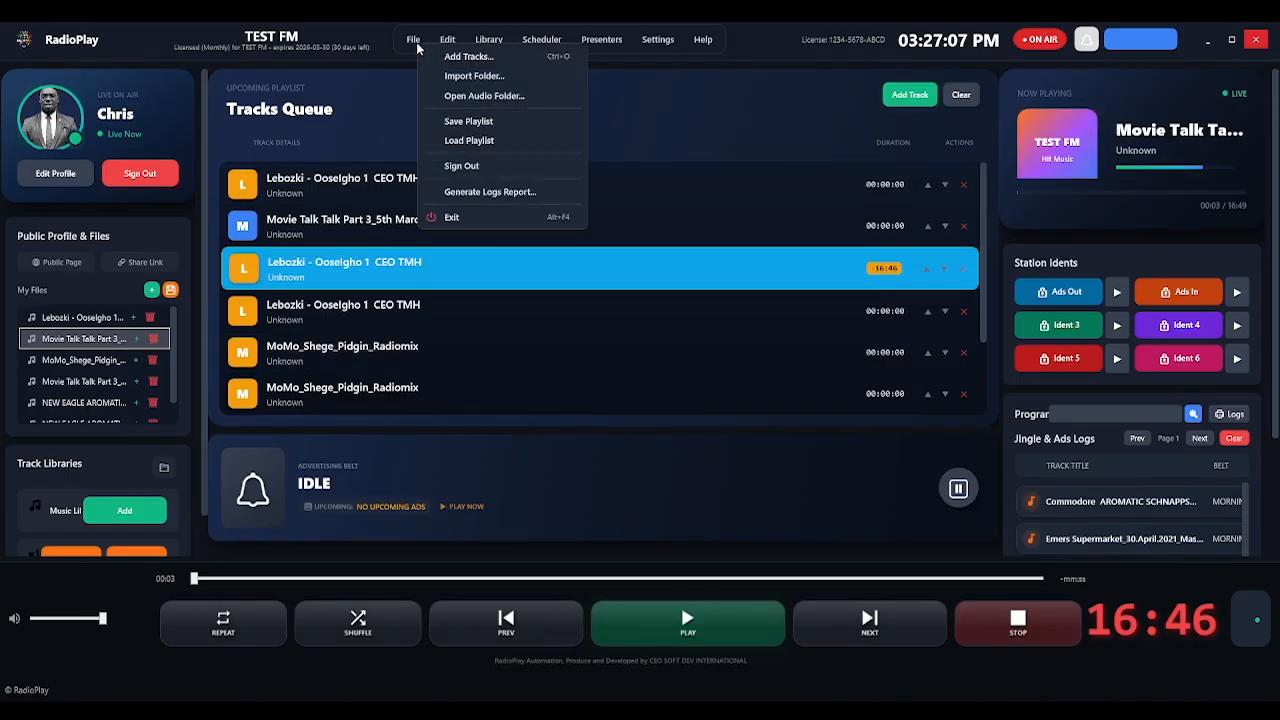
{"action": "left_click", "coordinate": [477, 122]}
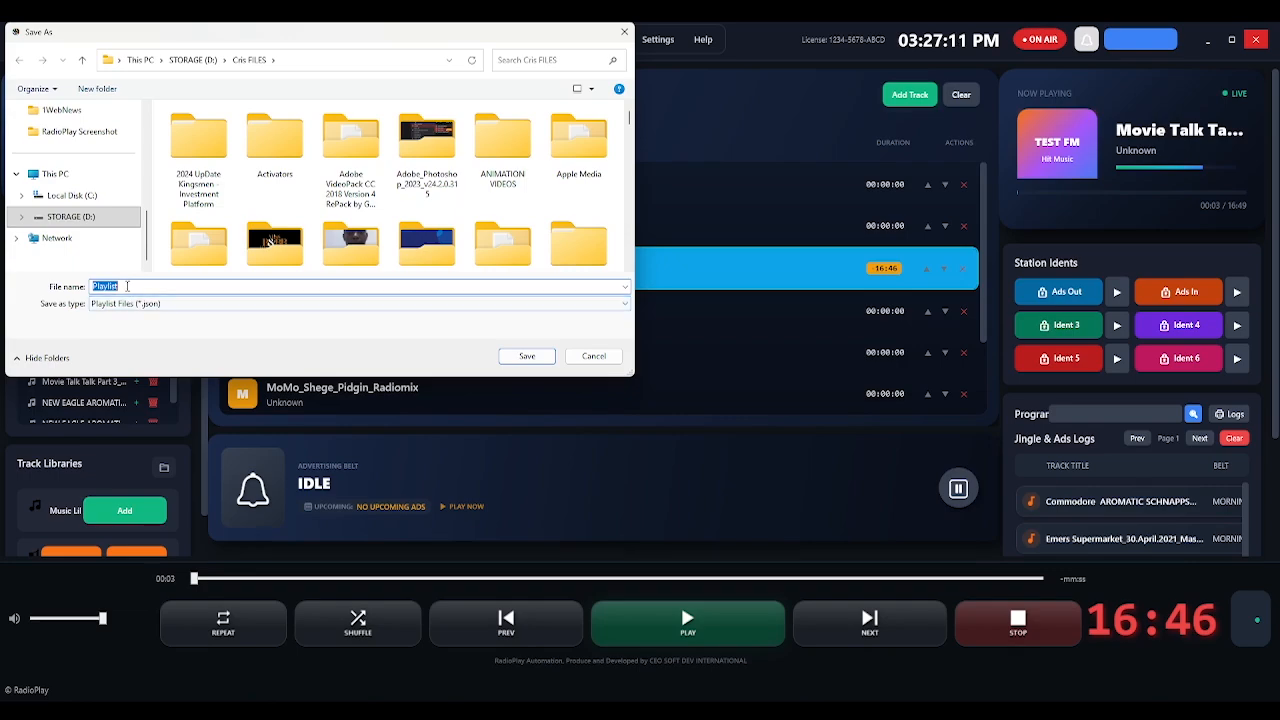
{"action": "left_click", "coordinate": [594, 356]}
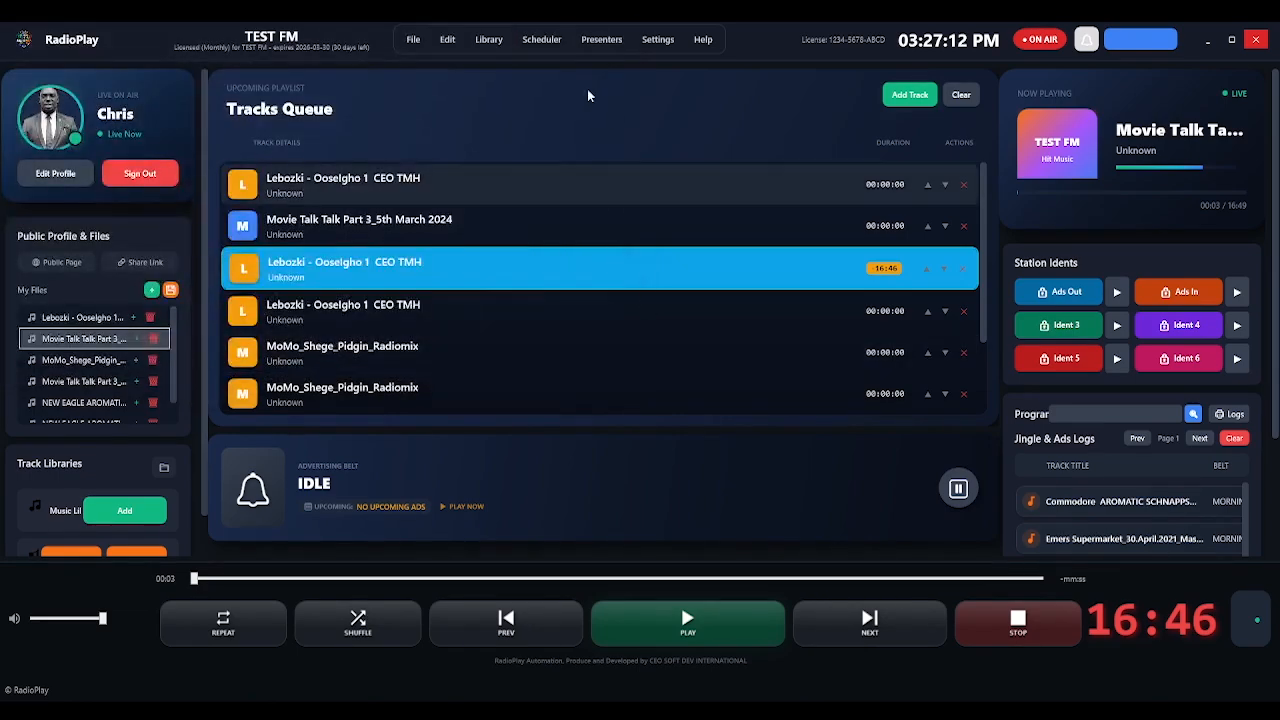
{"action": "left_click", "coordinate": [538, 46]}
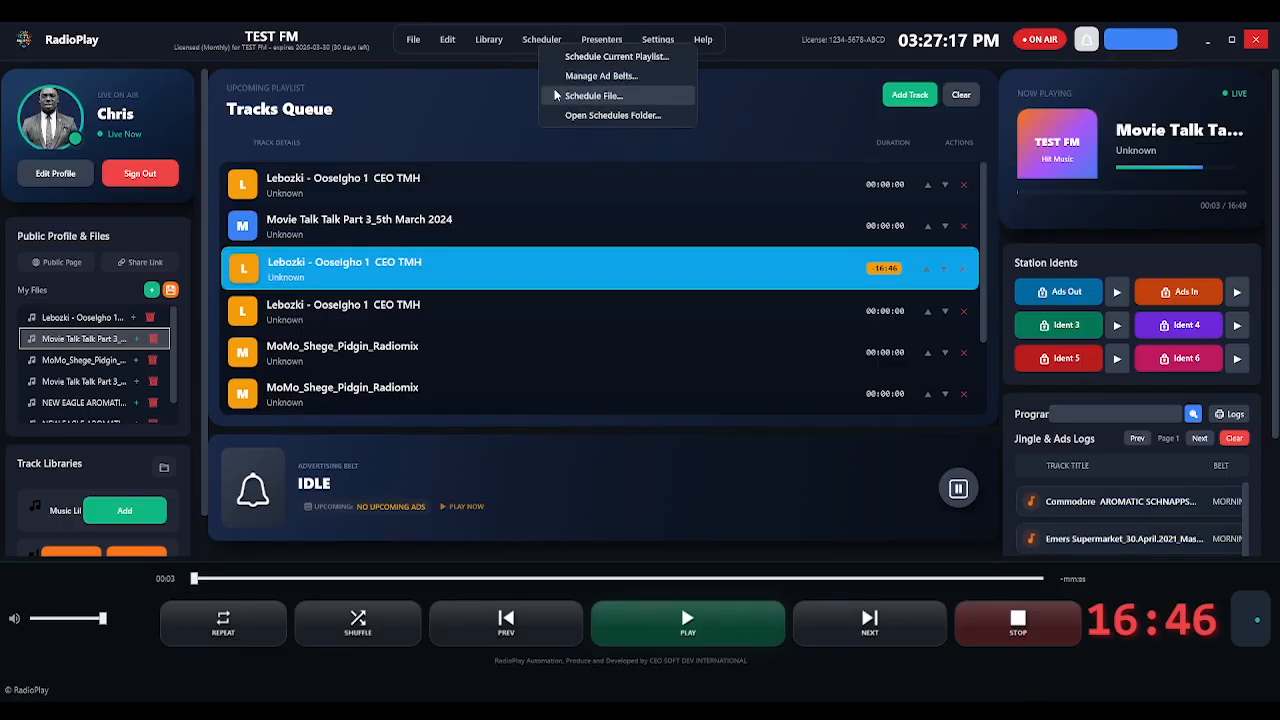
{"action": "left_click", "coordinate": [653, 58]}
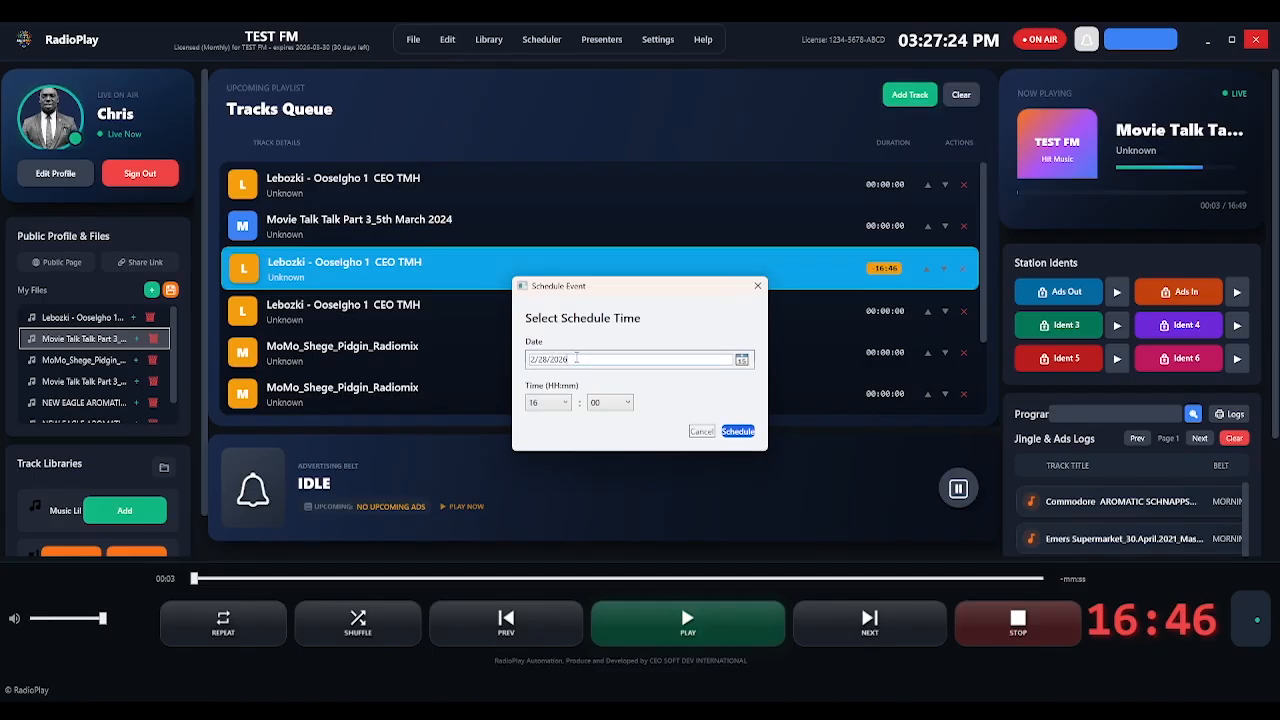
{"action": "left_click", "coordinate": [702, 432]}
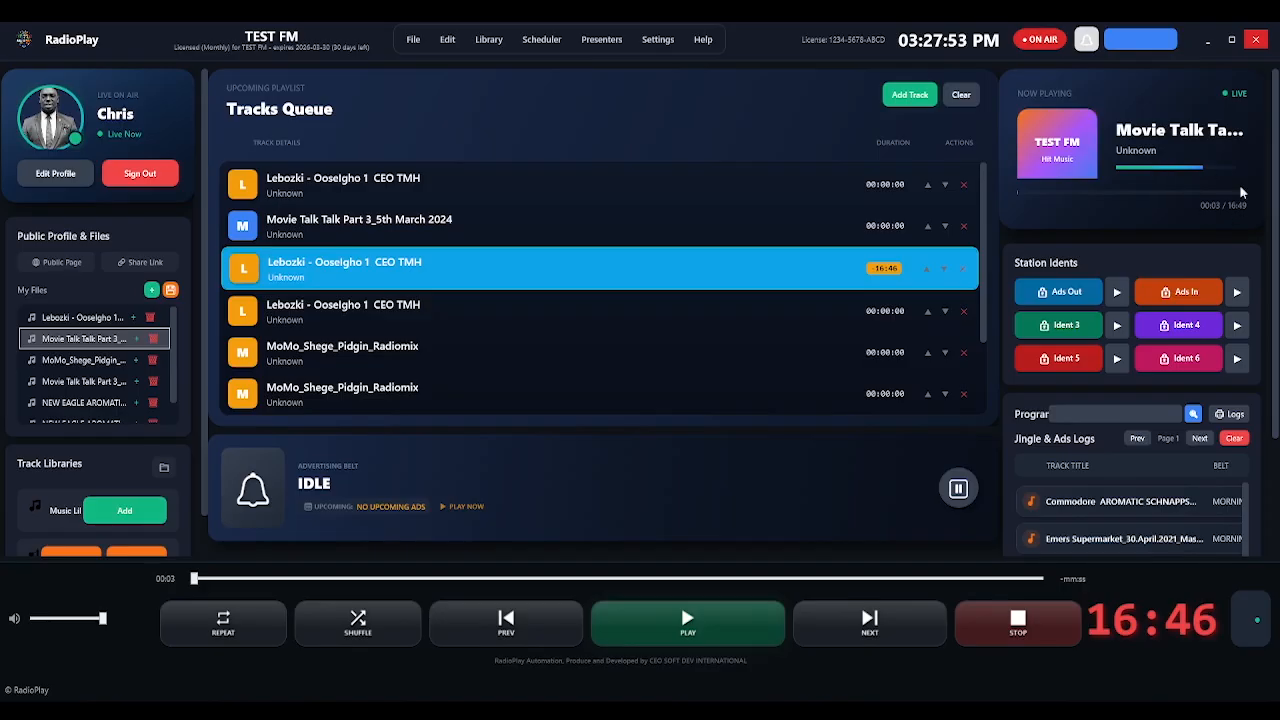
Preview the Ads Out ident and then the Ads In ident twice, pausing after each.
{"action": "scroll", "coordinate": [1154, 185], "scroll_direction": "down", "scroll_amount": 1}
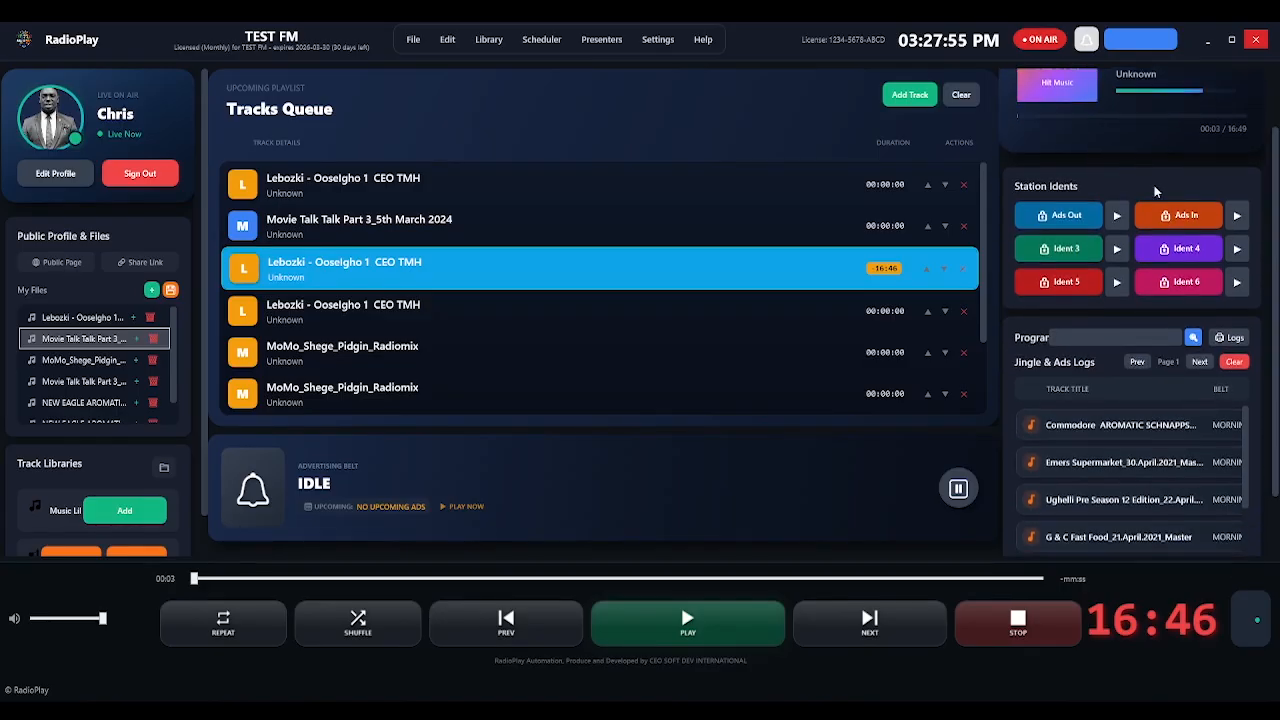
{"action": "left_click", "coordinate": [1118, 222]}
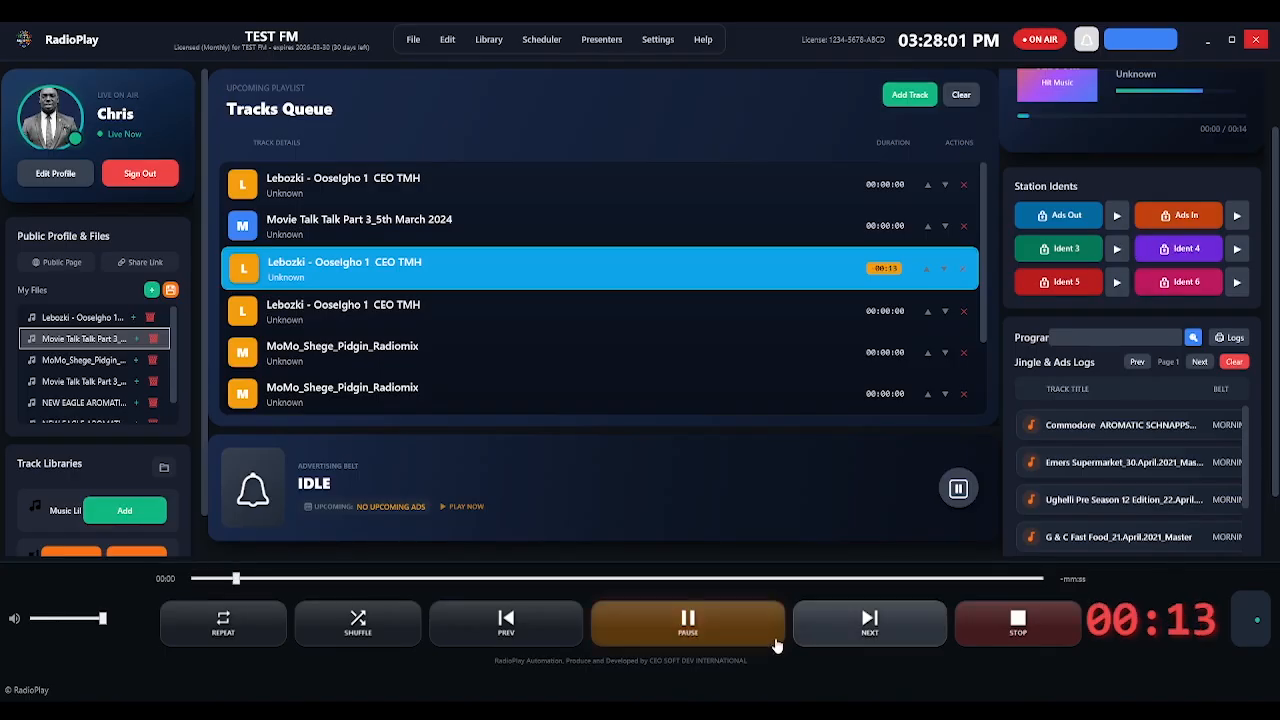
{"action": "left_click", "coordinate": [688, 622]}
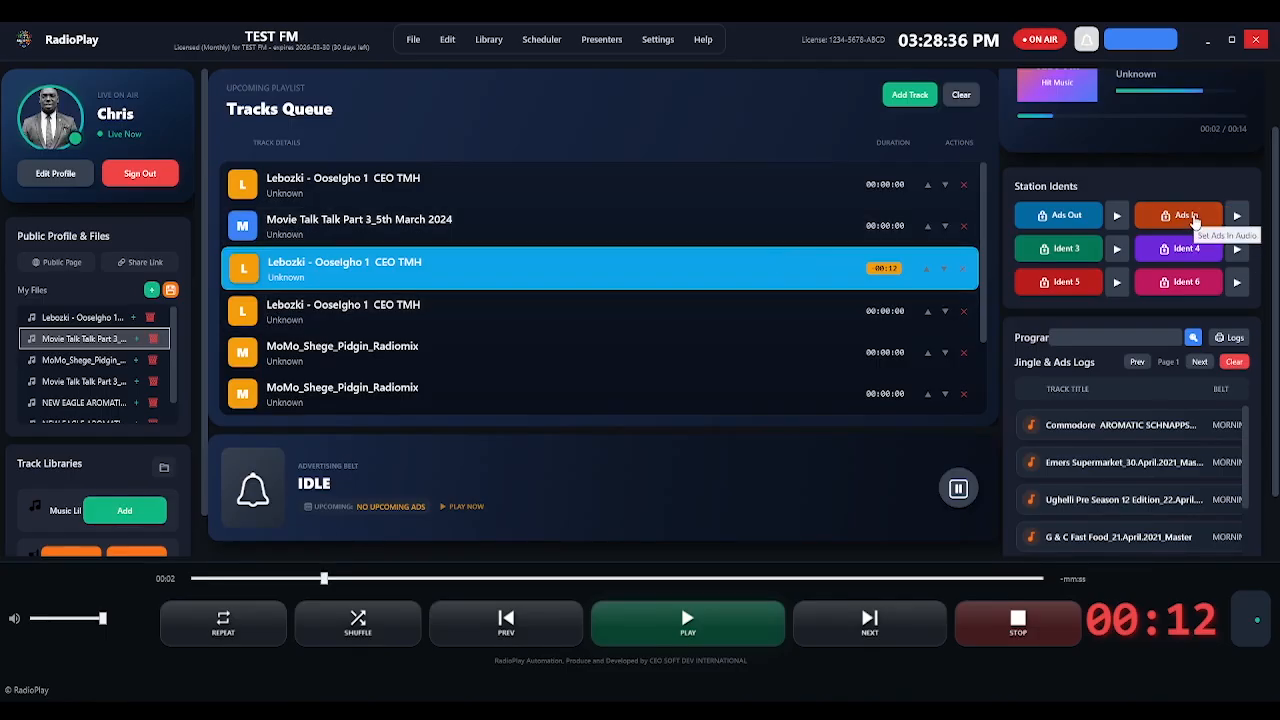
{"action": "left_click", "coordinate": [1237, 215]}
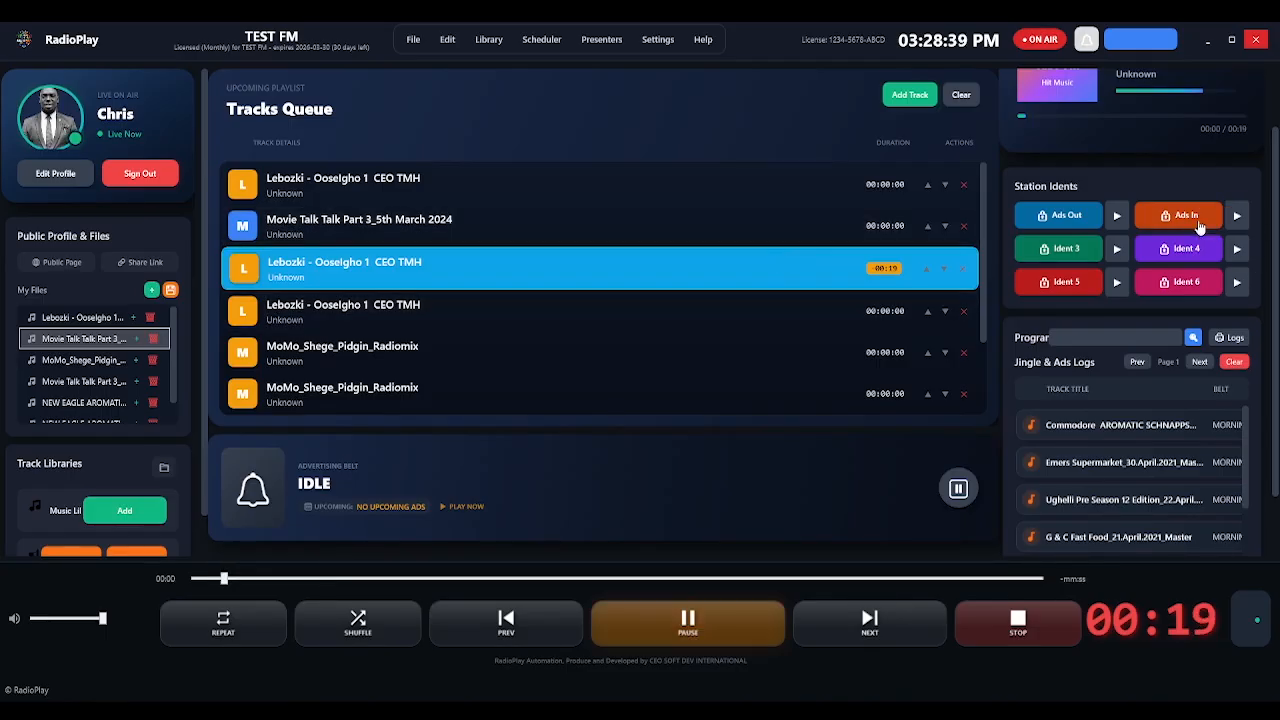
{"action": "left_click", "coordinate": [659, 638]}
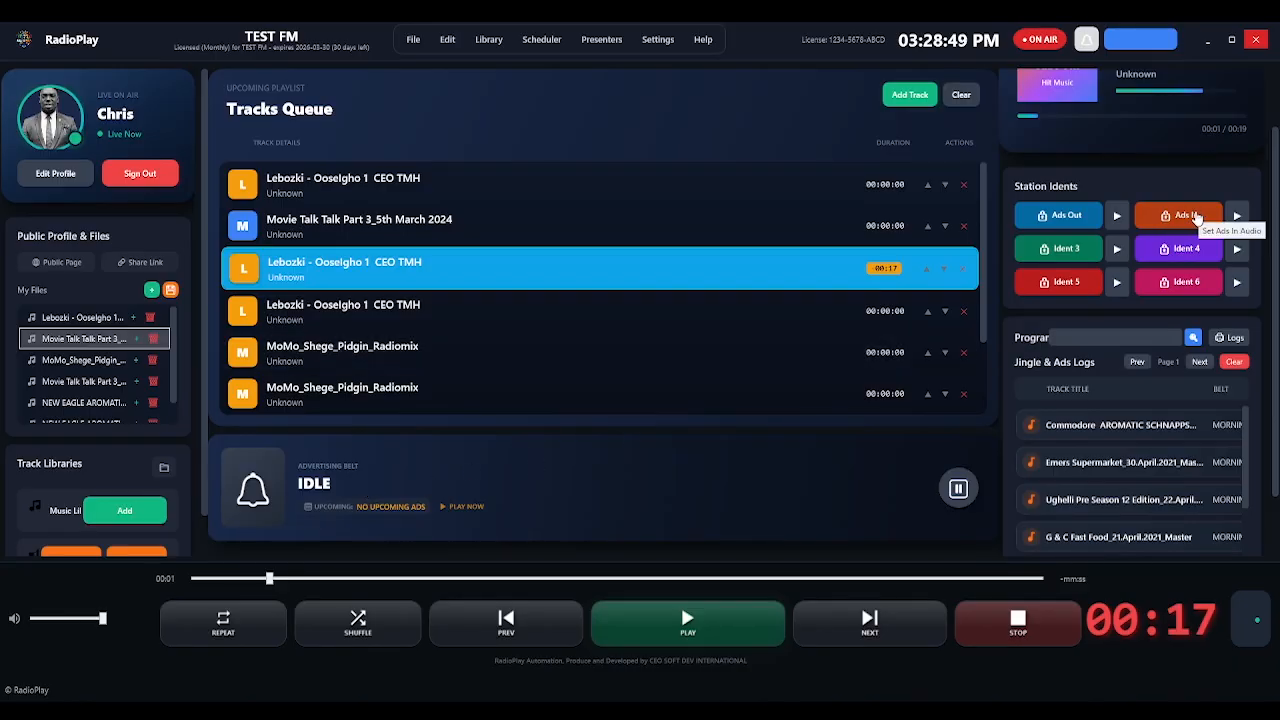
{"action": "left_click", "coordinate": [1236, 216]}
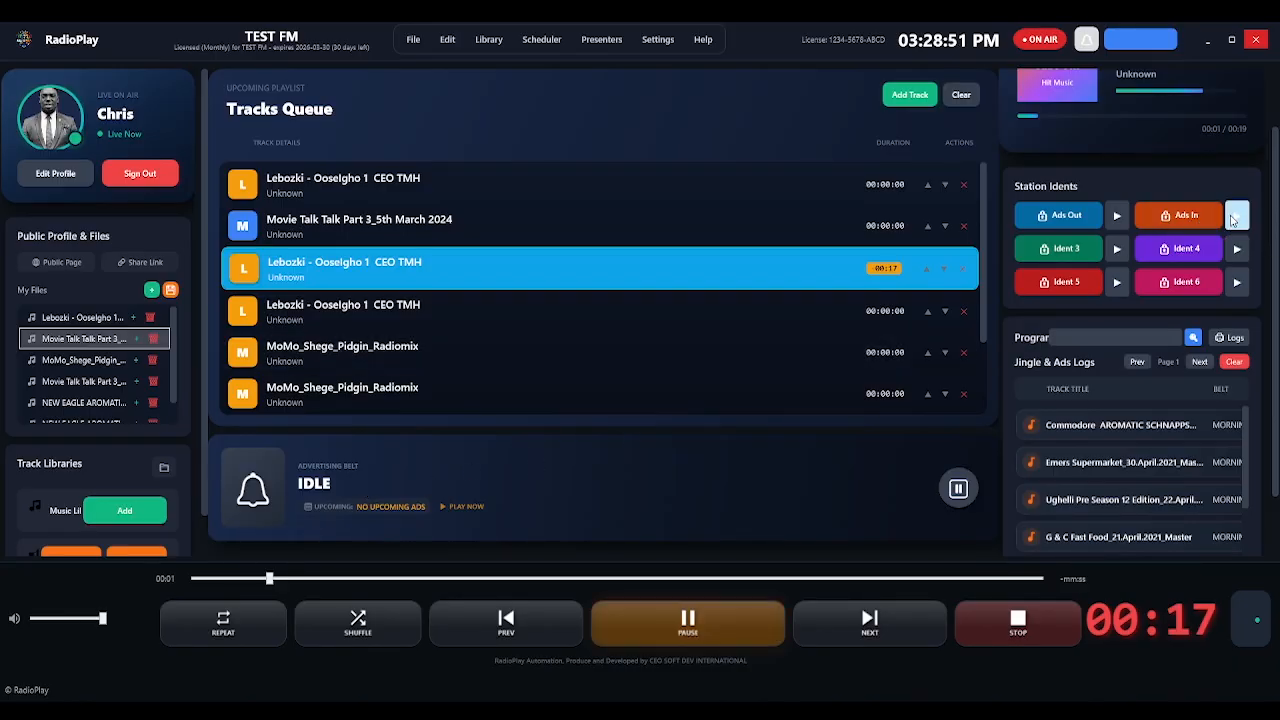
{"action": "left_click", "coordinate": [683, 628]}
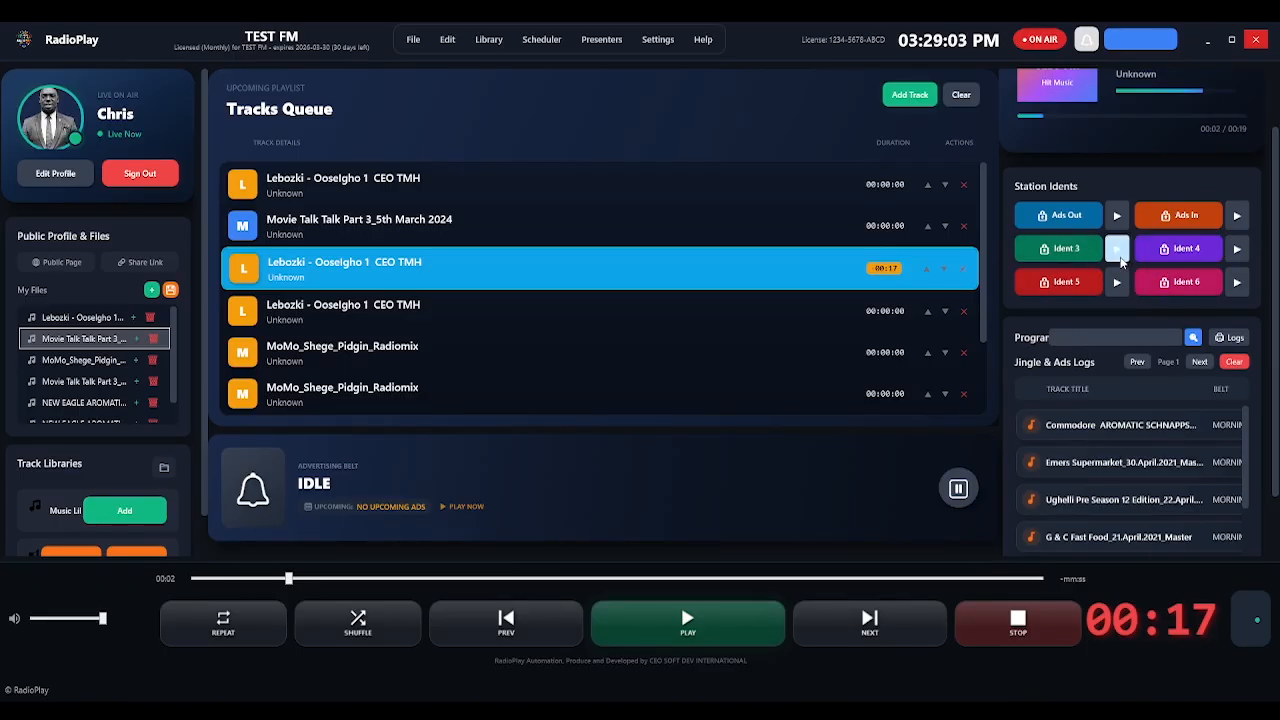
Preview the Ident 3 ident, toggling playback a few times and ending paused.
{"action": "left_click", "coordinate": [1117, 248]}
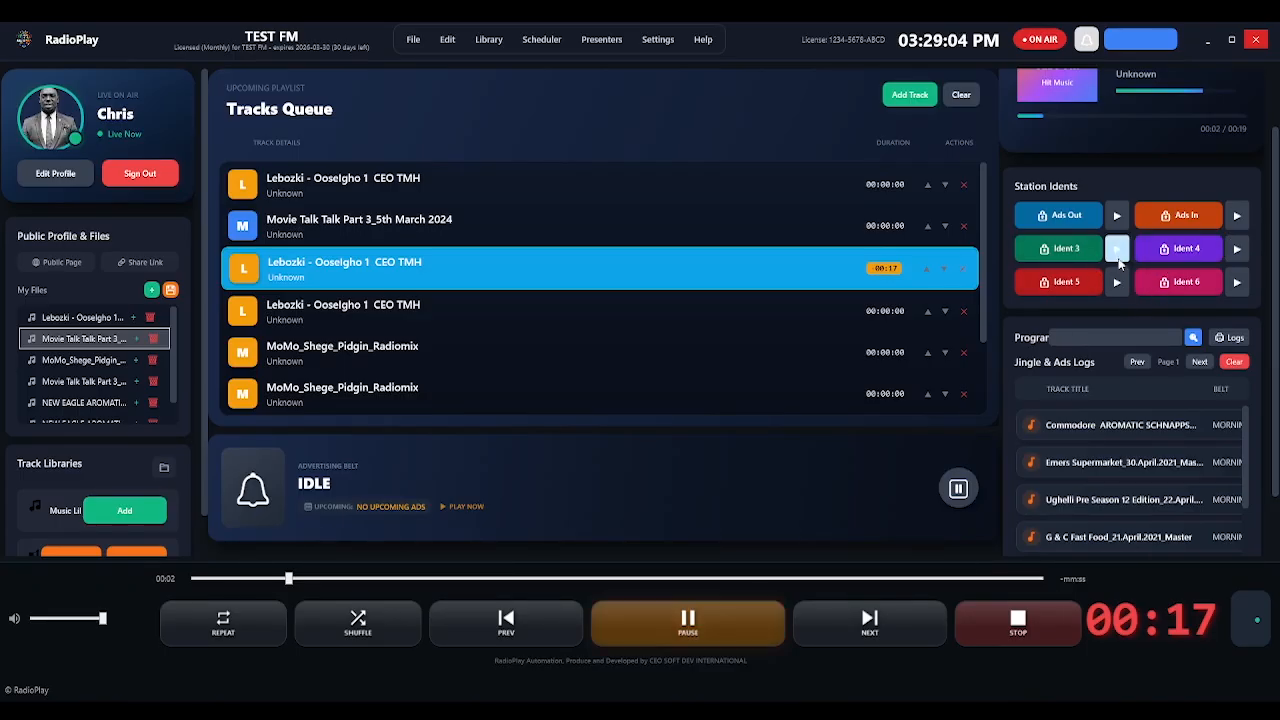
{"action": "left_click", "coordinate": [655, 626]}
{"action": "left_click", "coordinate": [1239, 282]}
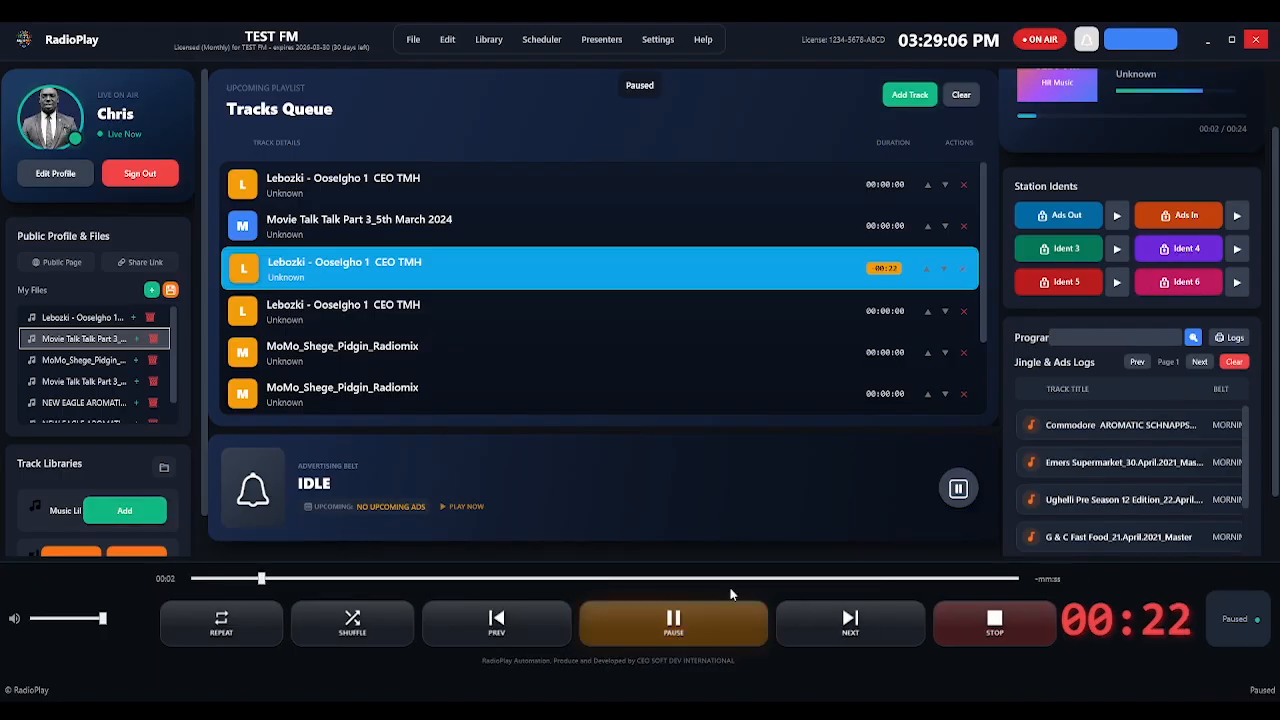
{"action": "left_click", "coordinate": [677, 628]}
{"action": "left_click", "coordinate": [688, 627]}
{"action": "left_click", "coordinate": [688, 627]}
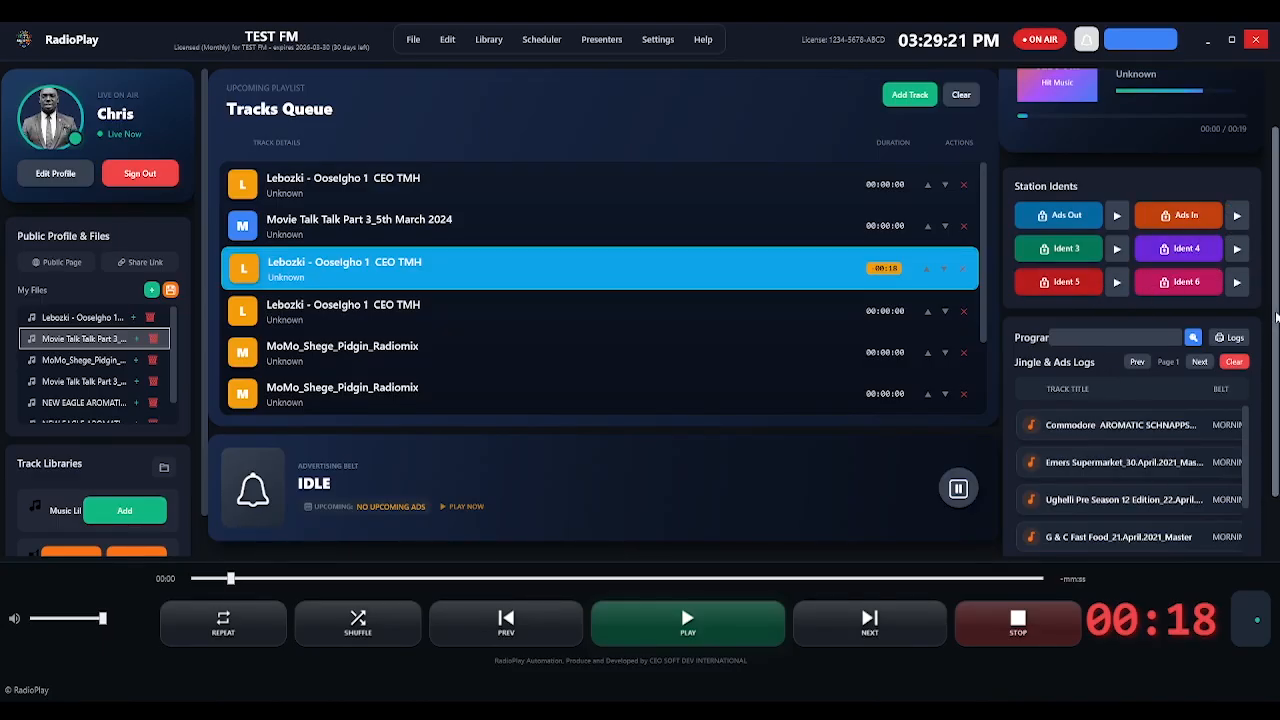
Scroll down to the Jingle & Ads Logs list and page forward to Page 2.
{"action": "scroll", "coordinate": [1140, 400], "scroll_direction": "down", "scroll_amount": 1}
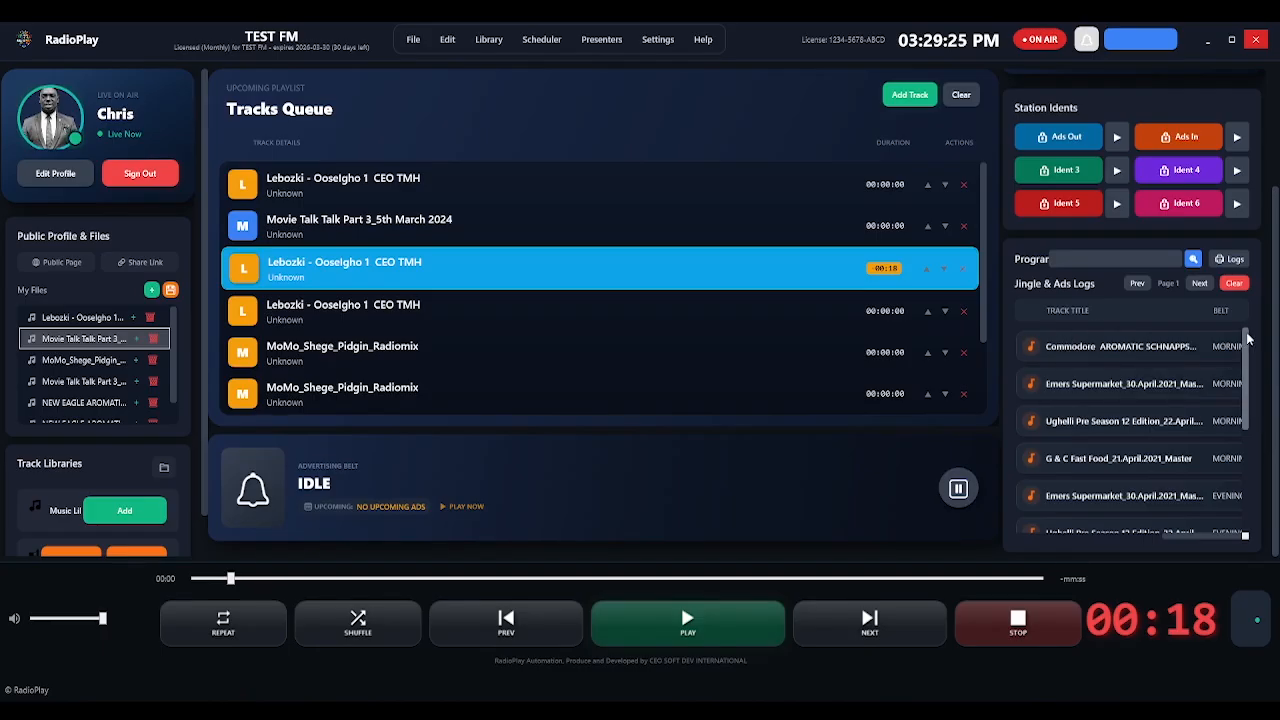
{"action": "scroll", "coordinate": [1247, 372], "scroll_direction": "down", "scroll_amount": 1}
{"action": "left_click_drag", "start_coordinate": [1247, 385], "coordinate": [1241, 346]}
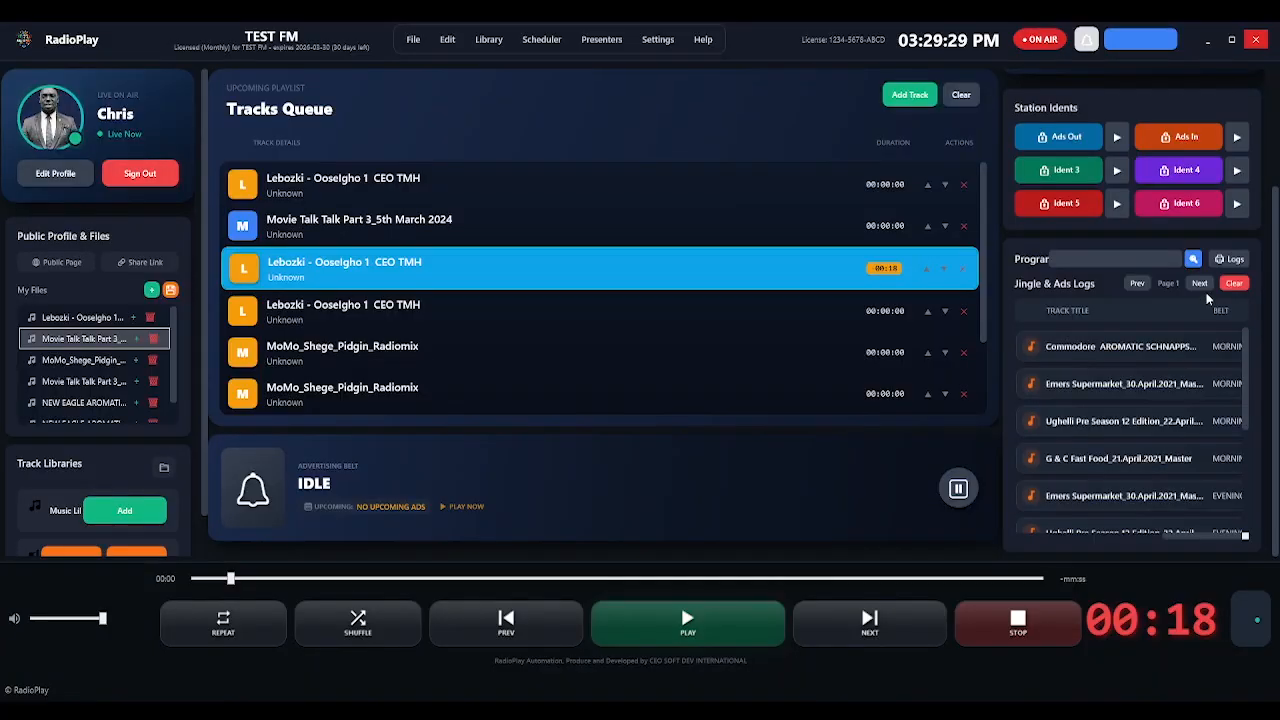
{"action": "left_click", "coordinate": [1200, 284]}
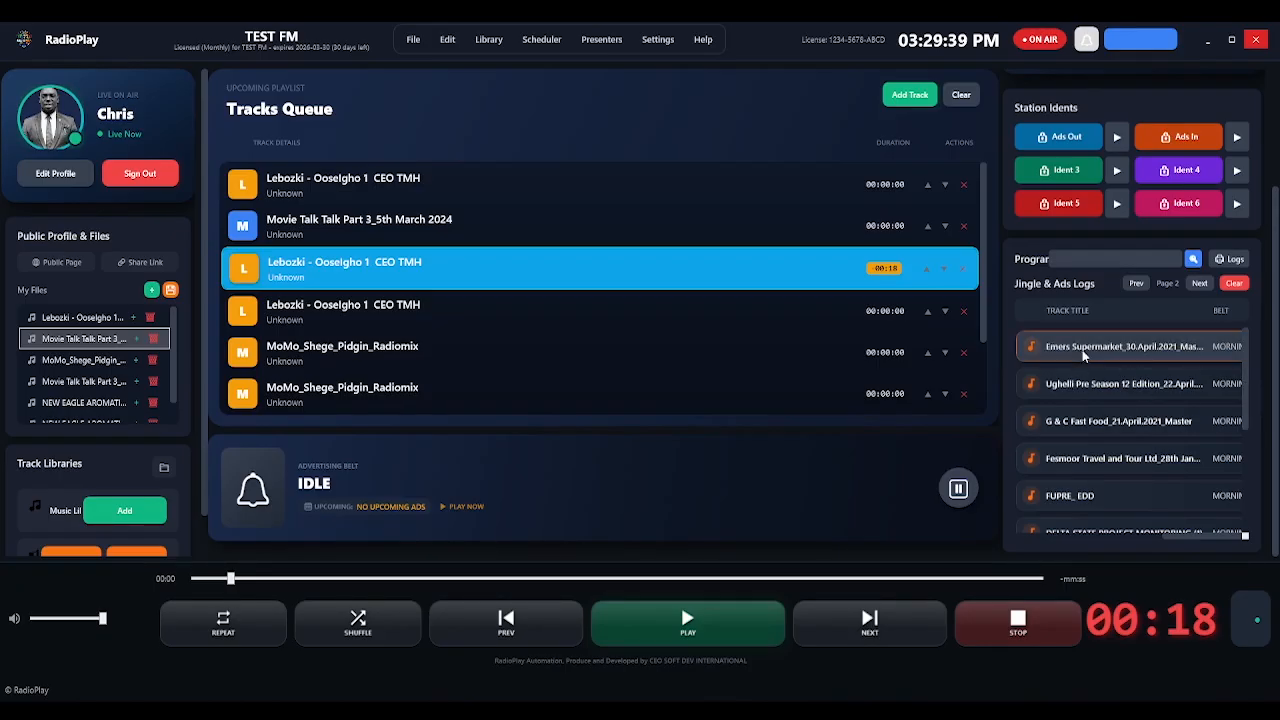
{"action": "right_click", "coordinate": [1114, 350]}
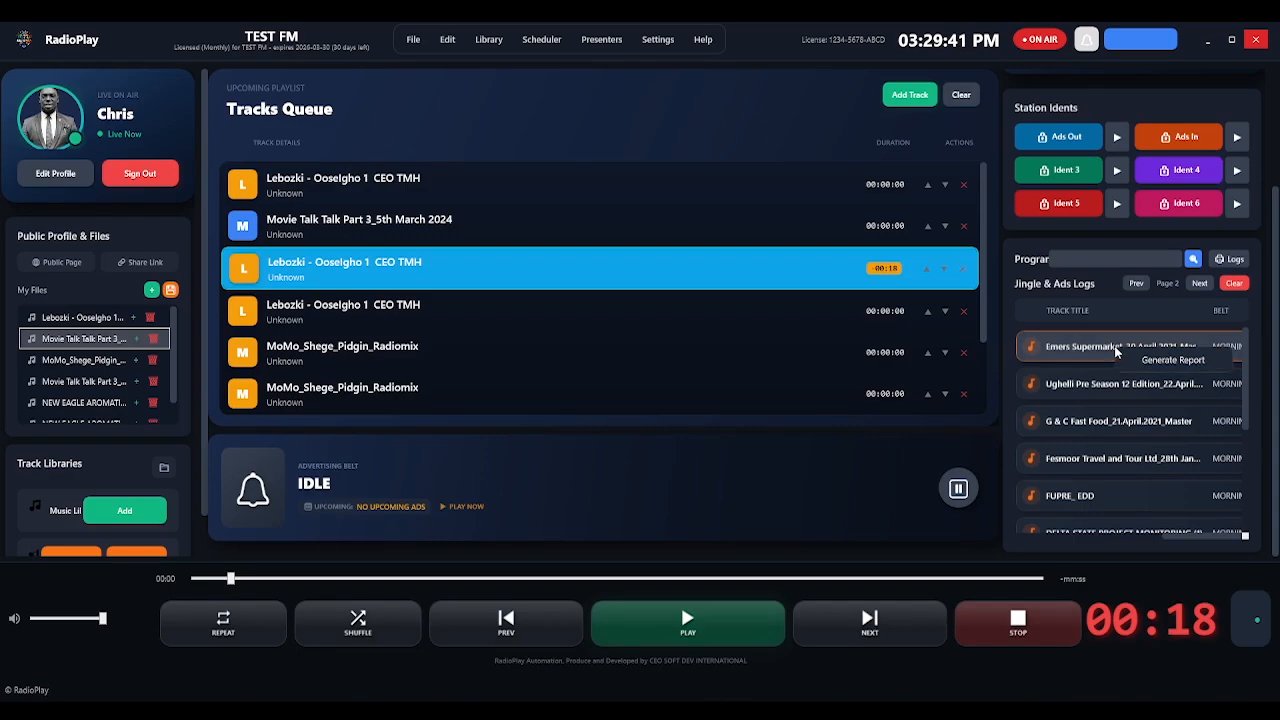
{"action": "left_click", "coordinate": [1203, 366]}
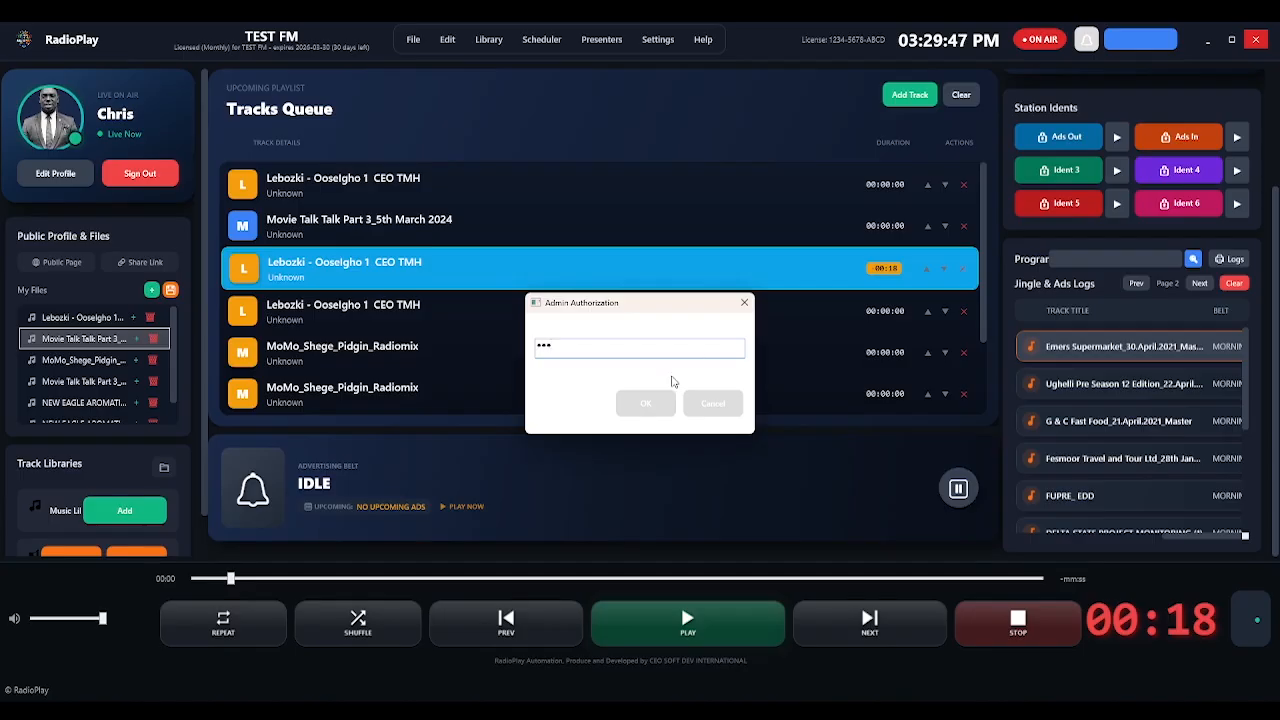
{"action": "left_click", "coordinate": [648, 403]}
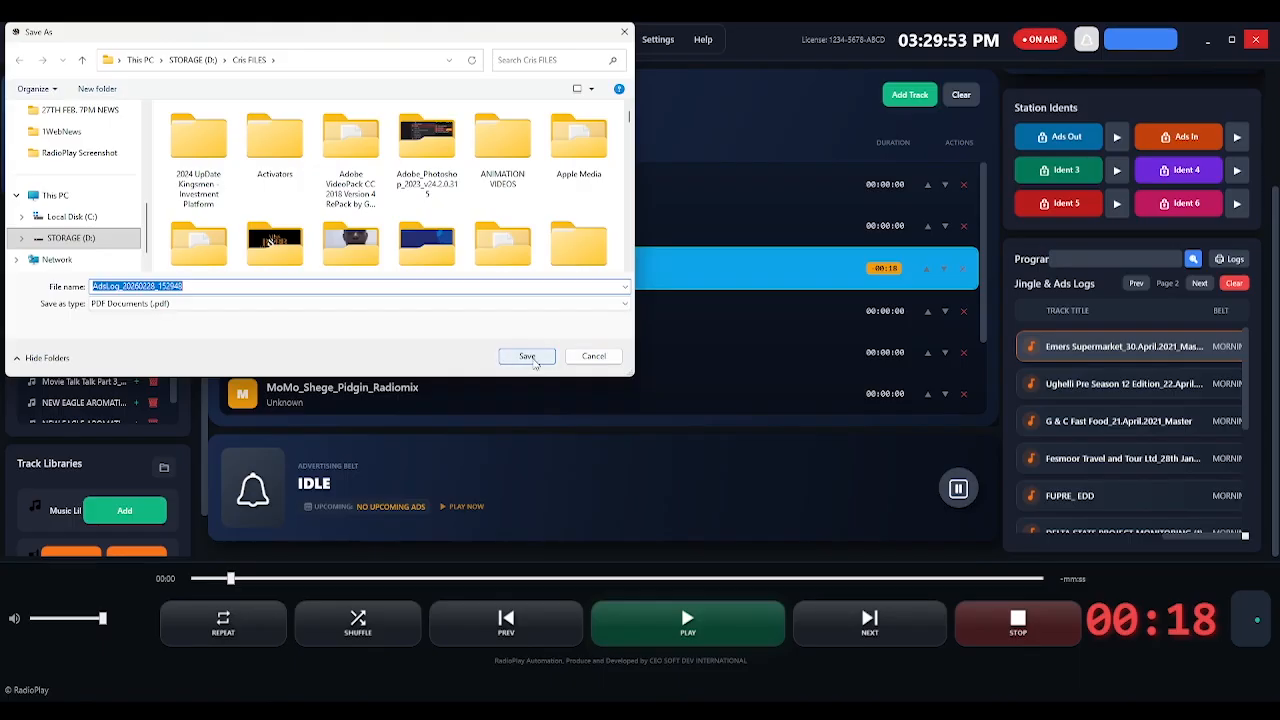
{"action": "scroll", "coordinate": [142, 130], "scroll_direction": "up", "scroll_amount": 5}
{"action": "left_click", "coordinate": [585, 360]}
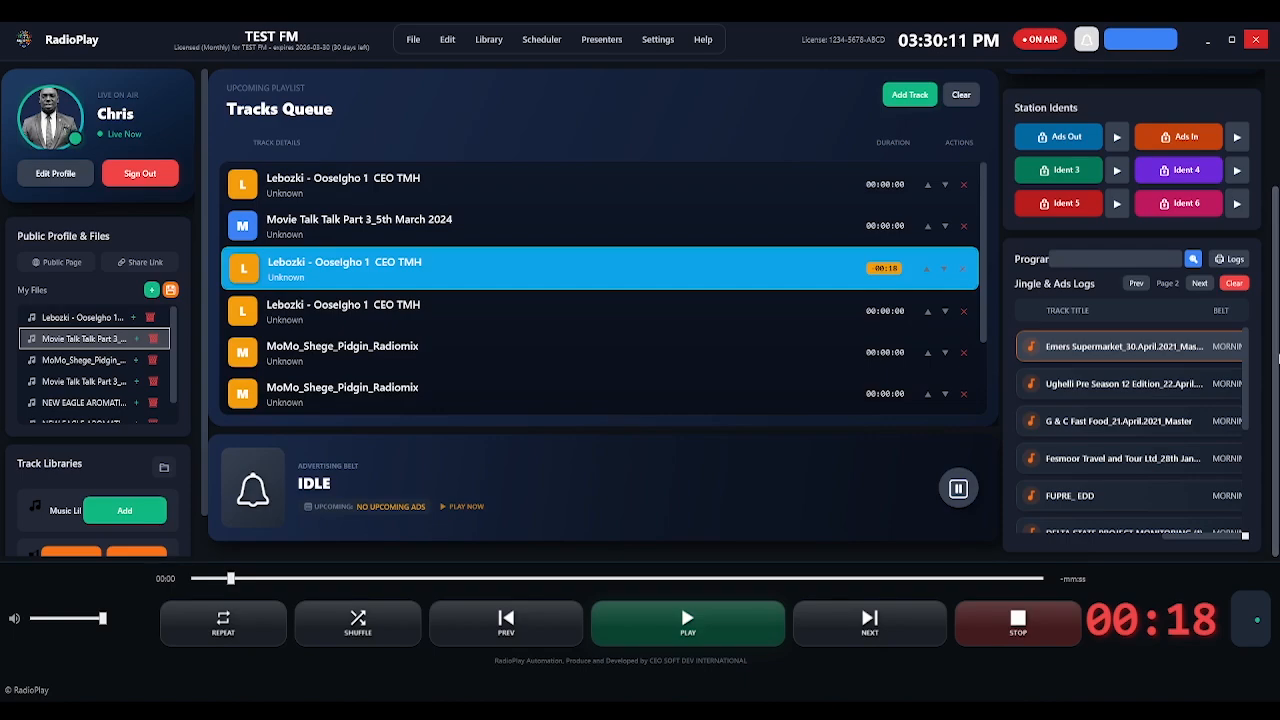
Open the Ad Belts Manager and sign in as the admin staff member with the PIN.
{"action": "scroll", "coordinate": [1277, 356], "scroll_direction": "up", "scroll_amount": 3}
{"action": "scroll", "coordinate": [1260, 152], "scroll_direction": "down", "scroll_amount": 2}
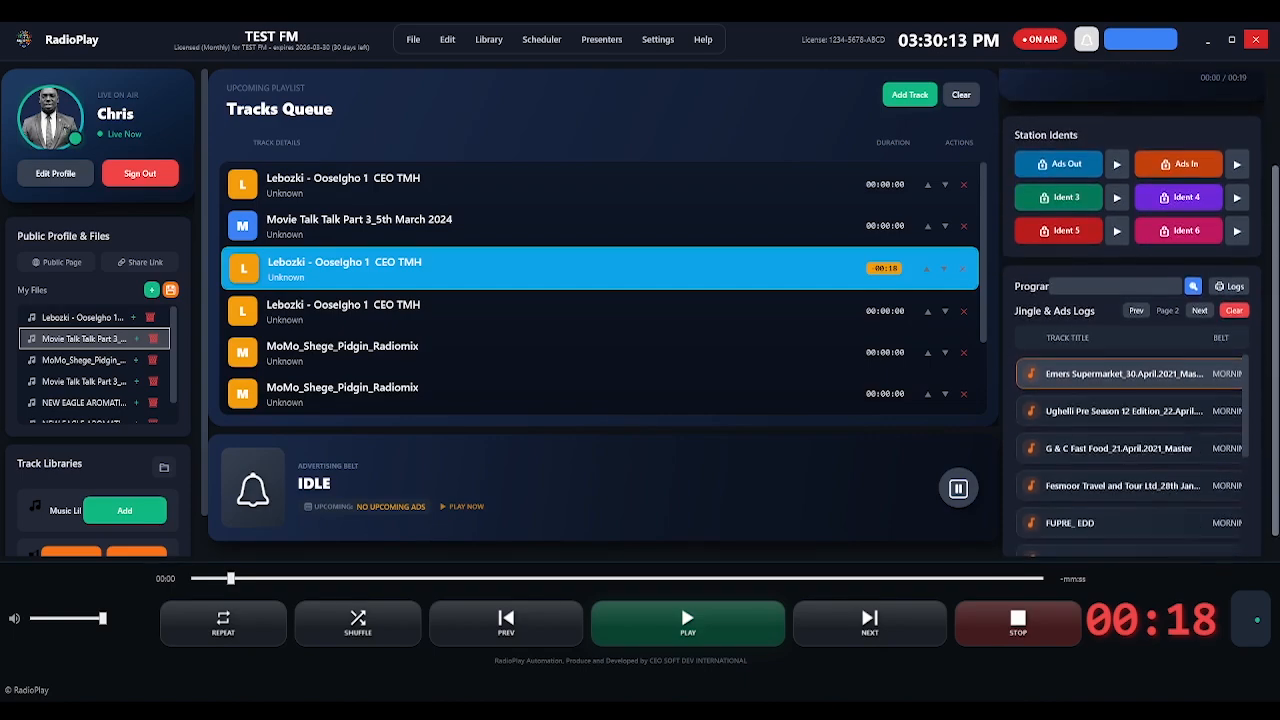
{"action": "scroll", "coordinate": [1260, 152], "scroll_direction": "up", "scroll_amount": 2}
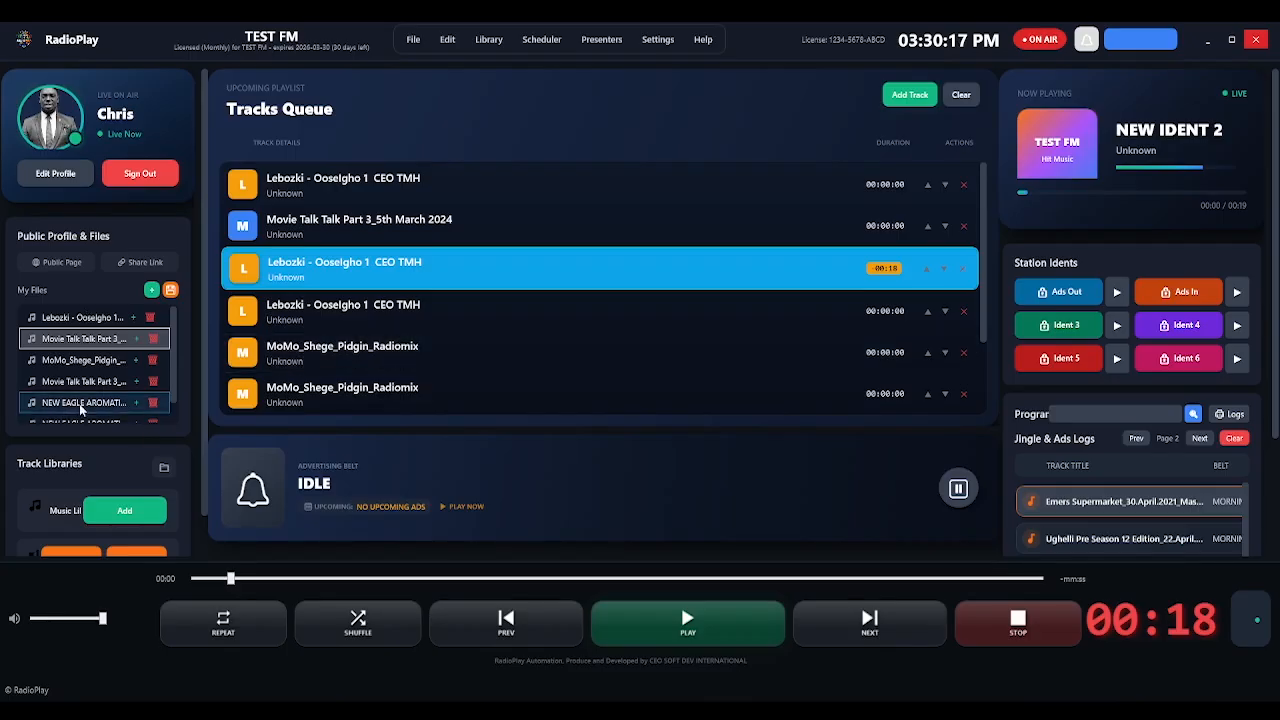
{"action": "scroll", "coordinate": [202, 363], "scroll_direction": "down", "scroll_amount": 1}
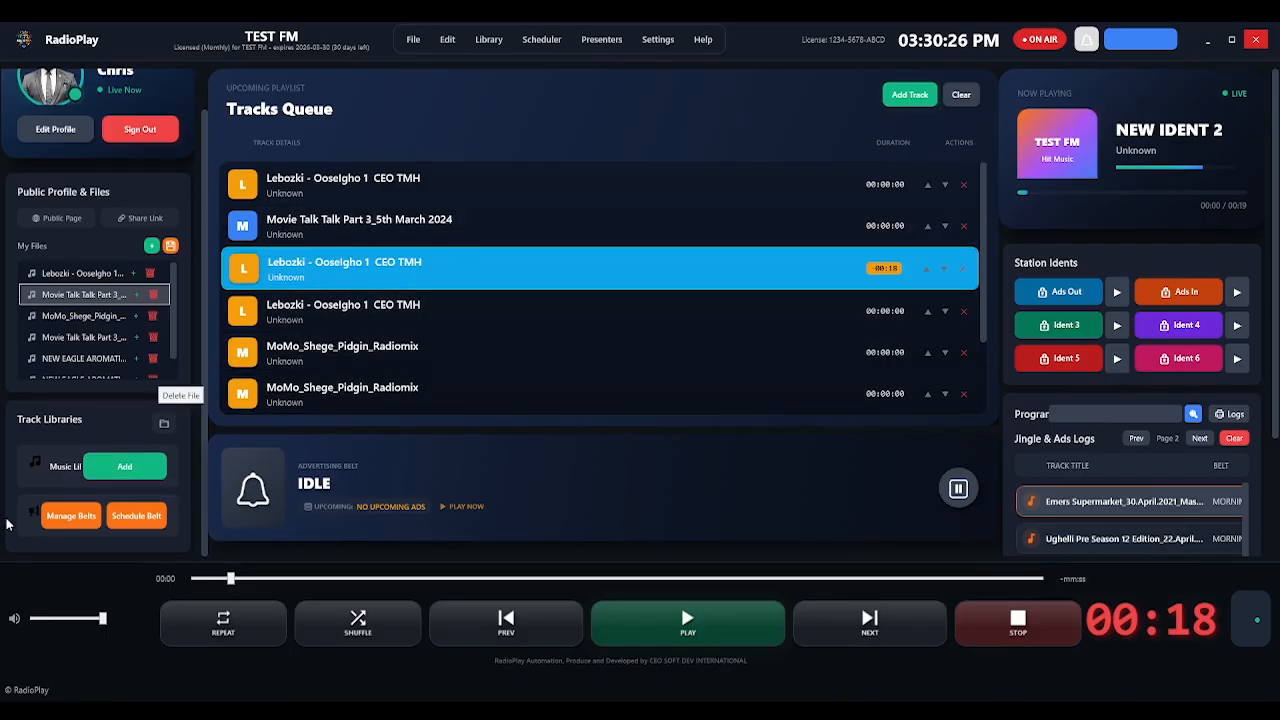
{"action": "left_click", "coordinate": [68, 527]}
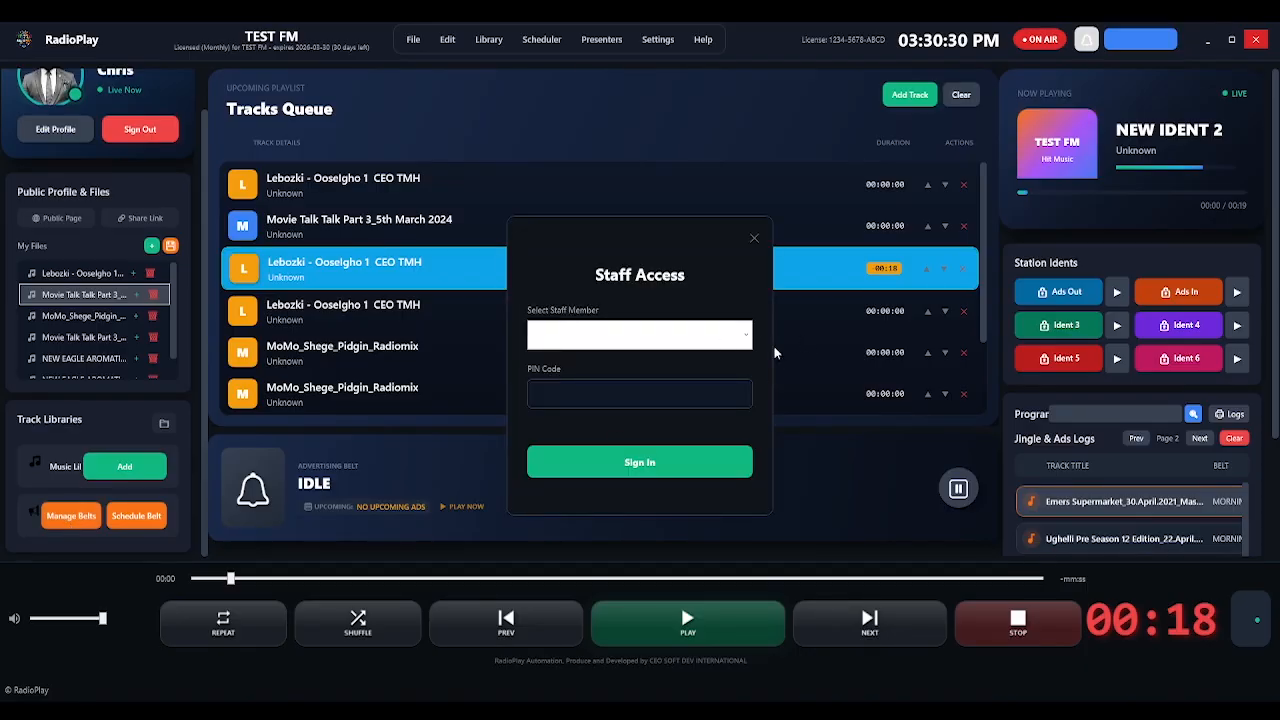
{"action": "left_click", "coordinate": [747, 342]}
{"action": "left_click", "coordinate": [649, 354]}
{"action": "left_click", "coordinate": [609, 399]}
{"action": "left_click", "coordinate": [648, 470]}
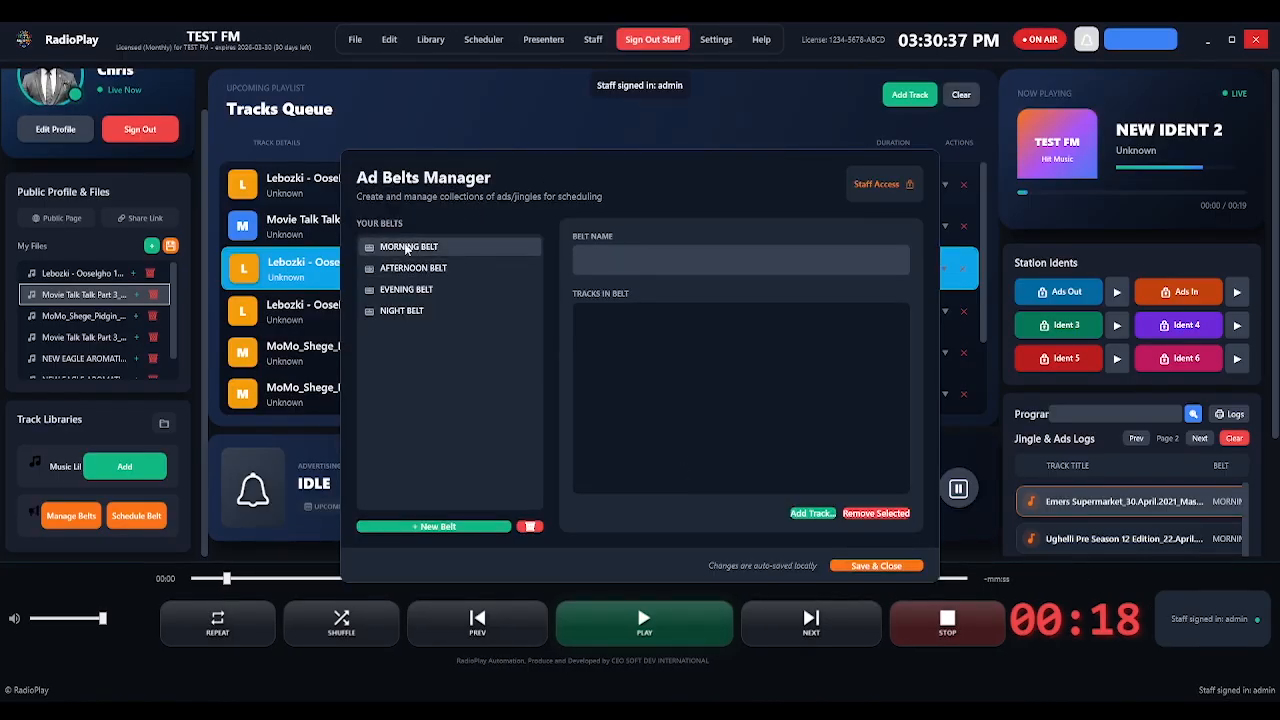
Review the MORNING, AFTERNOON, EVENING and NIGHT belt tracks, then save and close the manager.
{"action": "left_click", "coordinate": [410, 248]}
{"action": "left_click", "coordinate": [440, 268]}
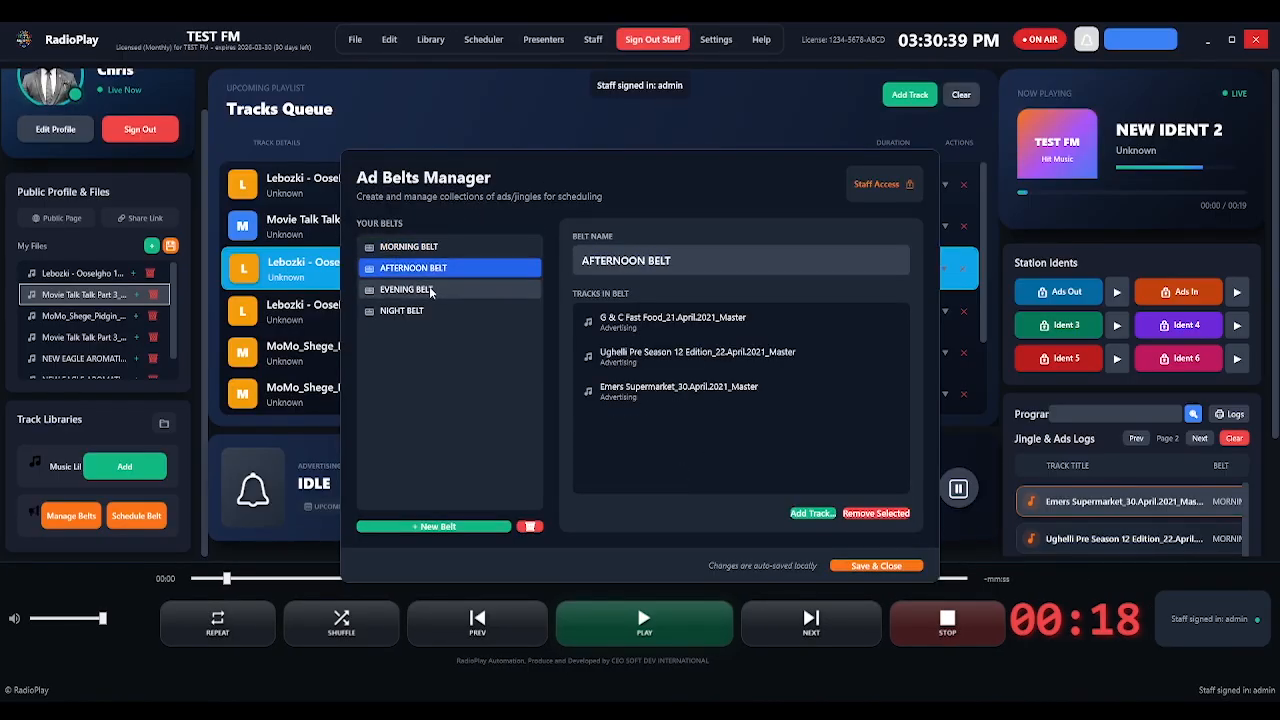
{"action": "left_click", "coordinate": [430, 290]}
{"action": "left_click", "coordinate": [409, 311]}
{"action": "left_click", "coordinate": [433, 248]}
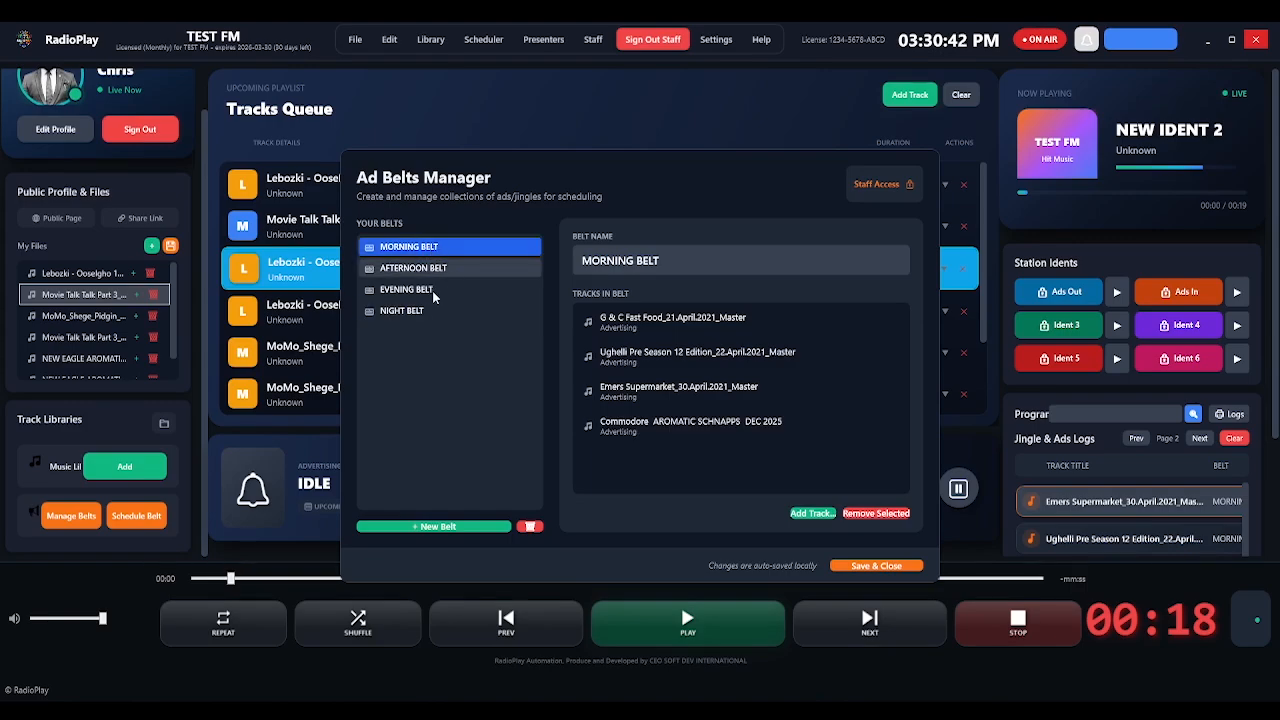
{"action": "left_click", "coordinate": [432, 290]}
{"action": "left_click", "coordinate": [916, 571]}
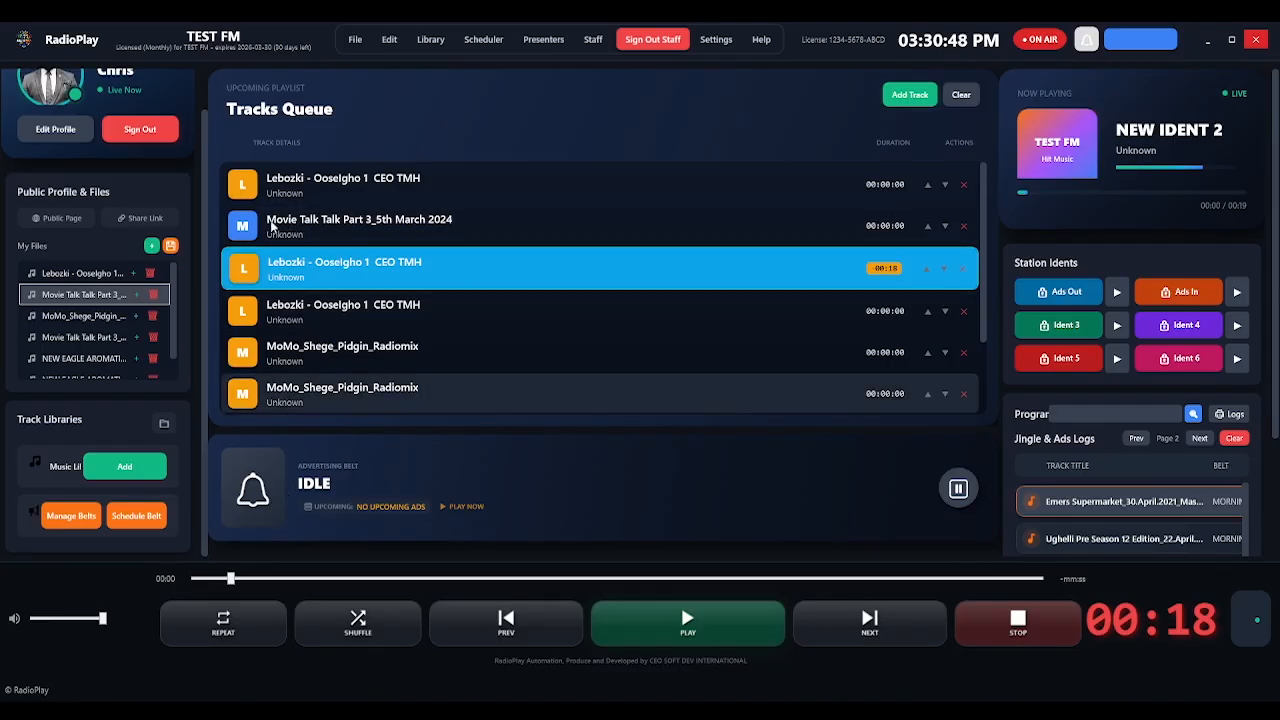
Schedule MORNING BELT for 2/28/2026 at 03:32 PM and dismiss the success message.
{"action": "left_click", "coordinate": [140, 518]}
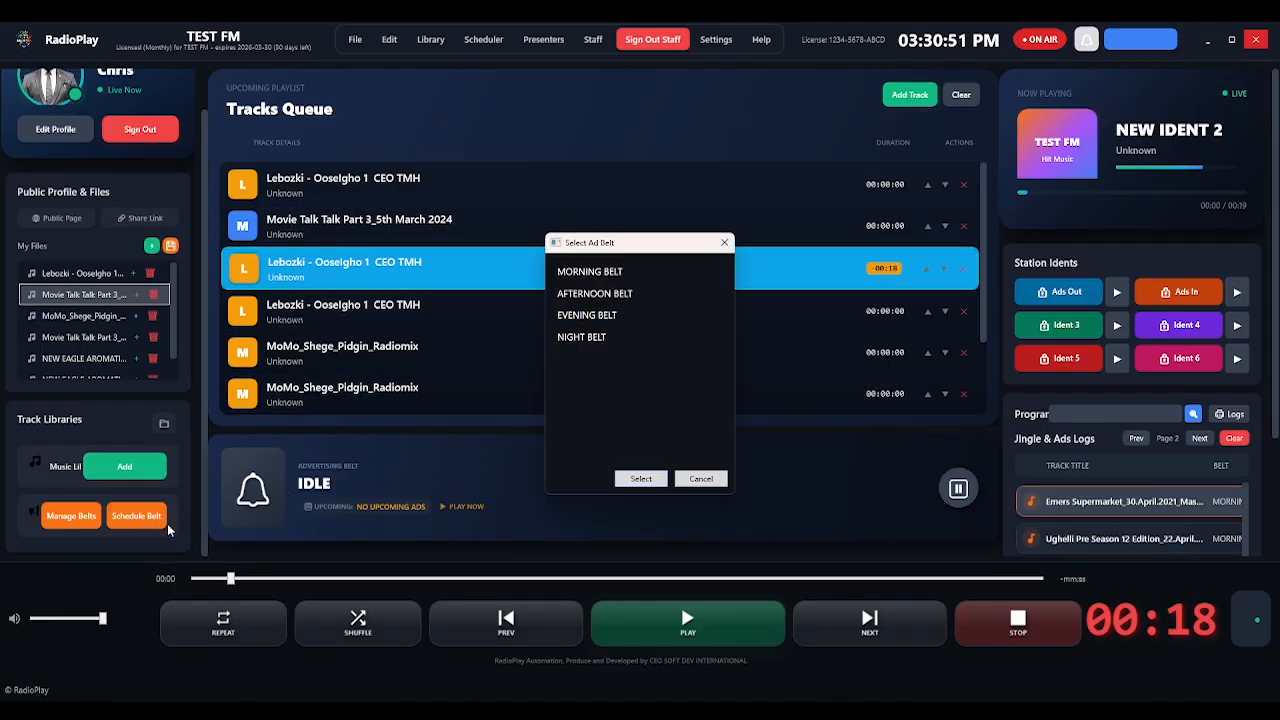
{"action": "left_click", "coordinate": [607, 277]}
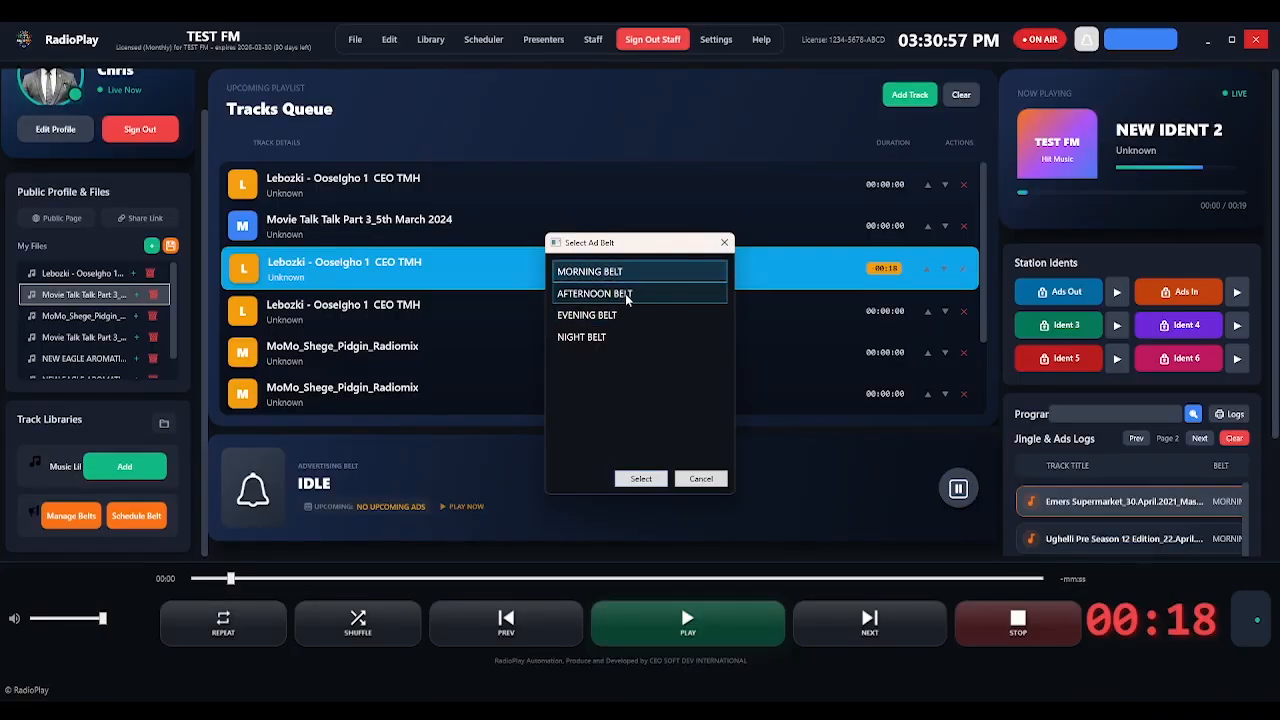
{"action": "left_click", "coordinate": [638, 482]}
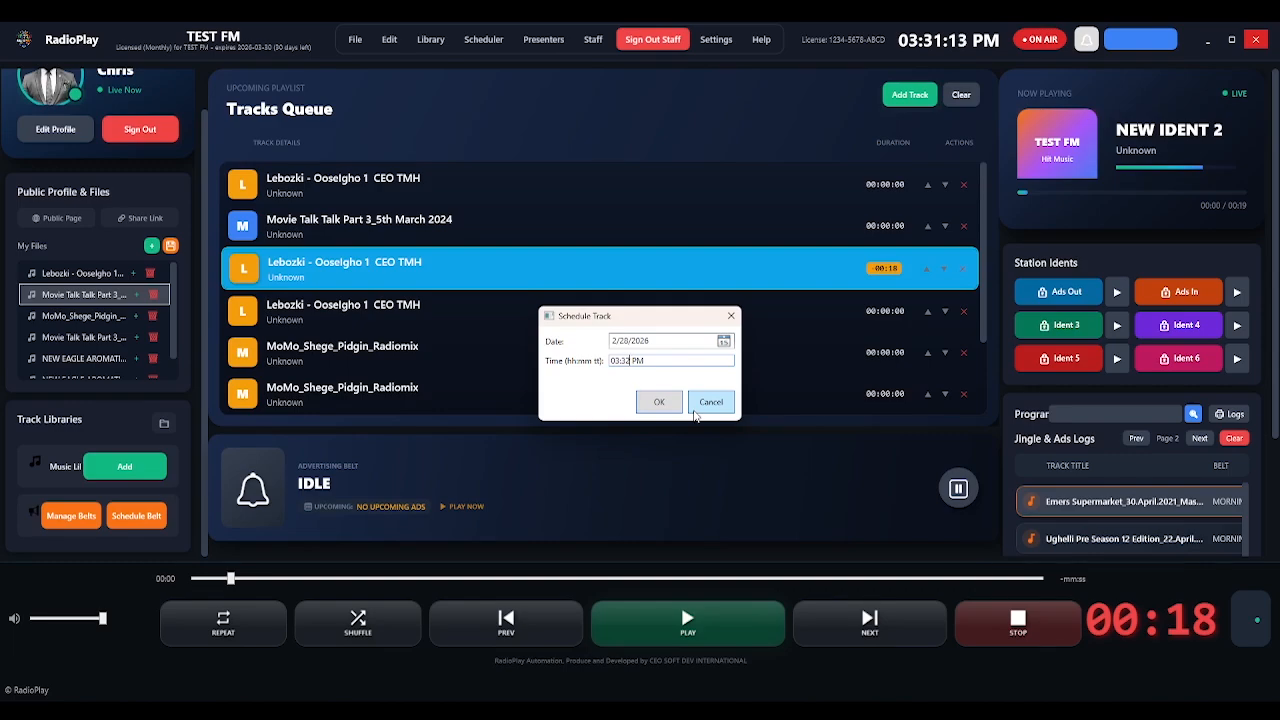
{"action": "left_click", "coordinate": [658, 404]}
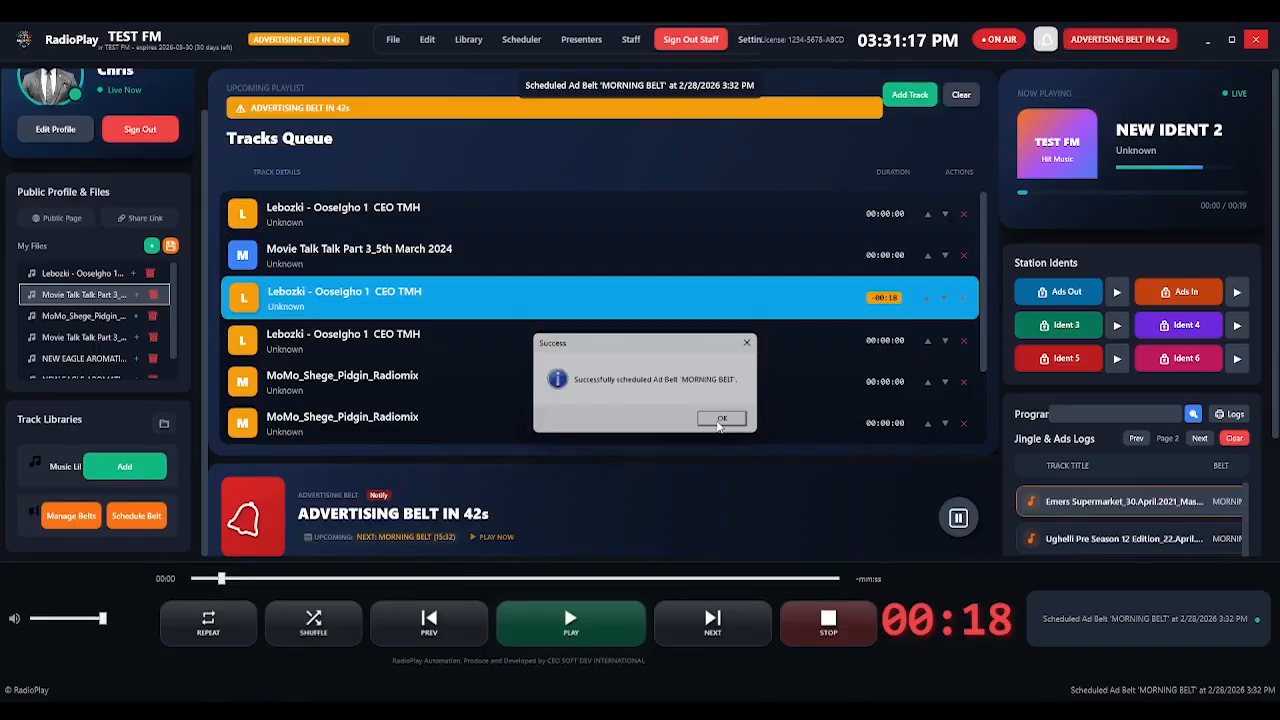
{"action": "left_click", "coordinate": [722, 419]}
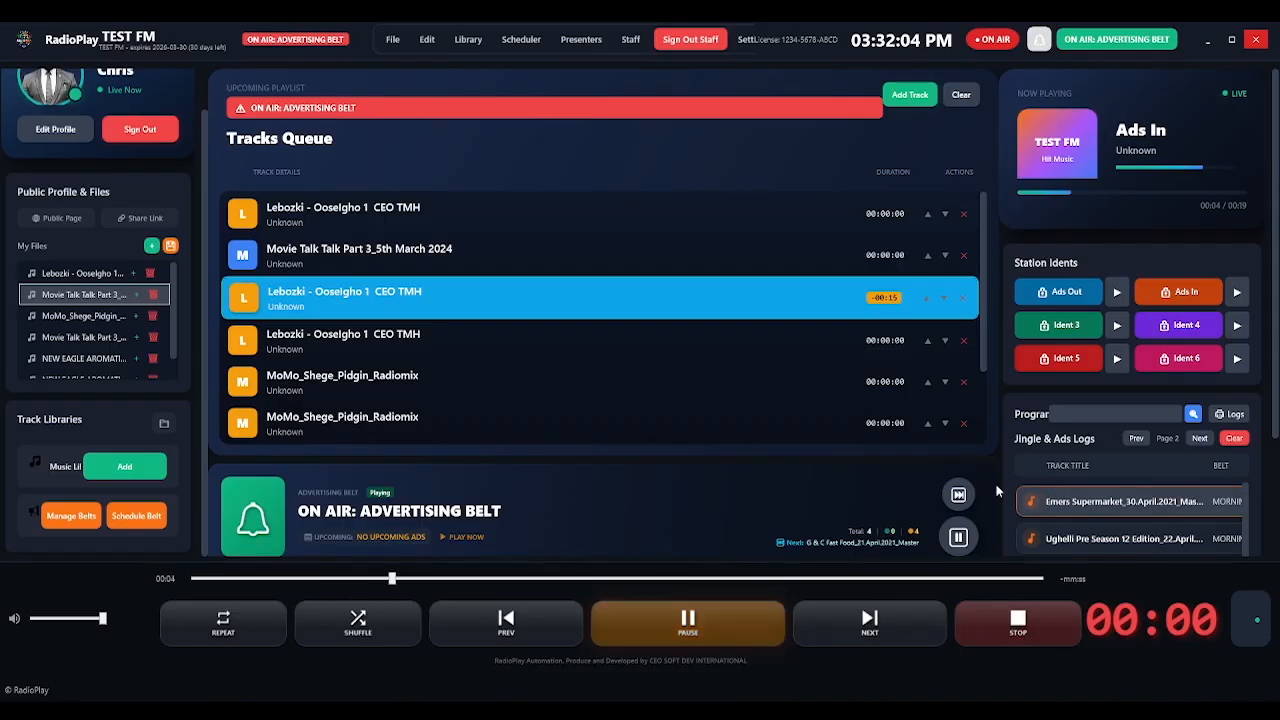
Set the volume low and skip the G & C Fast Food ad ahead to 03:05 of 03:15.
{"action": "left_click", "coordinate": [33, 620]}
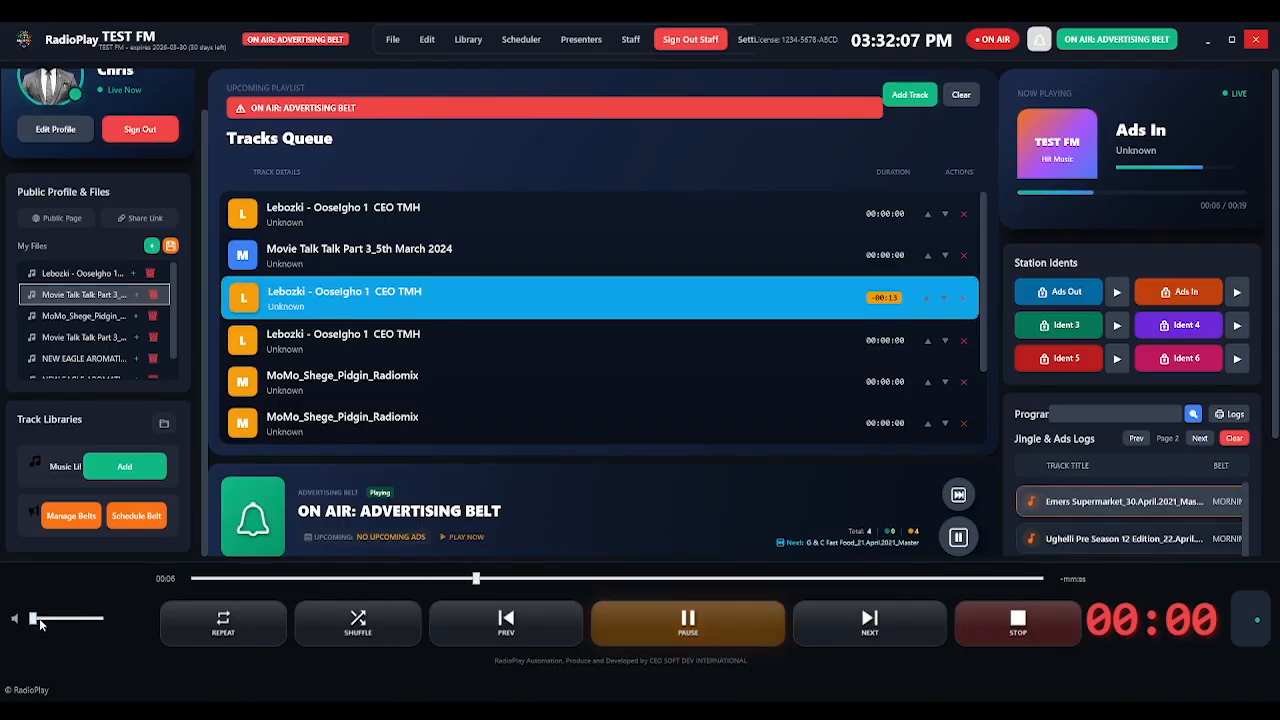
{"action": "left_click", "coordinate": [49, 620]}
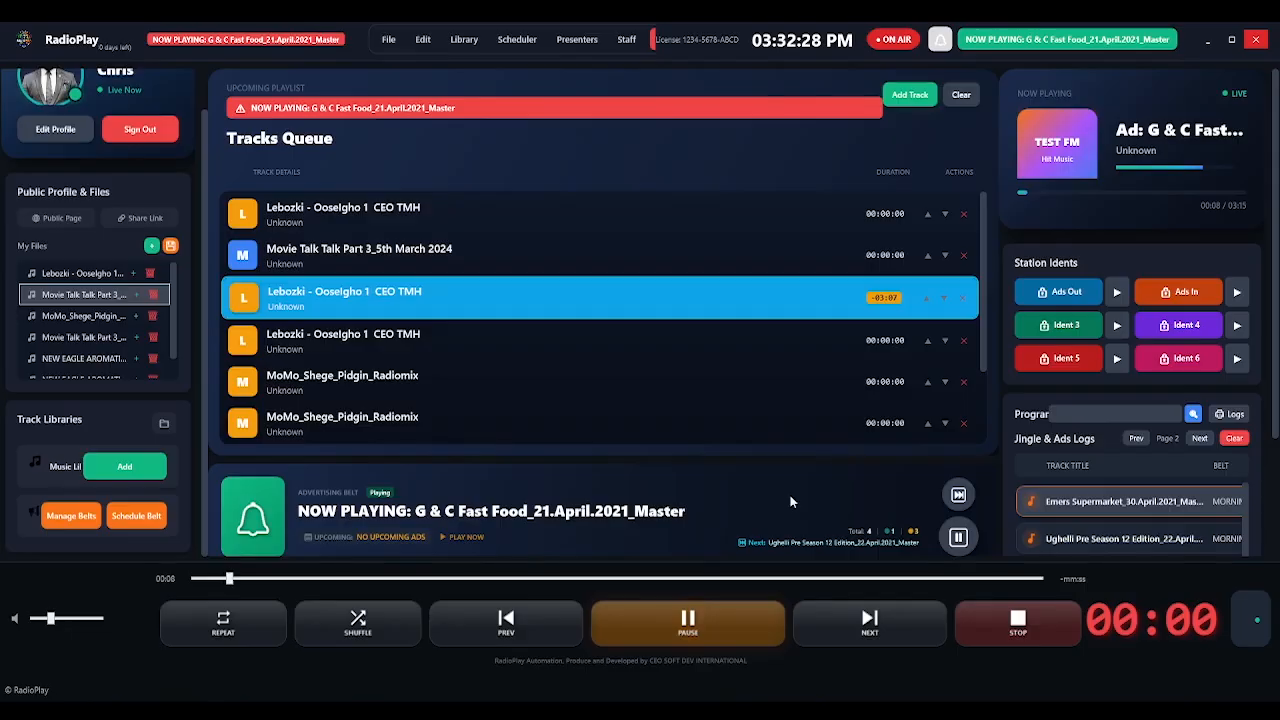
{"action": "left_click", "coordinate": [37, 620]}
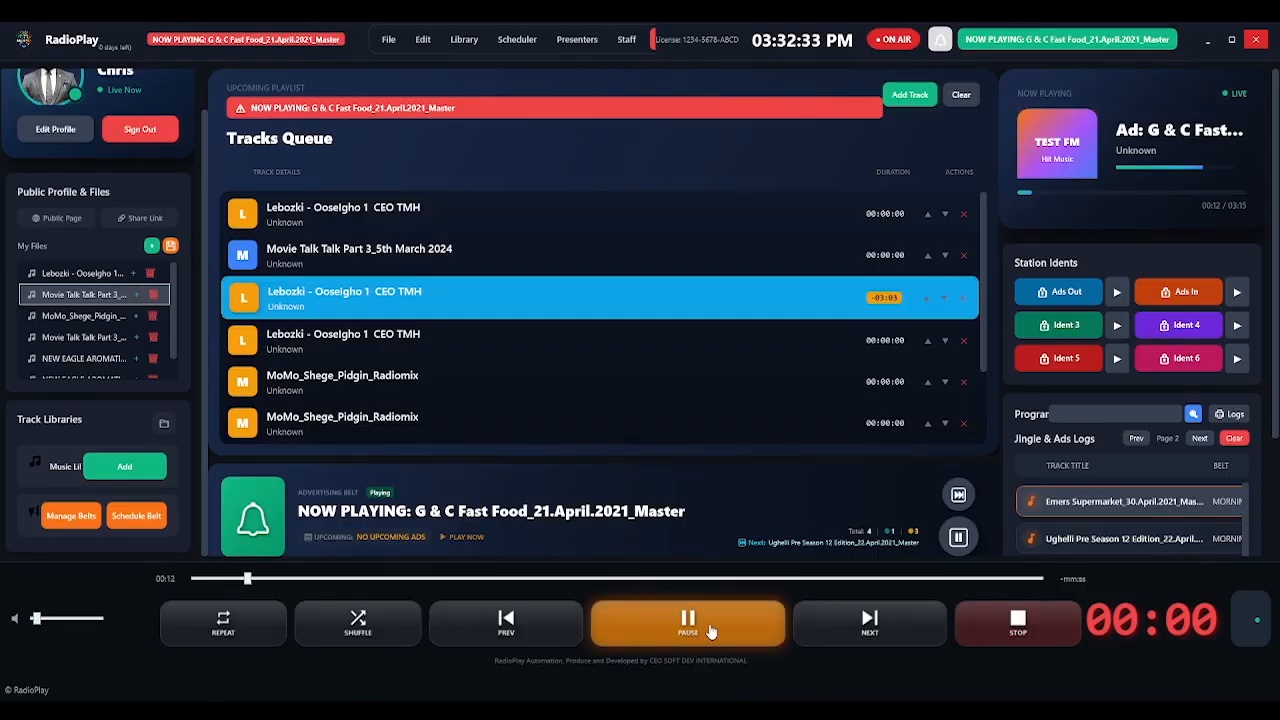
{"action": "left_click", "coordinate": [994, 579]}
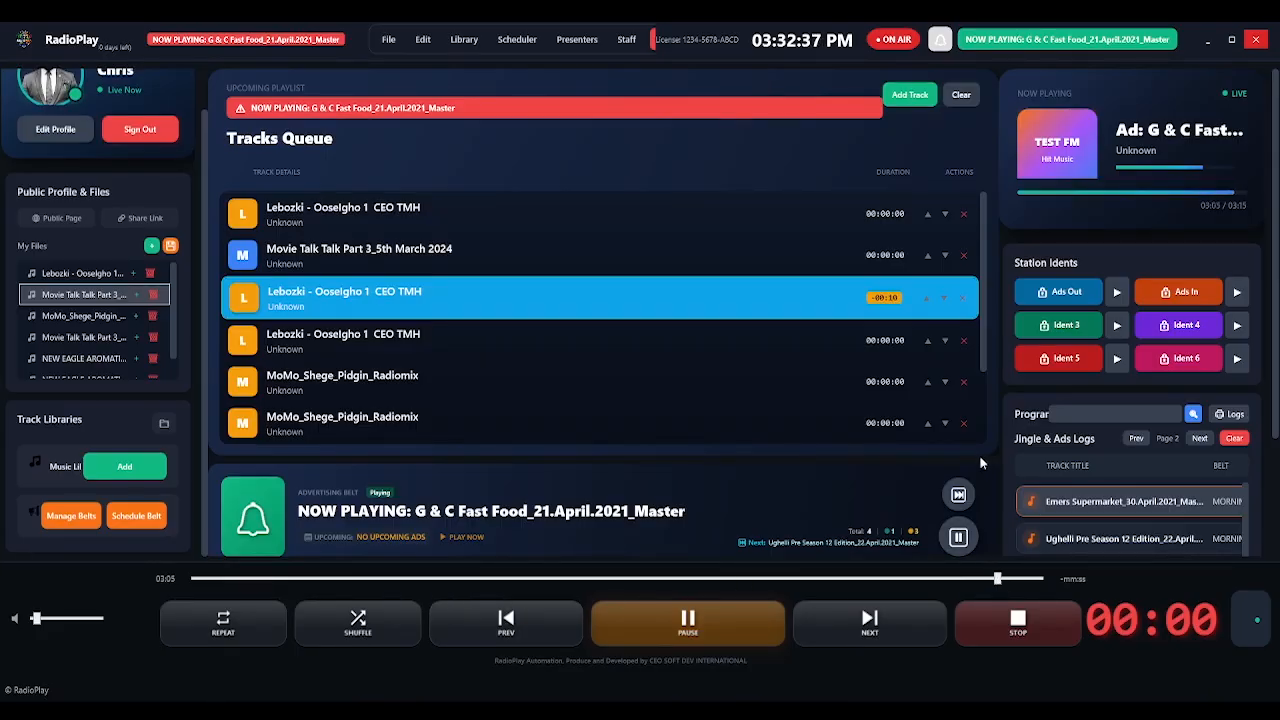
Pause and resume the ad schedule, then skip through the Ughelli, Emers Supermarket and Commodore ads.
{"action": "left_click", "coordinate": [962, 546]}
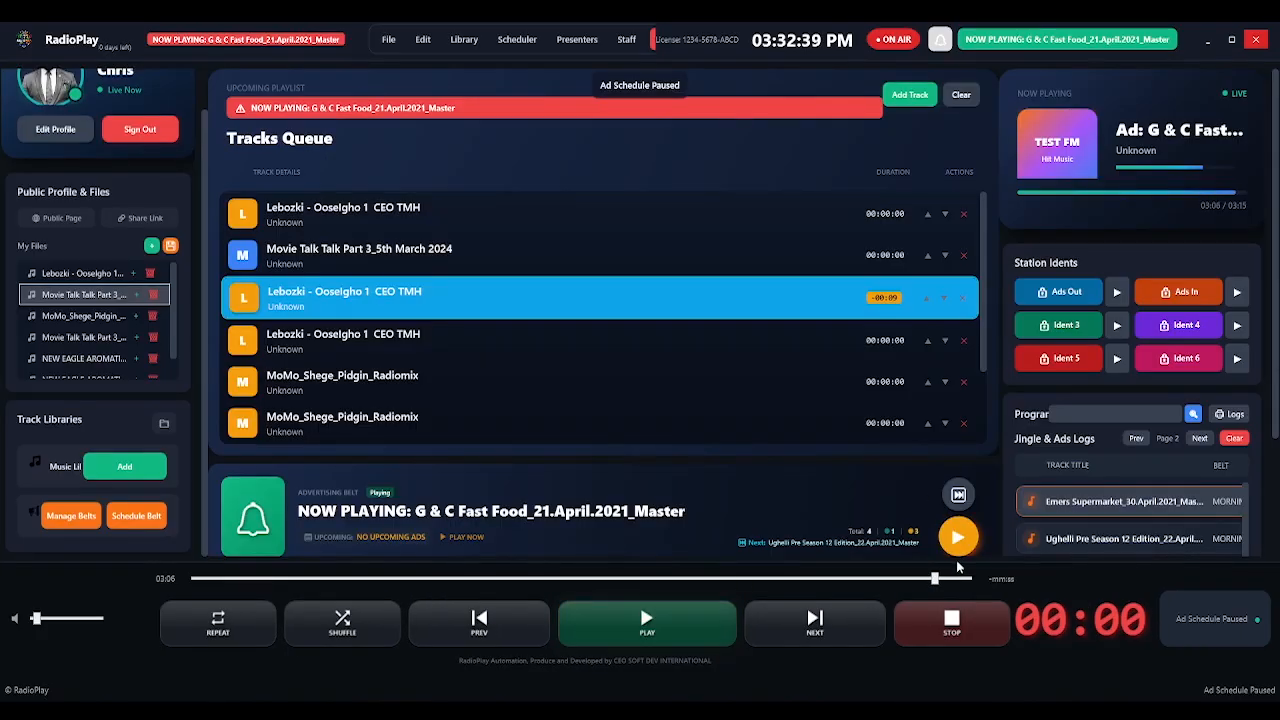
{"action": "left_click", "coordinate": [957, 556]}
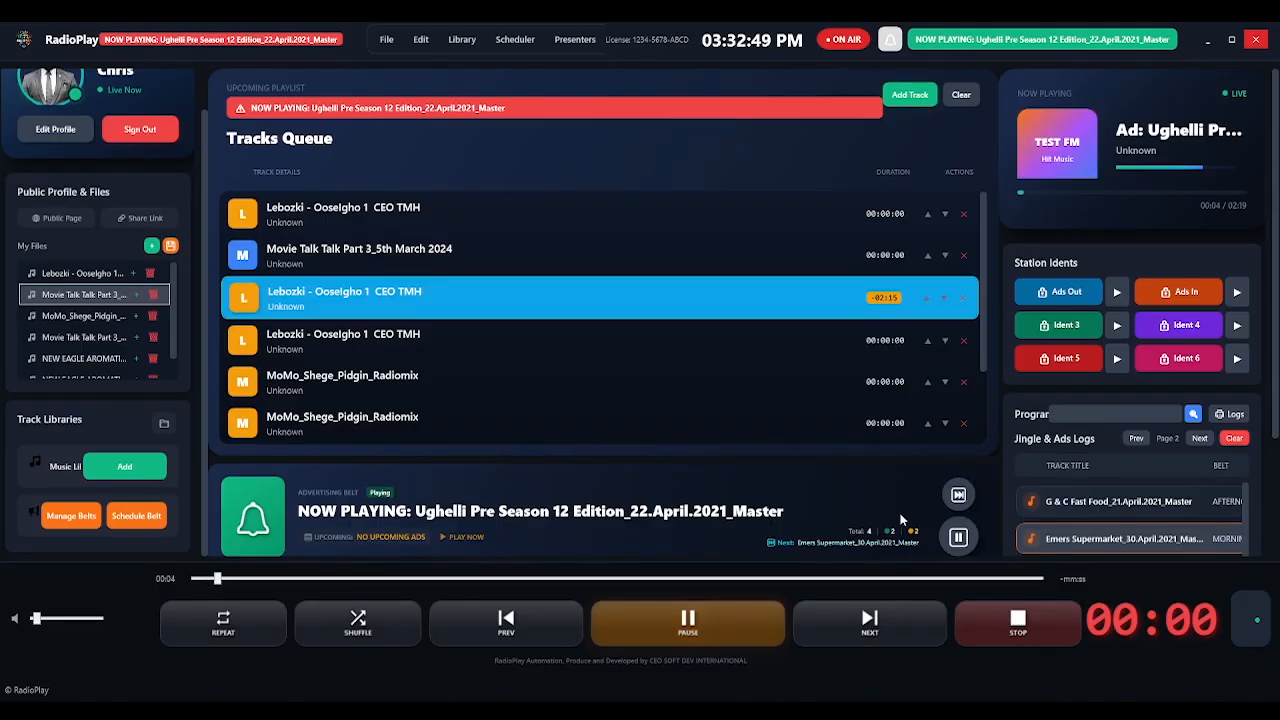
{"action": "left_click", "coordinate": [977, 580]}
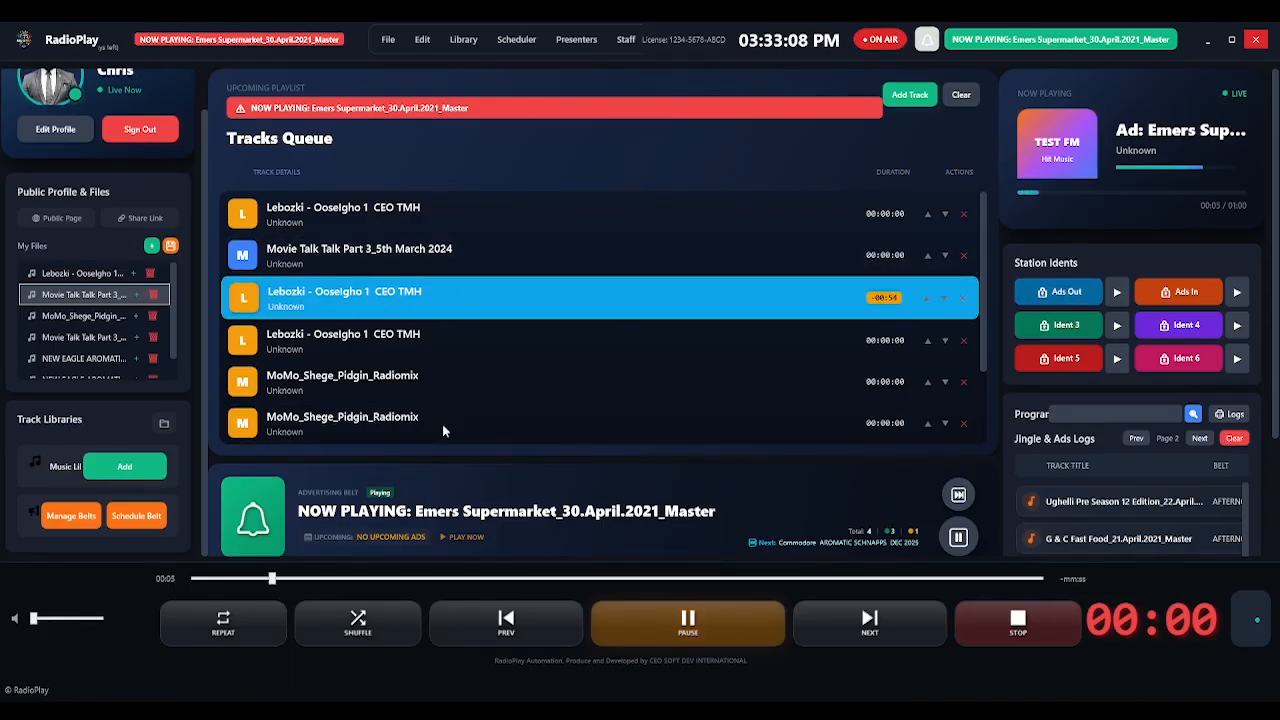
{"action": "left_click", "coordinate": [1010, 580]}
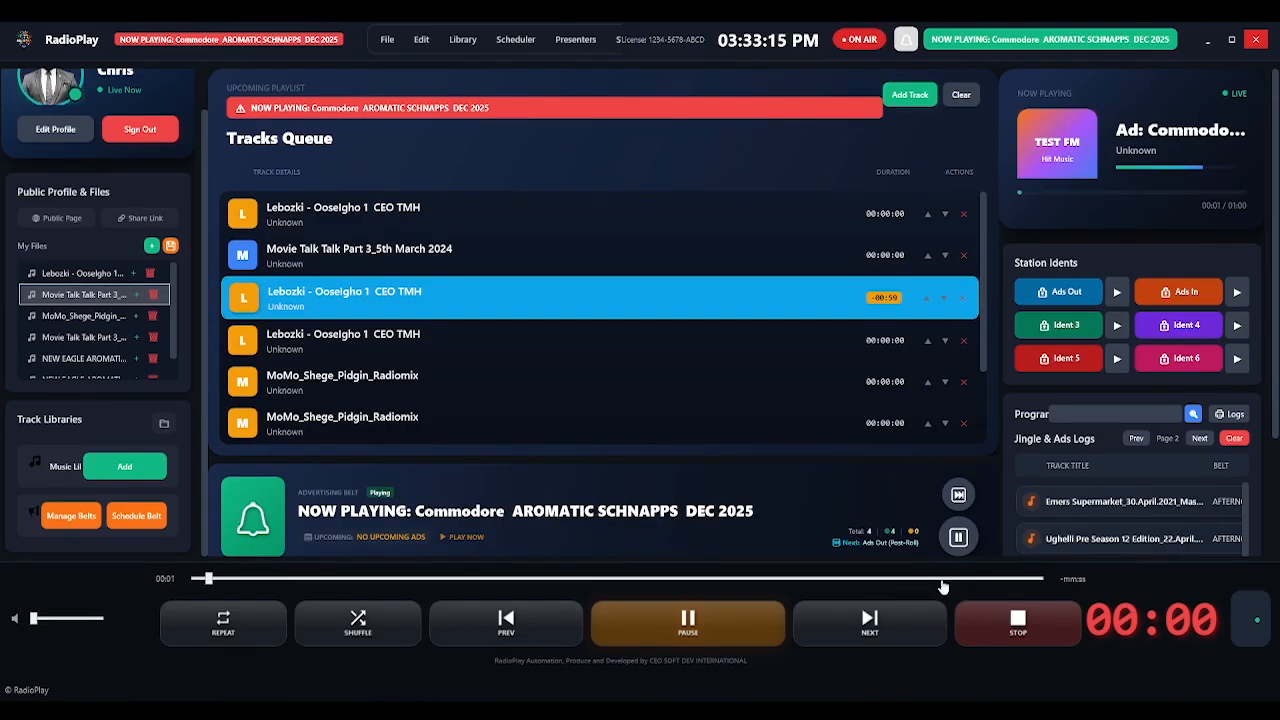
{"action": "left_click", "coordinate": [943, 580]}
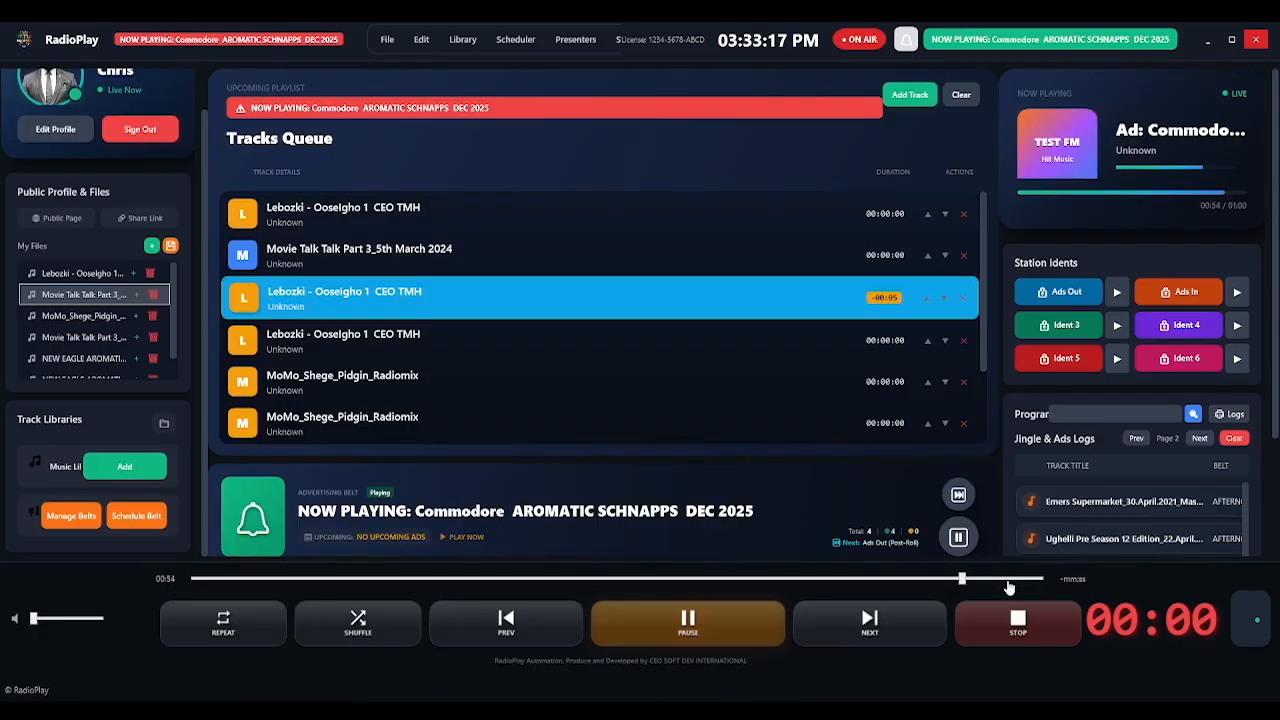
{"action": "left_click", "coordinate": [1008, 582]}
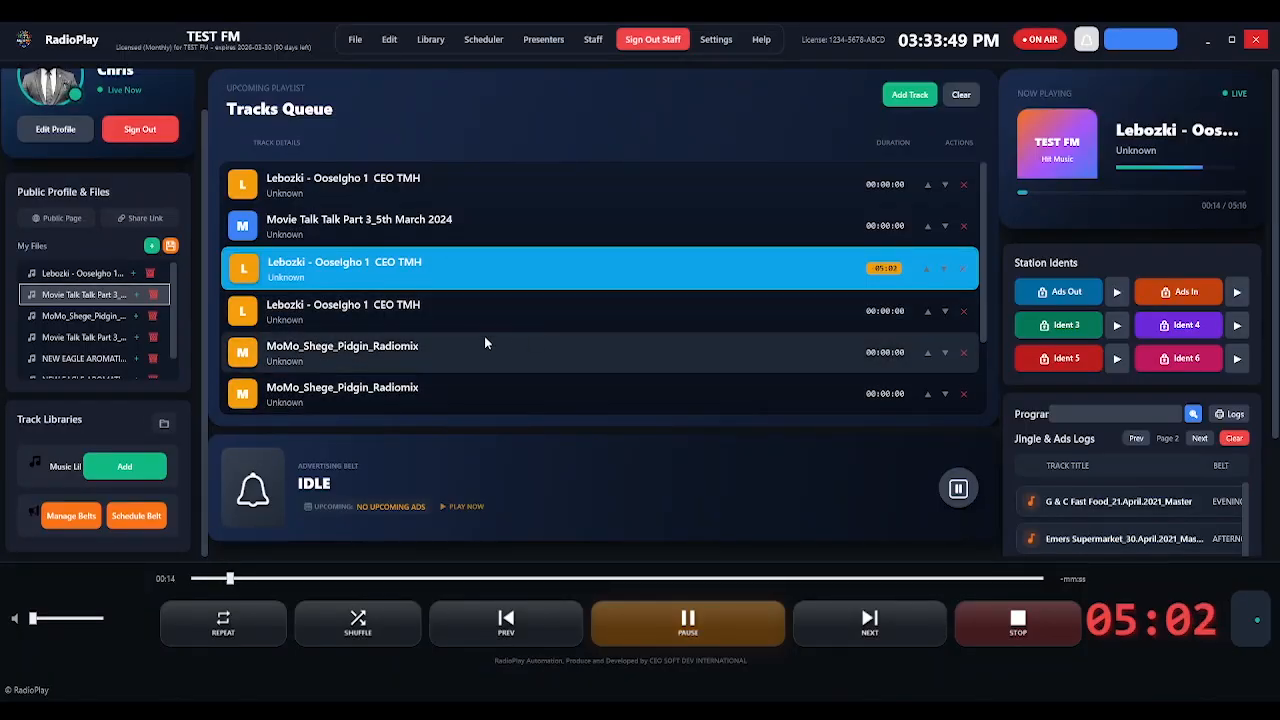
Pause the music playback and close the RadioPlay window.
{"action": "left_click", "coordinate": [598, 623]}
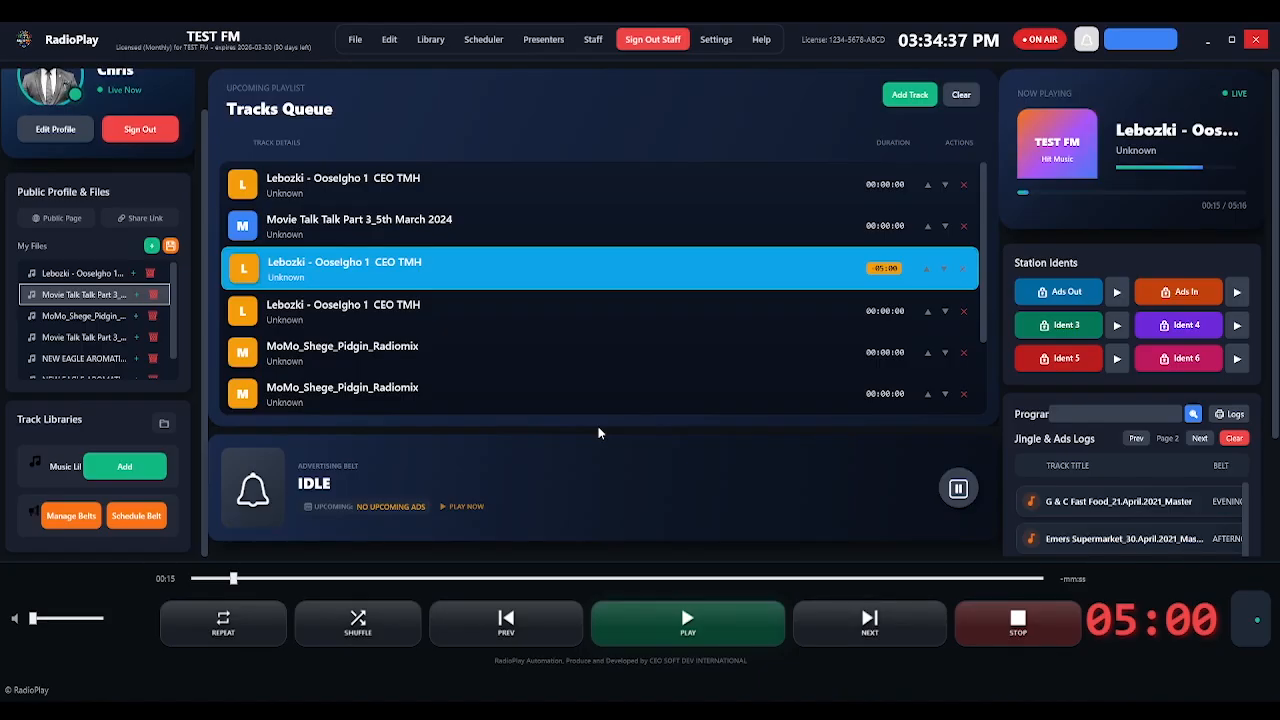
{"action": "left_click", "coordinate": [1260, 42]}
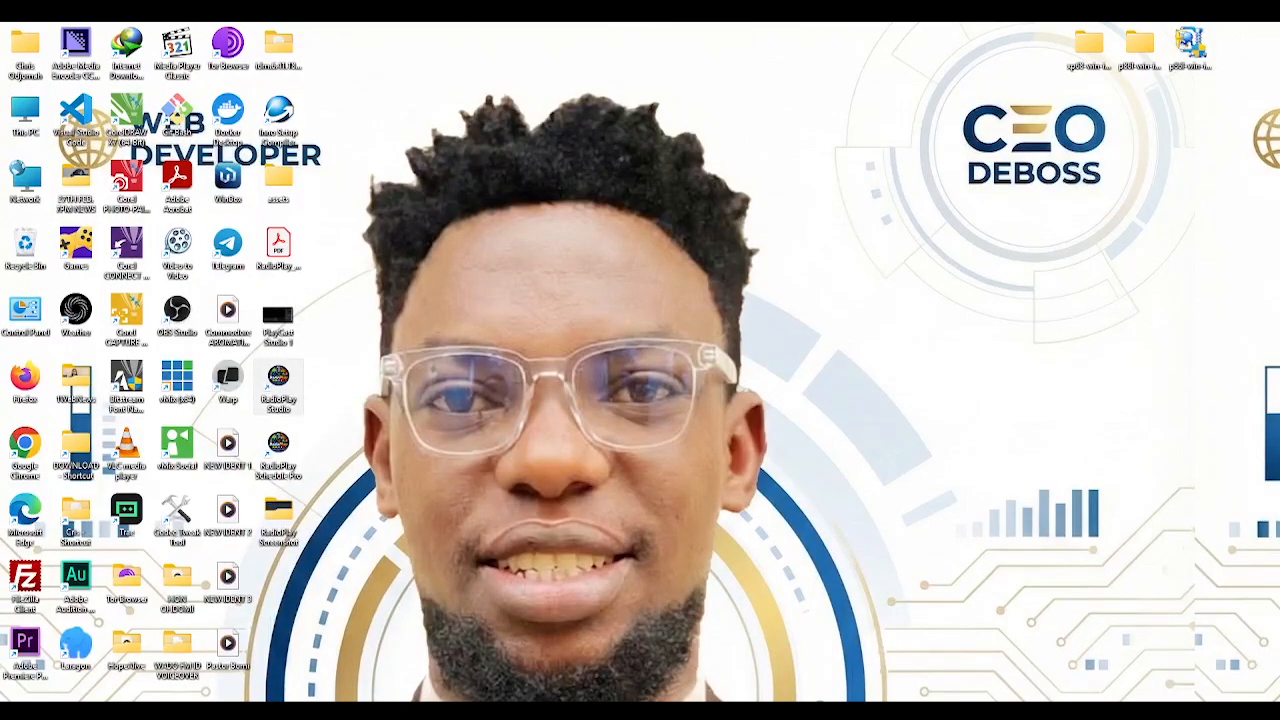
Switch to Schedule Pro and show the TEST FM Dashboard with revenue and recent bookings.
{"action": "left_click", "coordinate": [632, 710]}
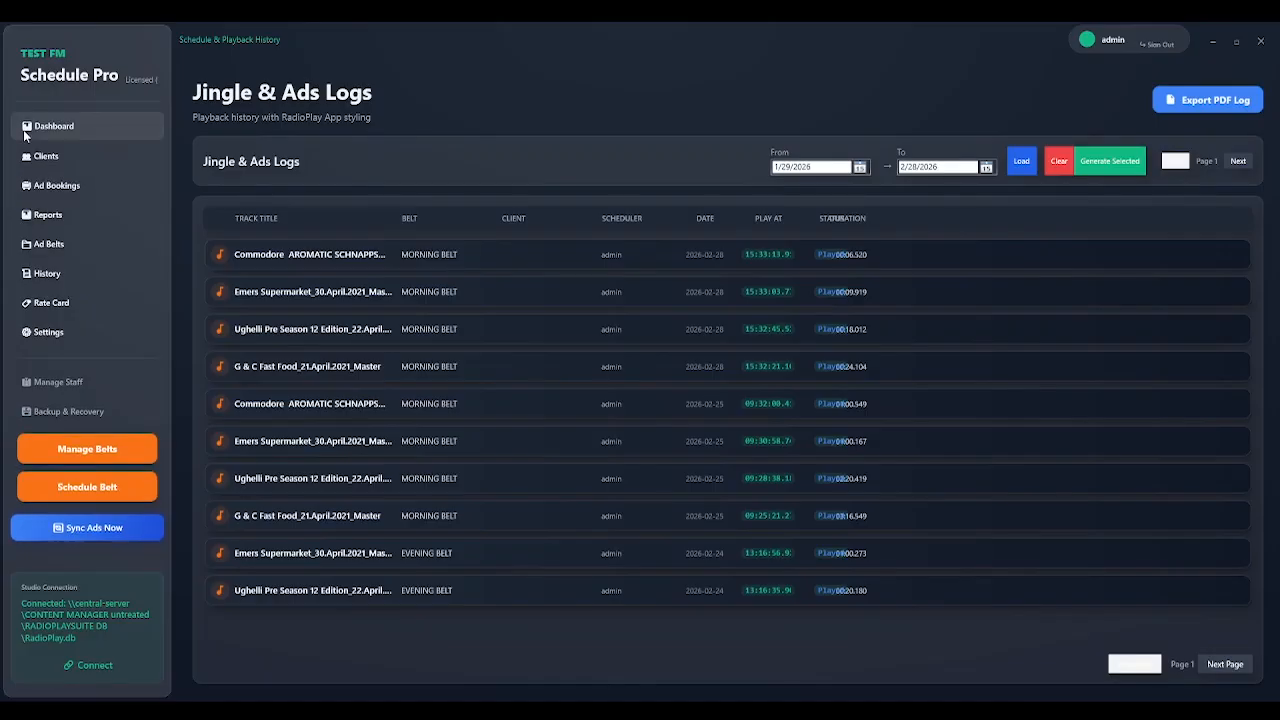
{"action": "left_click", "coordinate": [52, 132]}
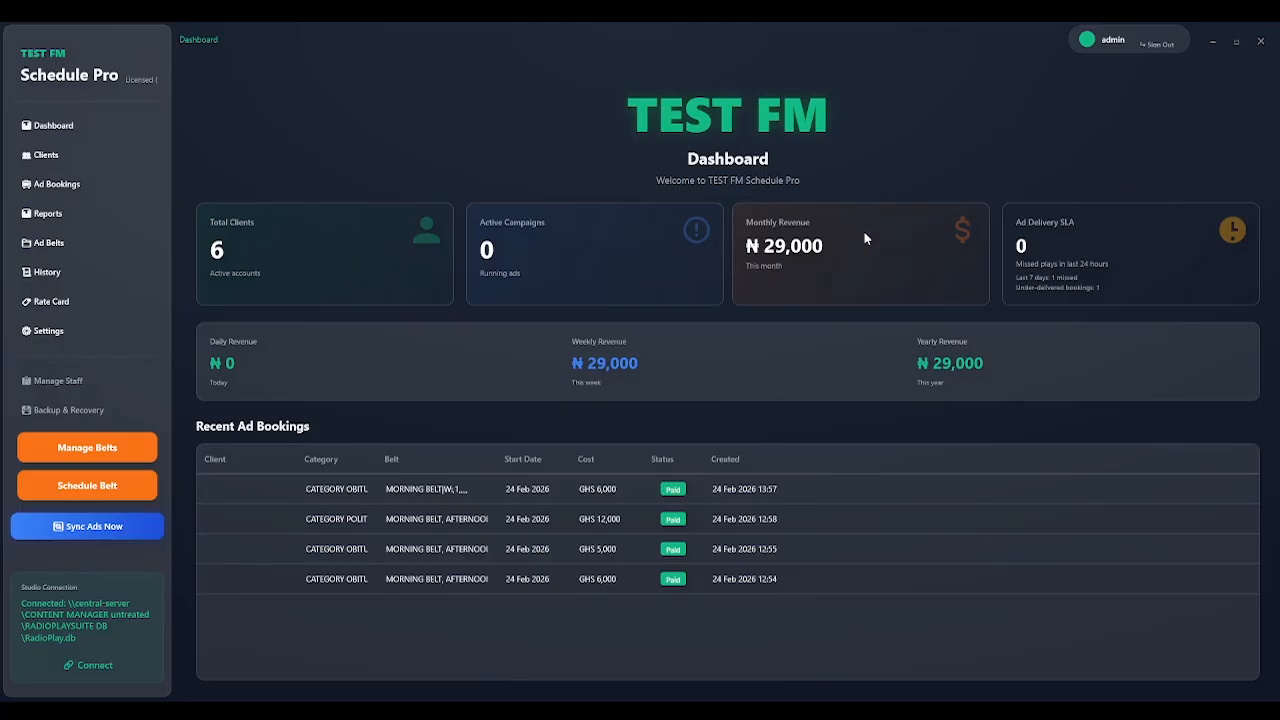
Sign out, then sign back in as the admin staff member with the staff PIN code.
{"action": "left_click", "coordinate": [1160, 48]}
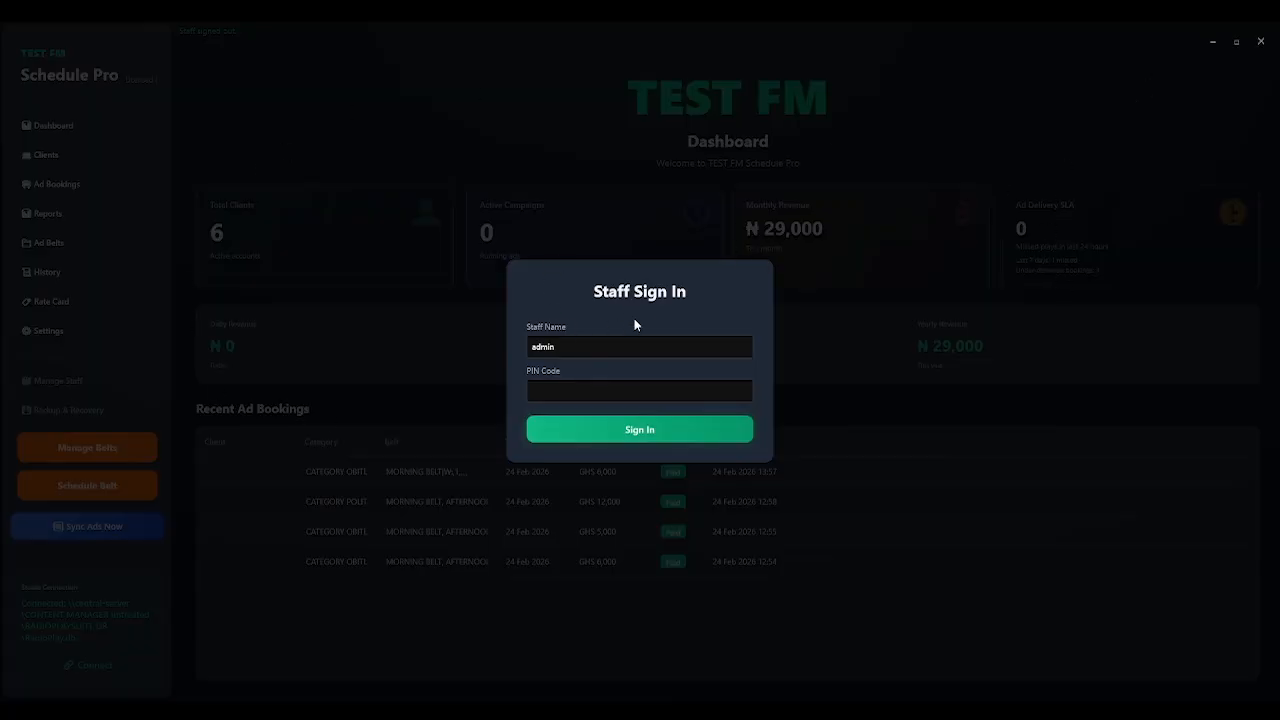
{"action": "left_click", "coordinate": [571, 347]}
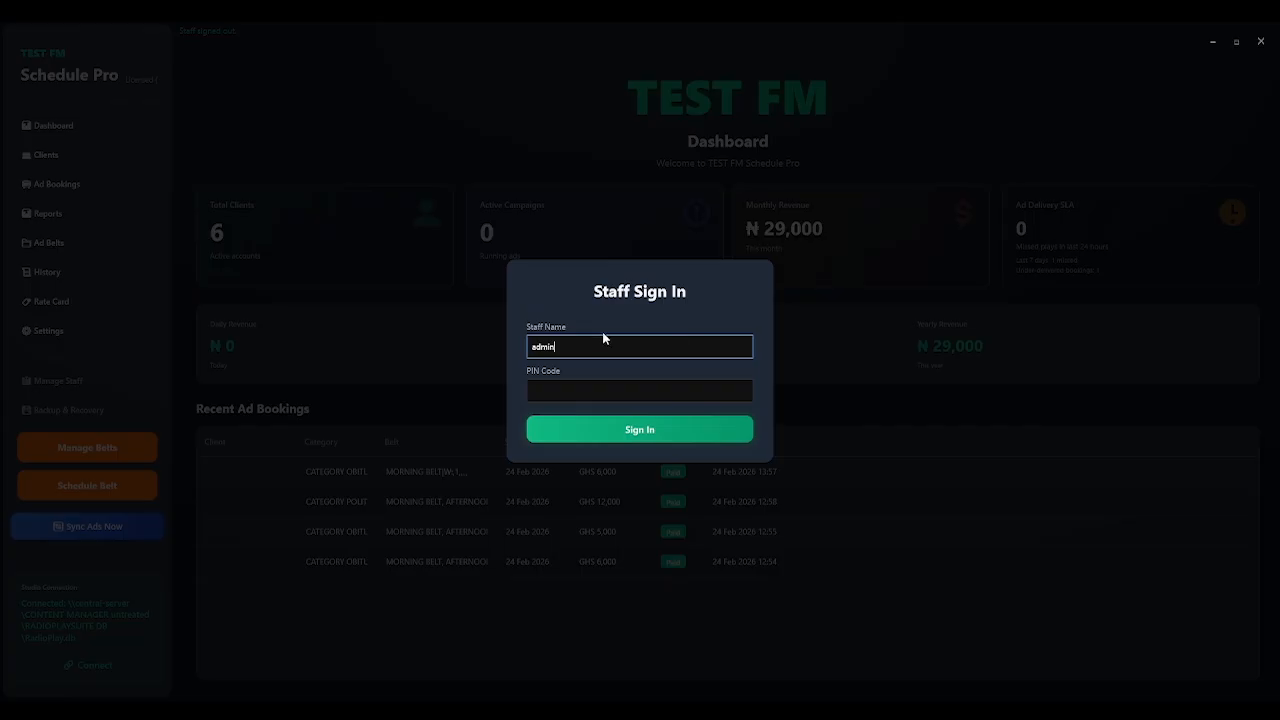
{"action": "left_click", "coordinate": [643, 396]}
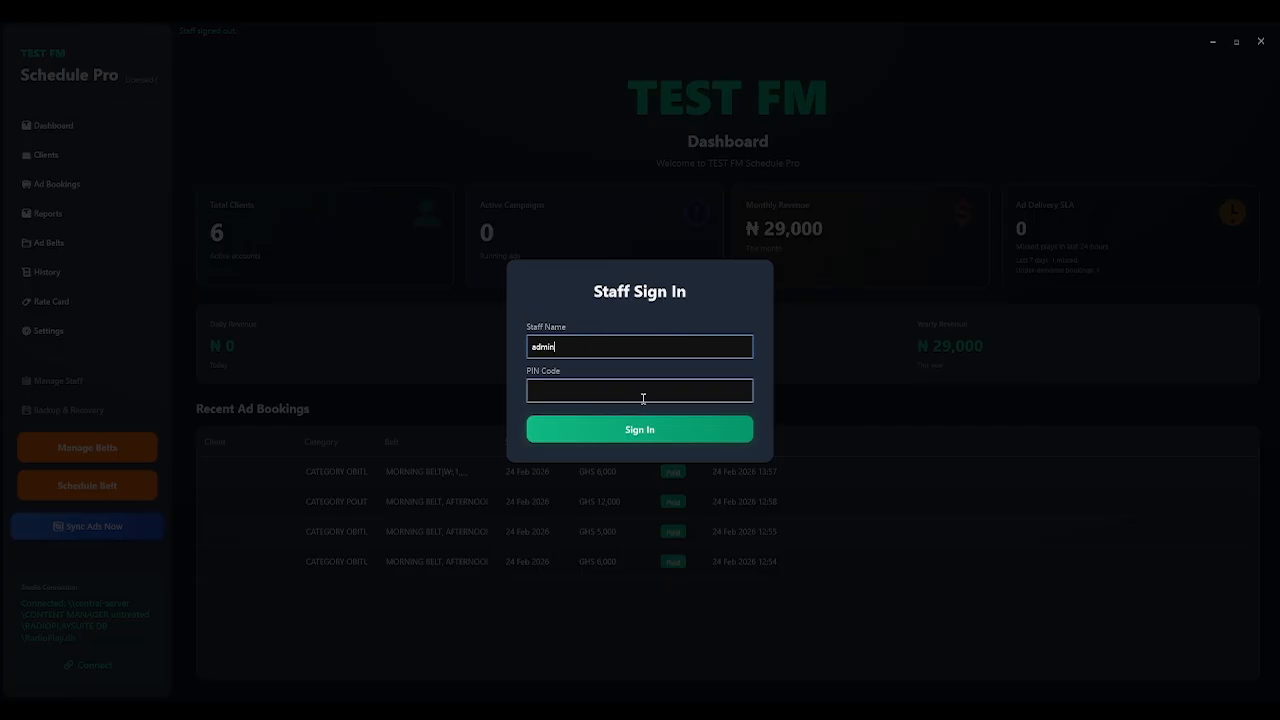
{"action": "type", "text": "000"}
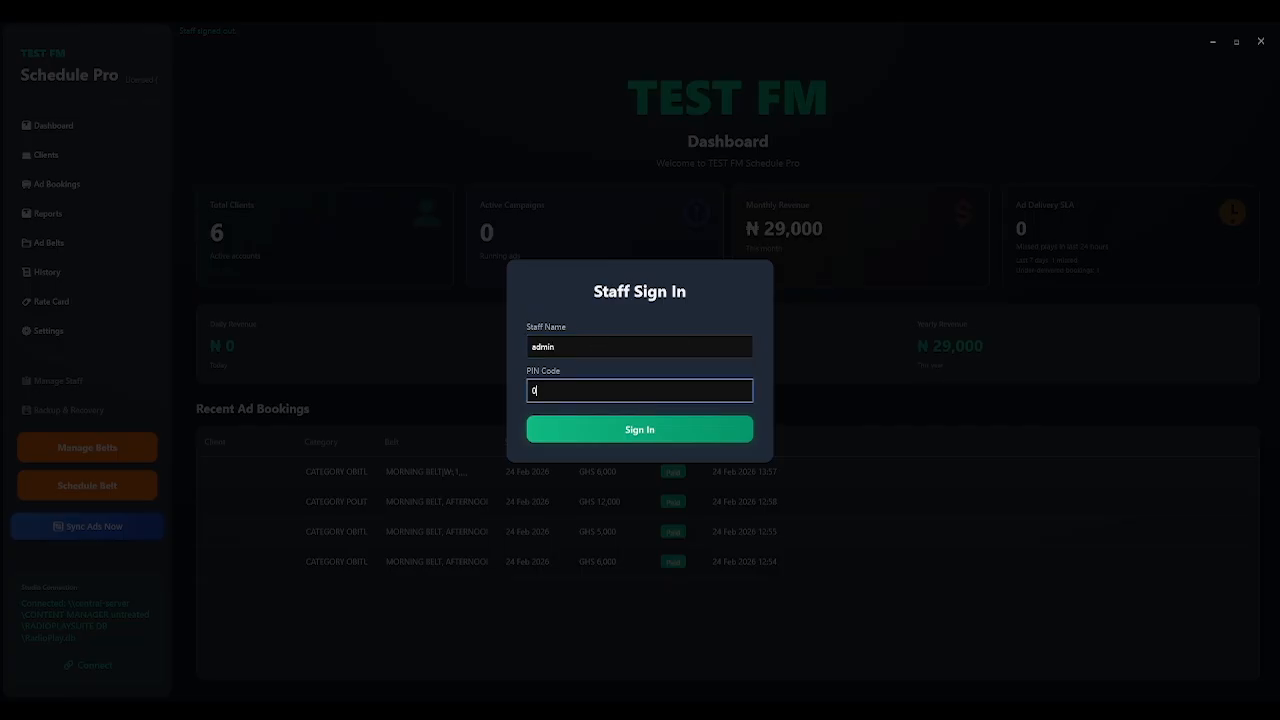
{"action": "left_click", "coordinate": [660, 442]}
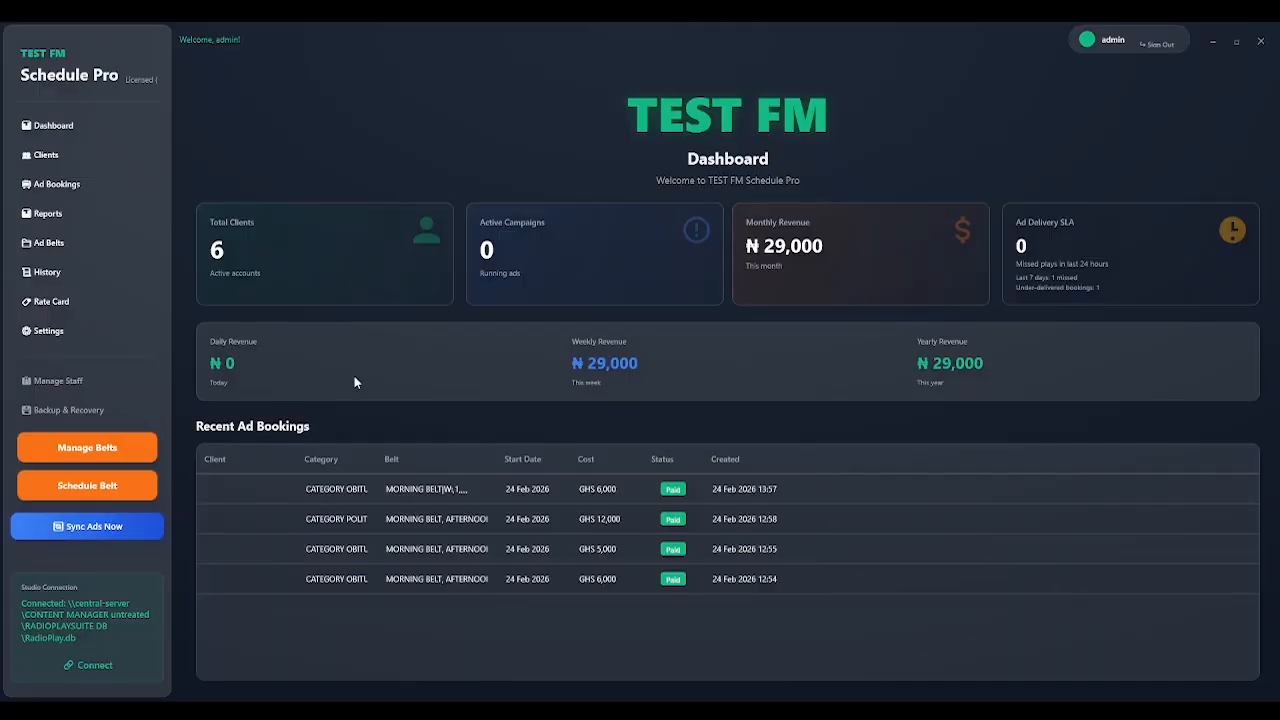
Go to the Clients page, start a new client, then close the empty Client Details form.
{"action": "left_click", "coordinate": [45, 159]}
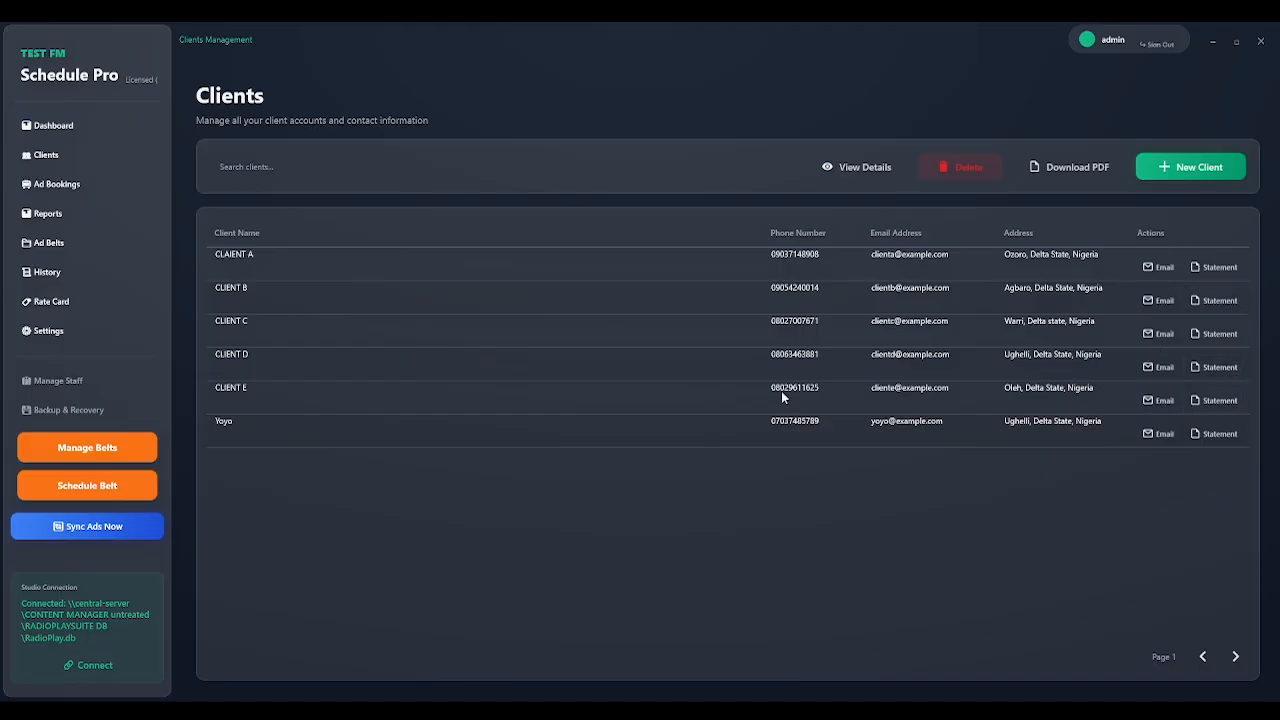
{"action": "left_click", "coordinate": [1201, 177]}
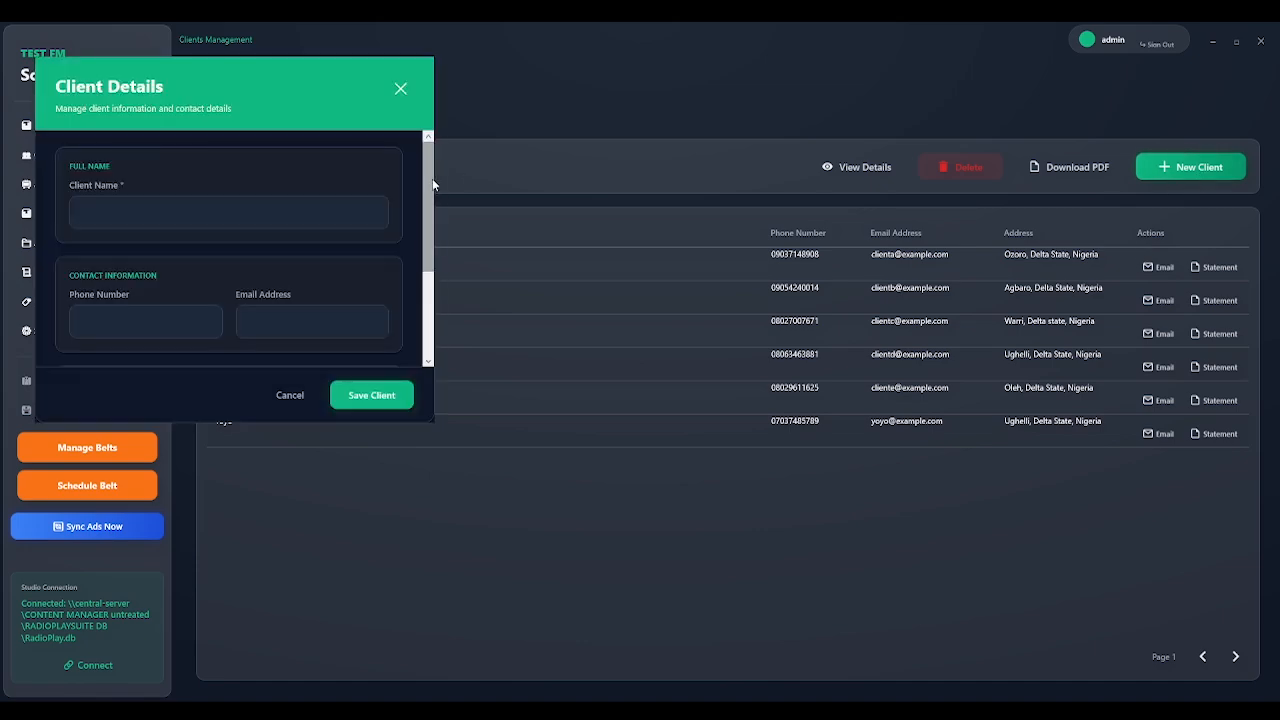
{"action": "scroll", "coordinate": [427, 200], "scroll_direction": "down", "scroll_amount": 3}
{"action": "scroll", "coordinate": [424, 300], "scroll_direction": "up", "scroll_amount": 3}
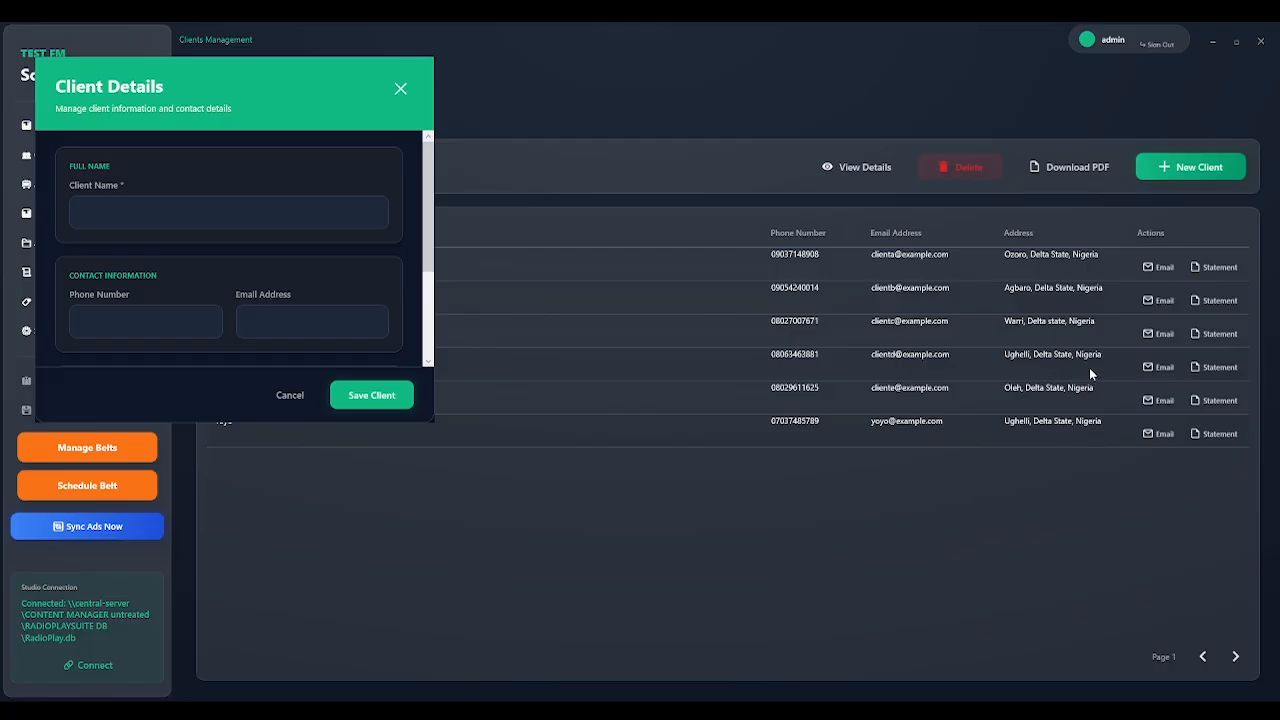
{"action": "left_click", "coordinate": [400, 88]}
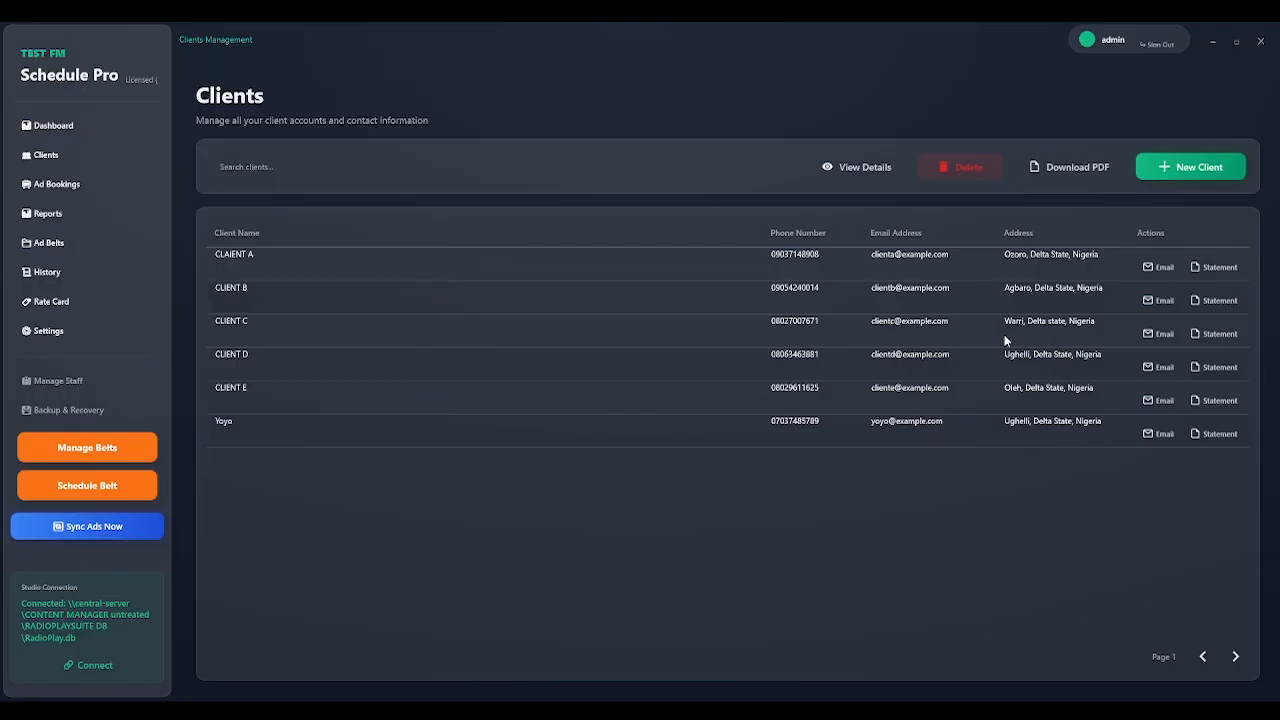
{"action": "left_click", "coordinate": [1084, 175]}
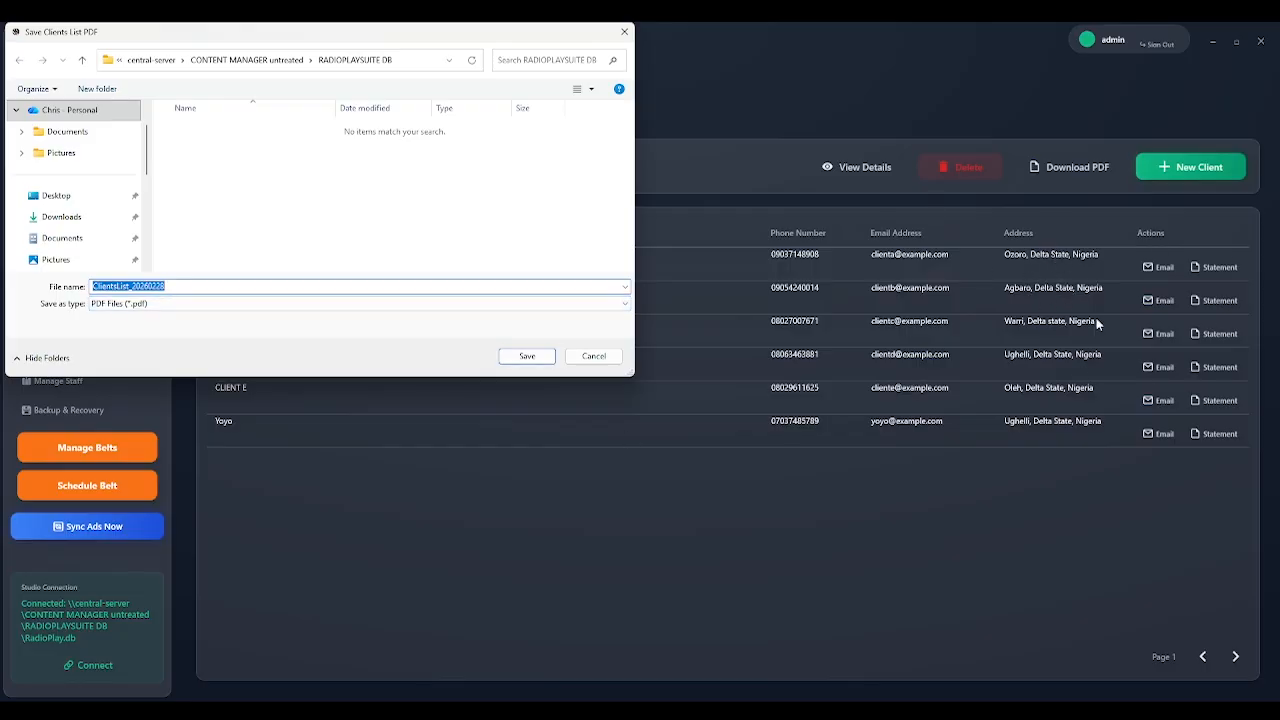
{"action": "left_click", "coordinate": [605, 359]}
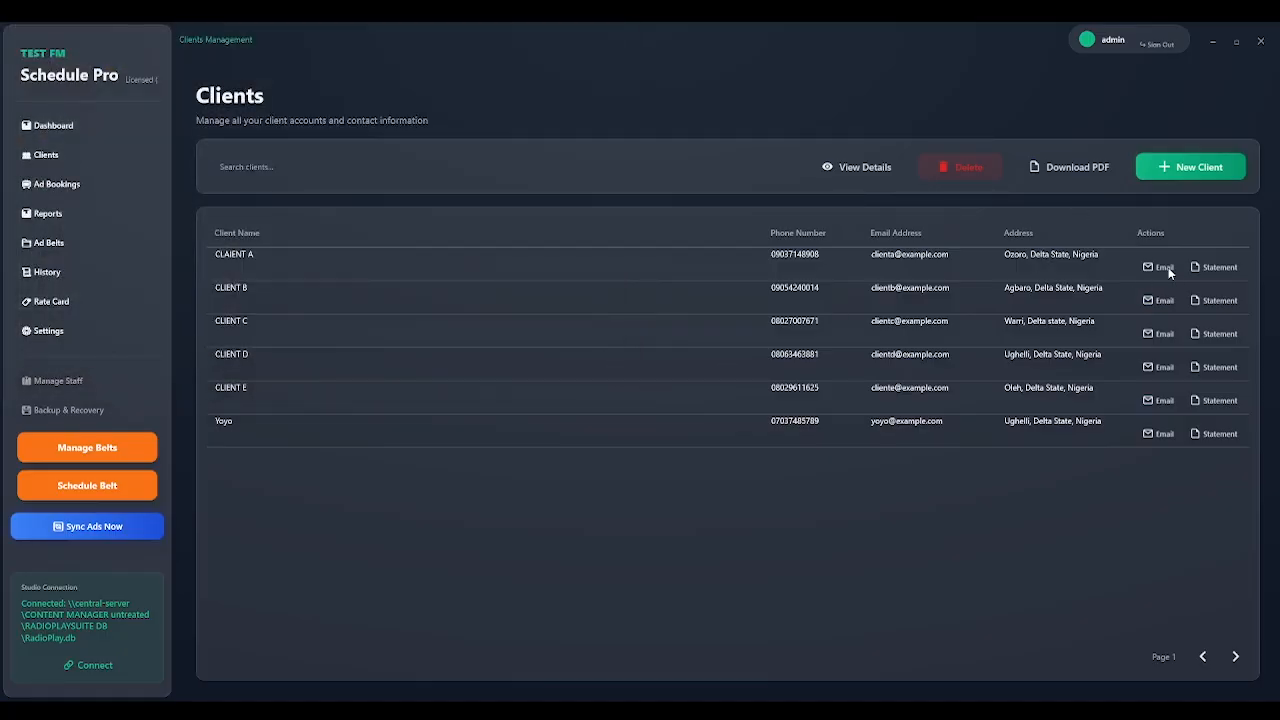
{"action": "left_click", "coordinate": [473, 268]}
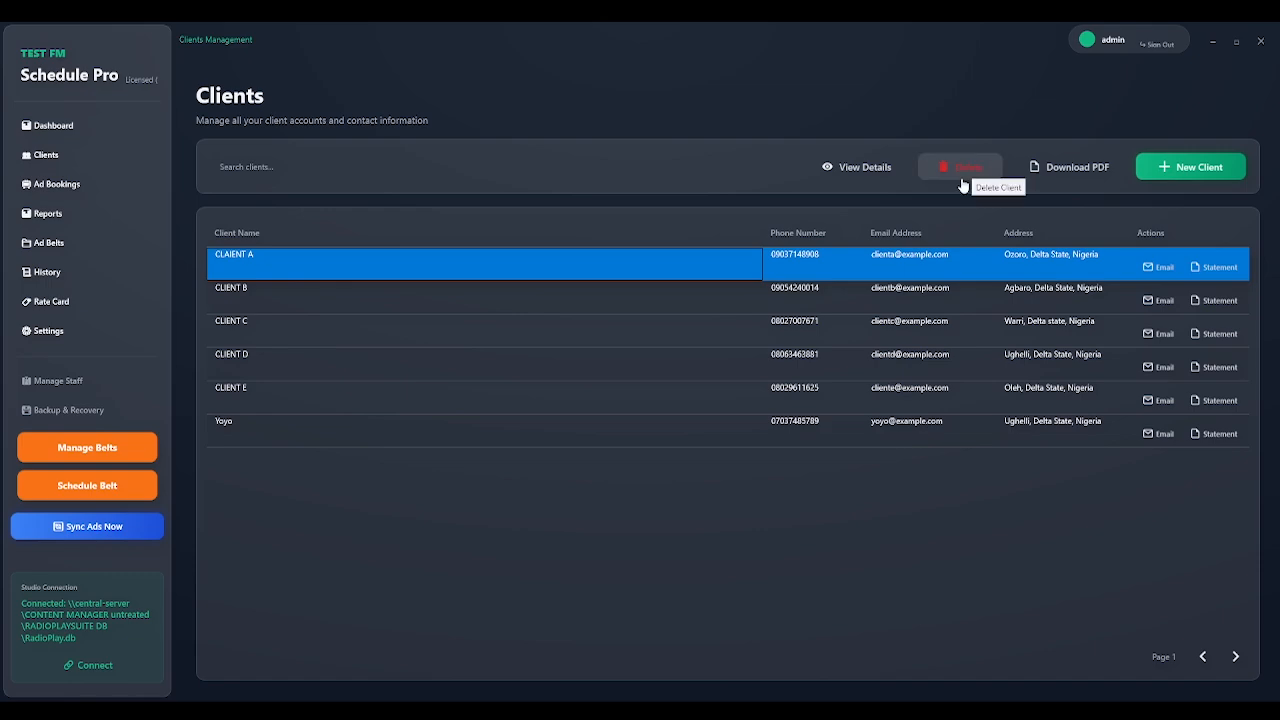
{"action": "left_click", "coordinate": [720, 299]}
{"action": "left_click", "coordinate": [838, 177]}
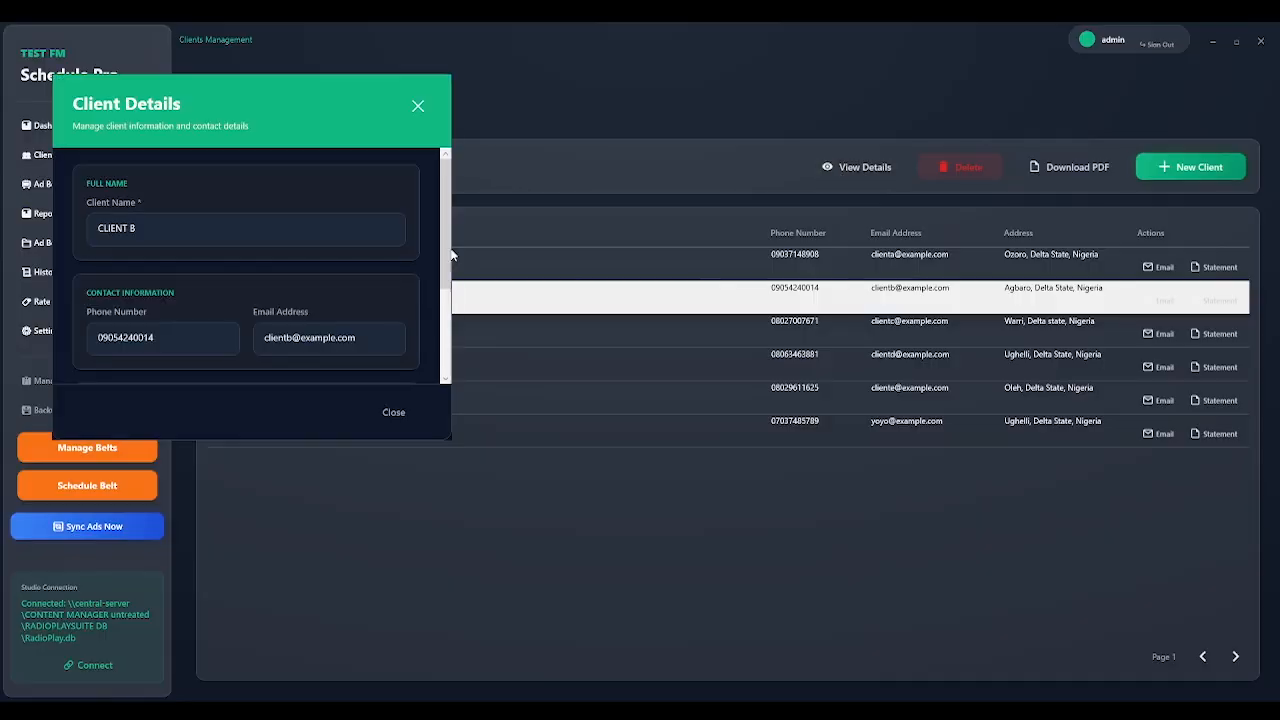
{"action": "left_click", "coordinate": [418, 106]}
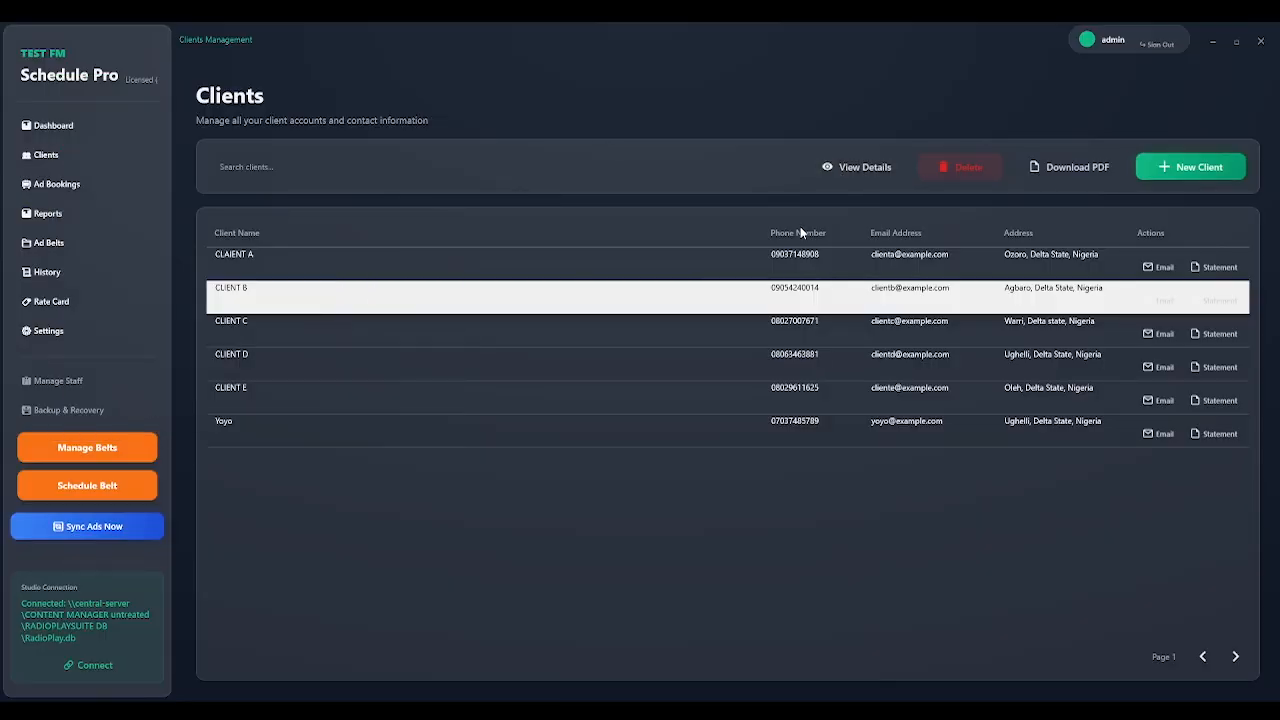
Open Ad Bookings and inspect the first CLAIENT A booking's start date, belt and staff.
{"action": "left_click", "coordinate": [84, 186]}
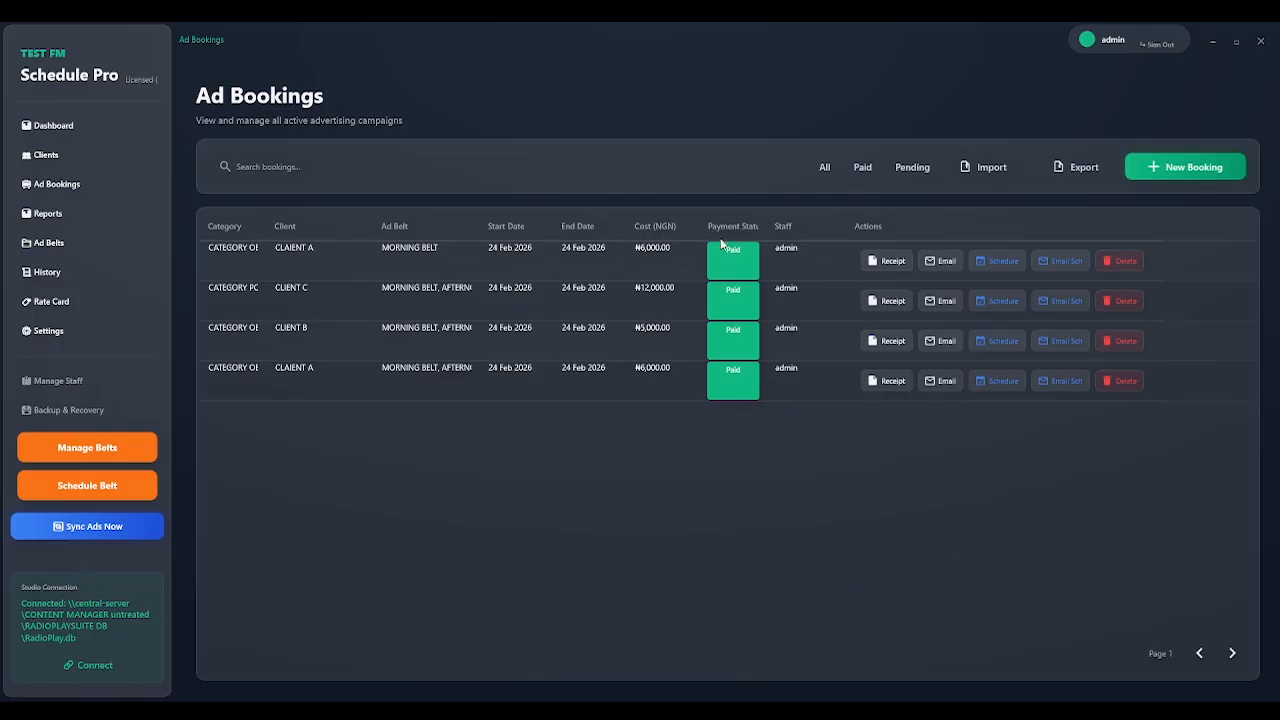
{"action": "left_click", "coordinate": [656, 251]}
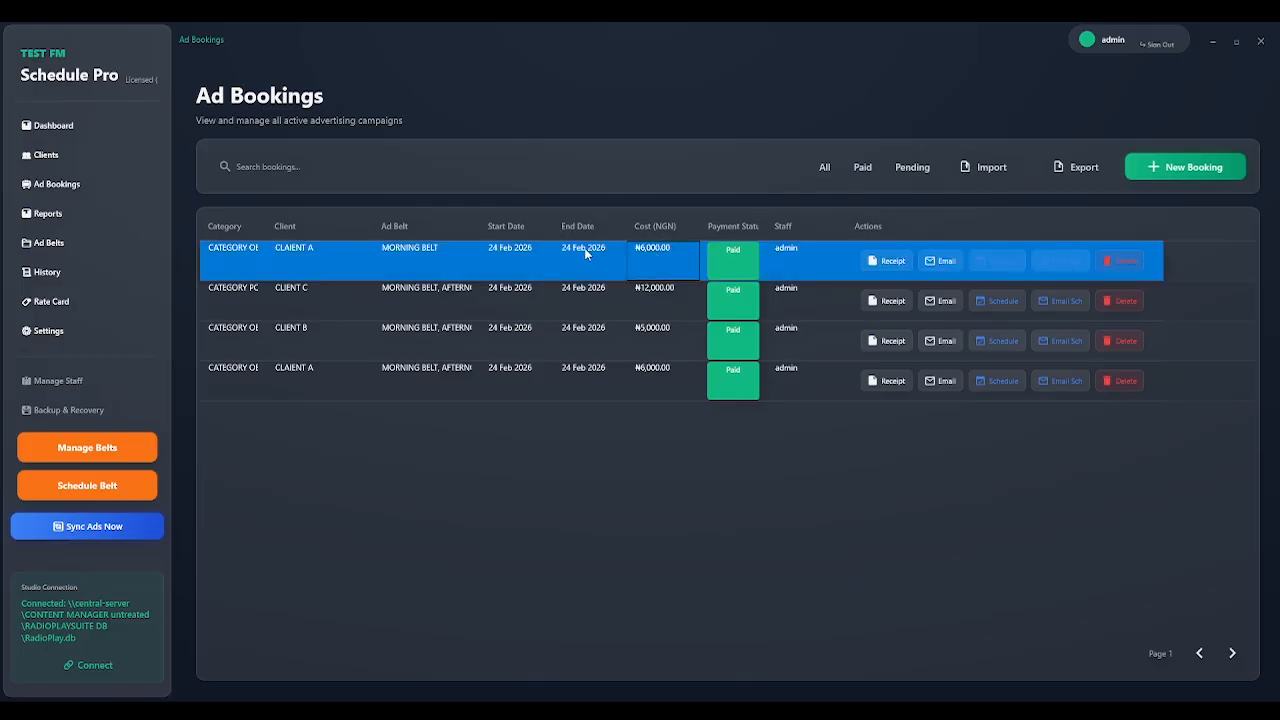
{"action": "left_click", "coordinate": [512, 255]}
{"action": "left_click", "coordinate": [429, 249]}
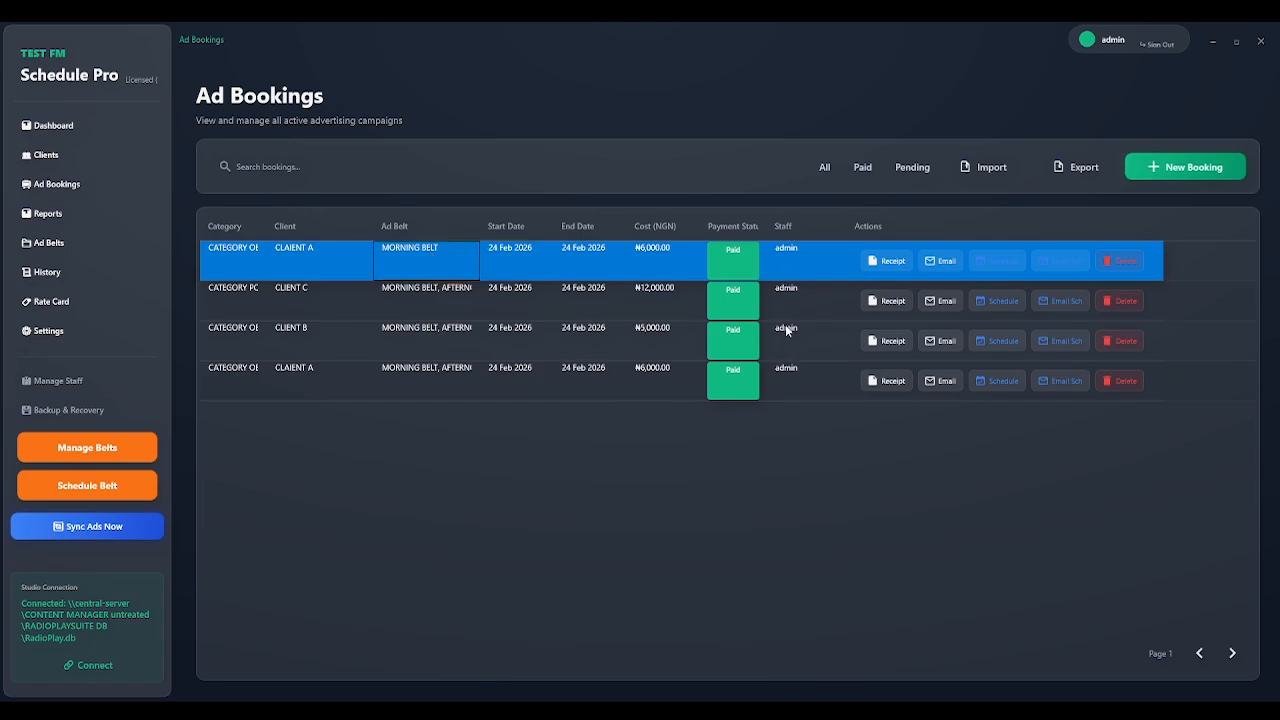
{"action": "left_click", "coordinate": [779, 262]}
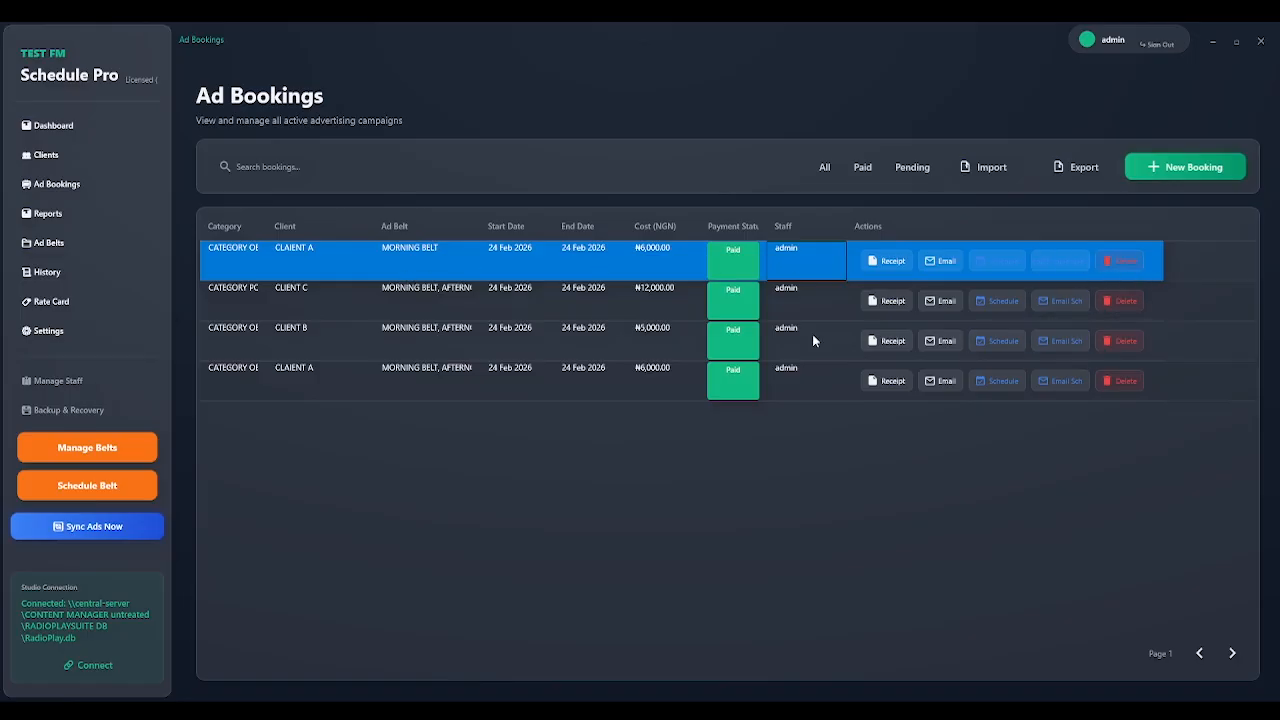
{"action": "left_click", "coordinate": [1198, 187]}
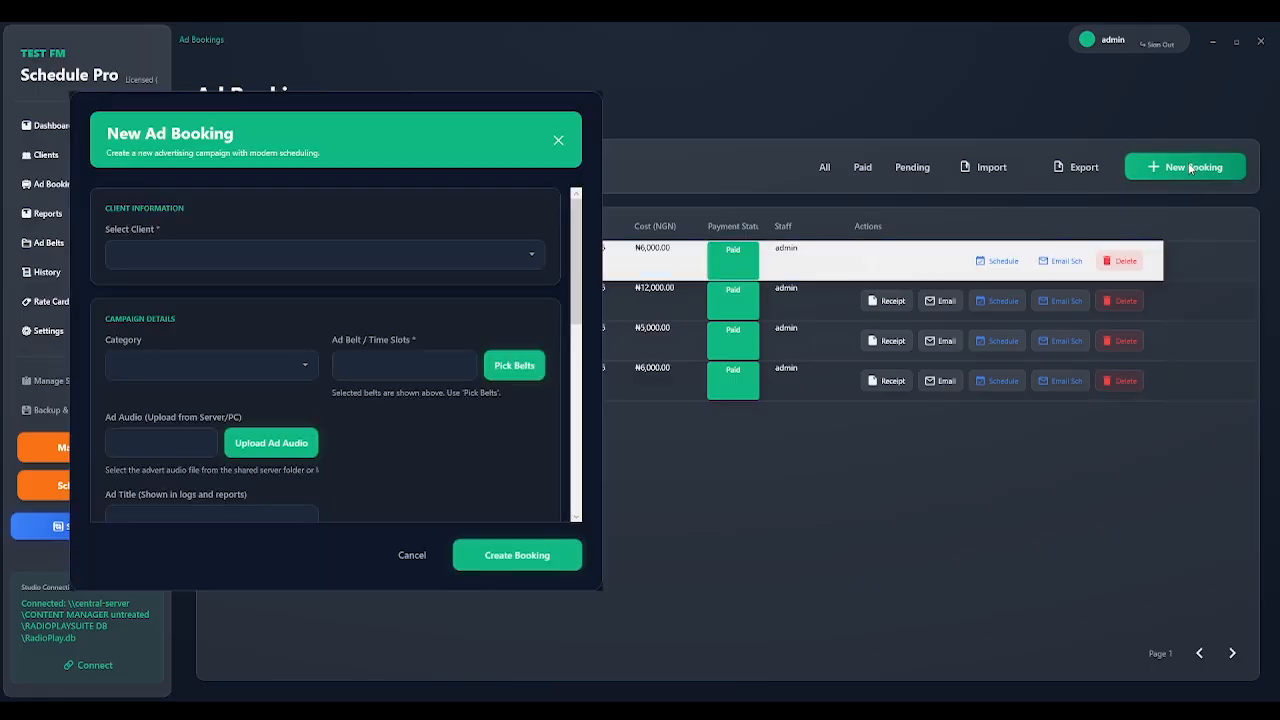
{"action": "left_click", "coordinate": [534, 261]}
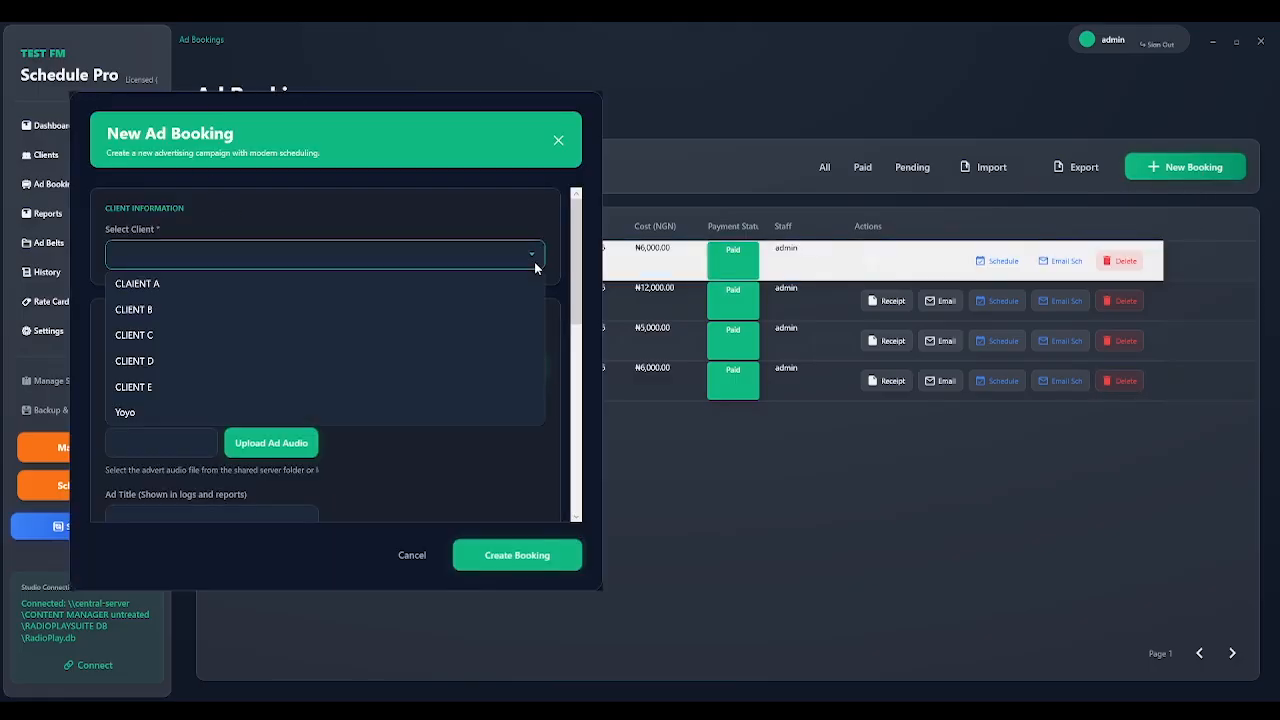
{"action": "left_click", "coordinate": [382, 227]}
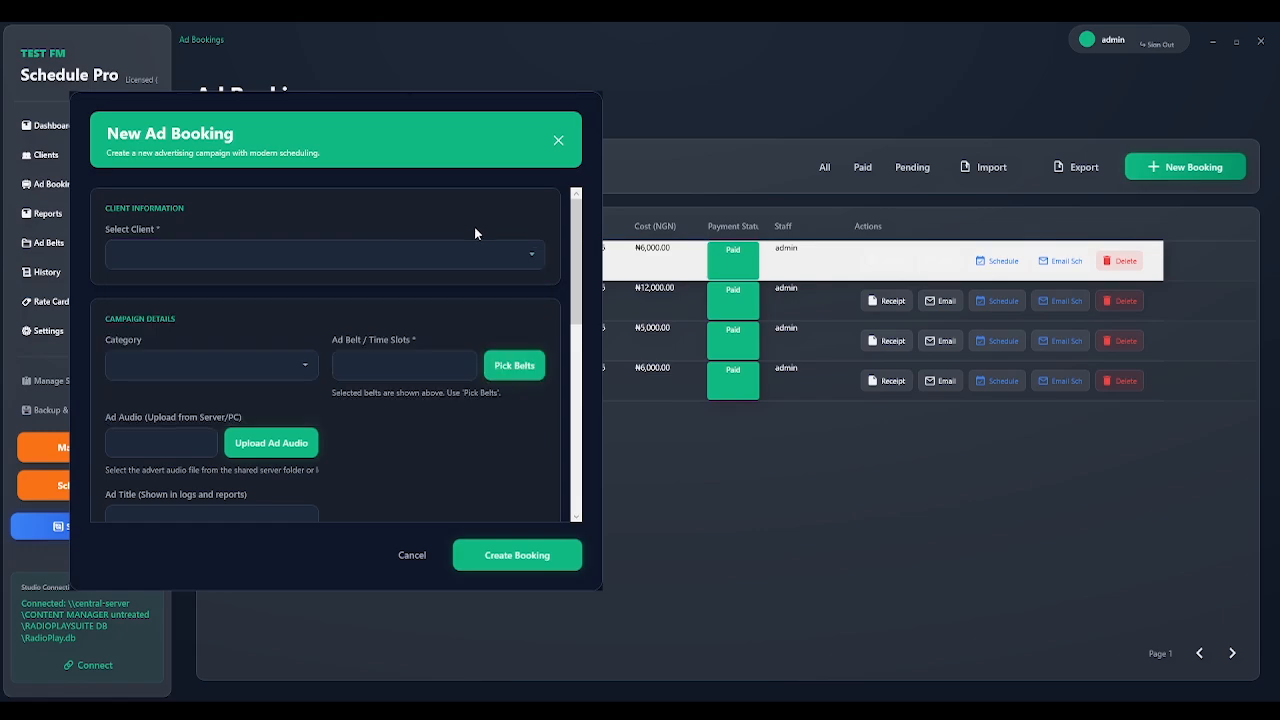
{"action": "left_click", "coordinate": [557, 142]}
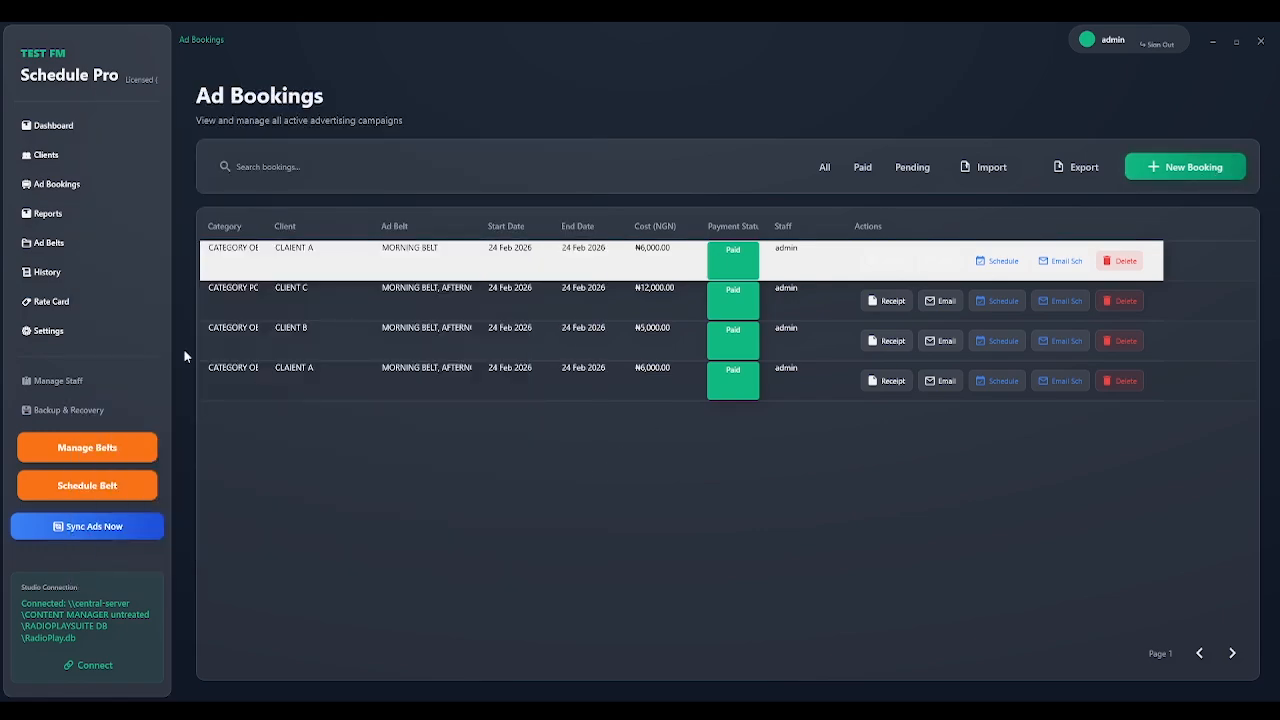
{"action": "left_click", "coordinate": [68, 155]}
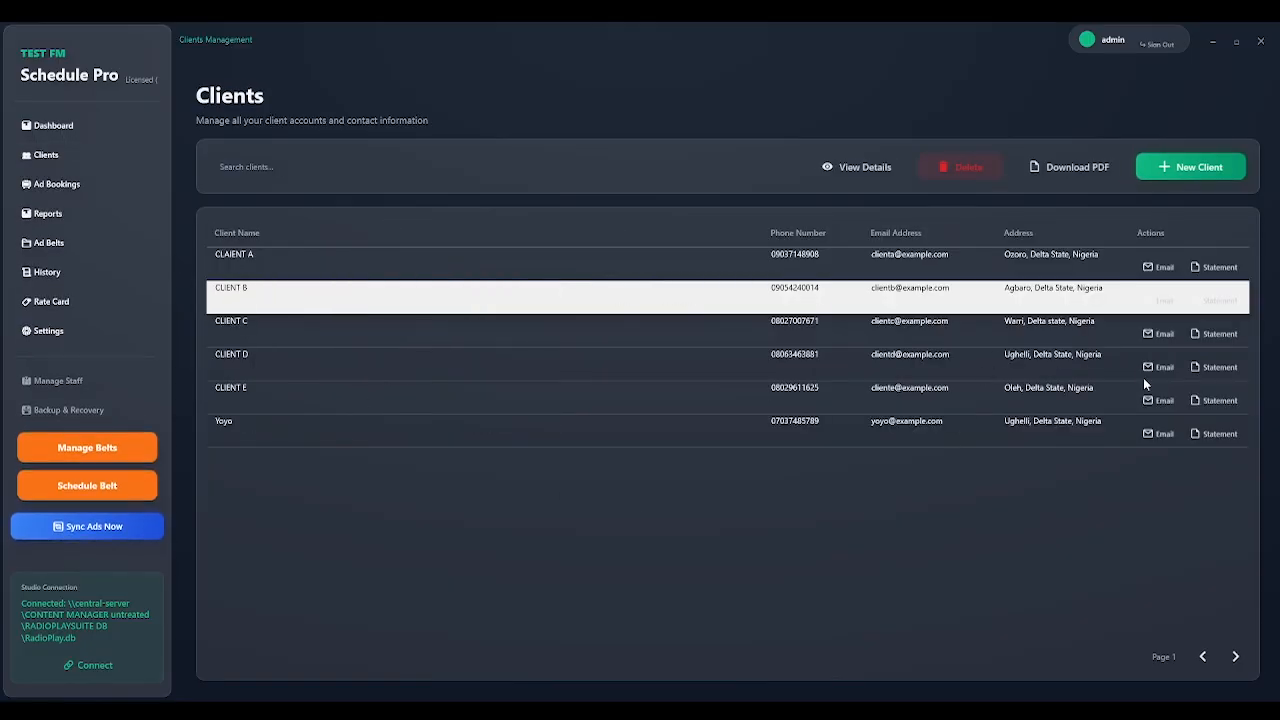
{"action": "left_click", "coordinate": [66, 186]}
{"action": "left_click", "coordinate": [57, 155]}
{"action": "left_click", "coordinate": [286, 272]}
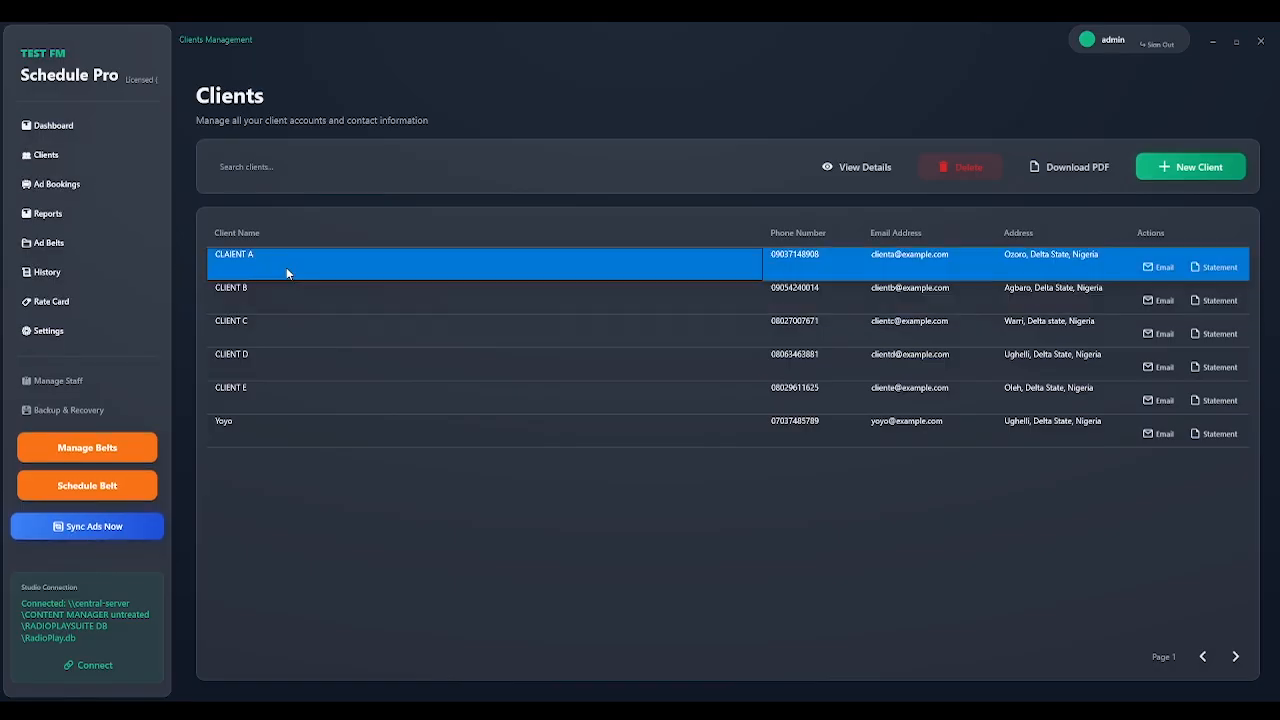
{"action": "left_click", "coordinate": [73, 195]}
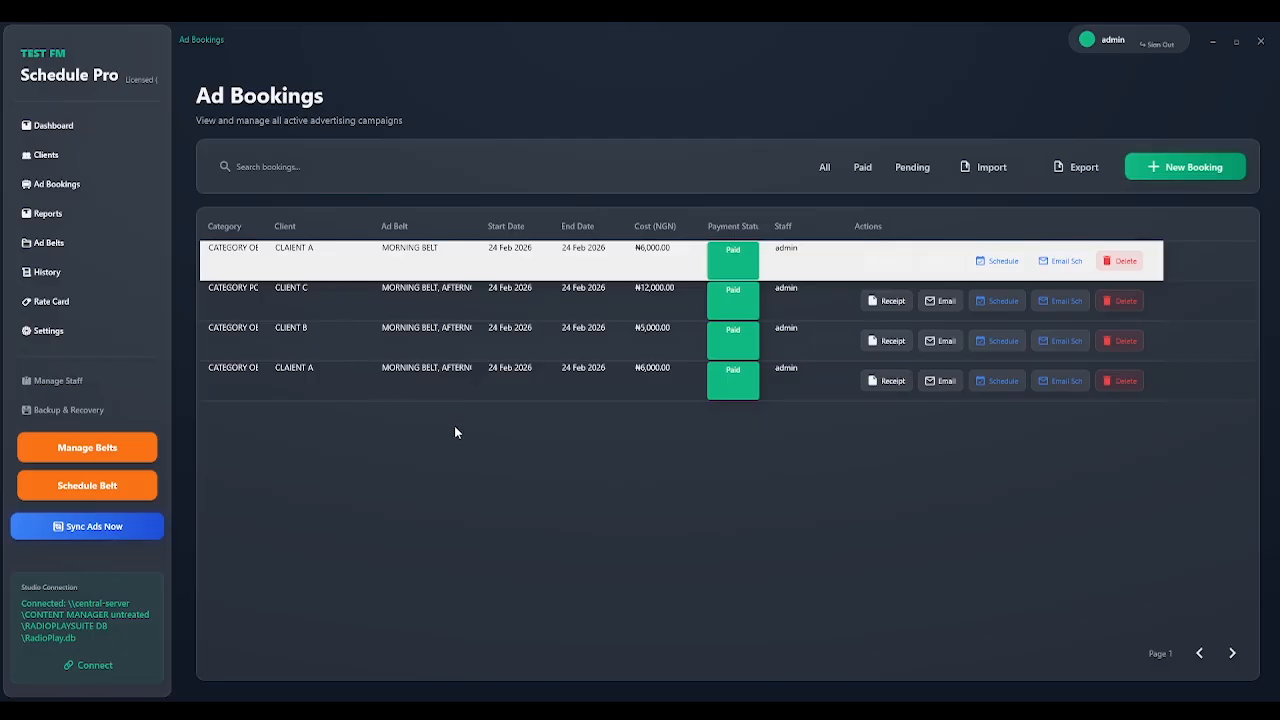
{"action": "left_click", "coordinate": [1160, 168]}
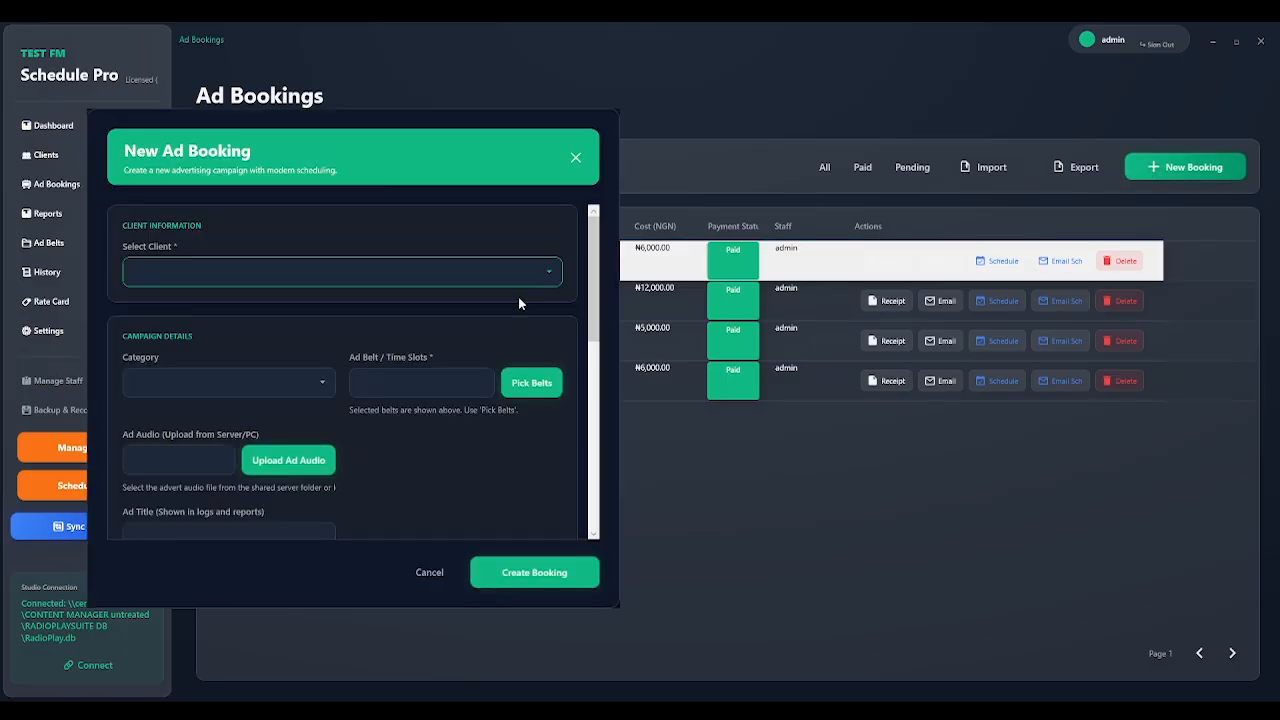
{"action": "left_click", "coordinate": [553, 272]}
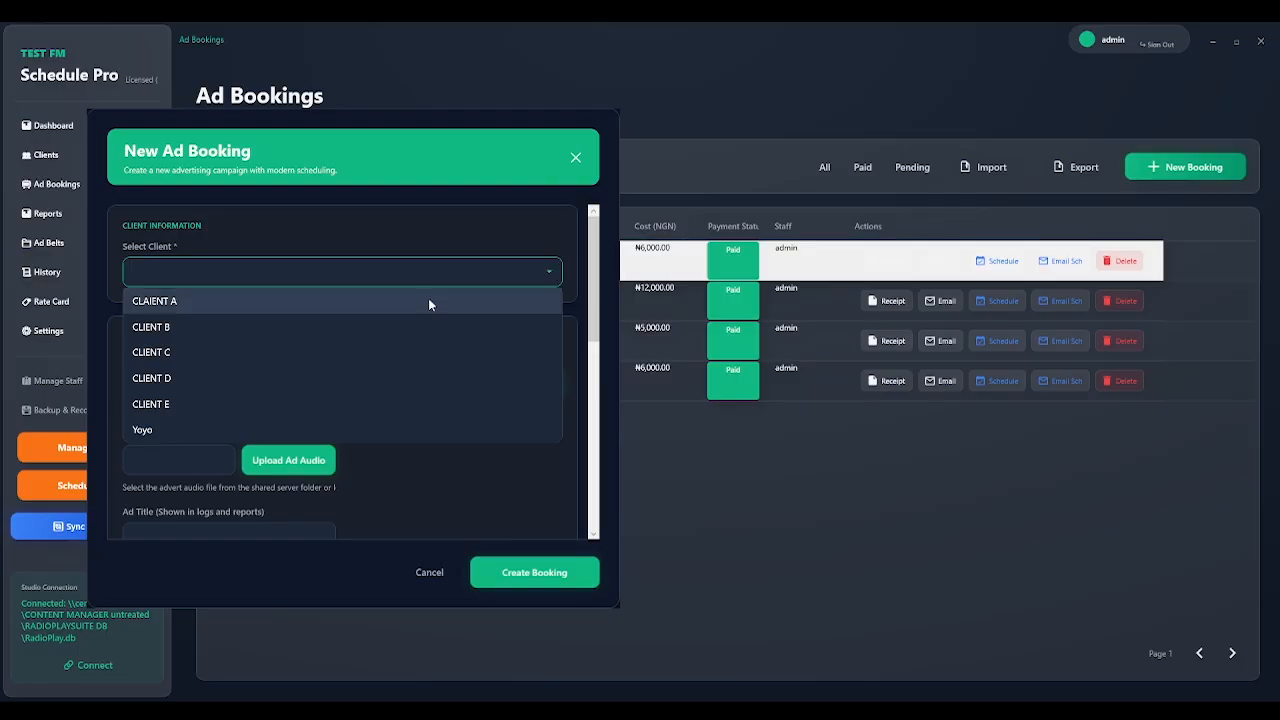
{"action": "left_click", "coordinate": [427, 301]}
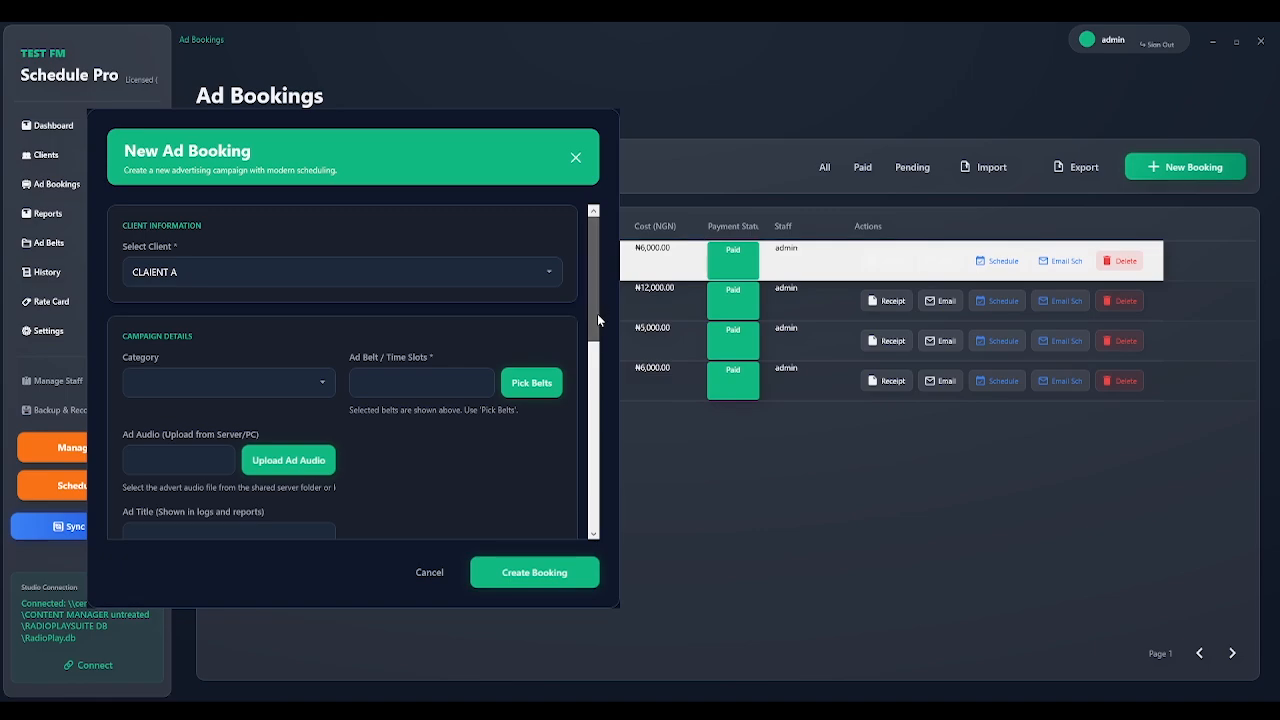
{"action": "left_click_drag", "start_coordinate": [597, 313], "coordinate": [607, 198]}
{"action": "left_click", "coordinate": [308, 376]}
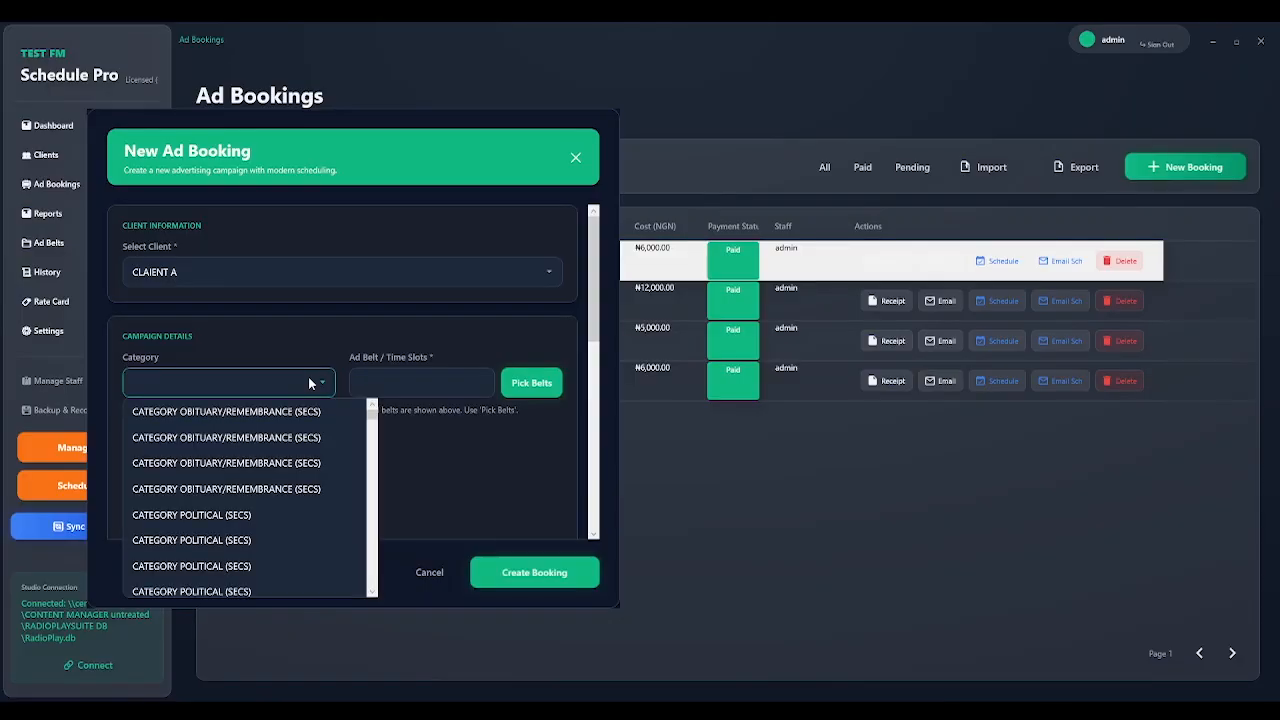
{"action": "left_click", "coordinate": [267, 517]}
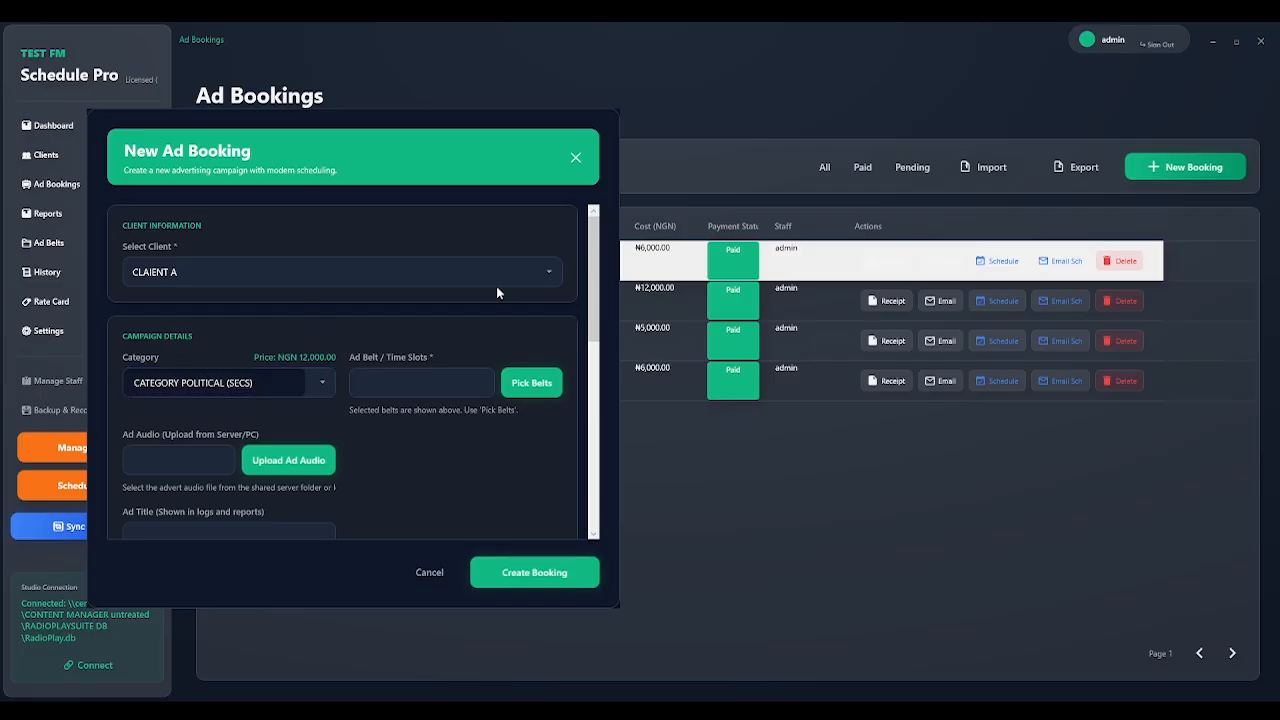
{"action": "left_click", "coordinate": [576, 157]}
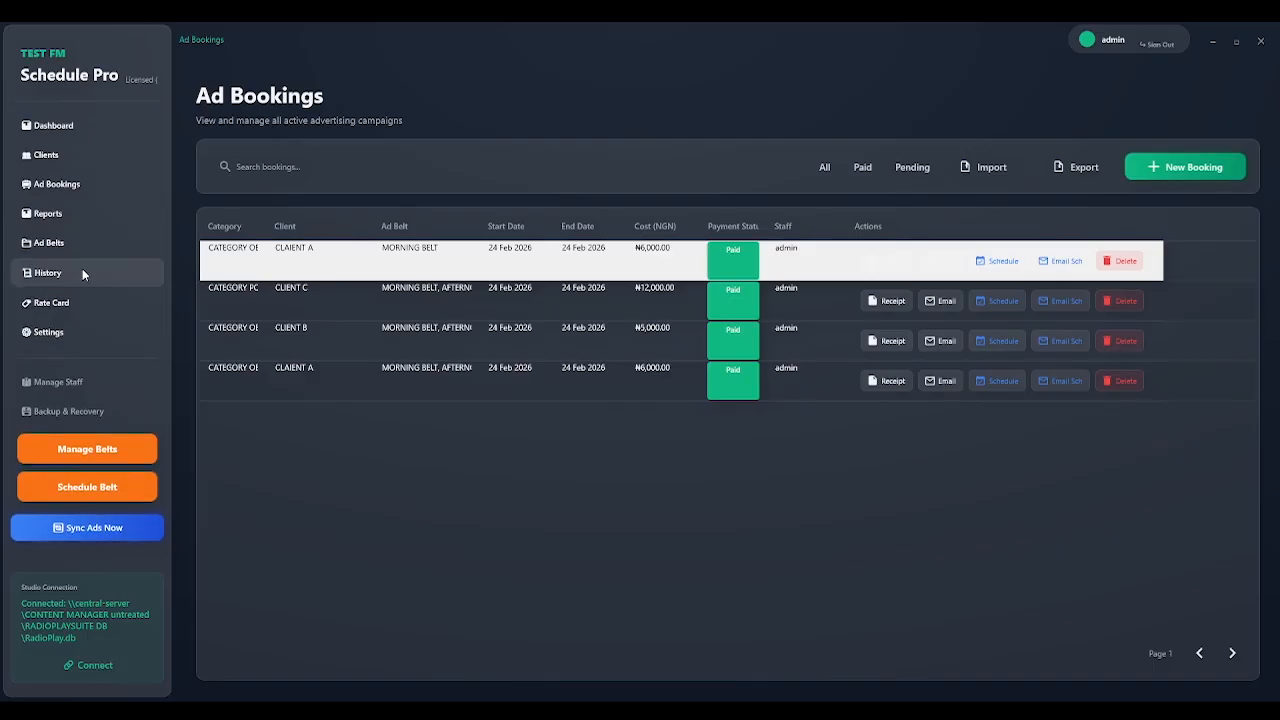
{"action": "left_click", "coordinate": [76, 302]}
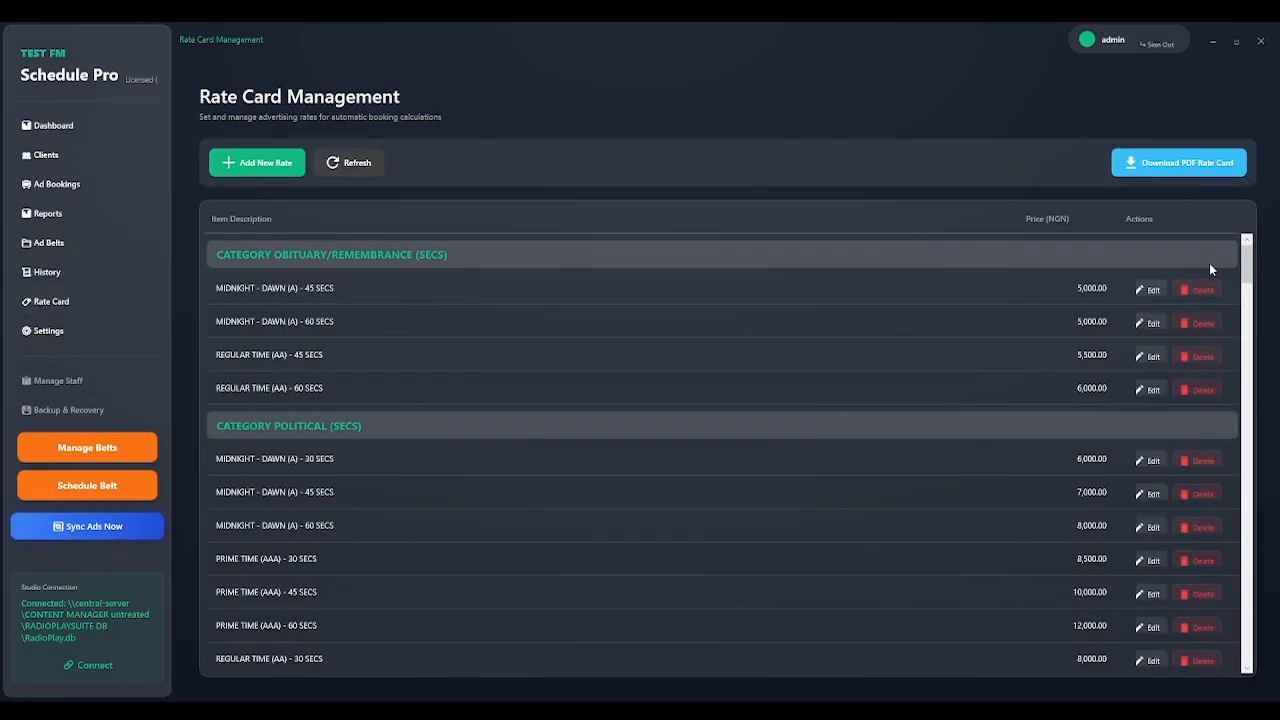
{"action": "left_click_drag", "start_coordinate": [1249, 278], "coordinate": [1222, 229]}
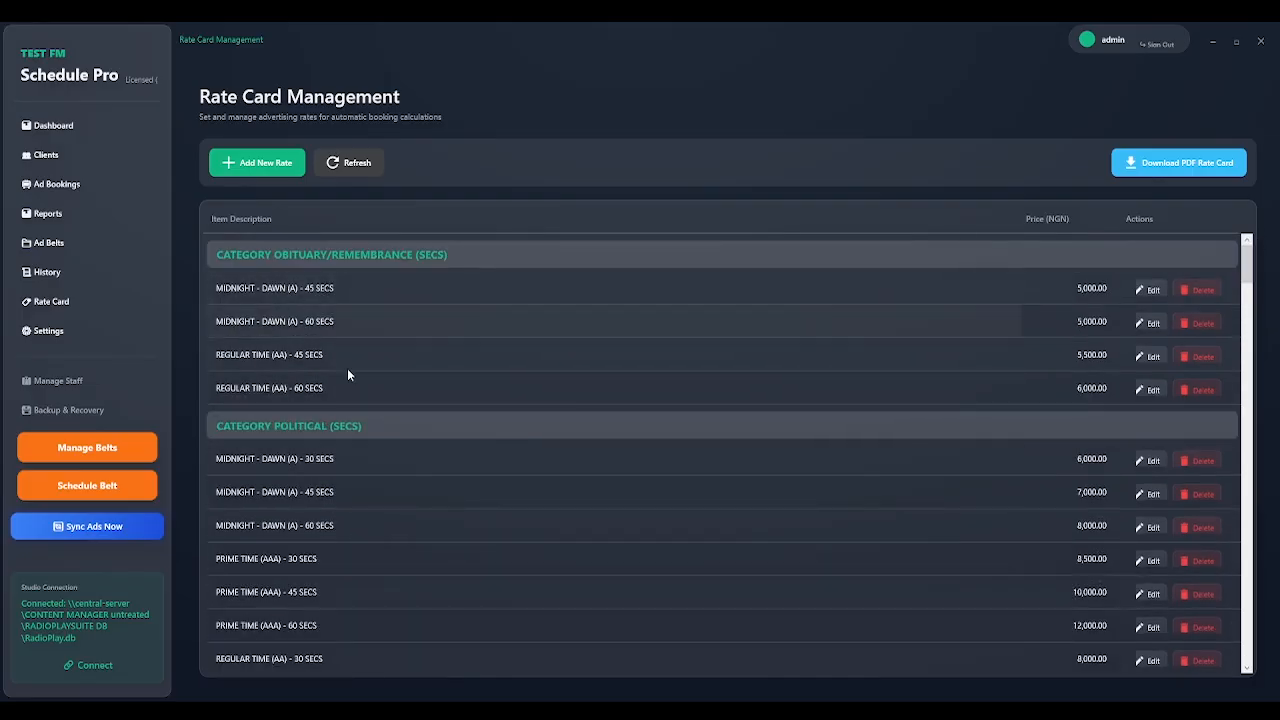
{"action": "left_click", "coordinate": [77, 184]}
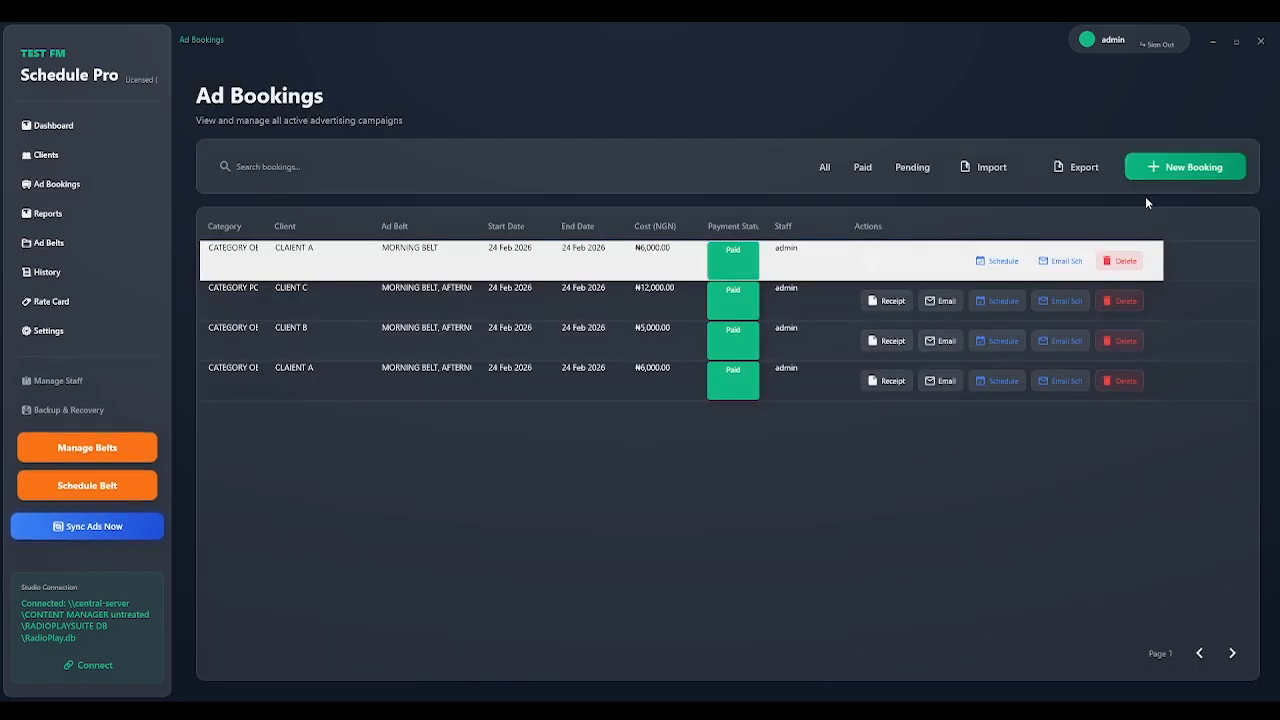
Start a new ad booking for CLAIENT A under CATEGORY POLITICAL (SECS) on MORNING BELT.
{"action": "left_click", "coordinate": [1168, 172]}
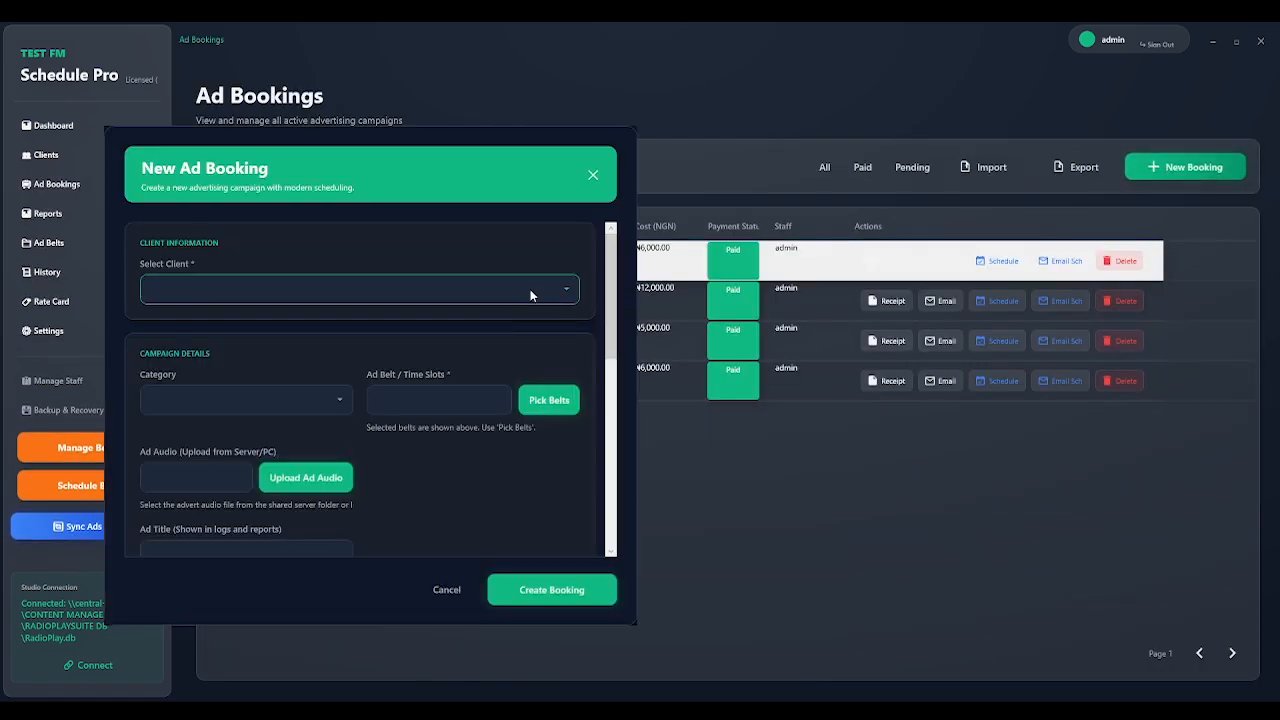
{"action": "left_click", "coordinate": [533, 292]}
{"action": "left_click", "coordinate": [352, 318]}
{"action": "left_click", "coordinate": [333, 399]}
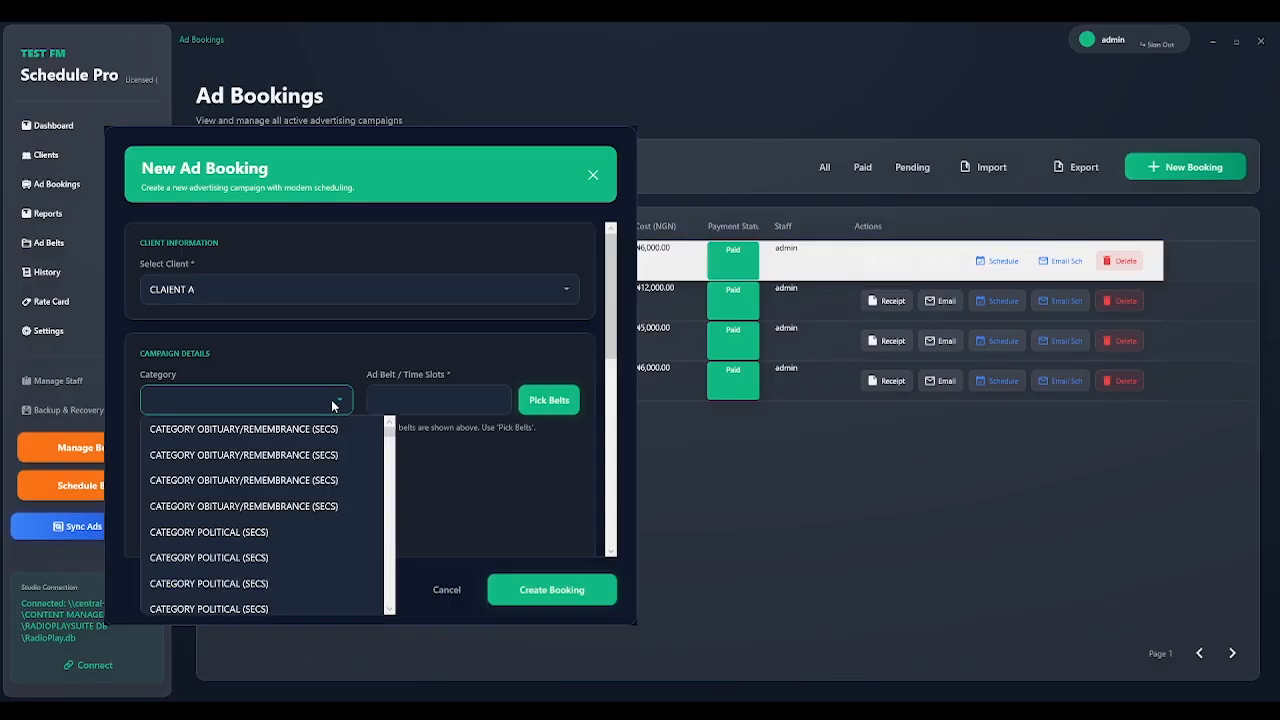
{"action": "left_click", "coordinate": [274, 531]}
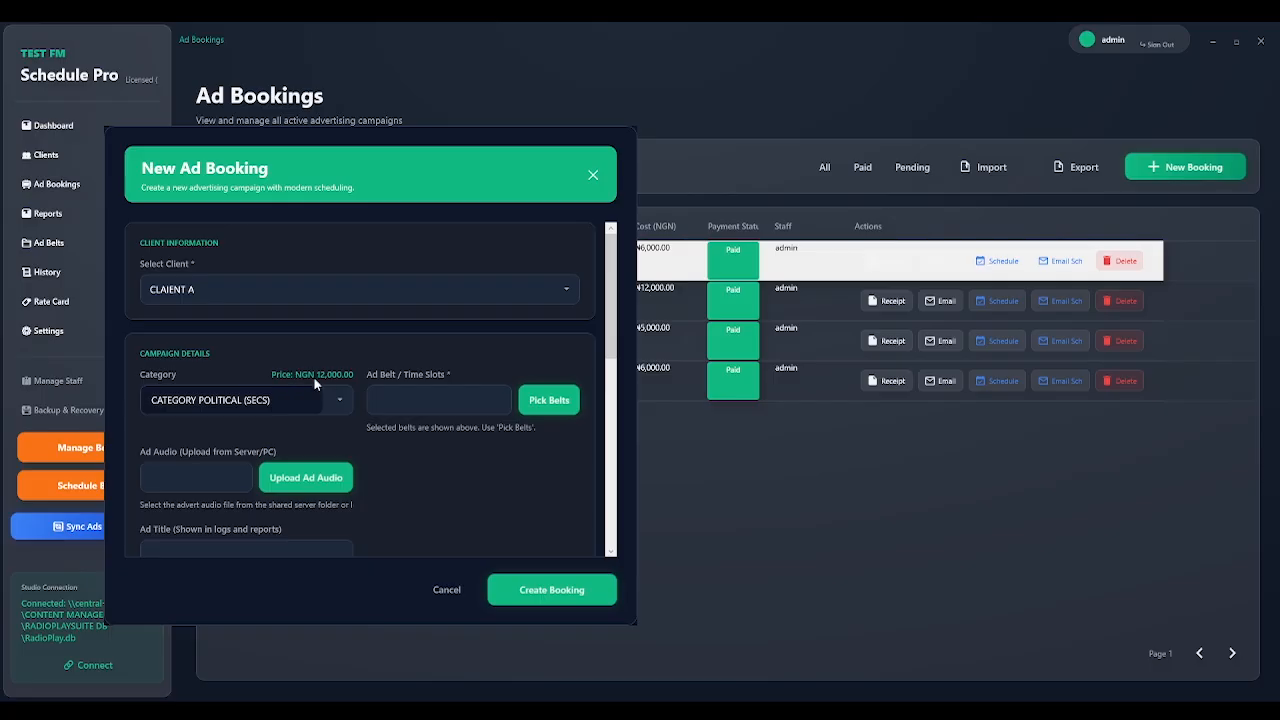
{"action": "left_click", "coordinate": [548, 405]}
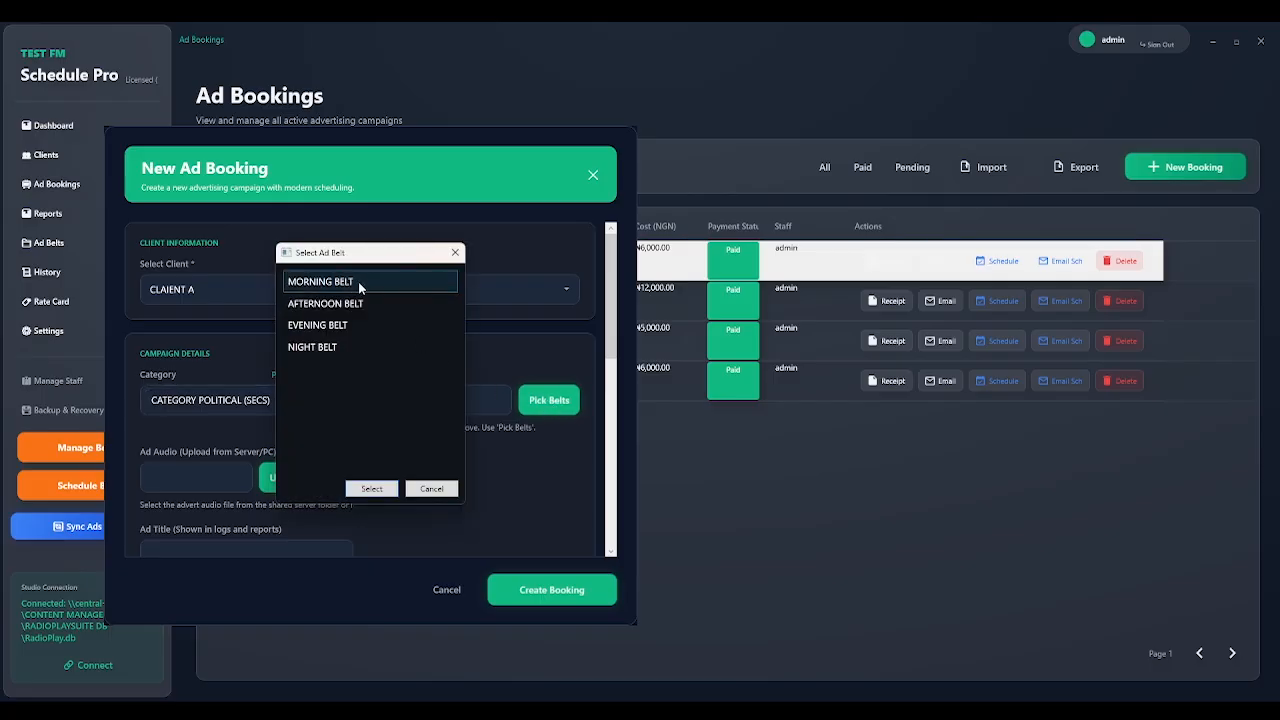
{"action": "left_click", "coordinate": [358, 282]}
{"action": "left_click", "coordinate": [387, 490]}
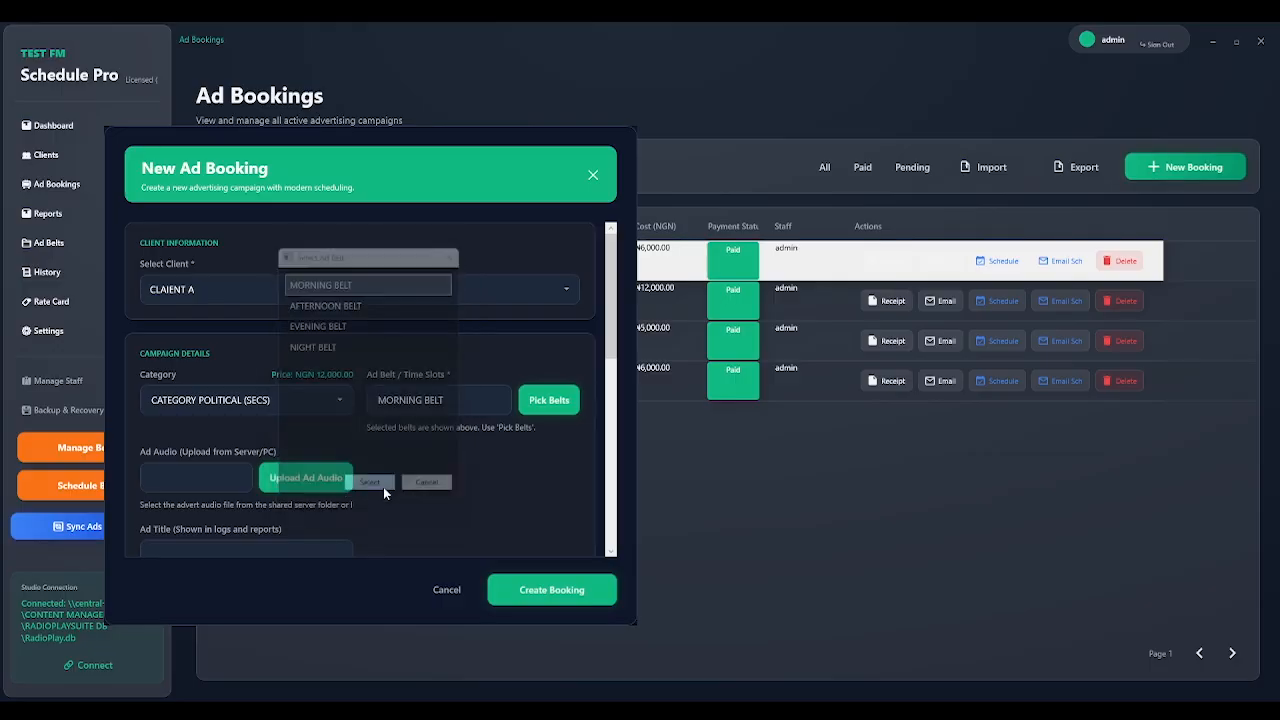
Check the audio file browser and the start and end date calendars, leaving them unchanged.
{"action": "left_click_drag", "start_coordinate": [610, 284], "coordinate": [609, 329]}
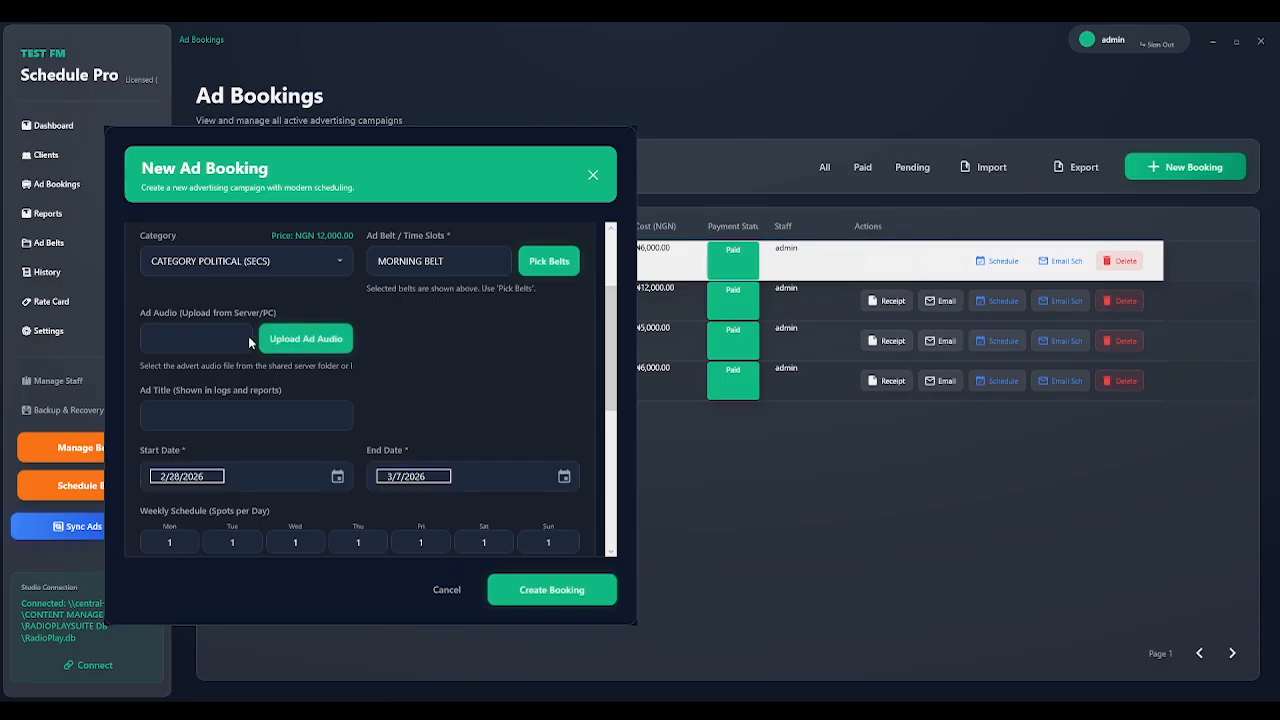
{"action": "left_click", "coordinate": [285, 346]}
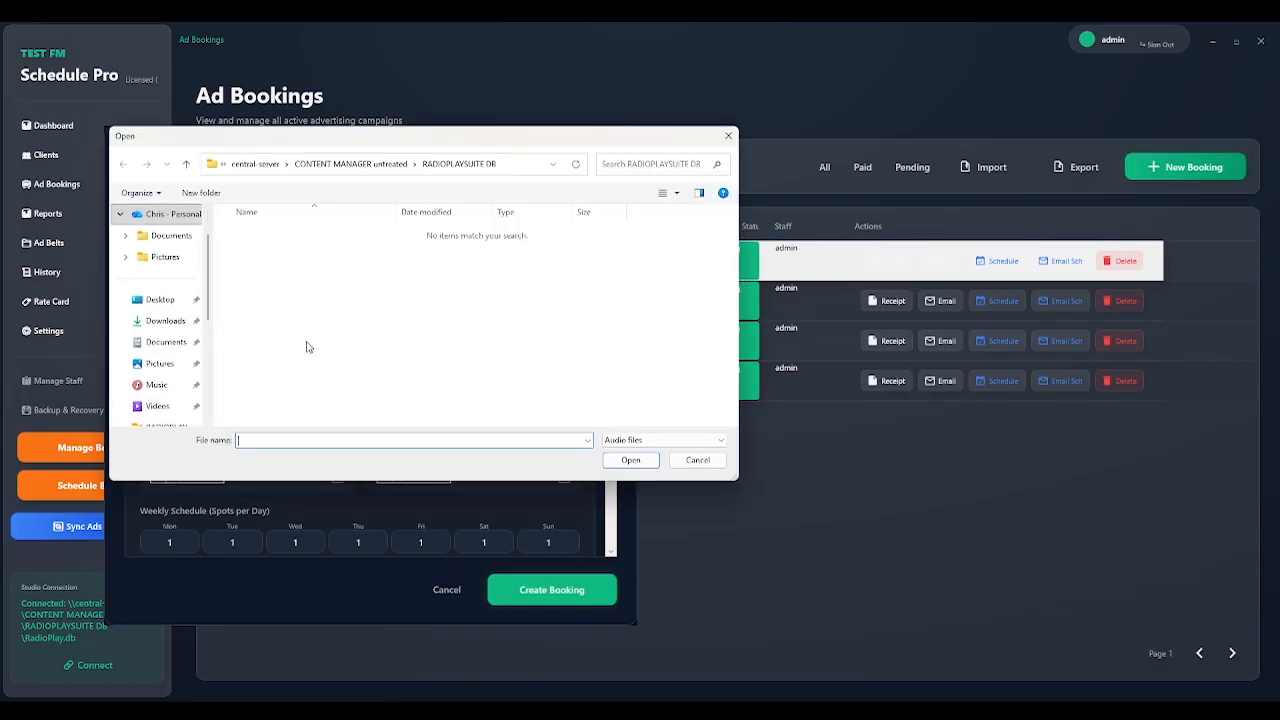
{"action": "left_click", "coordinate": [697, 460]}
{"action": "left_click", "coordinate": [289, 420]}
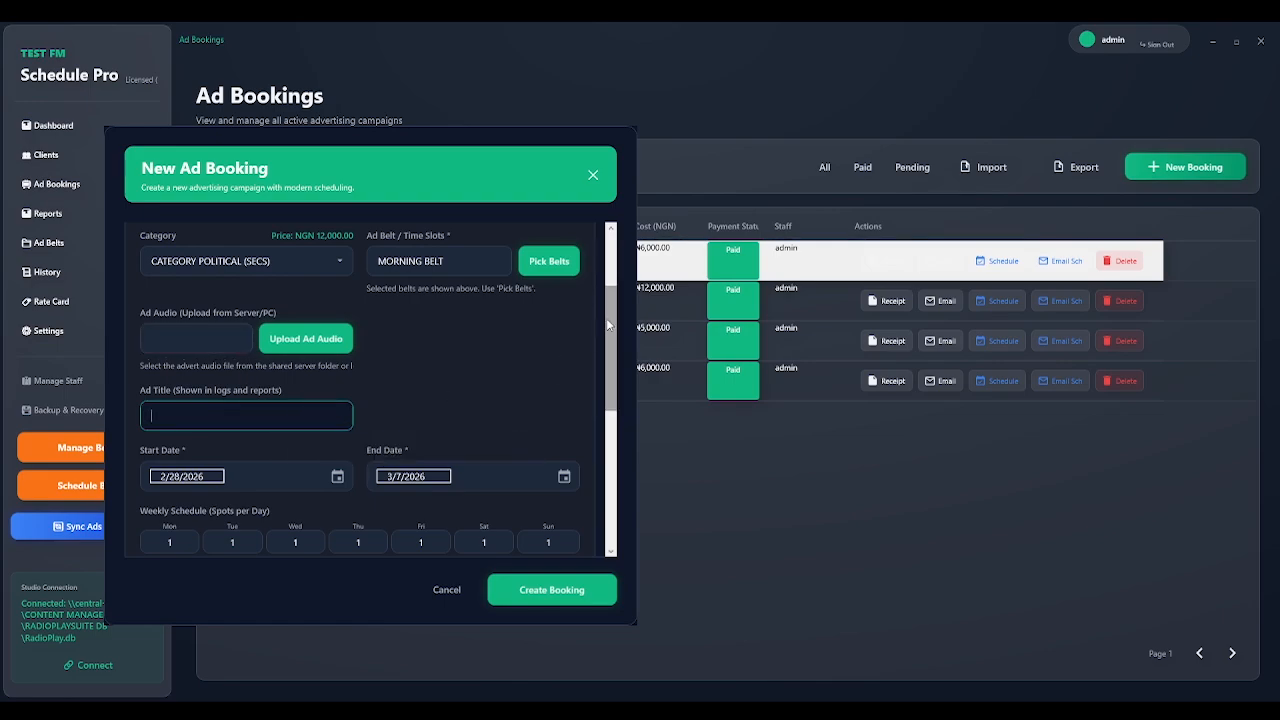
{"action": "left_click_drag", "start_coordinate": [611, 342], "coordinate": [611, 377]}
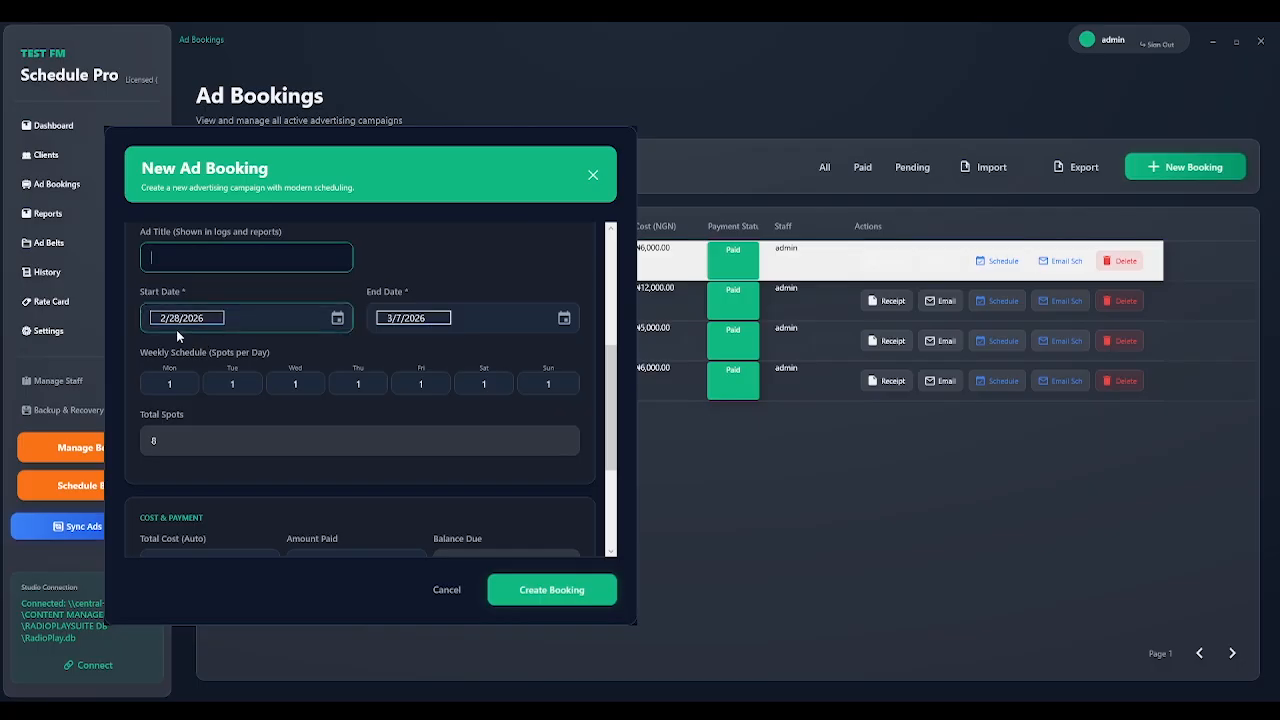
{"action": "left_click", "coordinate": [337, 318]}
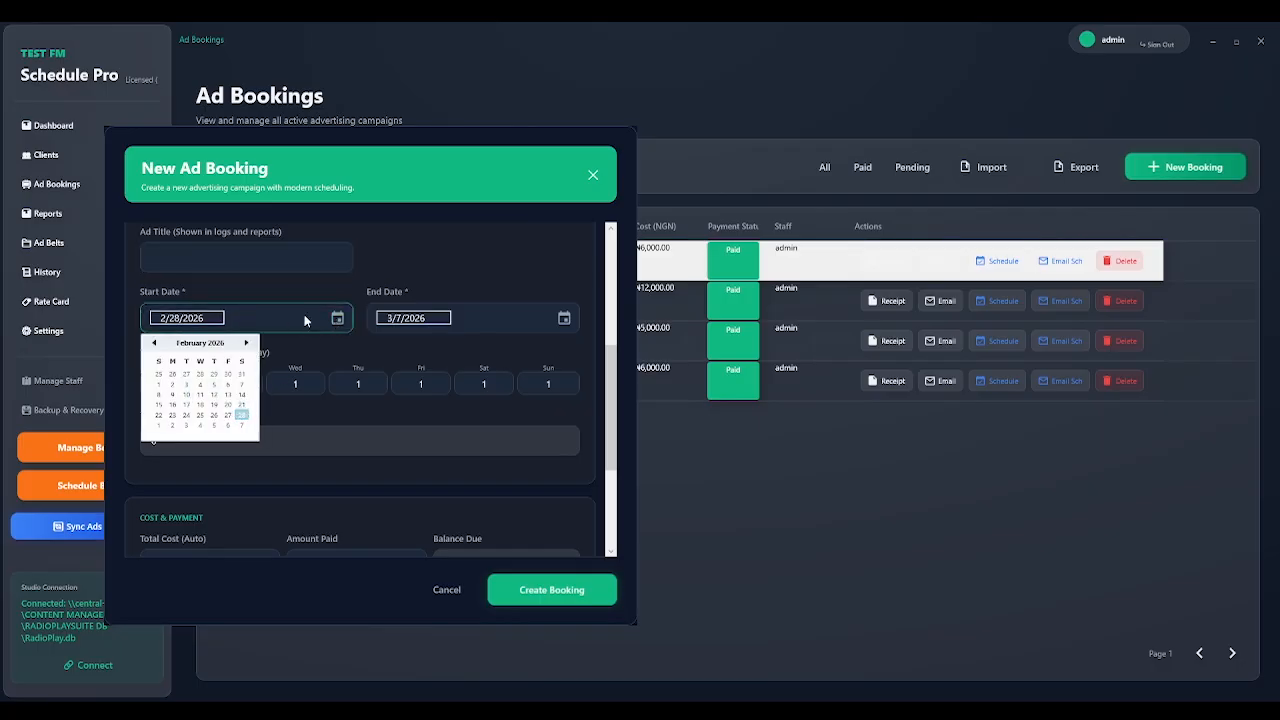
{"action": "left_click", "coordinate": [302, 289]}
{"action": "left_click", "coordinate": [563, 320]}
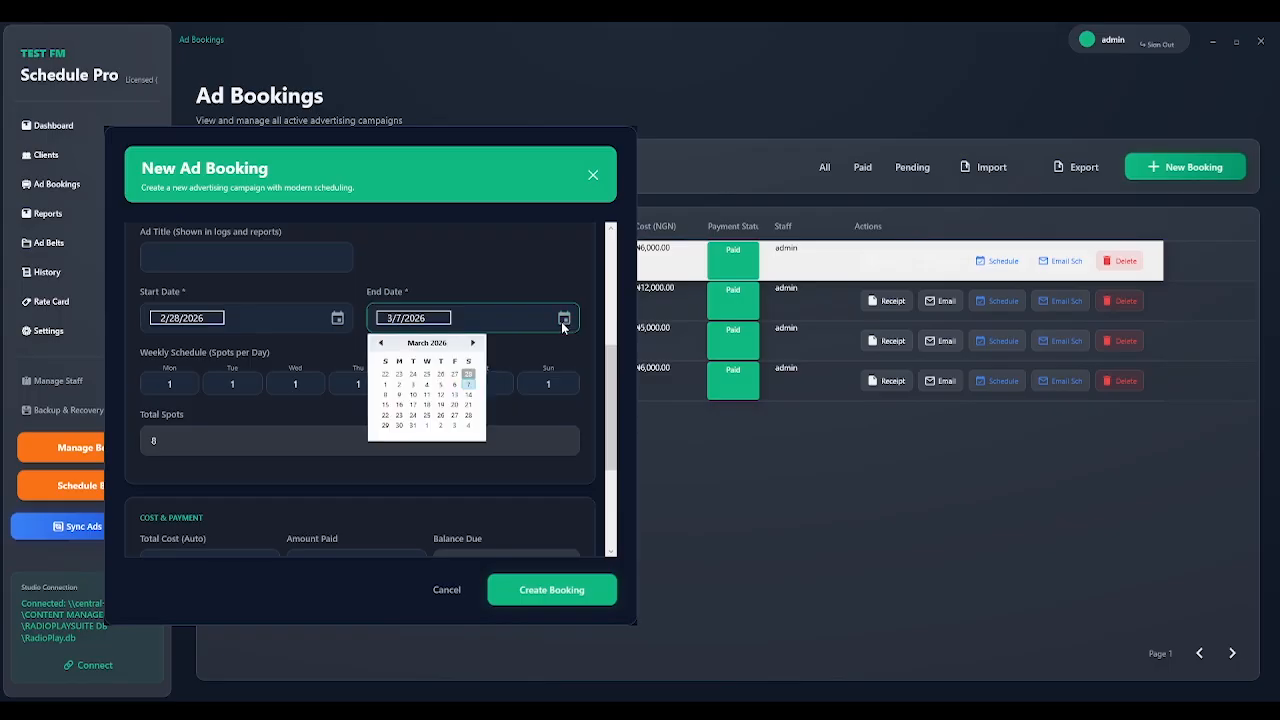
{"action": "left_click", "coordinate": [452, 274]}
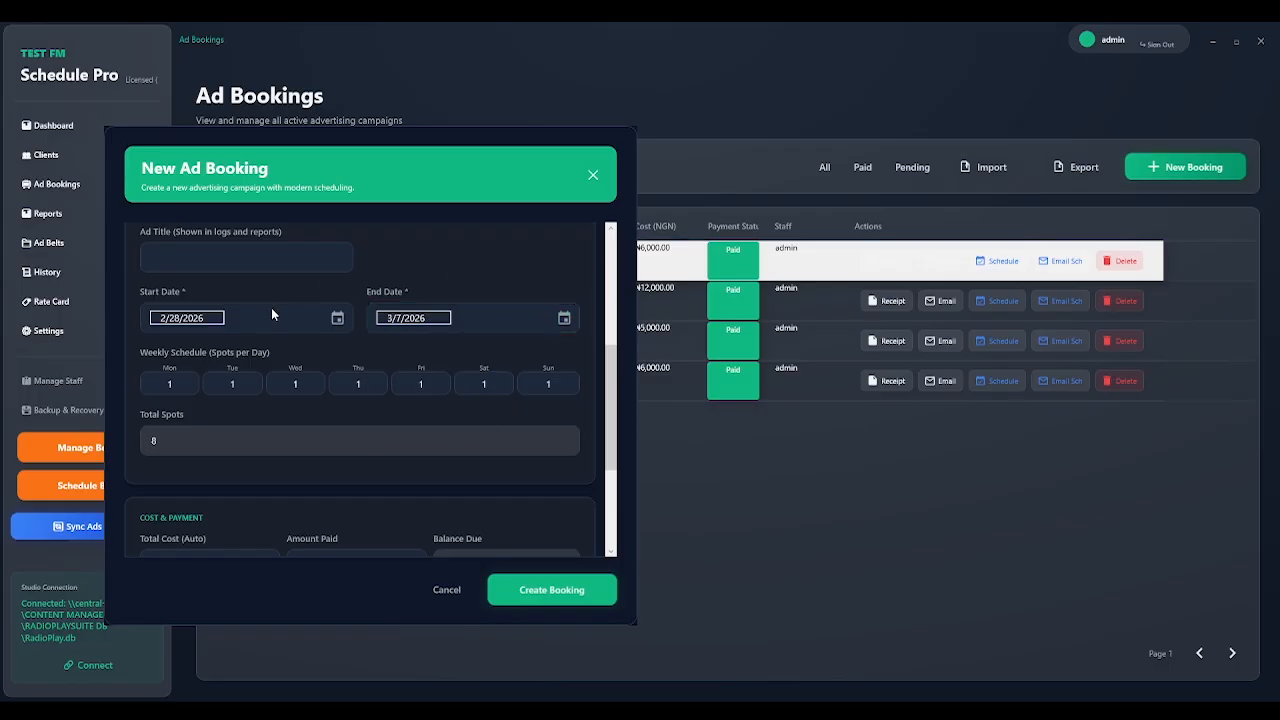
Review the weekday spot counts and the form's eight-spot, ₦96,000 total cost.
{"action": "left_click", "coordinate": [184, 384]}
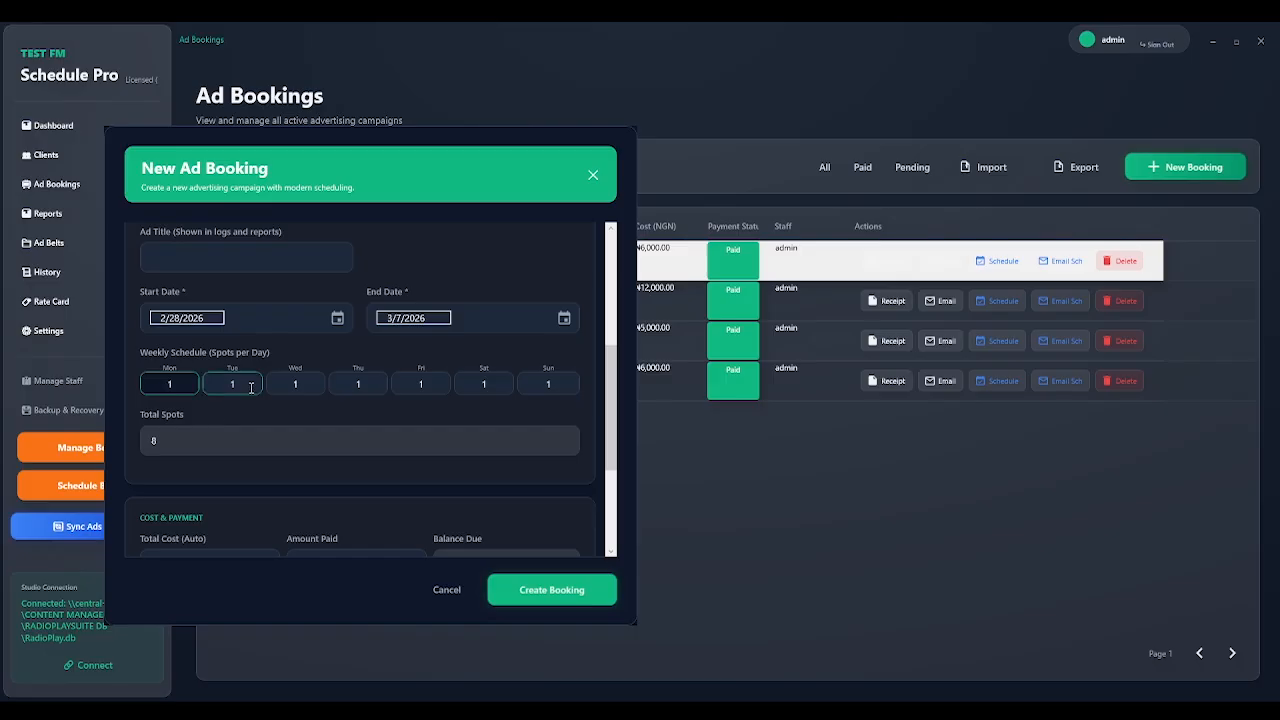
{"action": "left_click", "coordinate": [251, 388]}
{"action": "left_click", "coordinate": [299, 386]}
{"action": "left_click", "coordinate": [360, 387]}
{"action": "left_click", "coordinate": [420, 385]}
{"action": "left_click", "coordinate": [460, 386]}
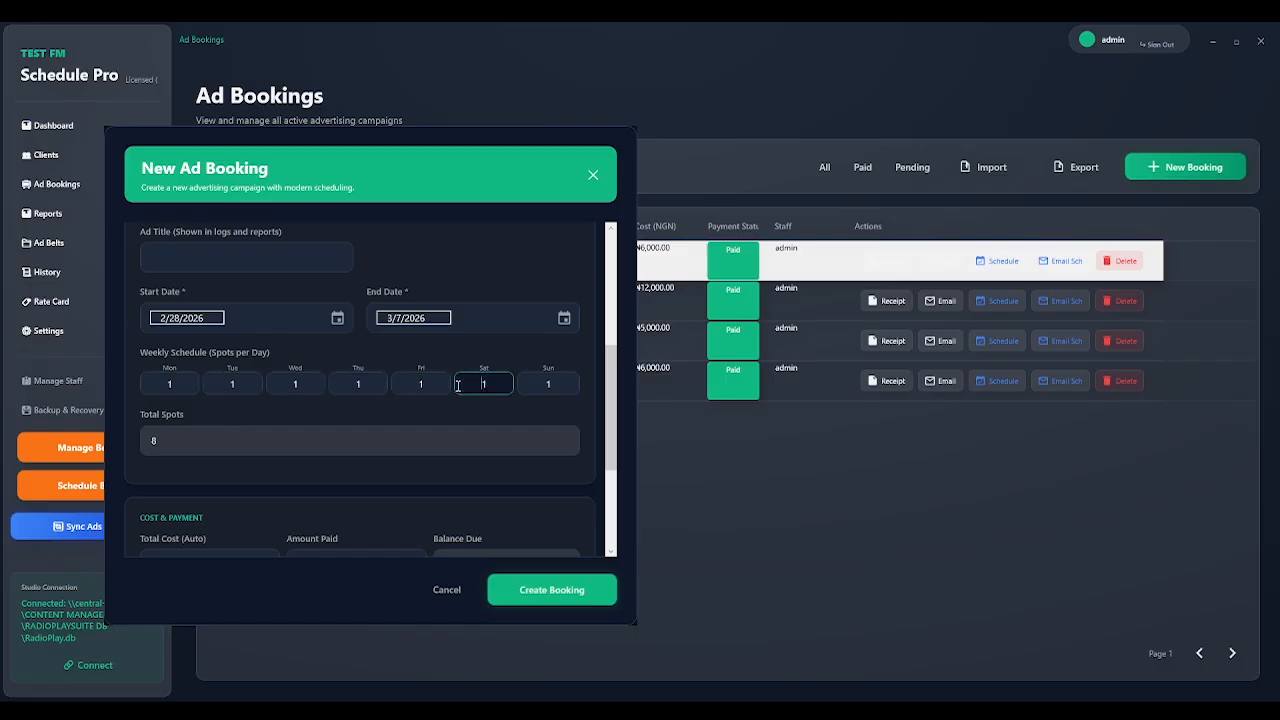
{"action": "scroll", "coordinate": [612, 365], "scroll_direction": "up", "scroll_amount": 4}
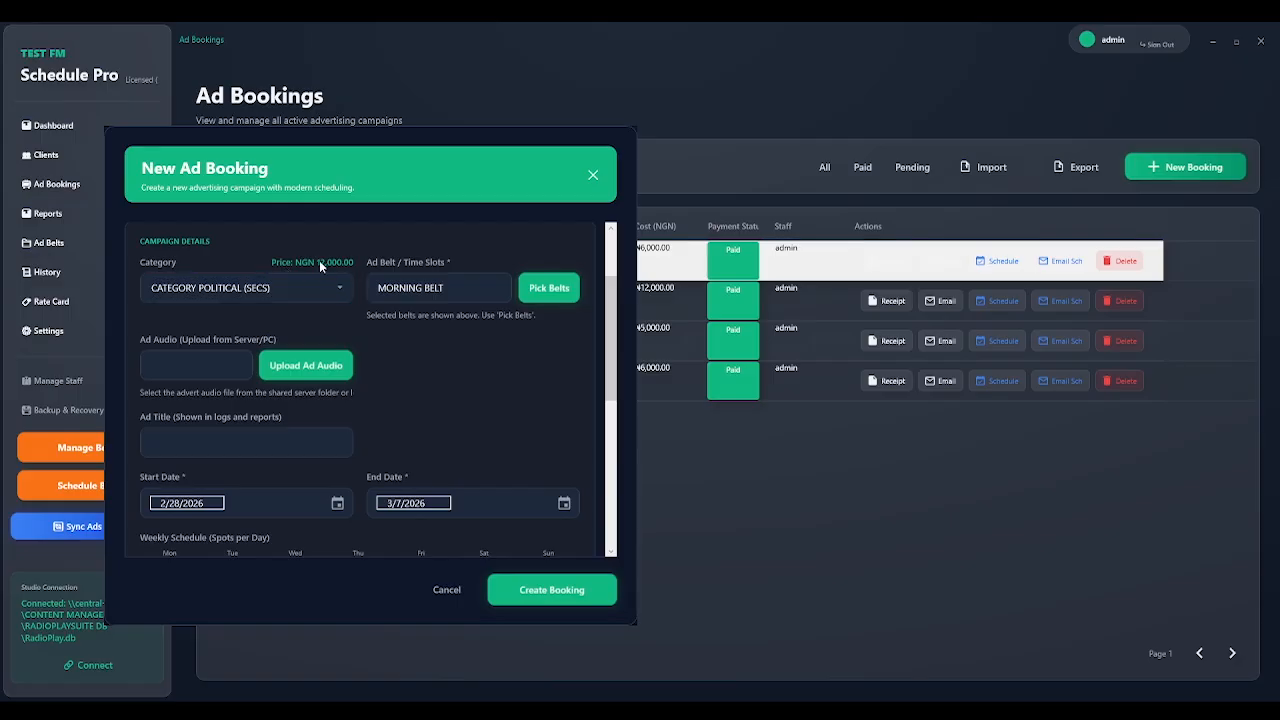
{"action": "scroll", "coordinate": [611, 320], "scroll_direction": "down", "scroll_amount": 1}
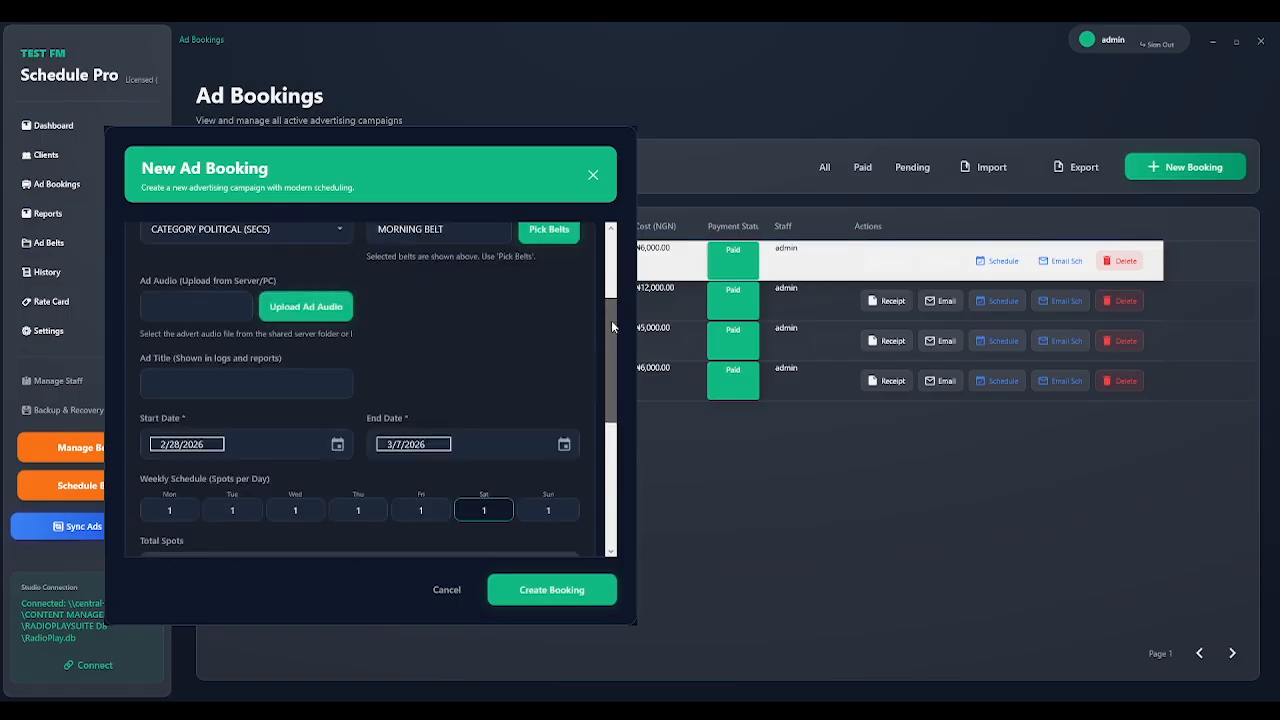
{"action": "scroll", "coordinate": [611, 320], "scroll_direction": "down", "scroll_amount": 3}
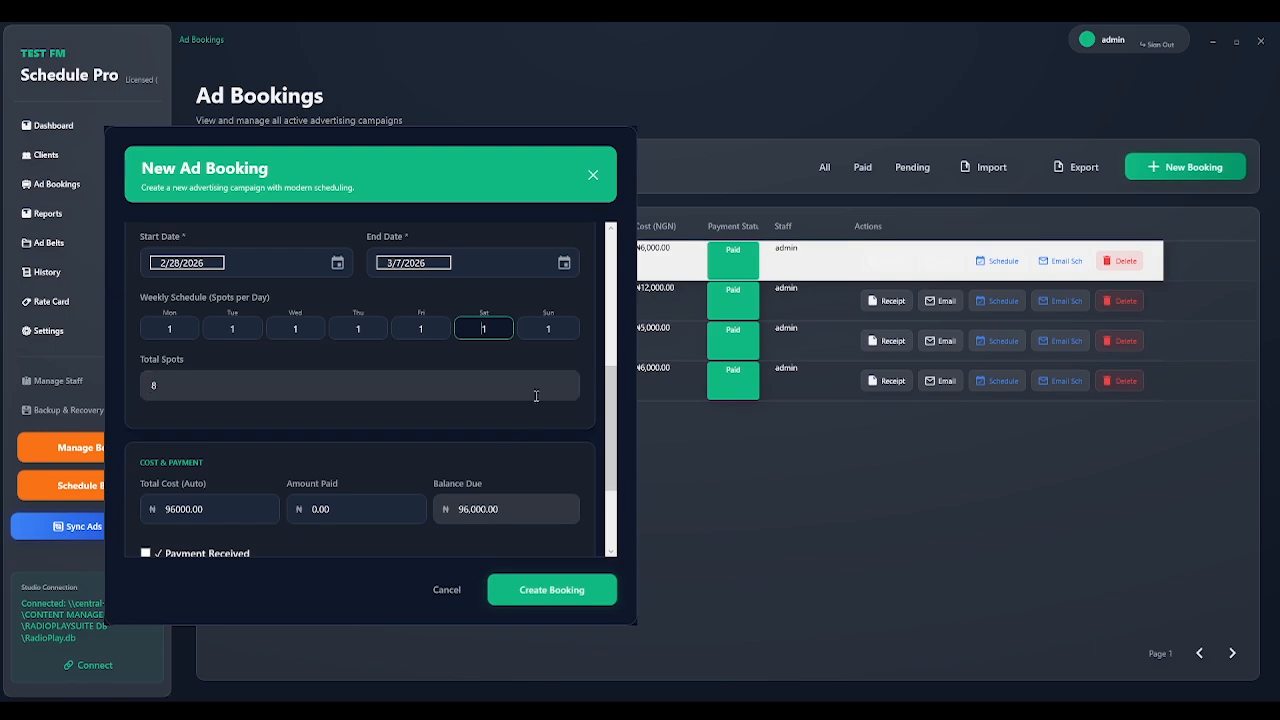
{"action": "scroll", "coordinate": [611, 422], "scroll_direction": "down", "scroll_amount": 2}
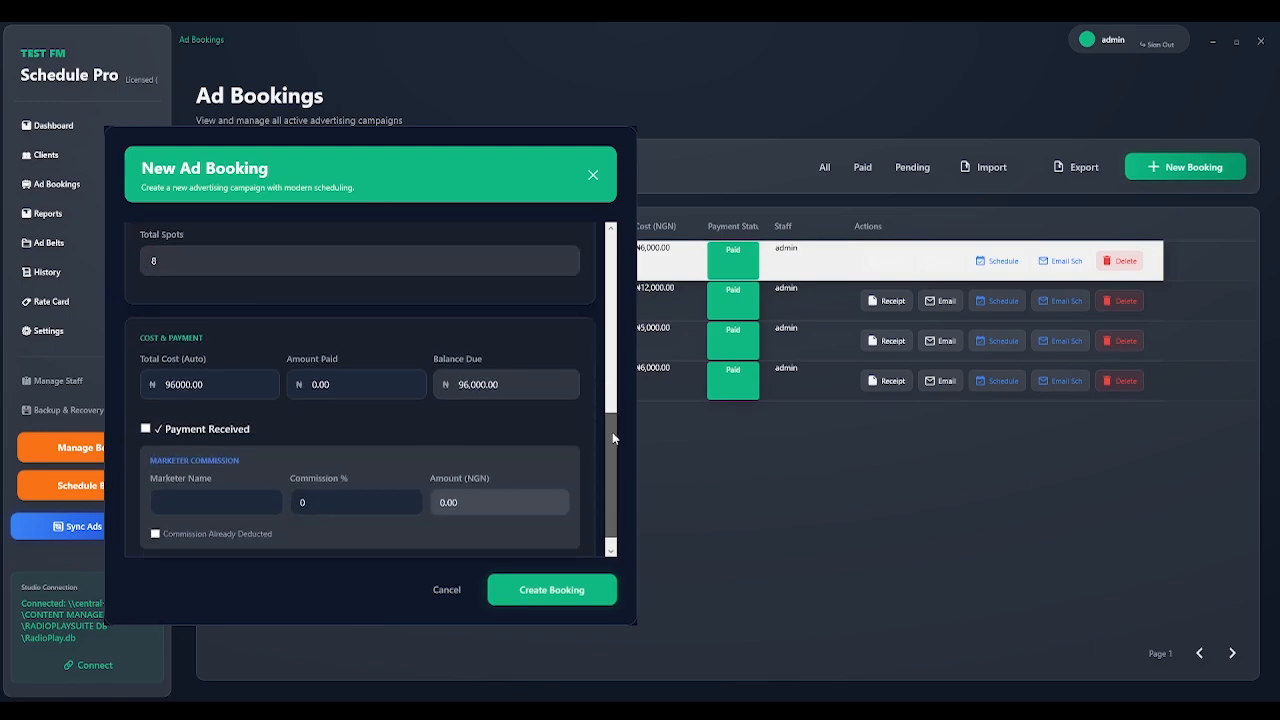
{"action": "scroll", "coordinate": [623, 357], "scroll_direction": "up", "scroll_amount": 4}
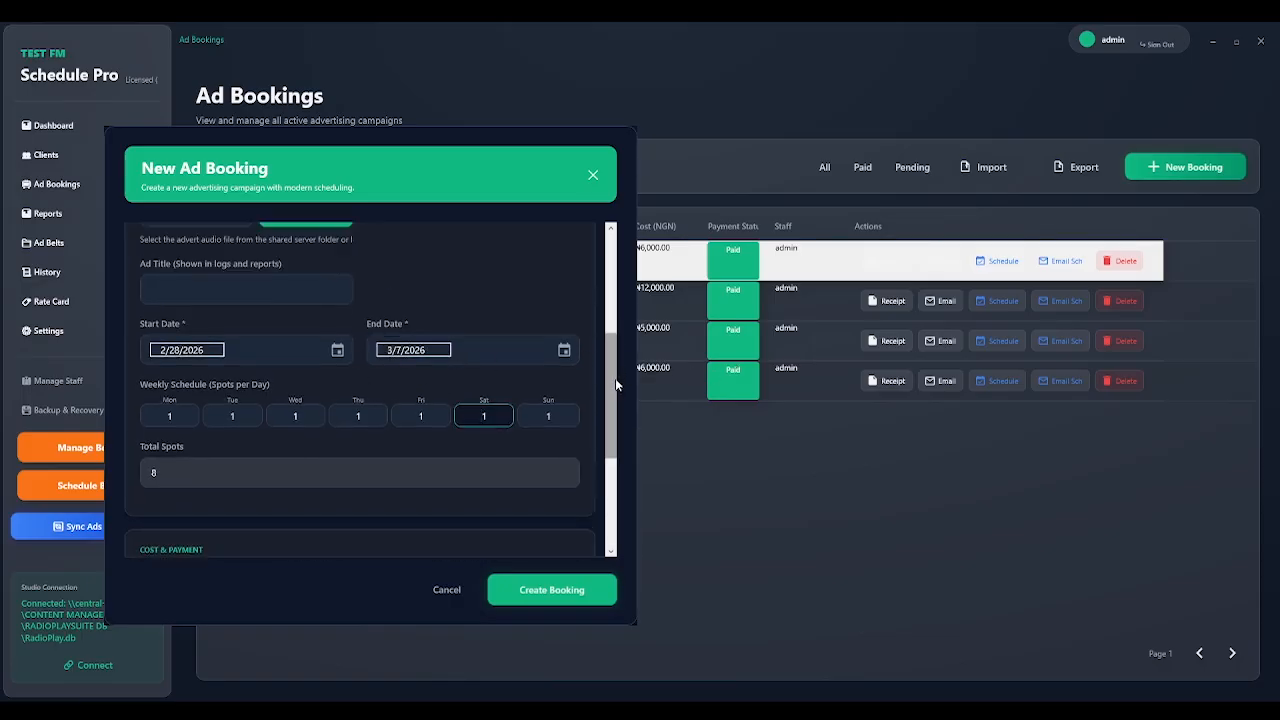
{"action": "left_click_drag", "start_coordinate": [615, 378], "coordinate": [615, 300]}
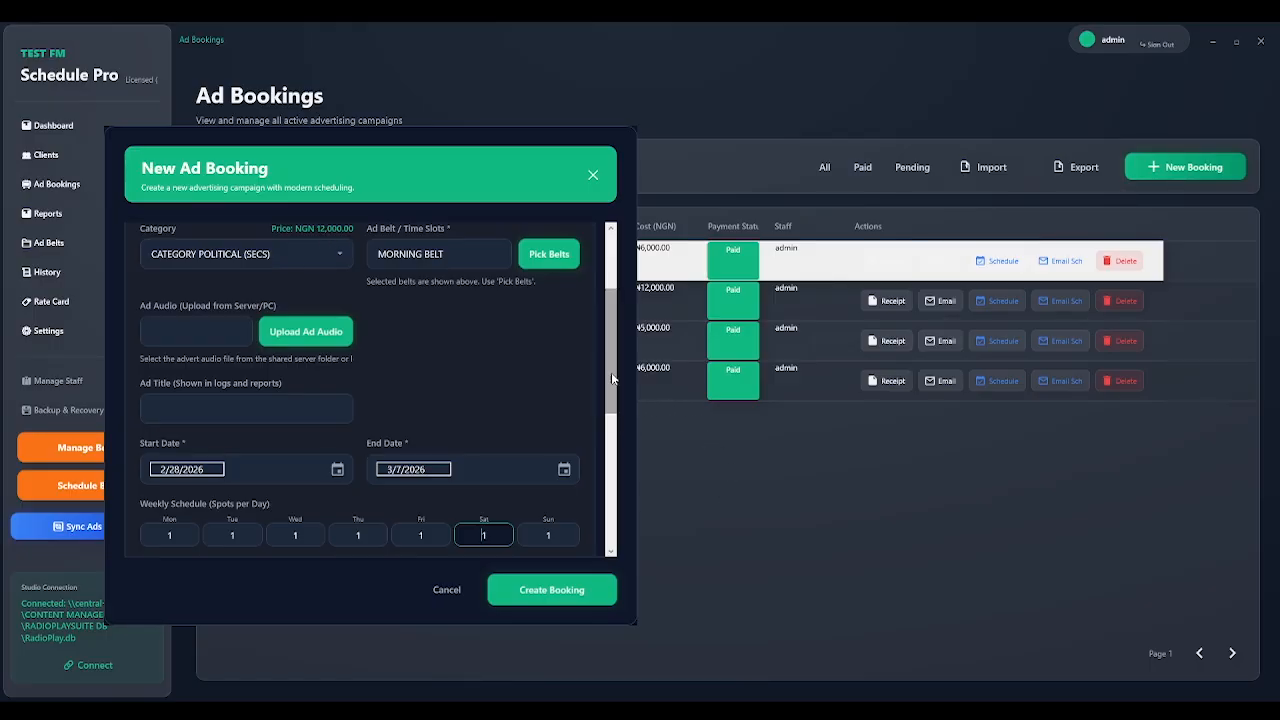
{"action": "left_click_drag", "start_coordinate": [611, 378], "coordinate": [612, 434]}
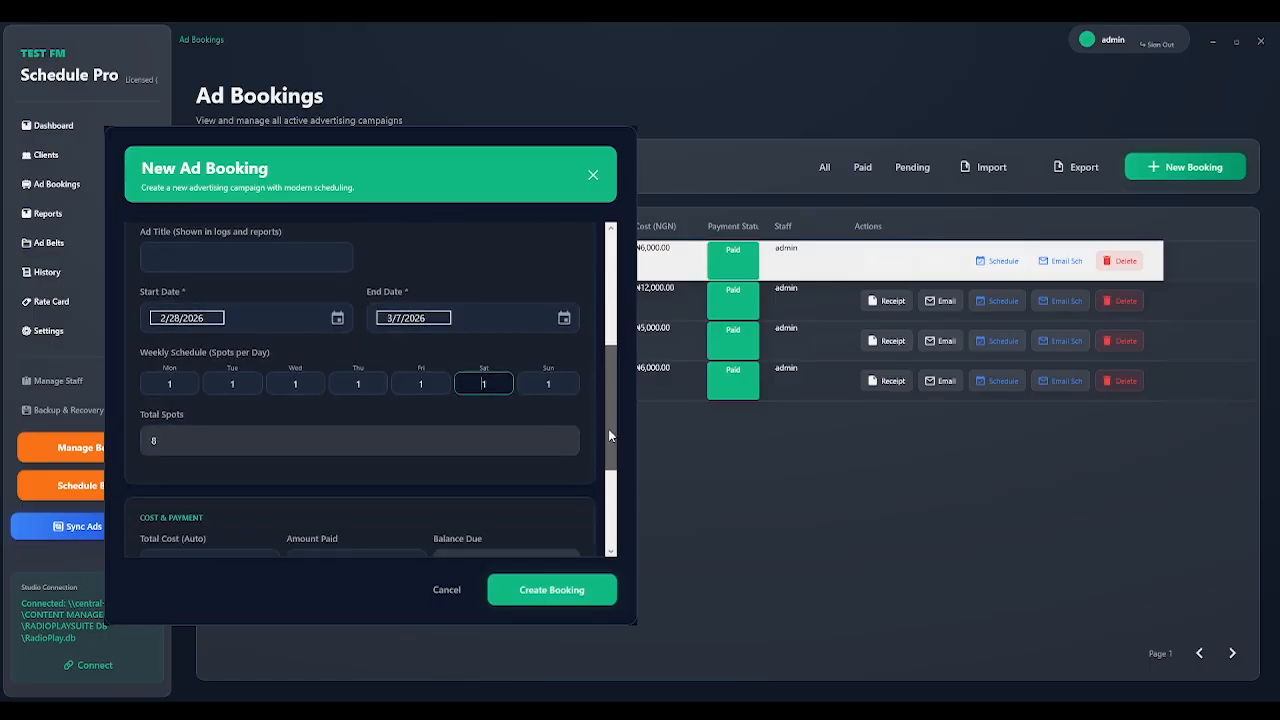
Clear the Tuesday-to-Sunday spot counts, leaving only Monday's spot.
{"action": "left_click", "coordinate": [251, 383]}
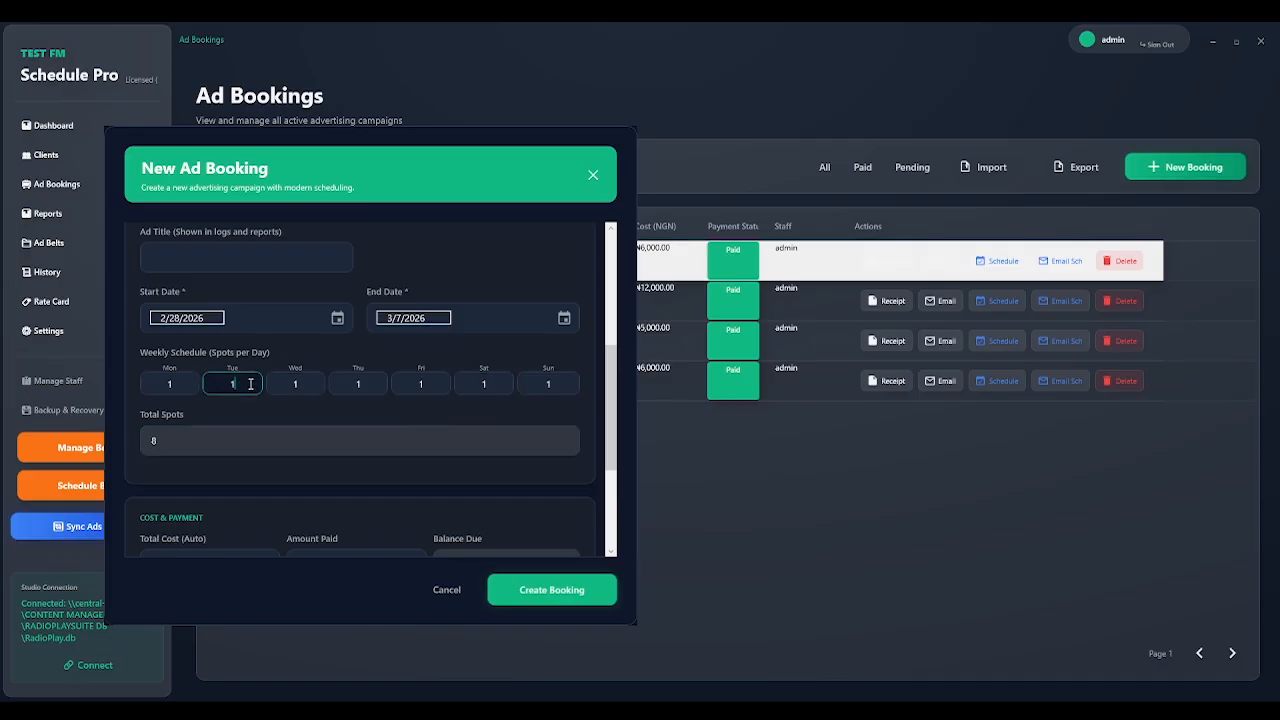
{"action": "key", "text": "BackSpace"}
{"action": "left_click", "coordinate": [312, 383]}
{"action": "key", "text": "BackSpace"}
{"action": "left_click", "coordinate": [372, 384]}
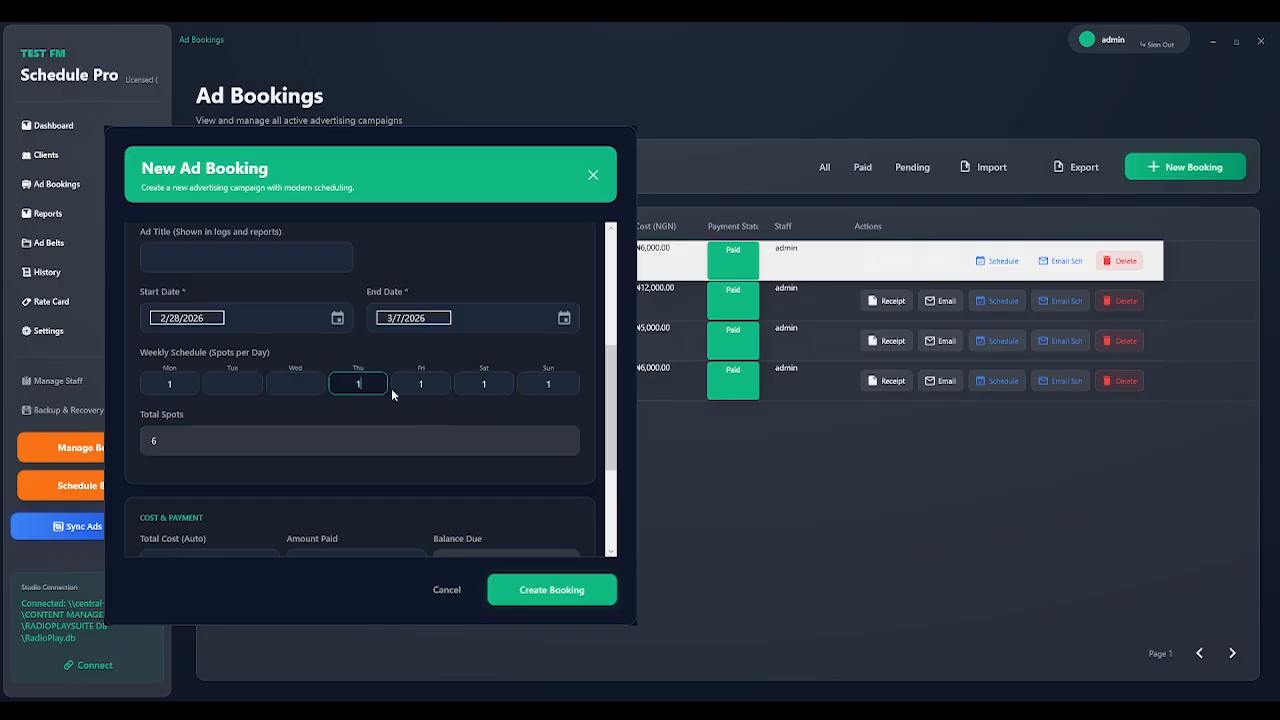
{"action": "key", "text": "BackSpace"}
{"action": "left_click", "coordinate": [437, 384]}
{"action": "key", "text": "BackSpace"}
{"action": "left_click", "coordinate": [502, 384]}
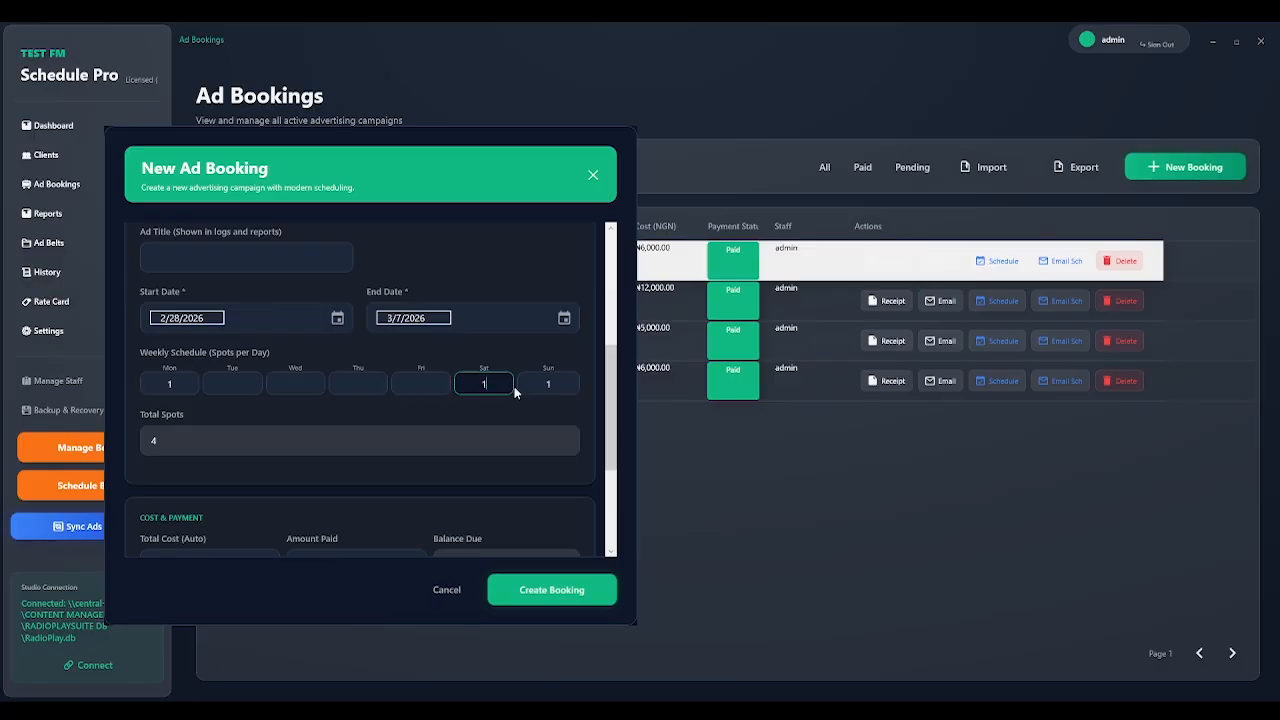
{"action": "key", "text": "BackSpace"}
{"action": "left_click", "coordinate": [551, 385]}
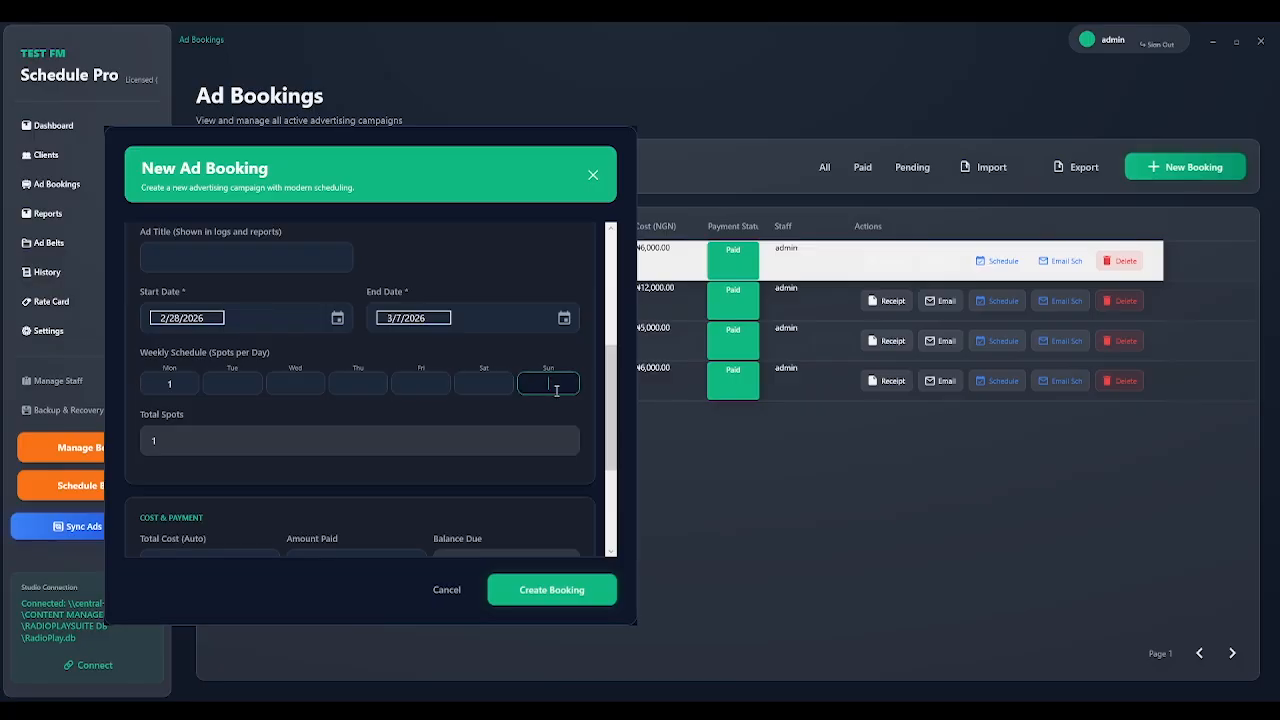
{"action": "left_click", "coordinate": [154, 438]}
Set both Start Date and End Date to 3/2/2026, bringing the total to 12000.00.
{"action": "left_click", "coordinate": [334, 319]}
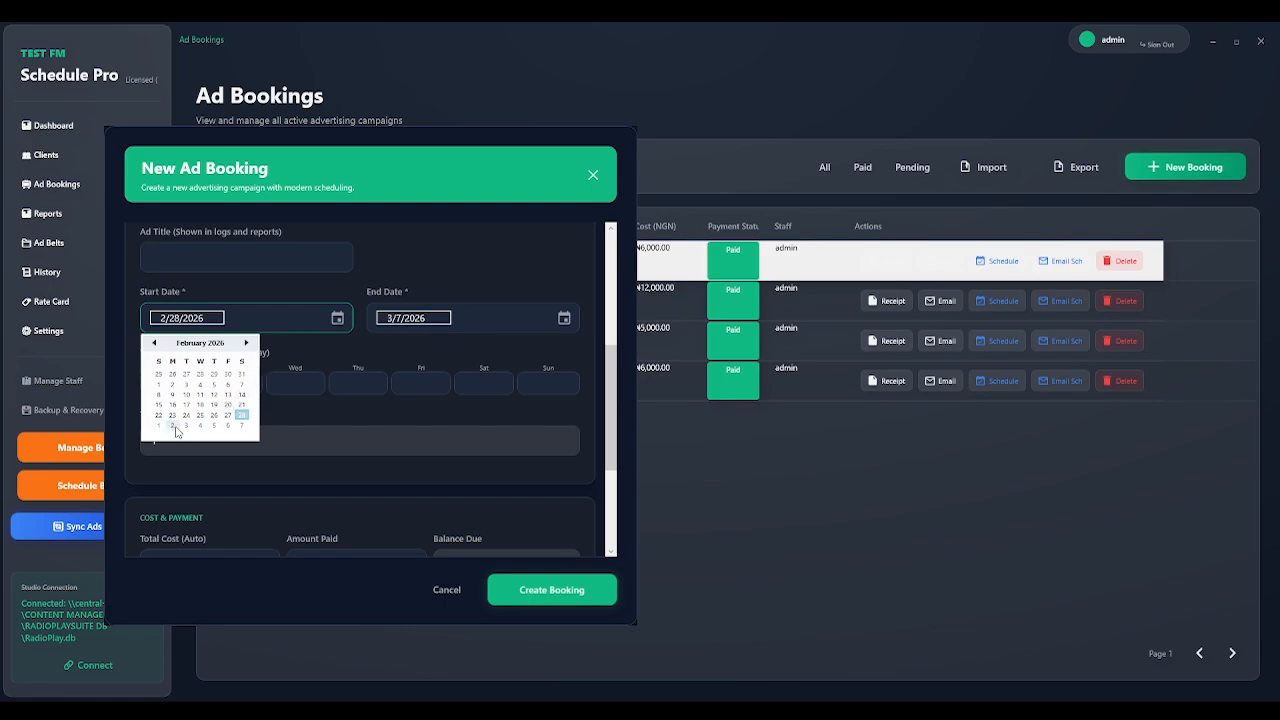
{"action": "left_click", "coordinate": [175, 427]}
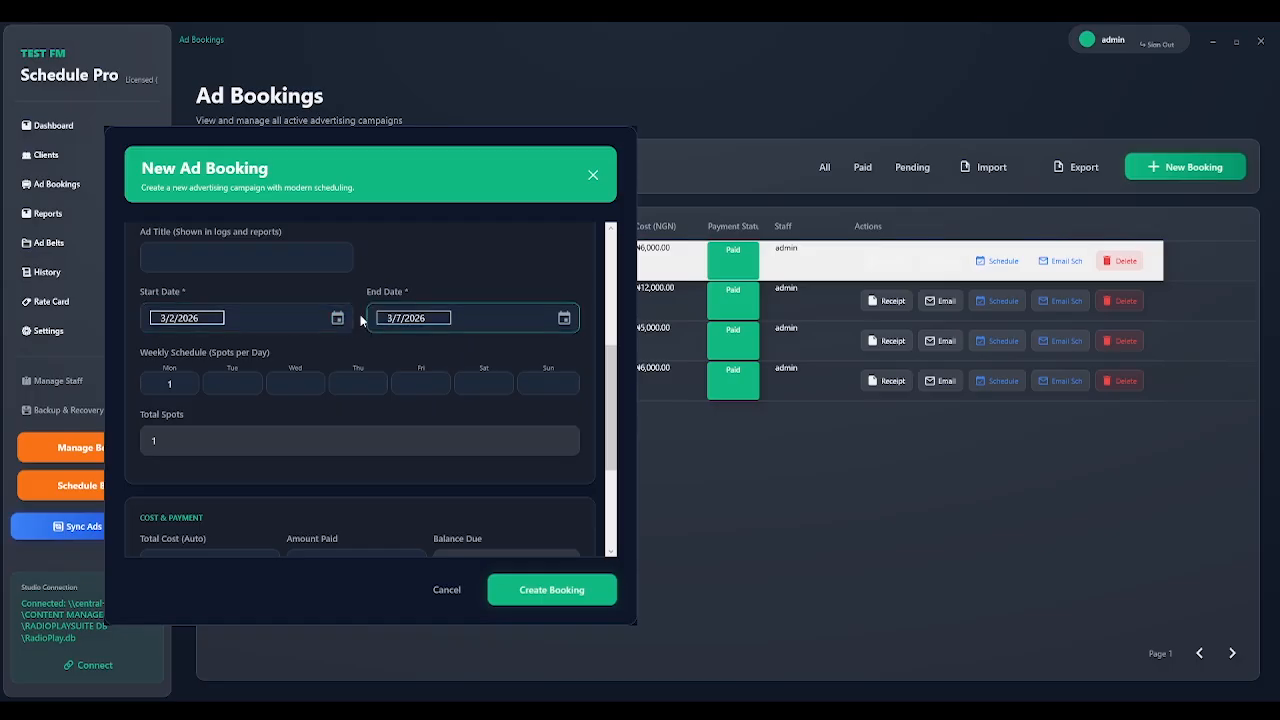
{"action": "left_click", "coordinate": [564, 319]}
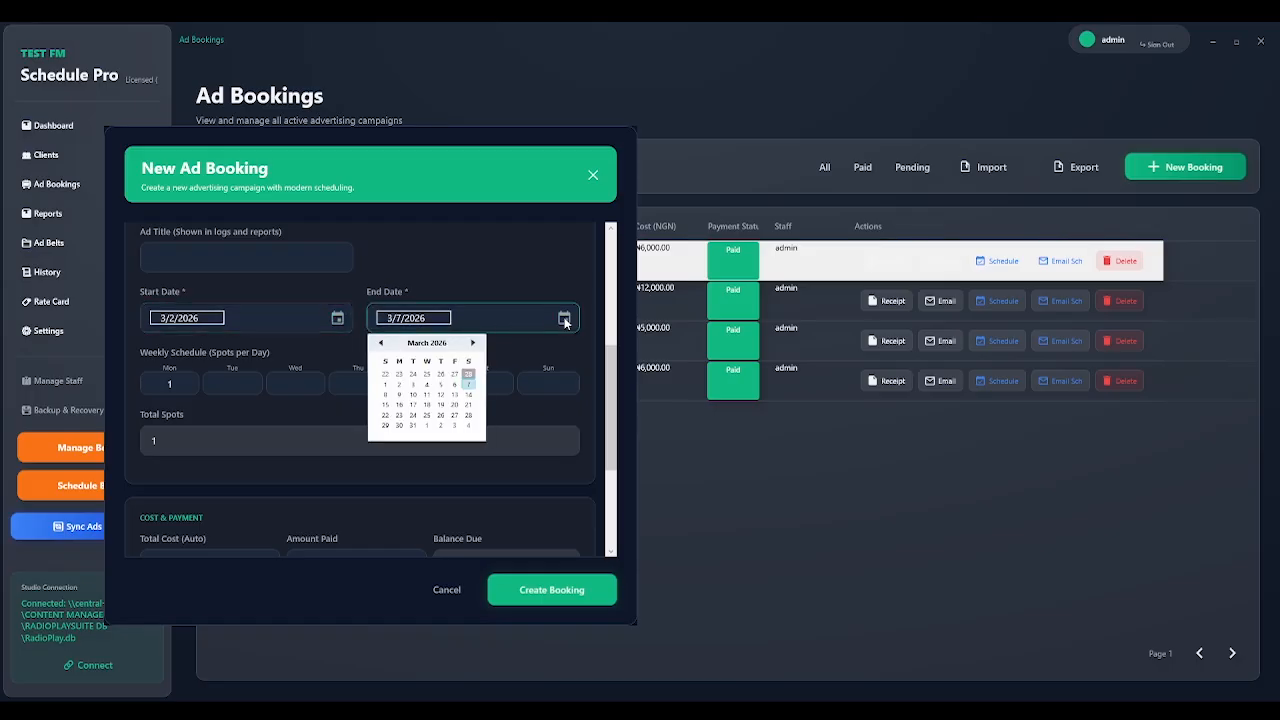
{"action": "left_click", "coordinate": [399, 384]}
{"action": "left_click_drag", "start_coordinate": [613, 357], "coordinate": [613, 429]}
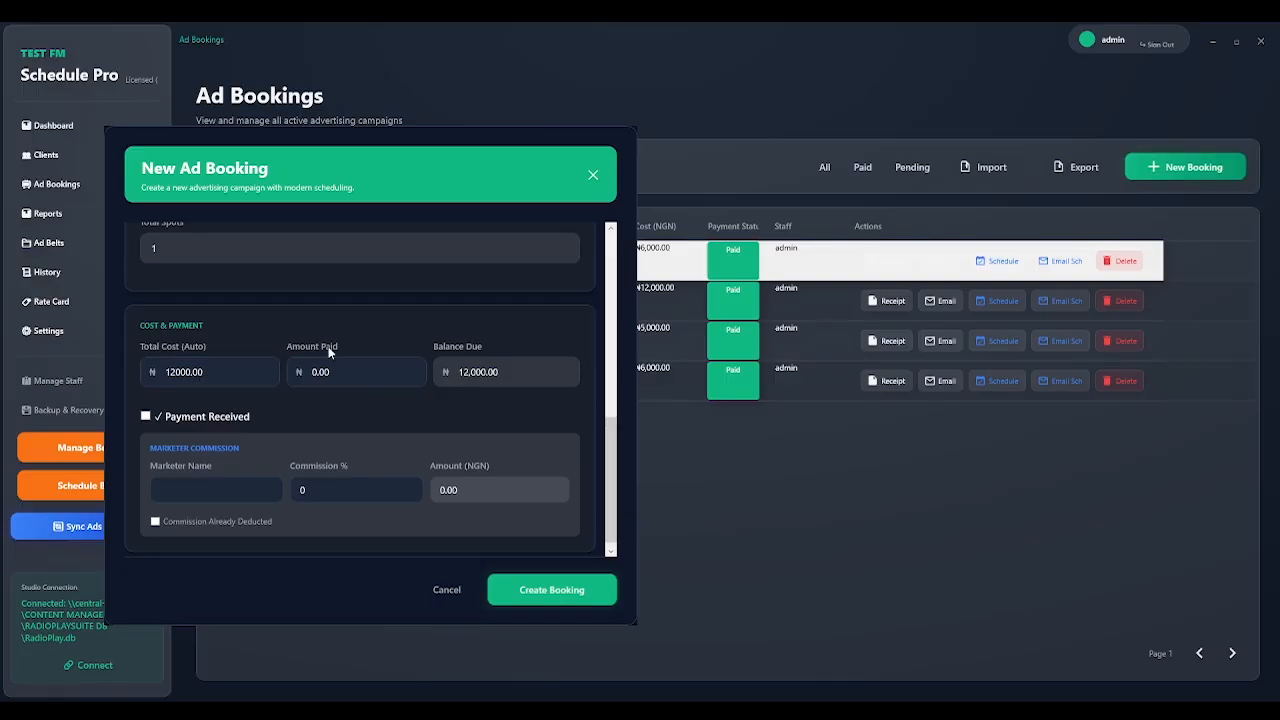
Enter 12000 as the amount paid and check the balance due.
{"action": "left_click", "coordinate": [318, 383]}
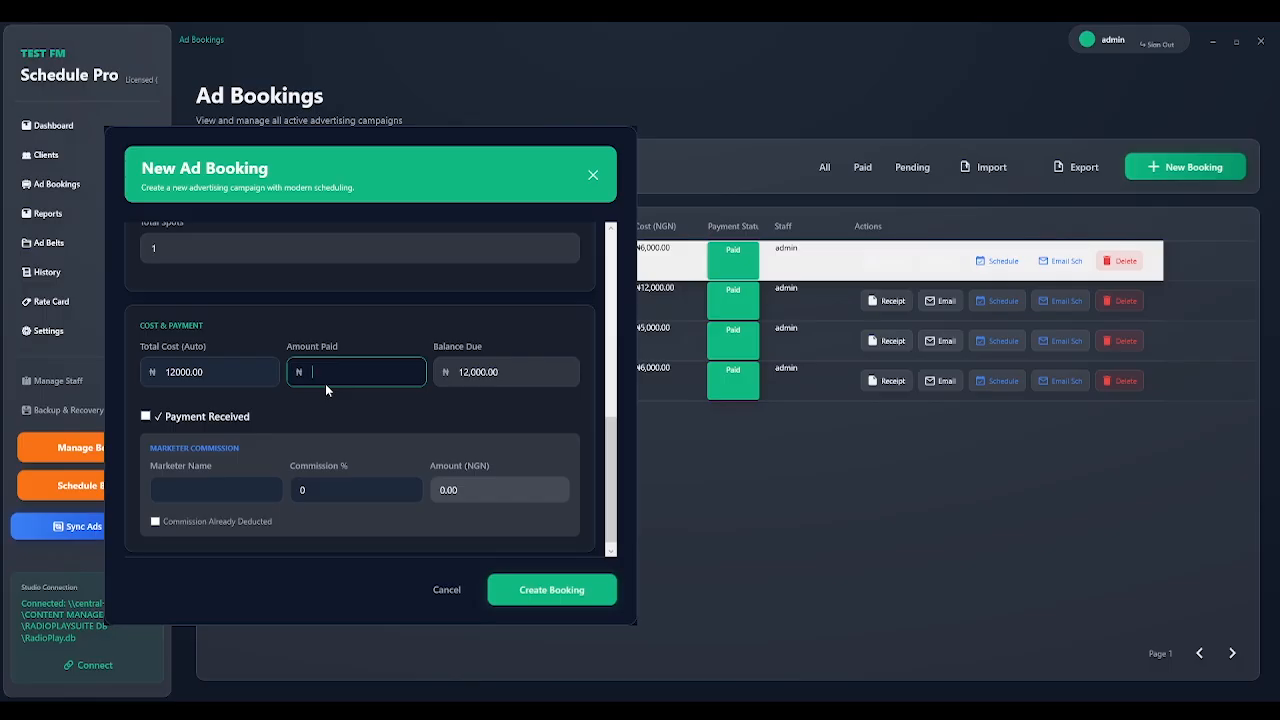
{"action": "type", "text": "12000"}
{"action": "left_click", "coordinate": [498, 380]}
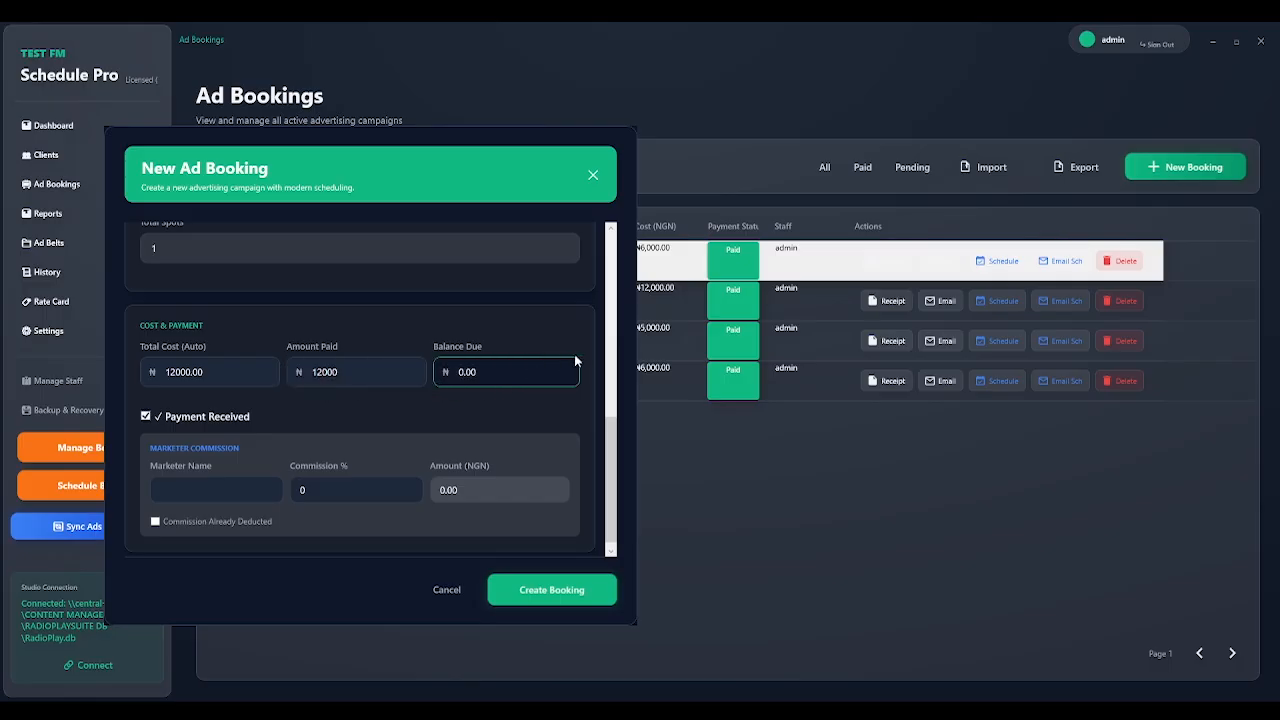
{"action": "scroll", "coordinate": [607, 431], "scroll_direction": "down", "scroll_amount": 1}
Set a 10% marketer commission marked as already deducted, then close the booking form uncreated.
{"action": "left_click", "coordinate": [216, 470]}
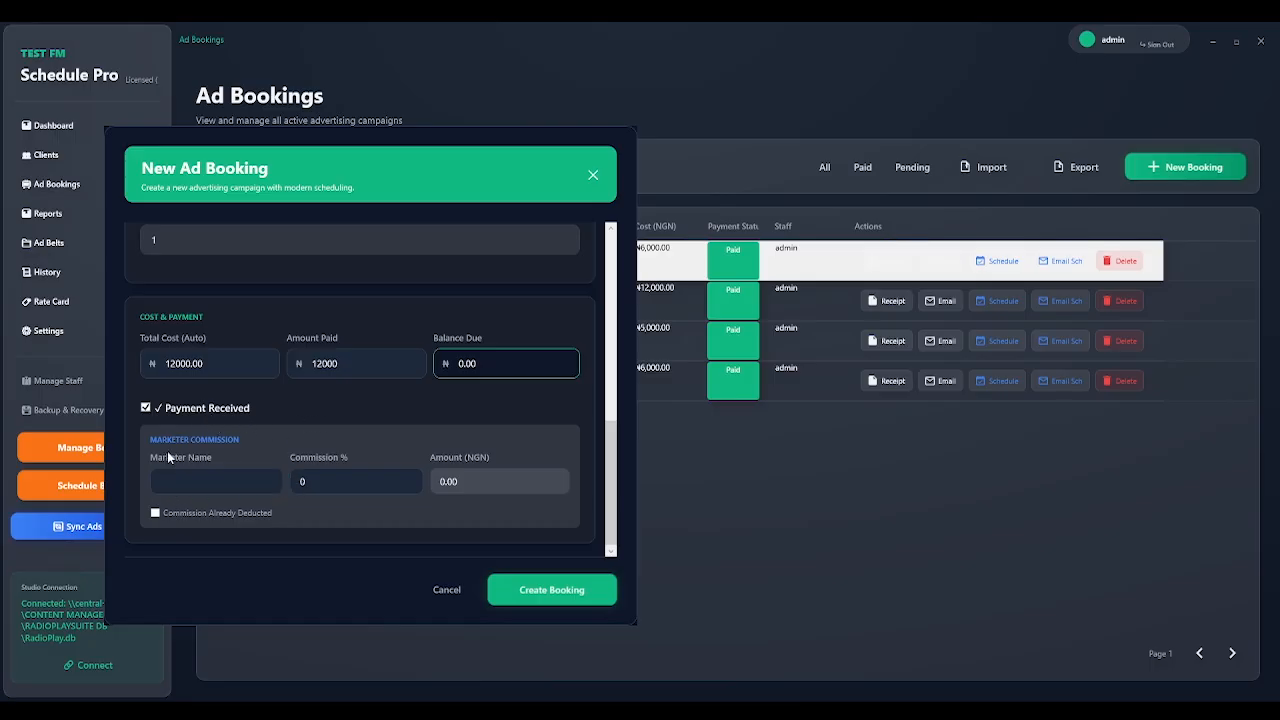
{"action": "left_click", "coordinate": [239, 472]}
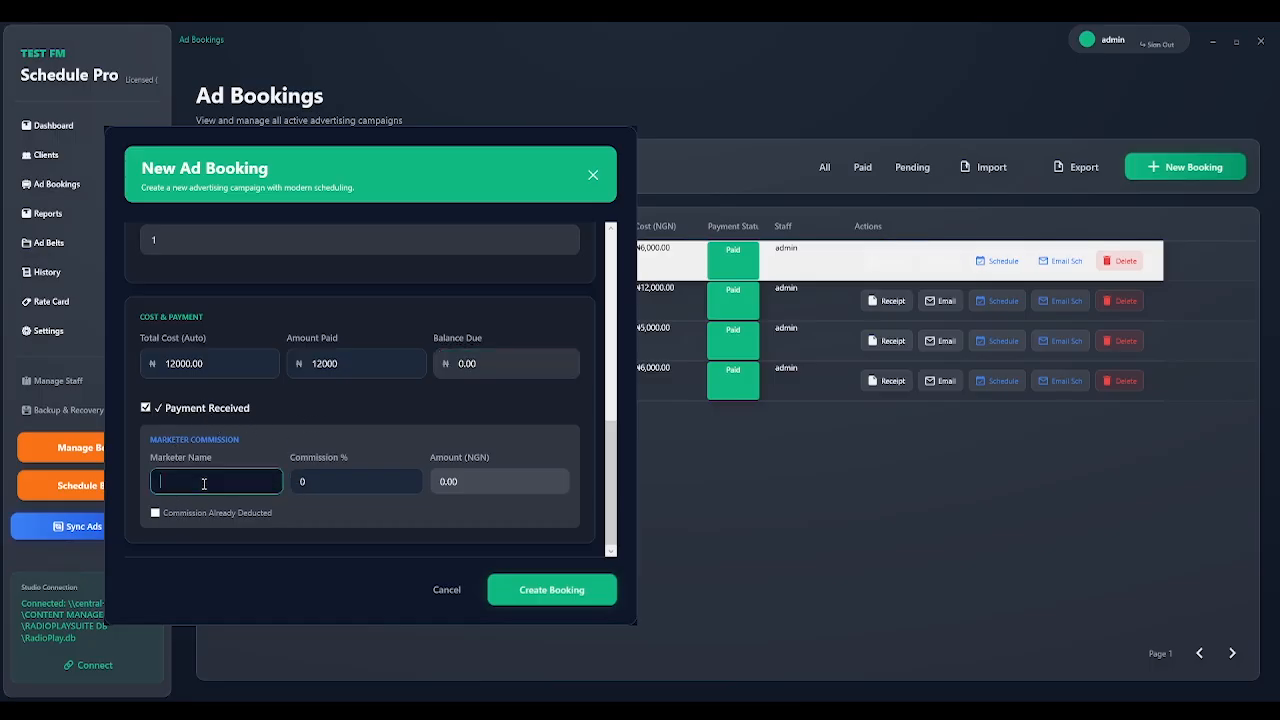
{"action": "left_click", "coordinate": [323, 487]}
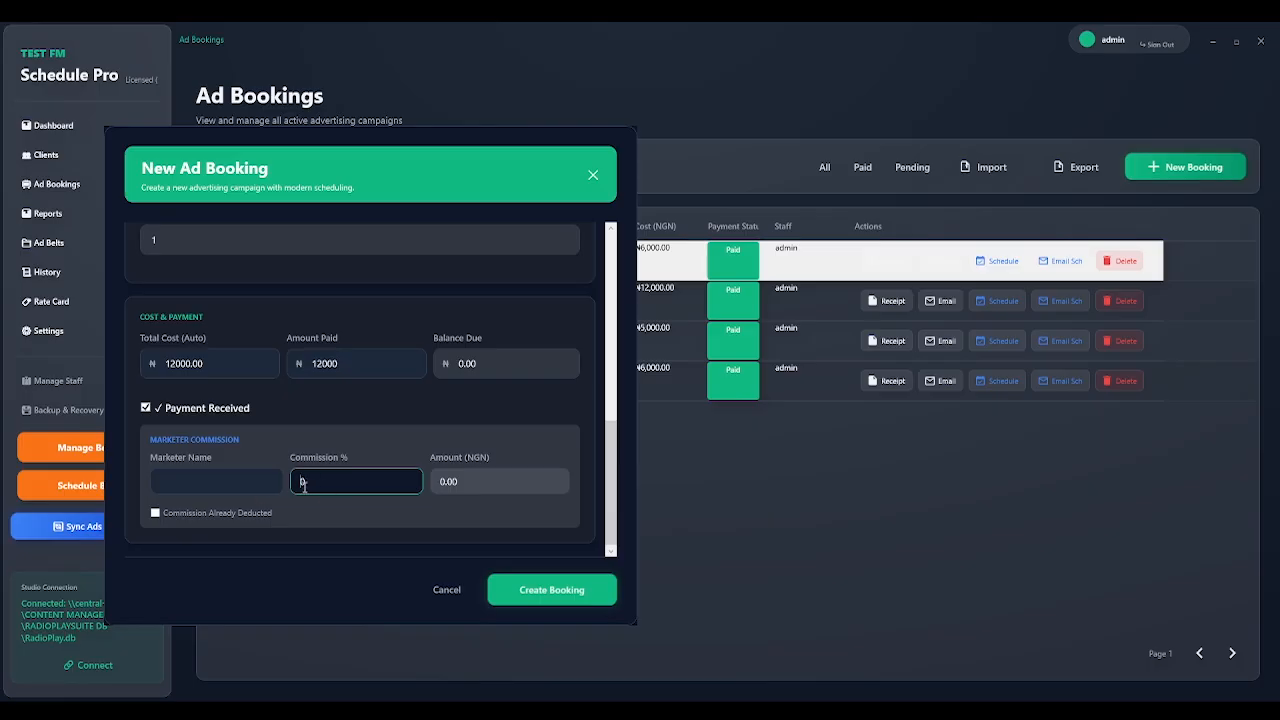
{"action": "type", "text": "1"}
{"action": "left_click", "coordinate": [440, 481]}
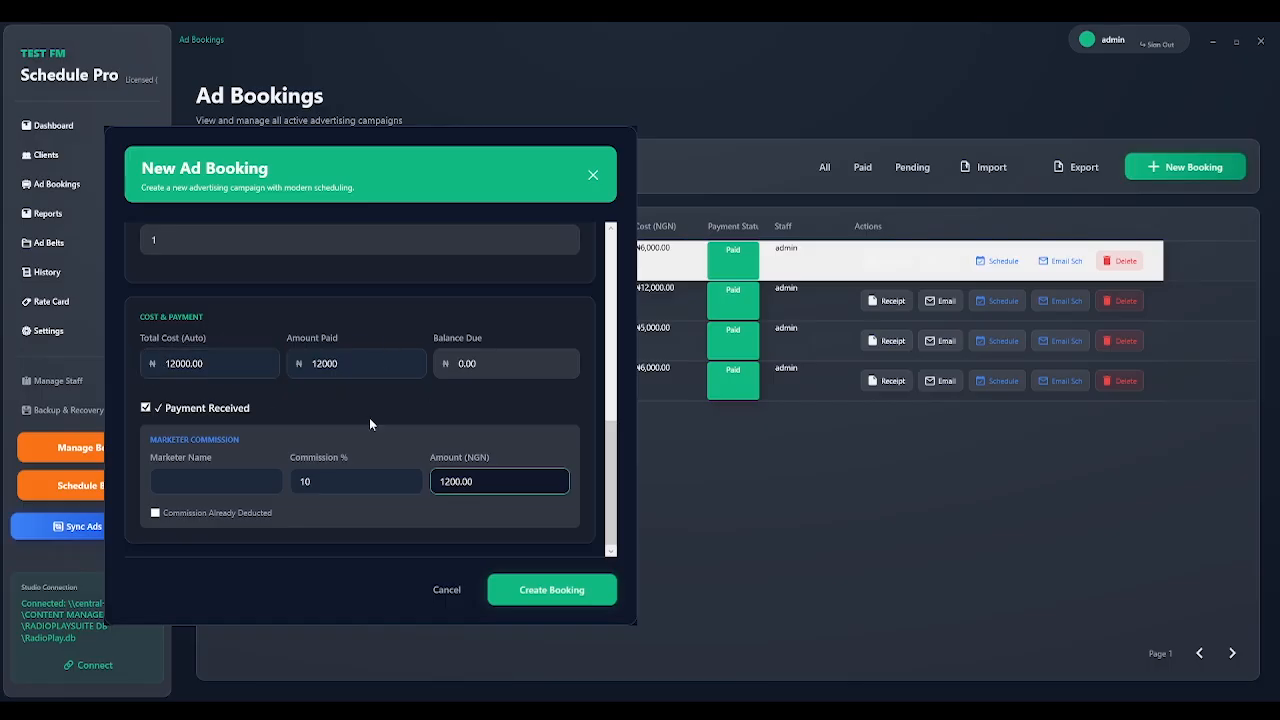
{"action": "left_click", "coordinate": [156, 513]}
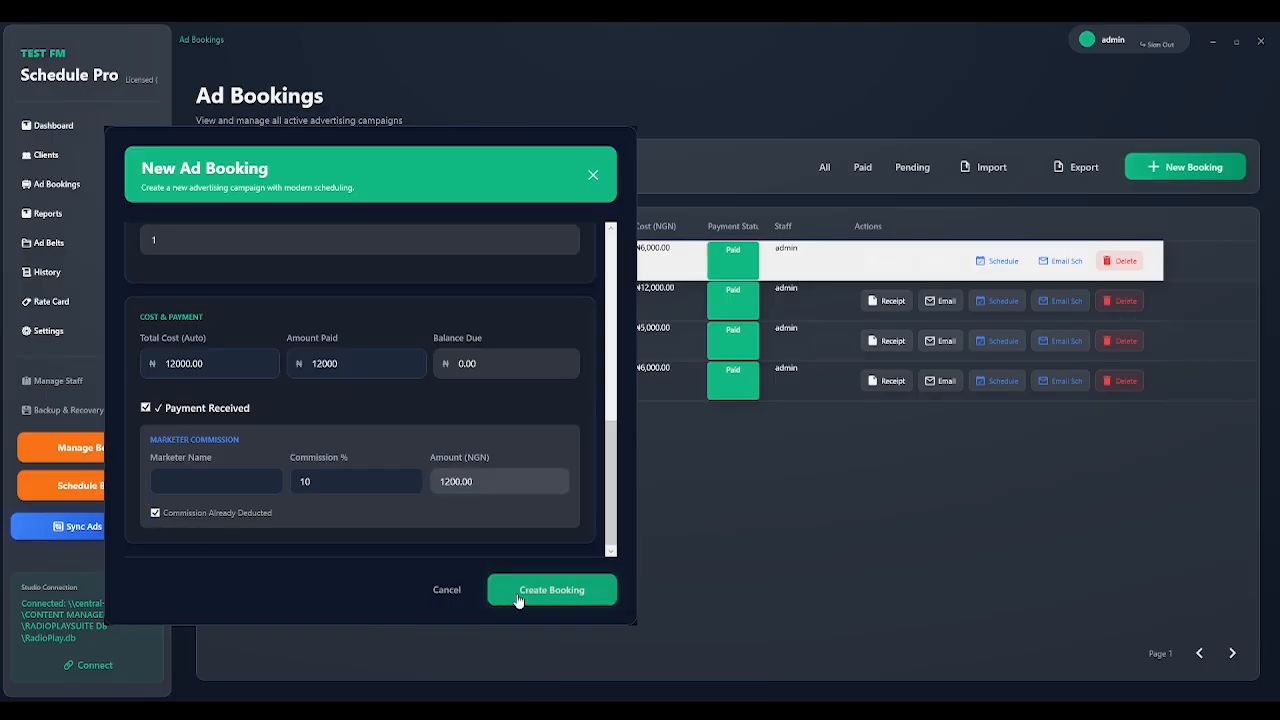
{"action": "left_click", "coordinate": [592, 176]}
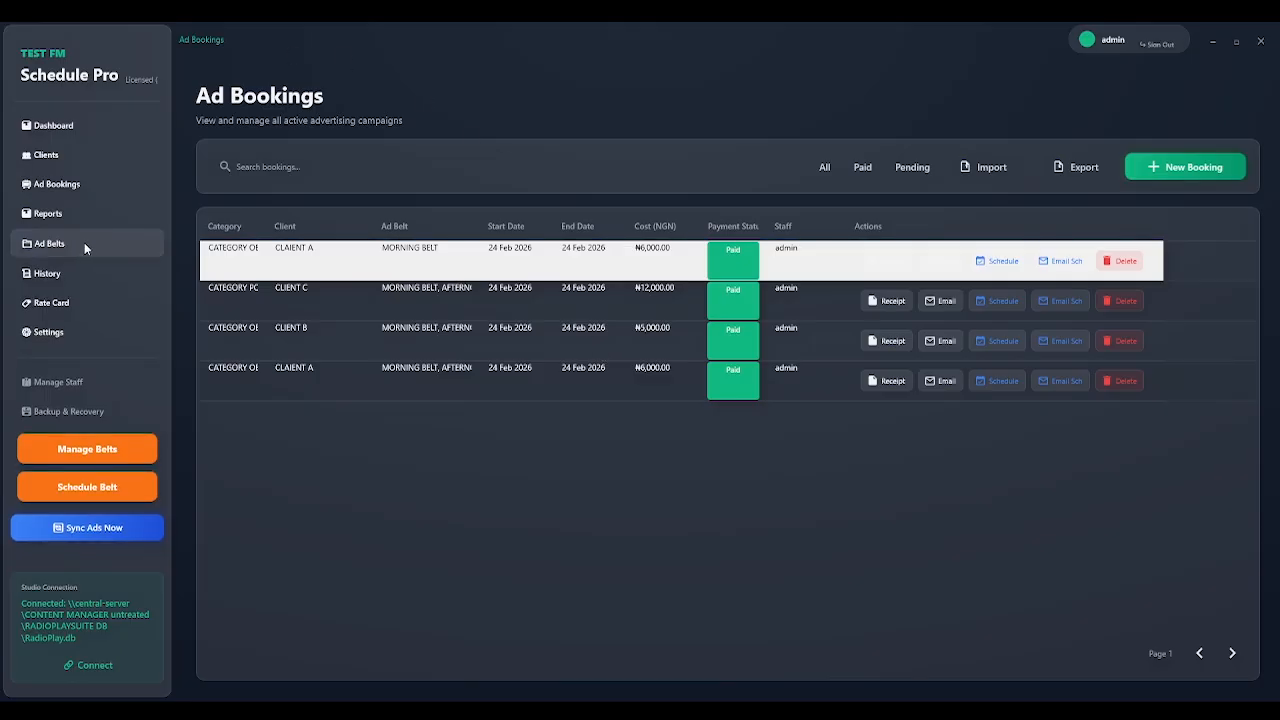
Open Reports & Analytics and scroll through its reports before returning to the top.
{"action": "left_click", "coordinate": [54, 216]}
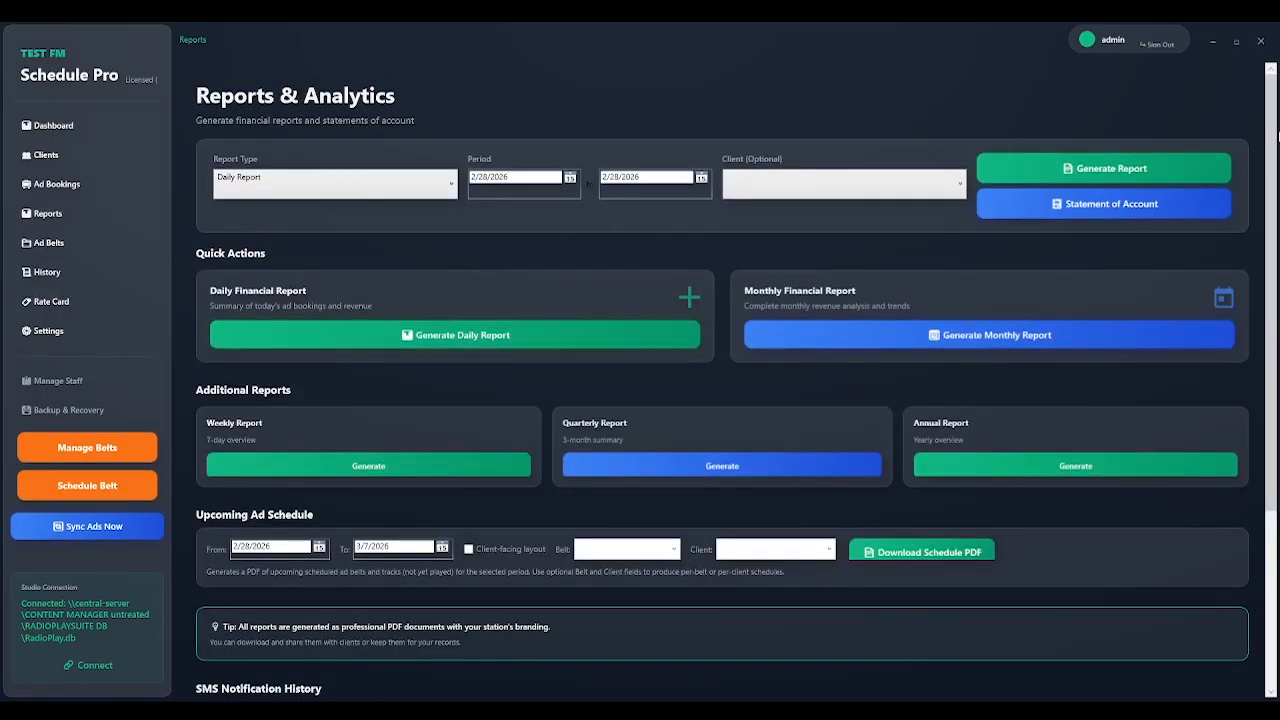
{"action": "left_click_drag", "start_coordinate": [1270, 181], "coordinate": [1278, 392]}
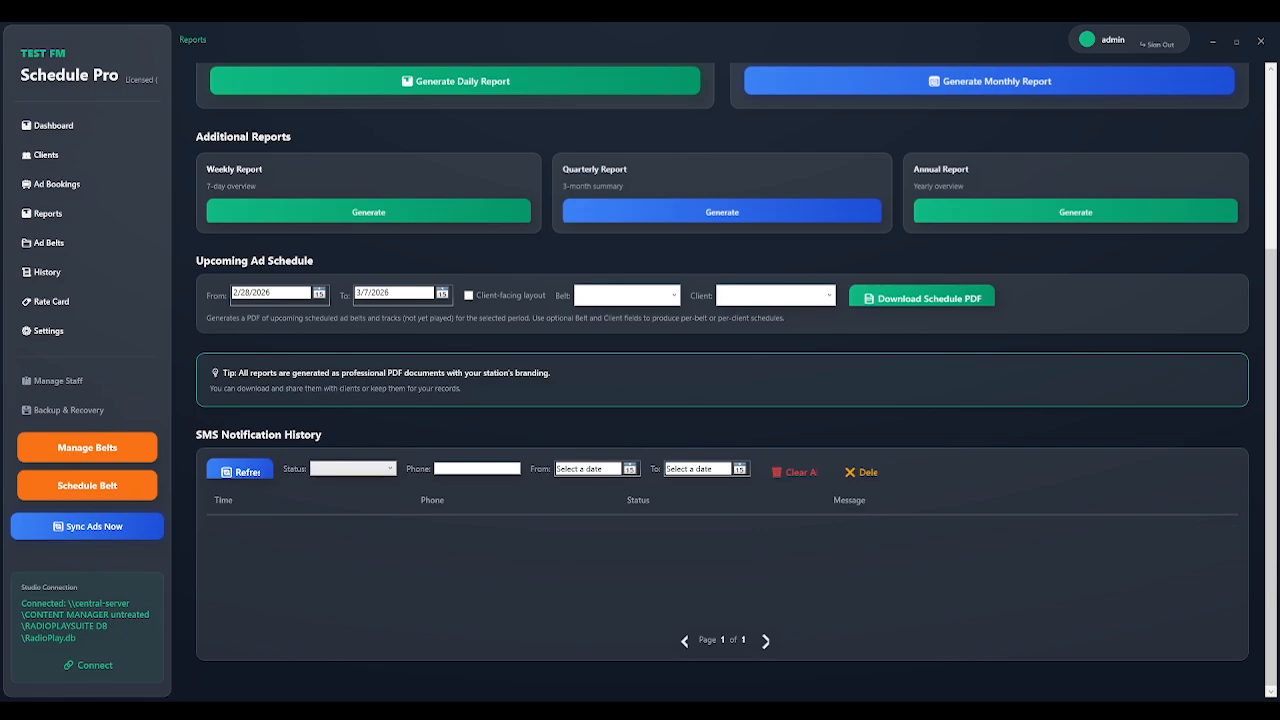
{"action": "scroll", "coordinate": [736, 382], "scroll_direction": "up", "scroll_amount": 3}
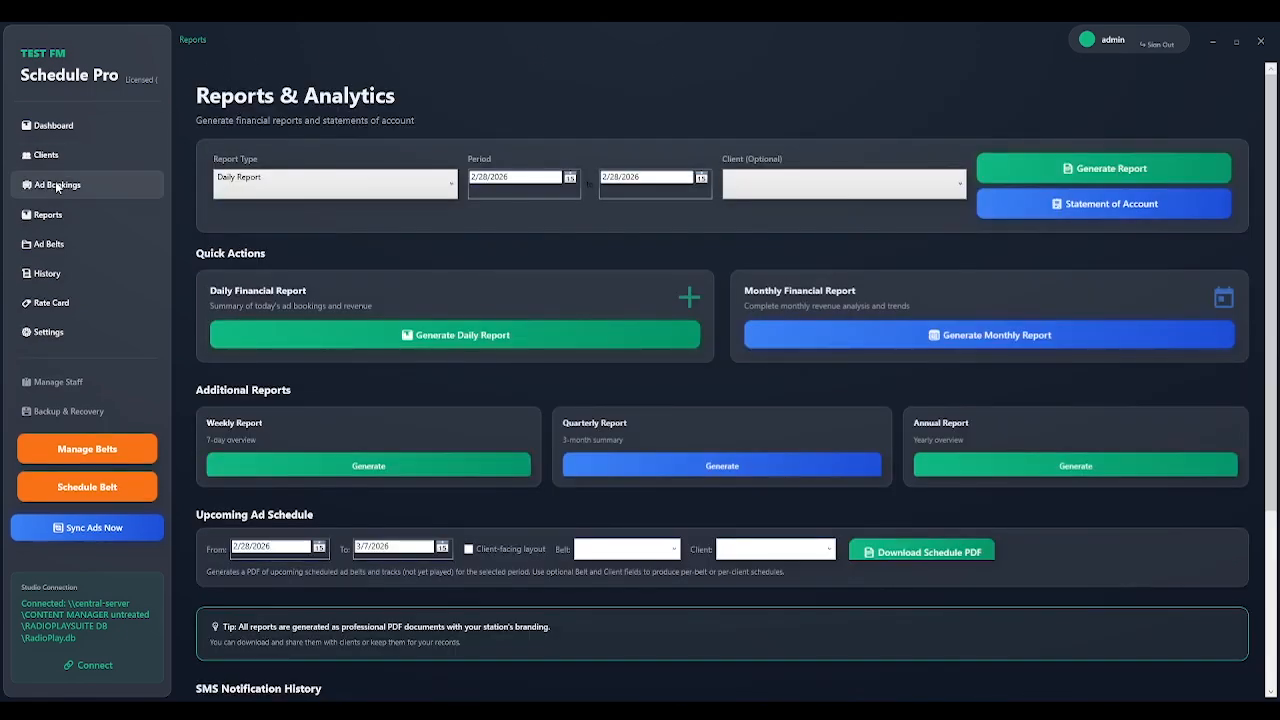
{"action": "left_click", "coordinate": [57, 184]}
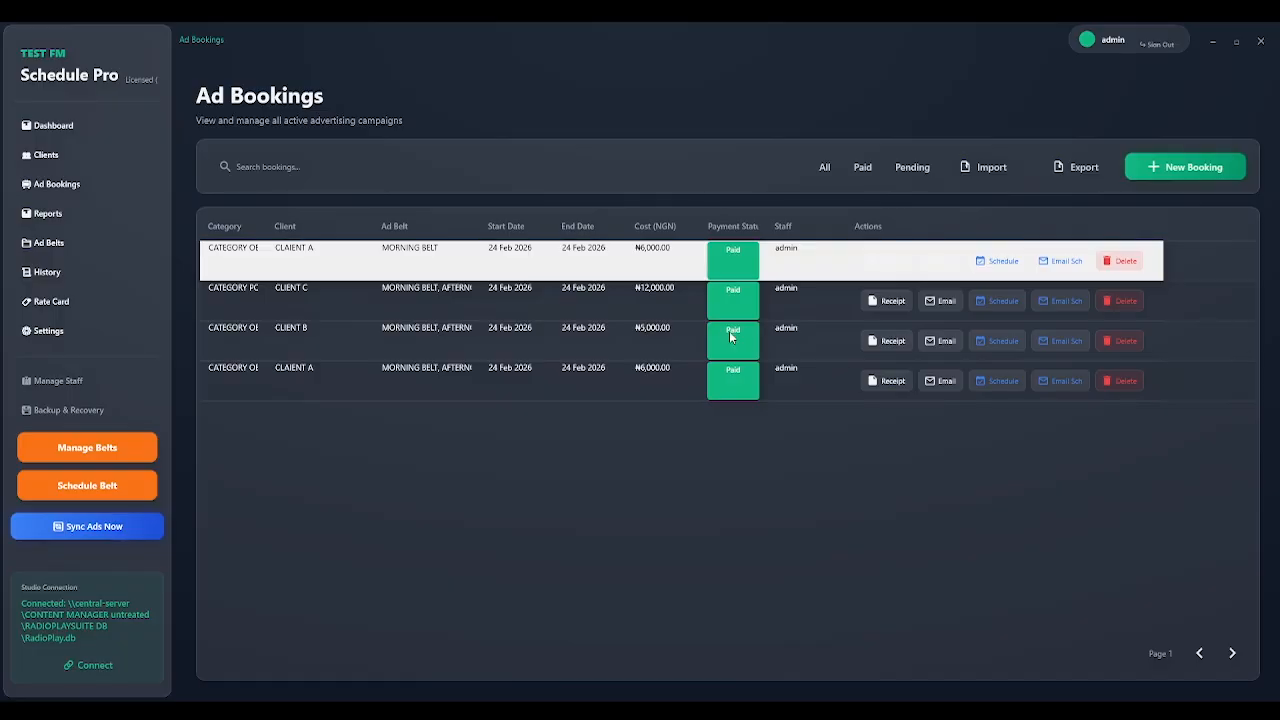
{"action": "left_click", "coordinate": [81, 210]}
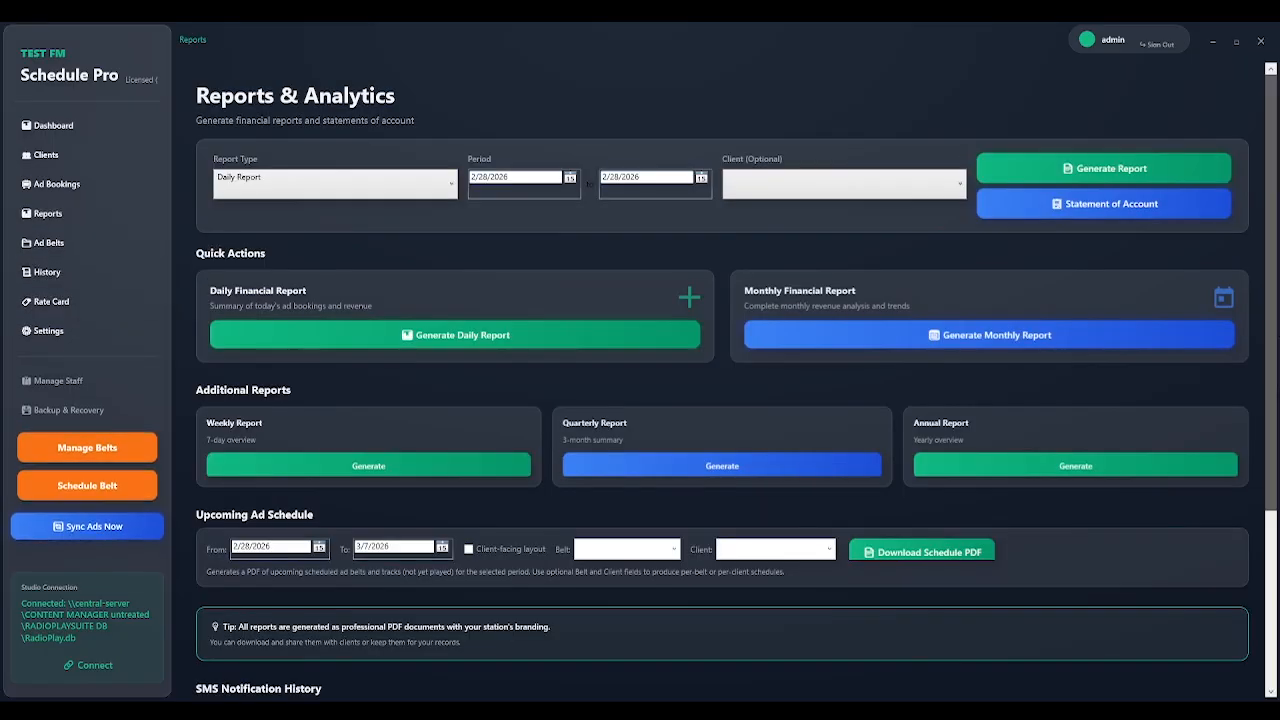
{"action": "scroll", "coordinate": [1275, 305], "scroll_direction": "down", "scroll_amount": 5}
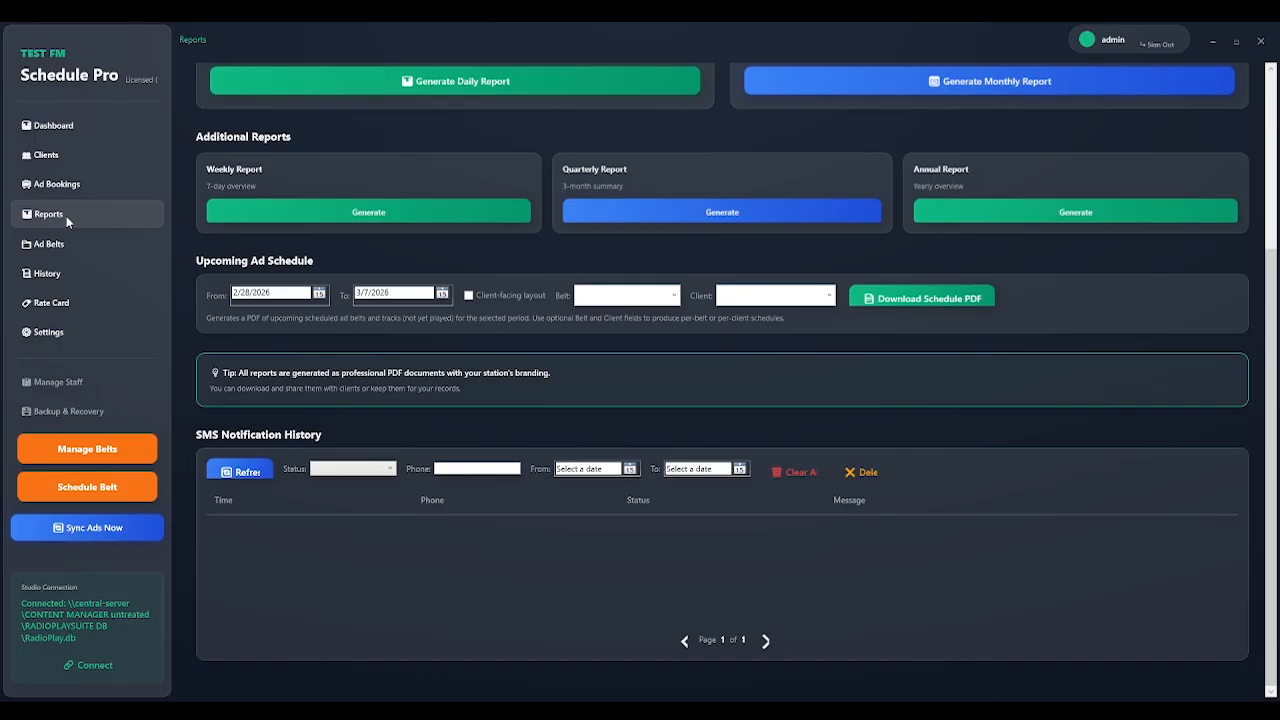
View the Ad Belts list, then open the Jingle & Ads Logs playback history.
{"action": "left_click", "coordinate": [68, 245]}
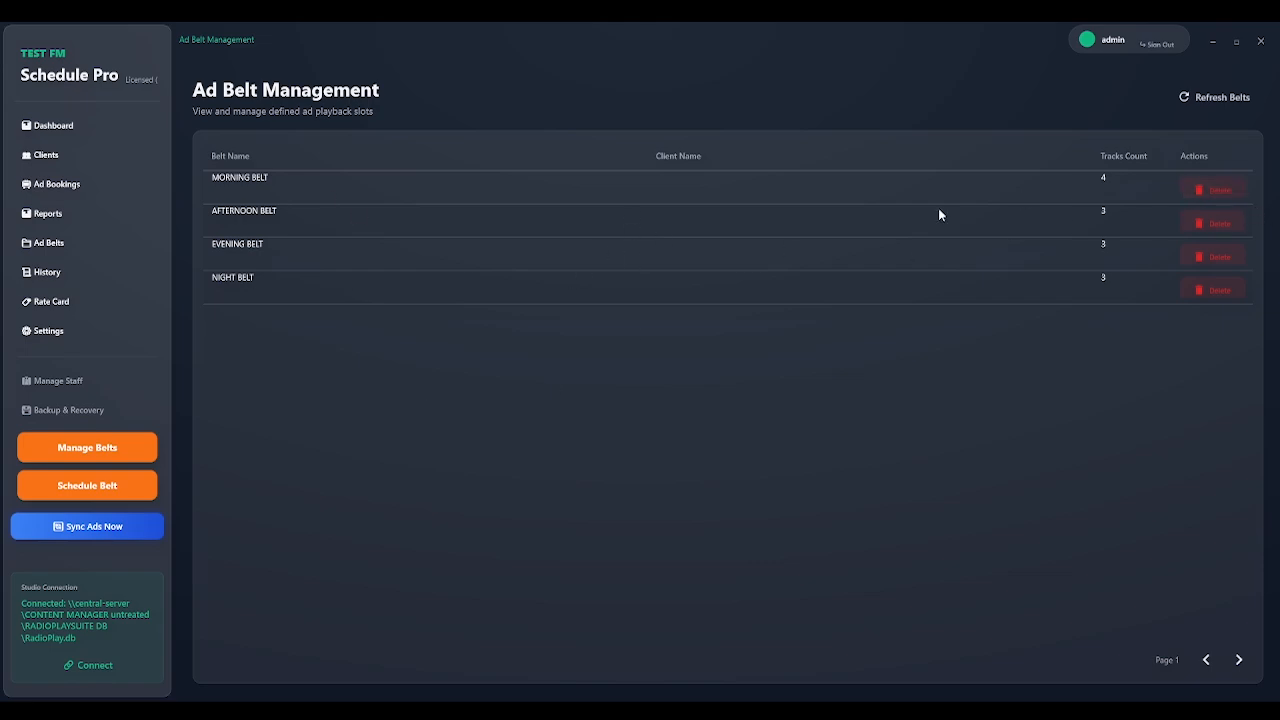
{"action": "left_click", "coordinate": [57, 274]}
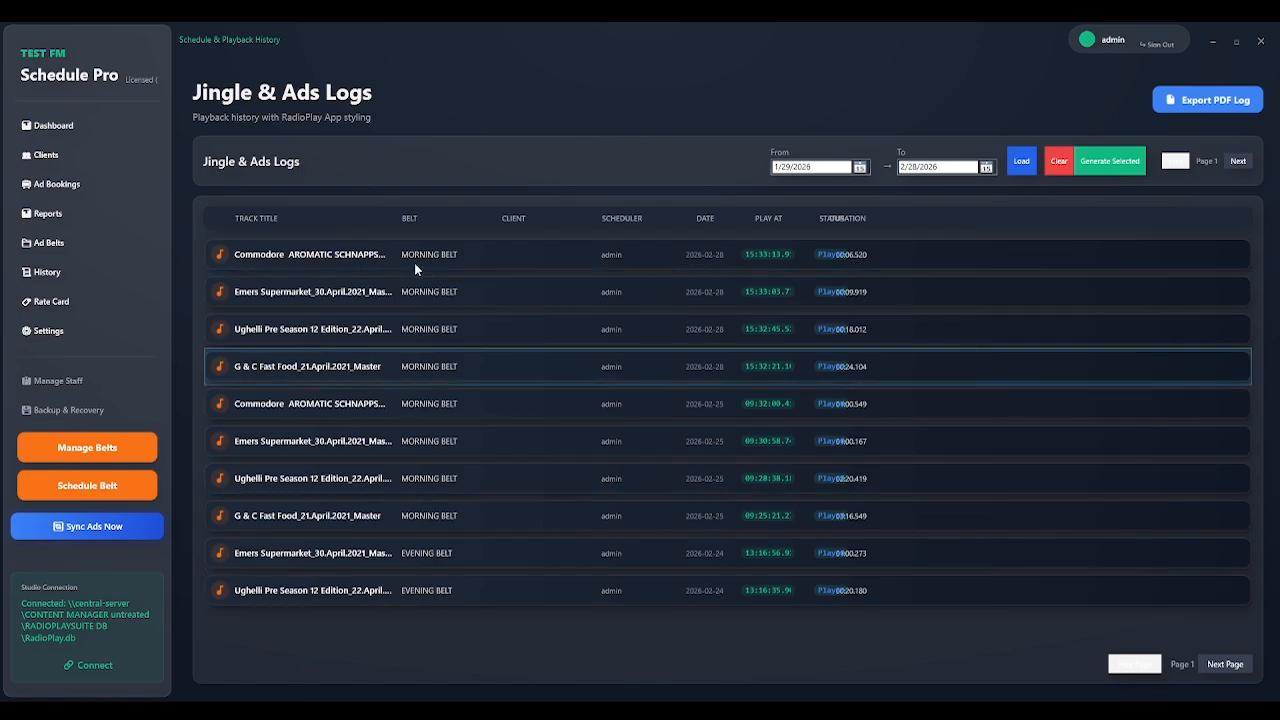
{"action": "left_click", "coordinate": [558, 257]}
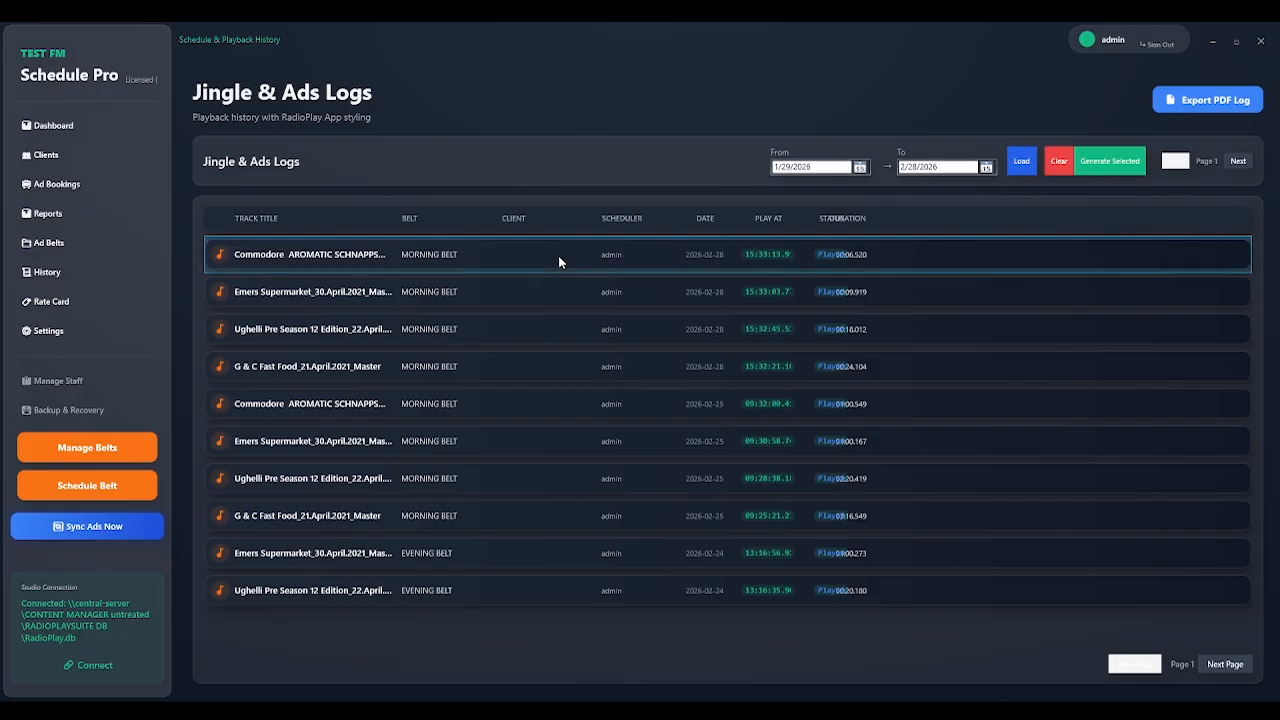
{"action": "left_click", "coordinate": [860, 167]}
{"action": "left_click", "coordinate": [860, 167]}
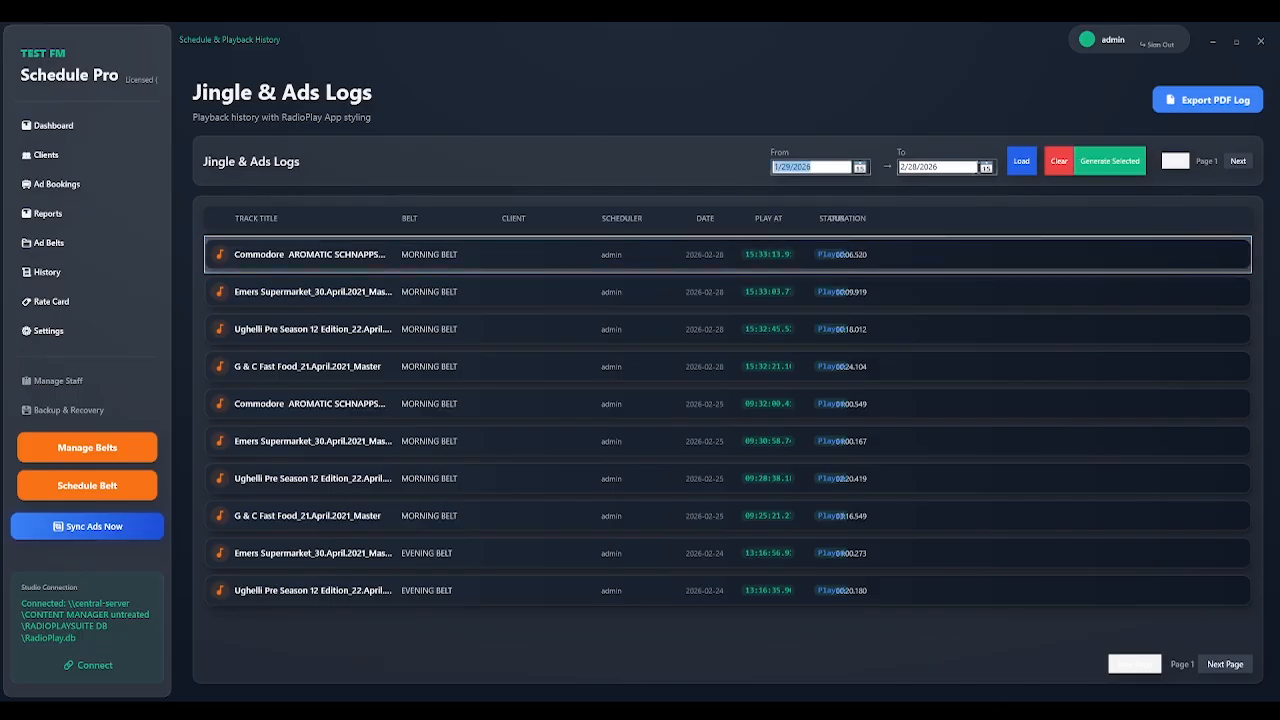
{"action": "left_click", "coordinate": [986, 167]}
{"action": "left_click", "coordinate": [986, 167]}
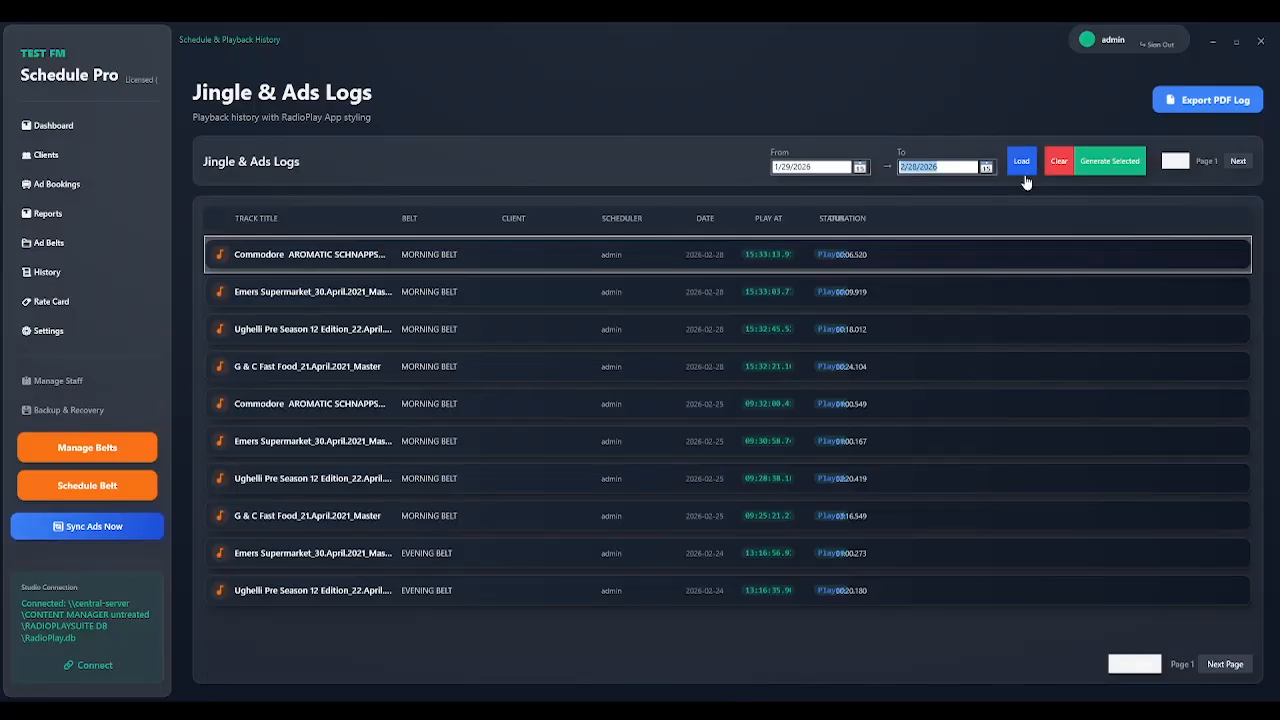
{"action": "left_click", "coordinate": [1101, 167]}
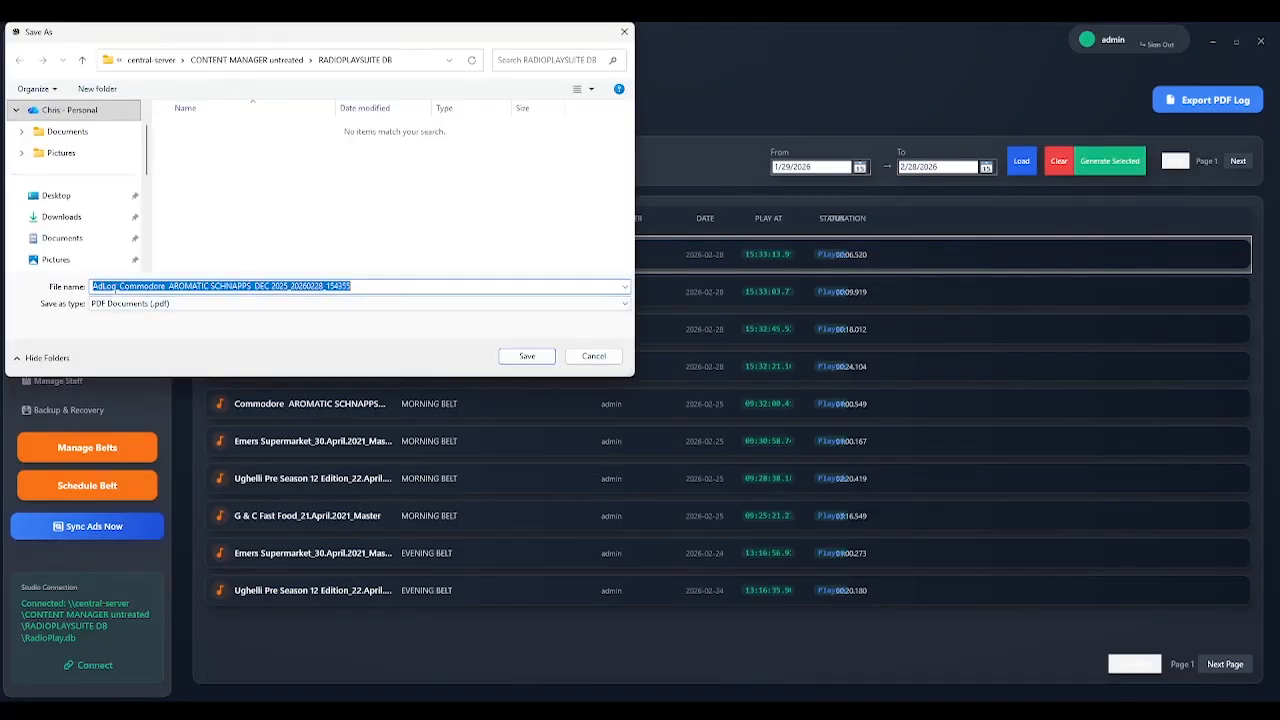
{"action": "left_click", "coordinate": [624, 32]}
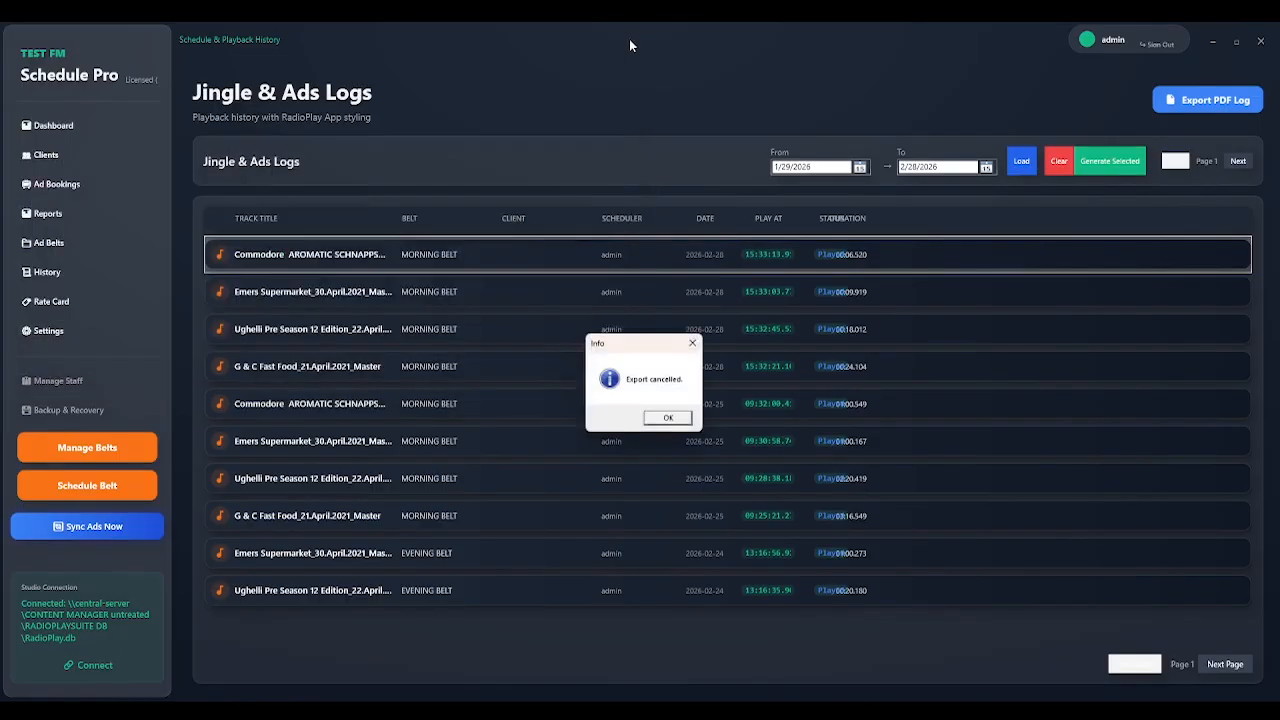
{"action": "left_click", "coordinate": [669, 418]}
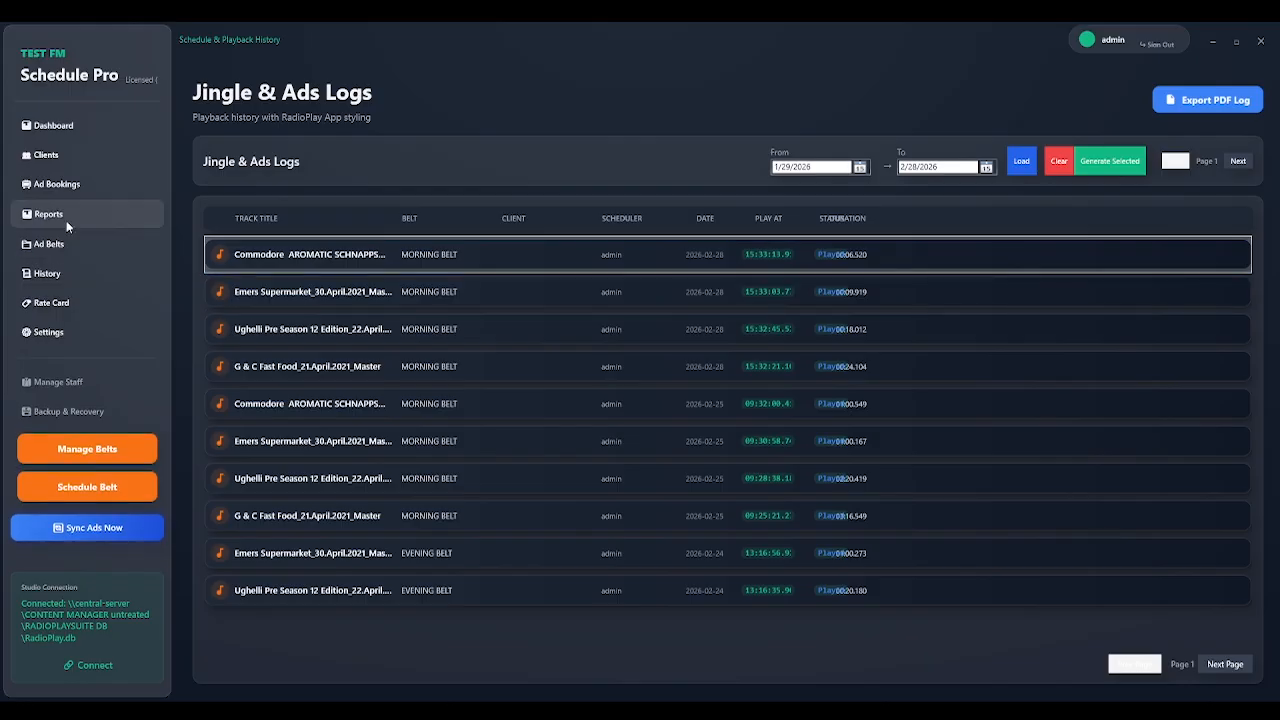
On the Rate Card, cancel an Add New Rate entry, sort by Item Description, then open Settings.
{"action": "left_click", "coordinate": [88, 302]}
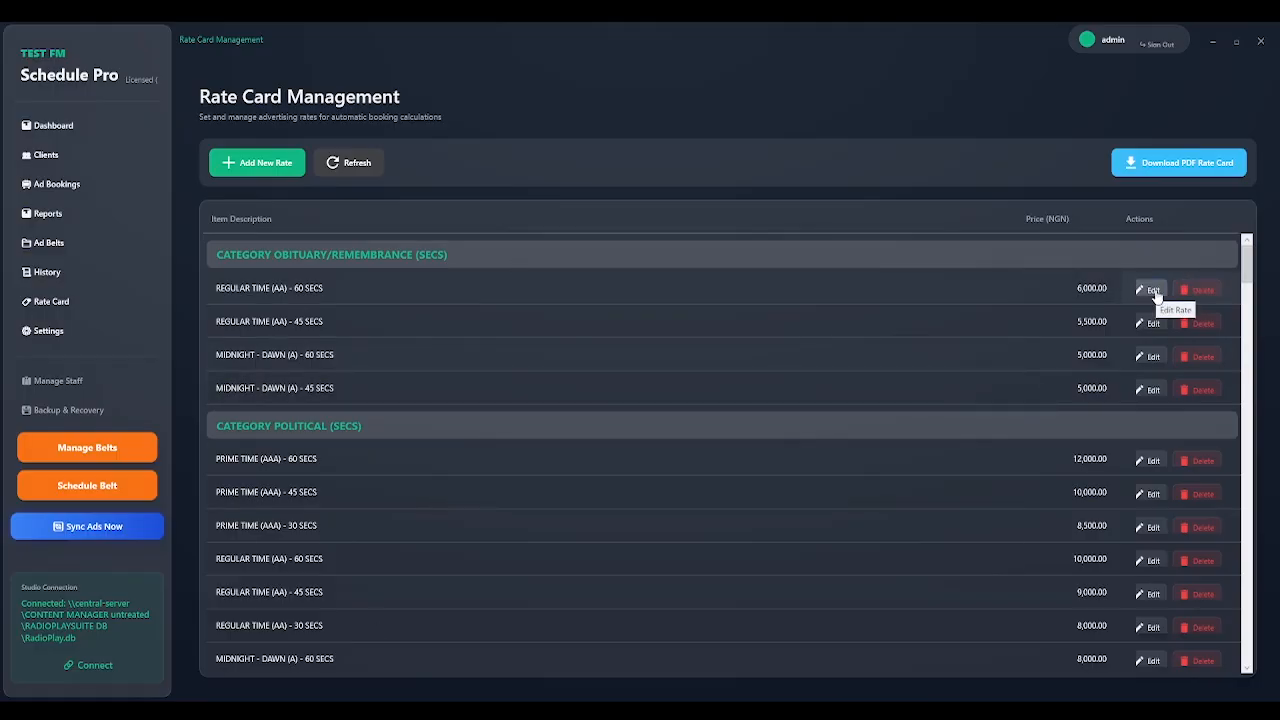
{"action": "left_click", "coordinate": [291, 165]}
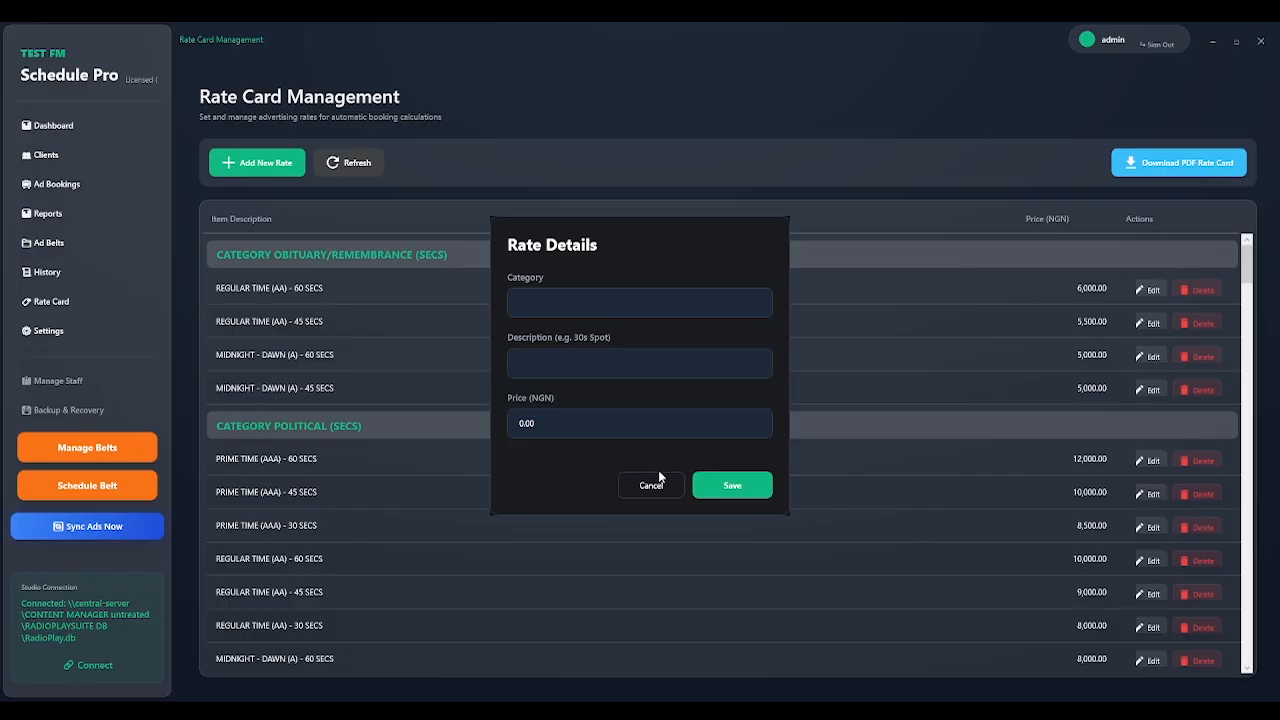
{"action": "left_click", "coordinate": [611, 352]}
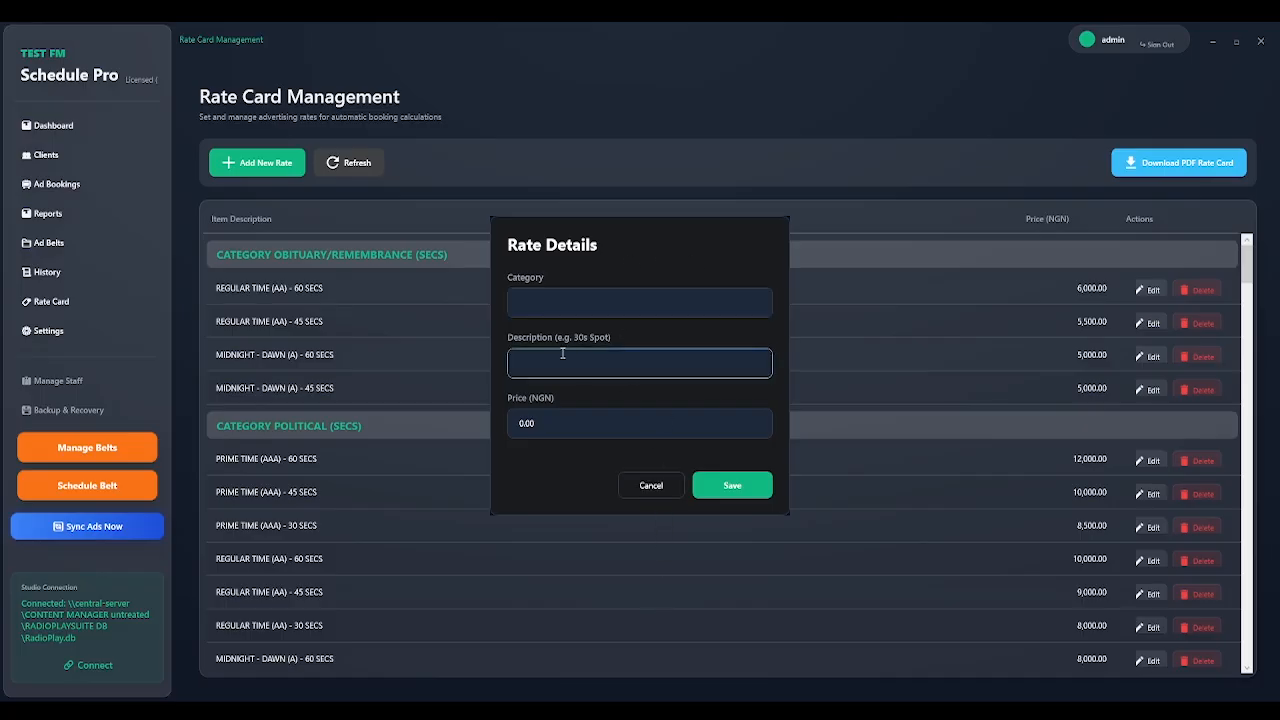
{"action": "left_click", "coordinate": [584, 432]}
{"action": "left_click", "coordinate": [669, 491]}
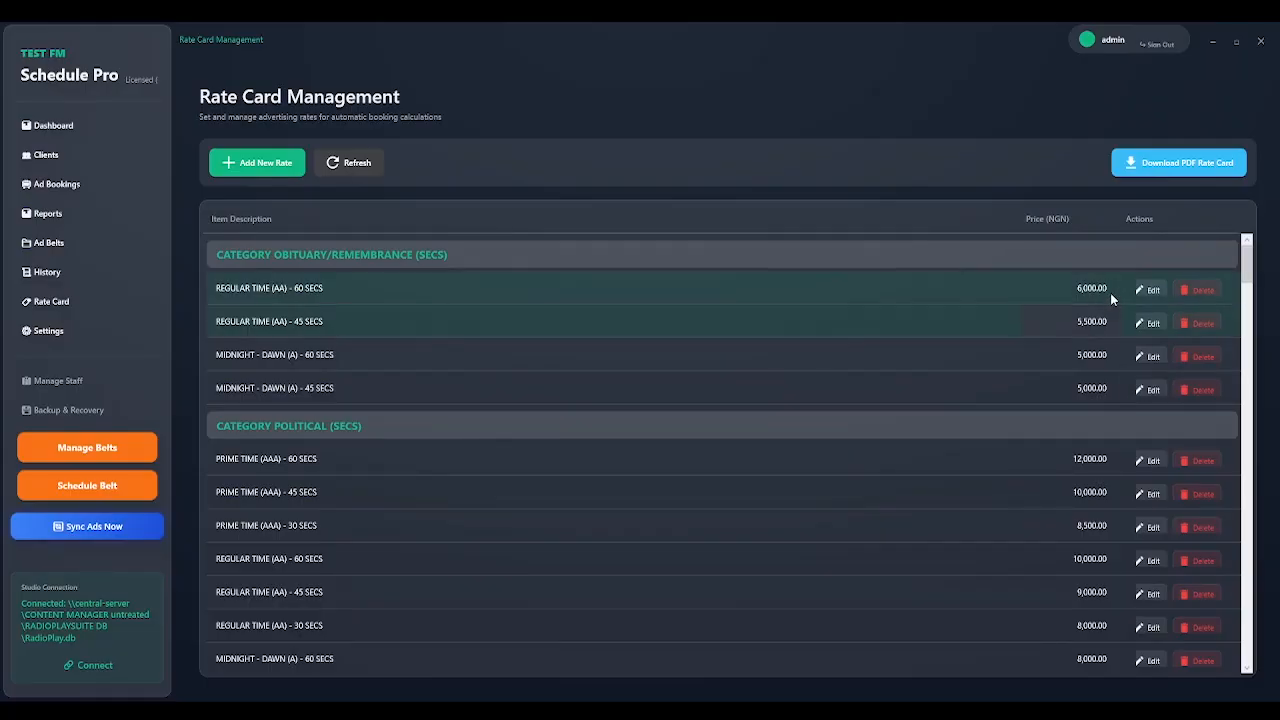
{"action": "left_click", "coordinate": [971, 214]}
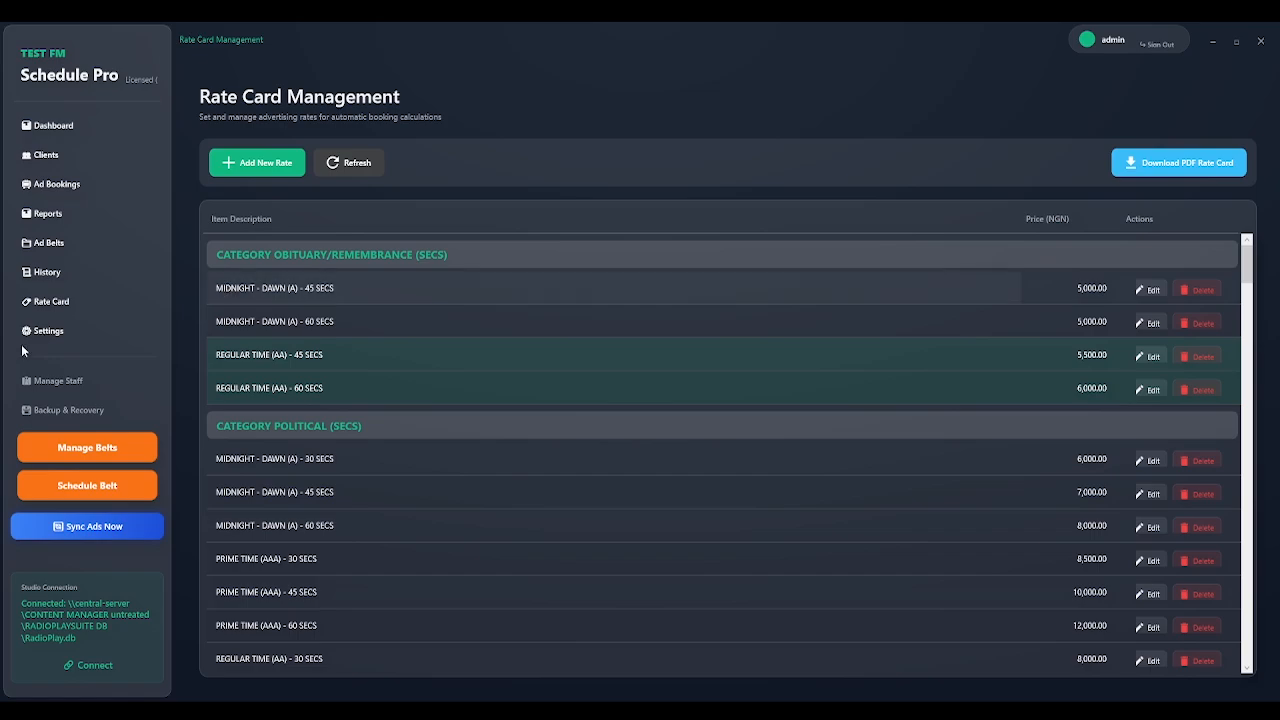
{"action": "left_click", "coordinate": [51, 335]}
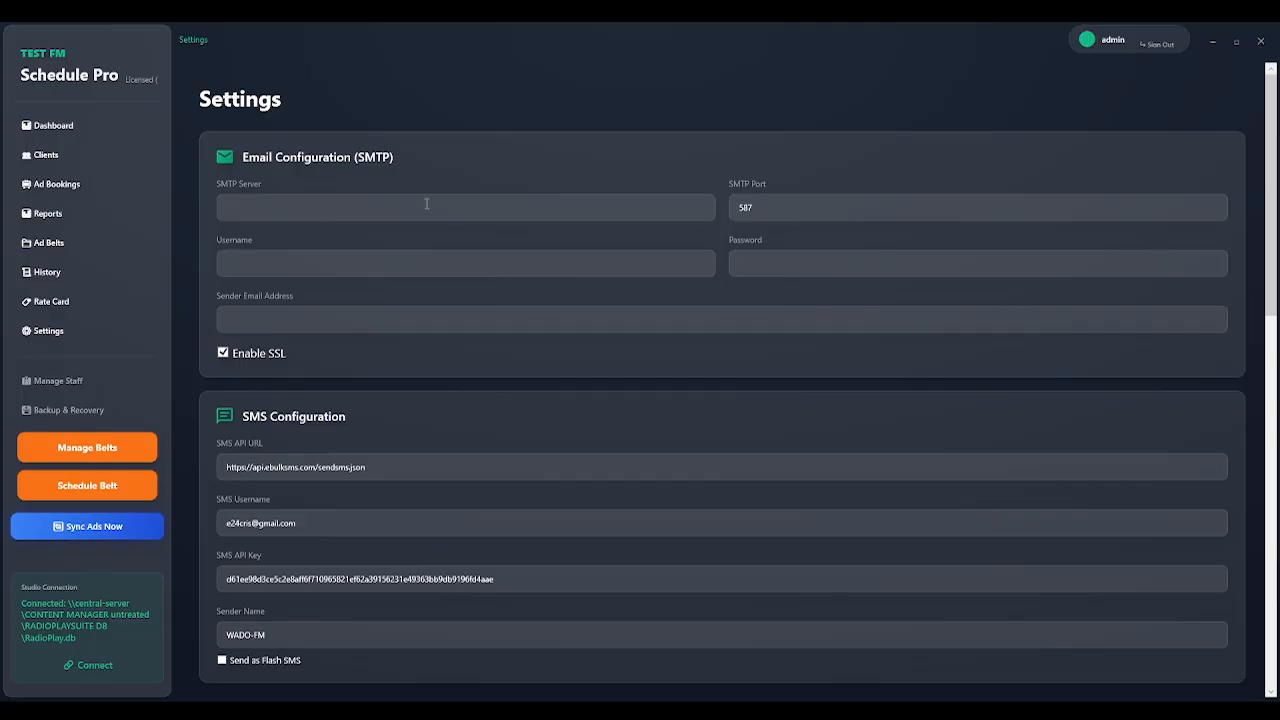
{"action": "left_click", "coordinate": [348, 215]}
{"action": "left_click", "coordinate": [337, 210]}
{"action": "left_click", "coordinate": [770, 268]}
{"action": "left_click", "coordinate": [435, 207]}
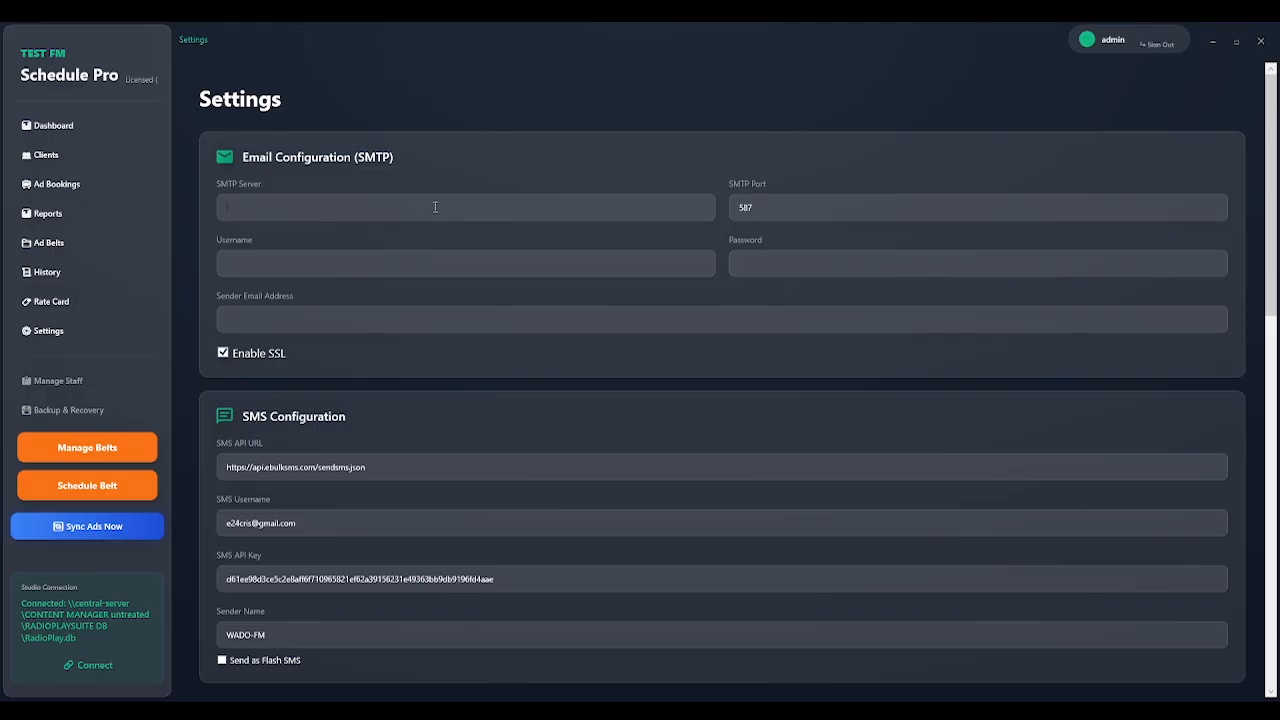
{"action": "left_click", "coordinate": [464, 260]}
{"action": "left_click", "coordinate": [620, 318]}
{"action": "left_click", "coordinate": [457, 200]}
{"action": "left_click_drag", "start_coordinate": [1270, 278], "coordinate": [1268, 352]}
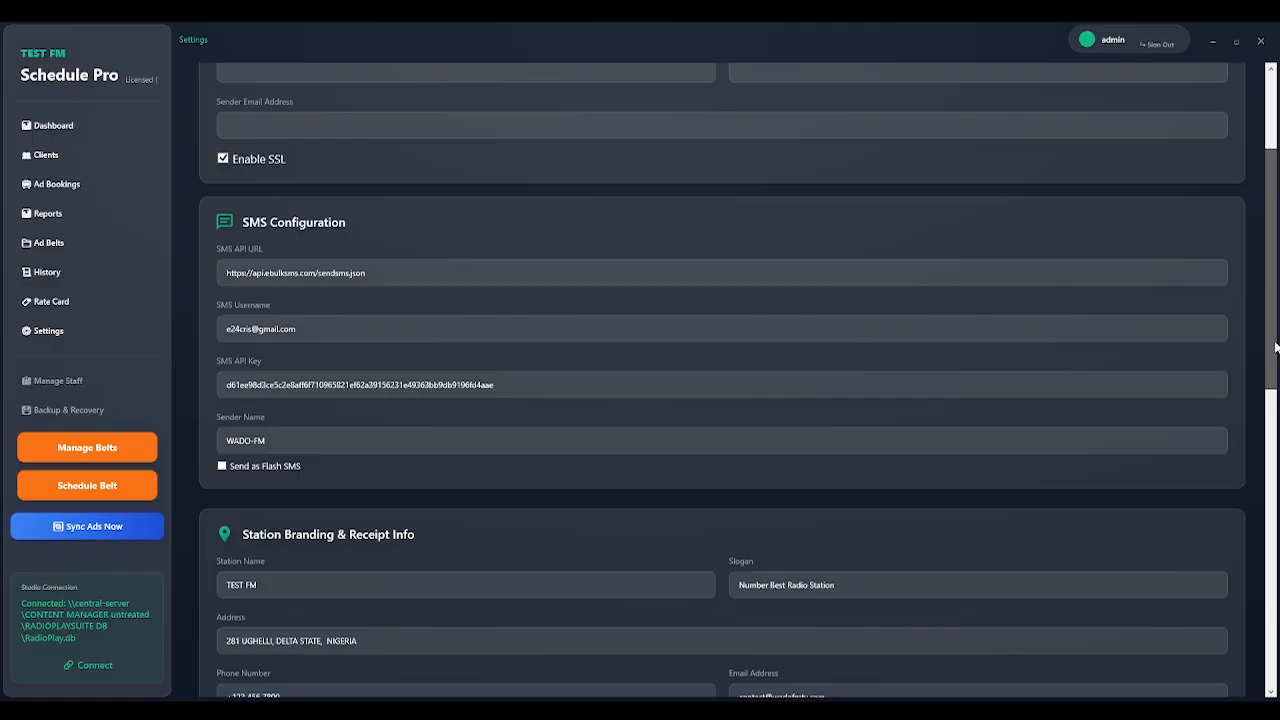
{"action": "scroll", "coordinate": [1275, 347], "scroll_direction": "down", "scroll_amount": 5}
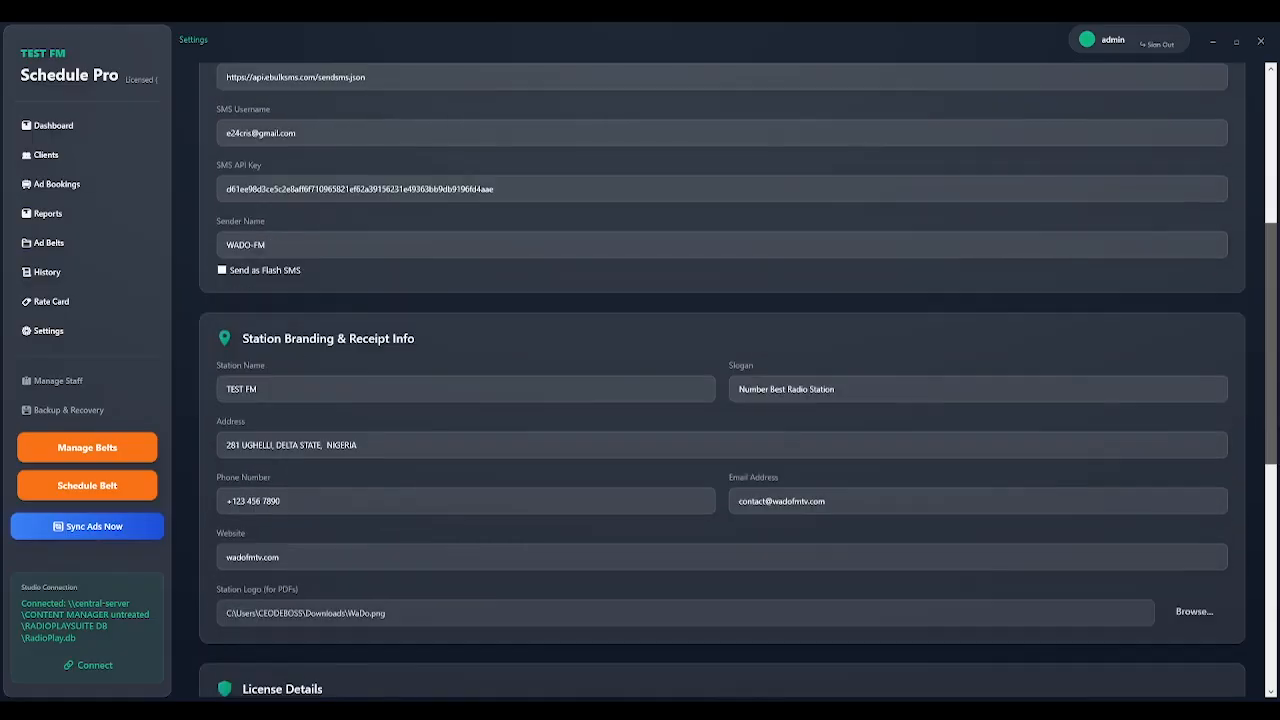
{"action": "scroll", "coordinate": [1275, 347], "scroll_direction": "down", "scroll_amount": 2}
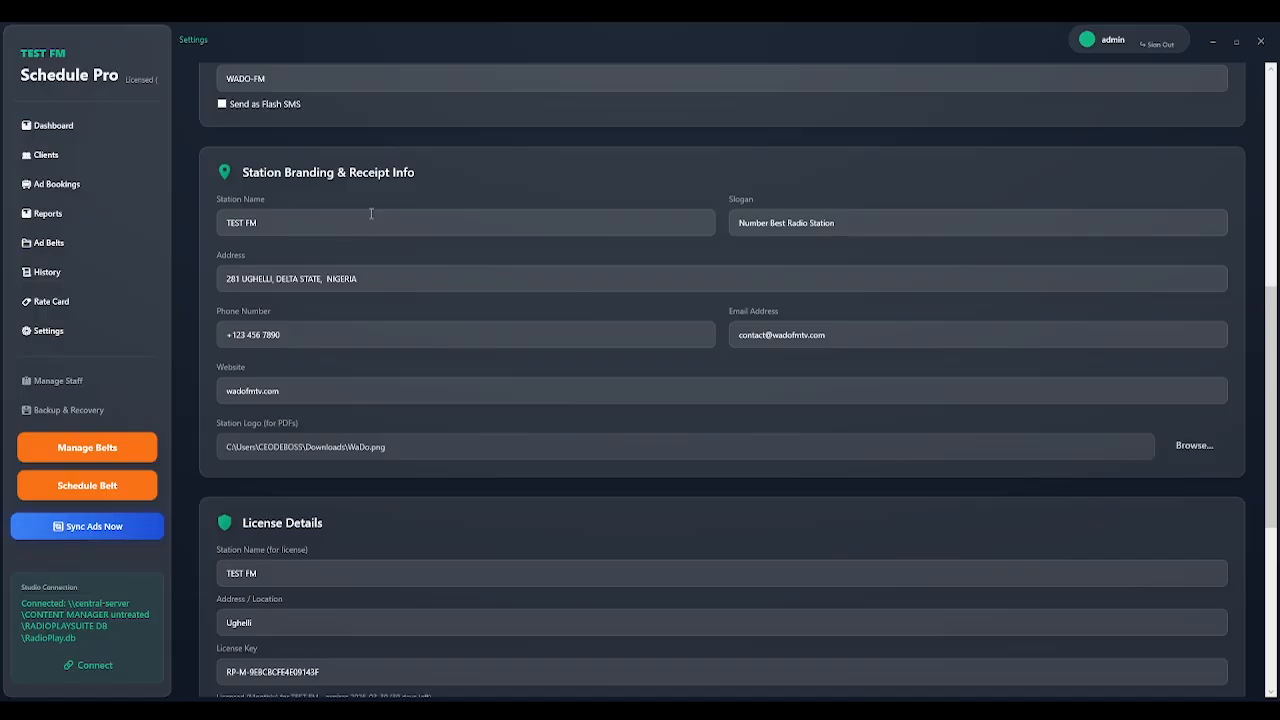
{"action": "left_click_drag", "start_coordinate": [260, 222], "coordinate": [233, 222]}
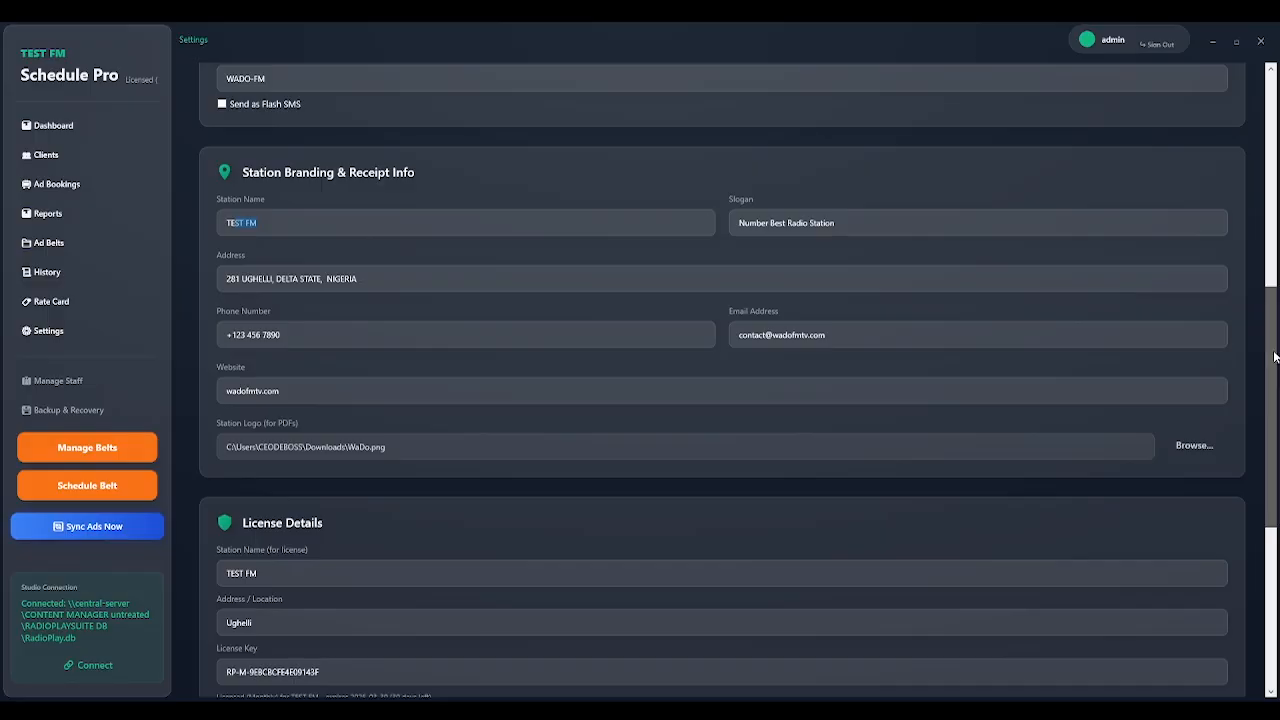
{"action": "left_click_drag", "start_coordinate": [1276, 360], "coordinate": [1276, 478]}
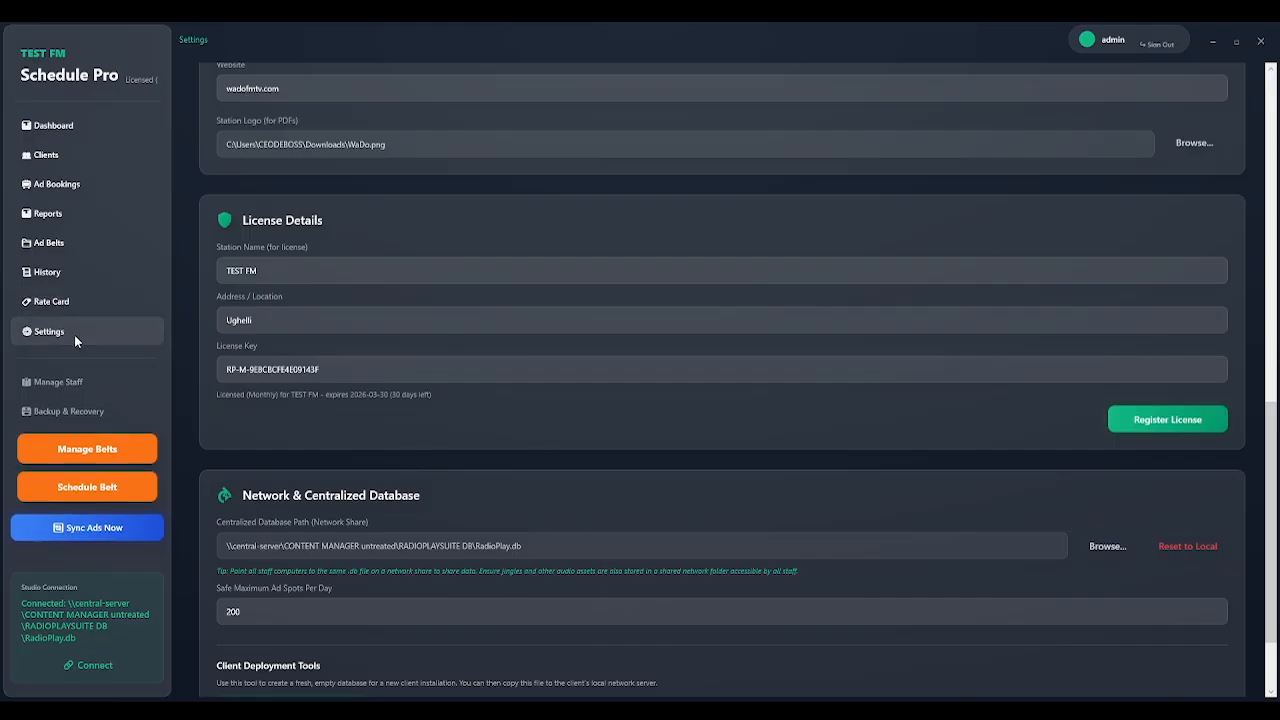
From the Dashboard, try the Sales role and signature browse in Manage Staff, then close it unchanged.
{"action": "left_click", "coordinate": [68, 127]}
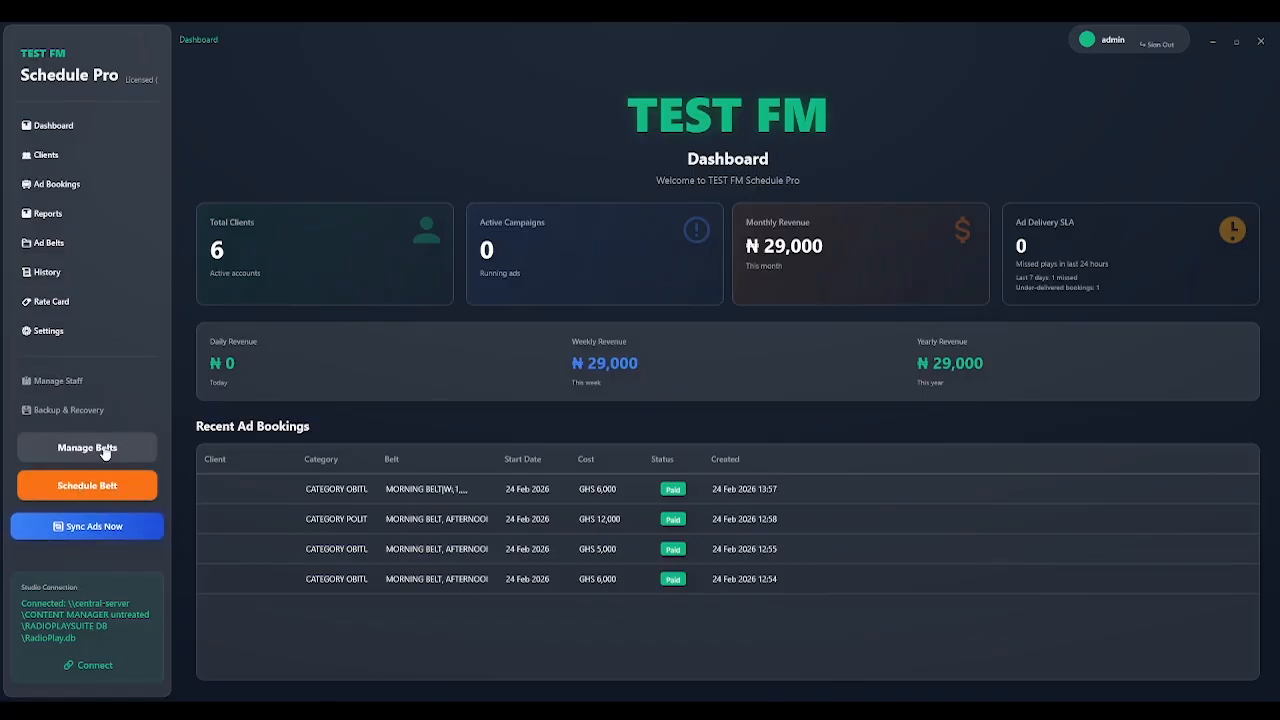
{"action": "left_click", "coordinate": [76, 385]}
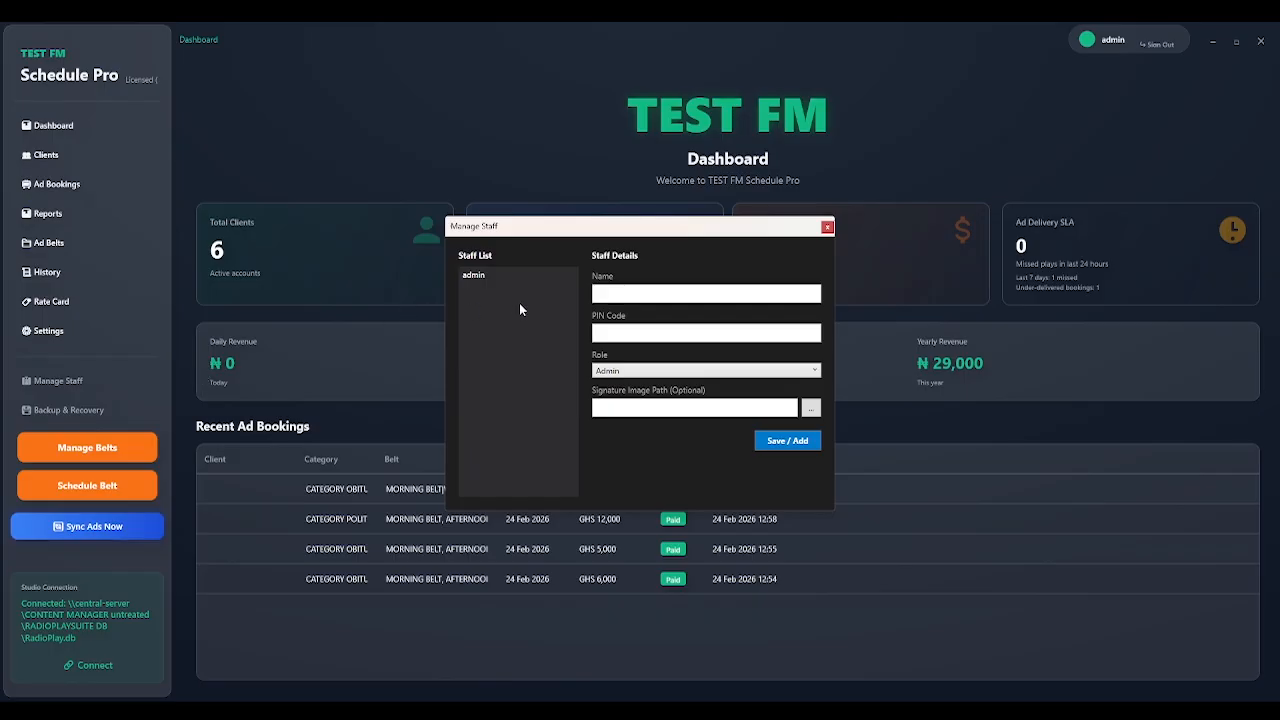
{"action": "left_click", "coordinate": [812, 372]}
{"action": "left_click", "coordinate": [700, 399]}
{"action": "left_click", "coordinate": [815, 410]}
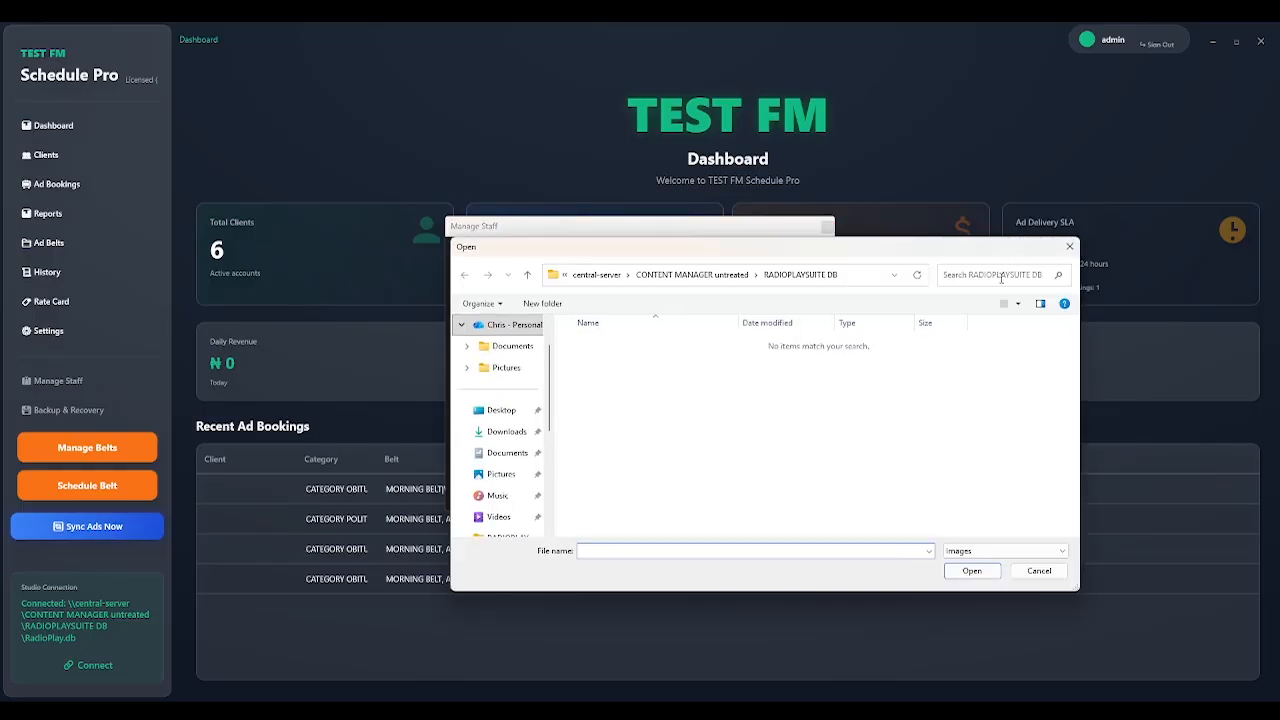
{"action": "left_click", "coordinate": [1068, 248]}
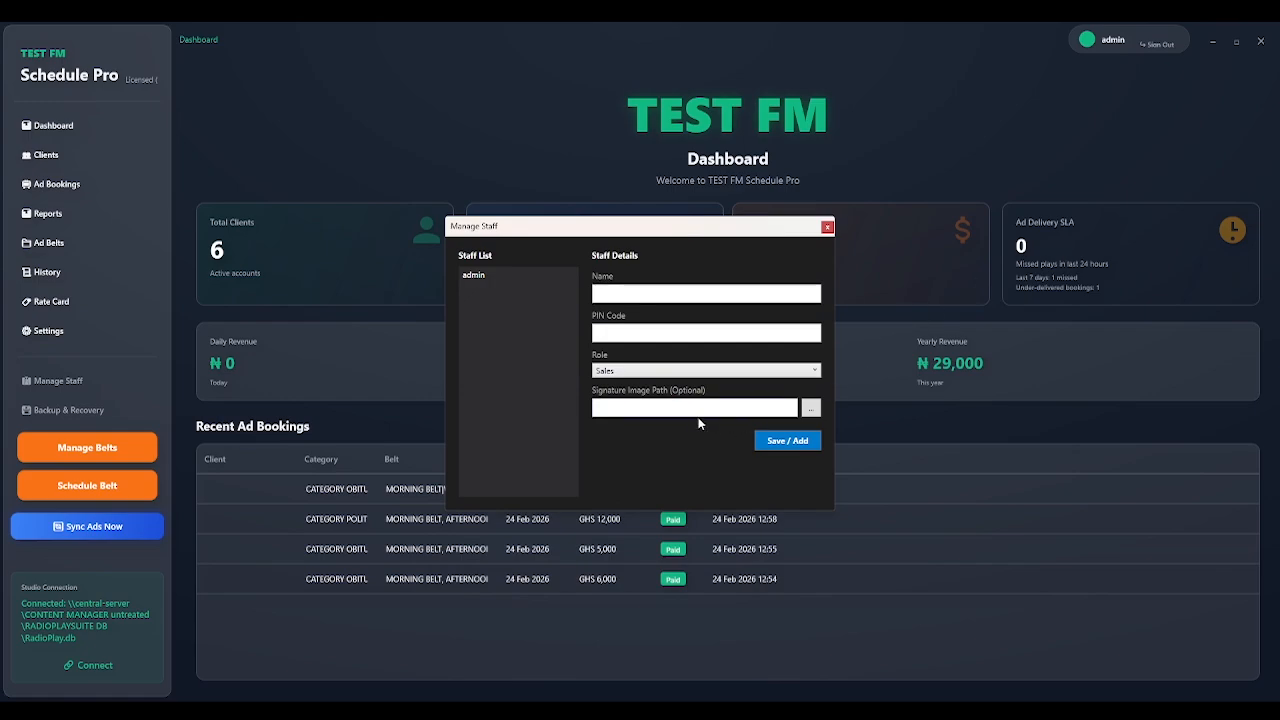
{"action": "left_click", "coordinate": [827, 229]}
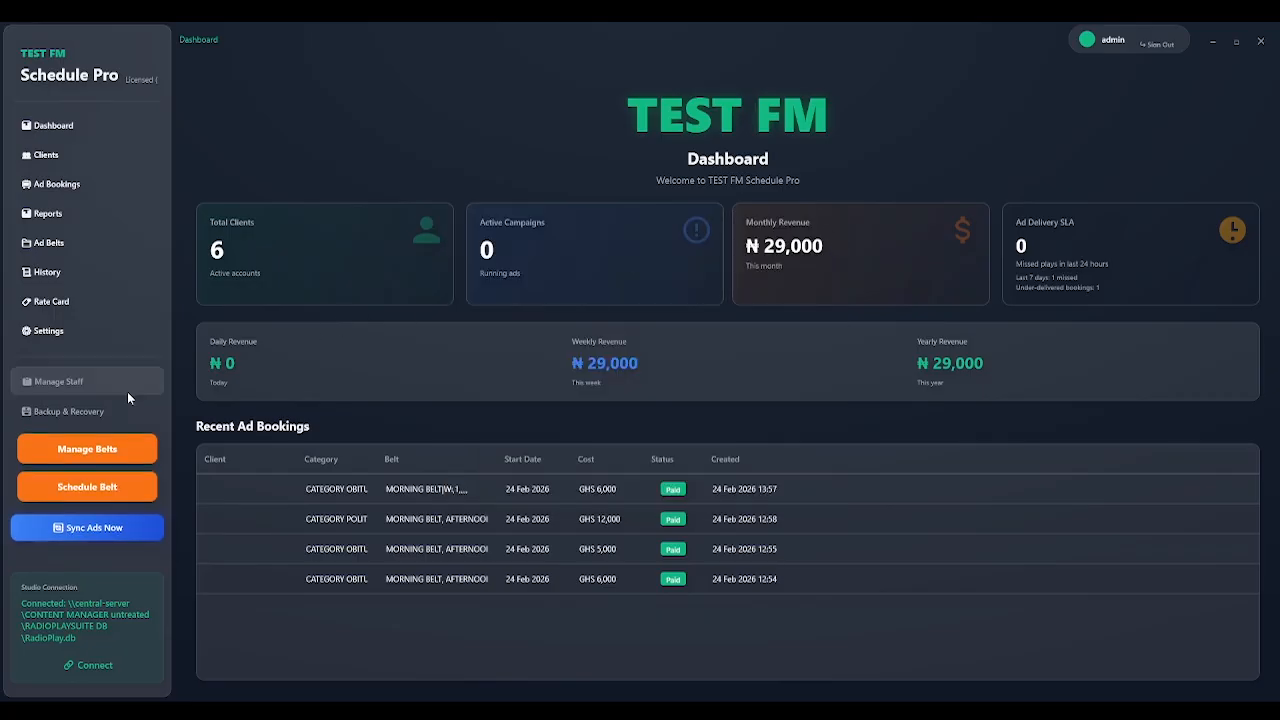
{"action": "left_click", "coordinate": [86, 411]}
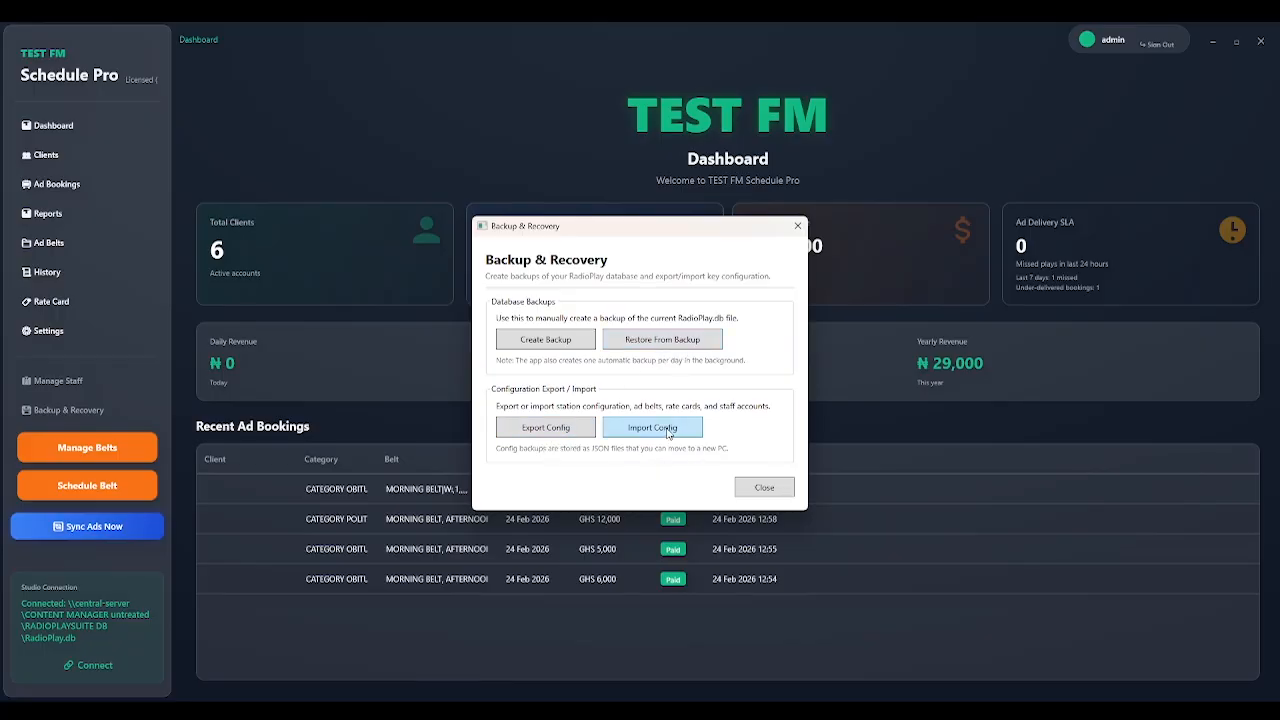
{"action": "left_click", "coordinate": [762, 490]}
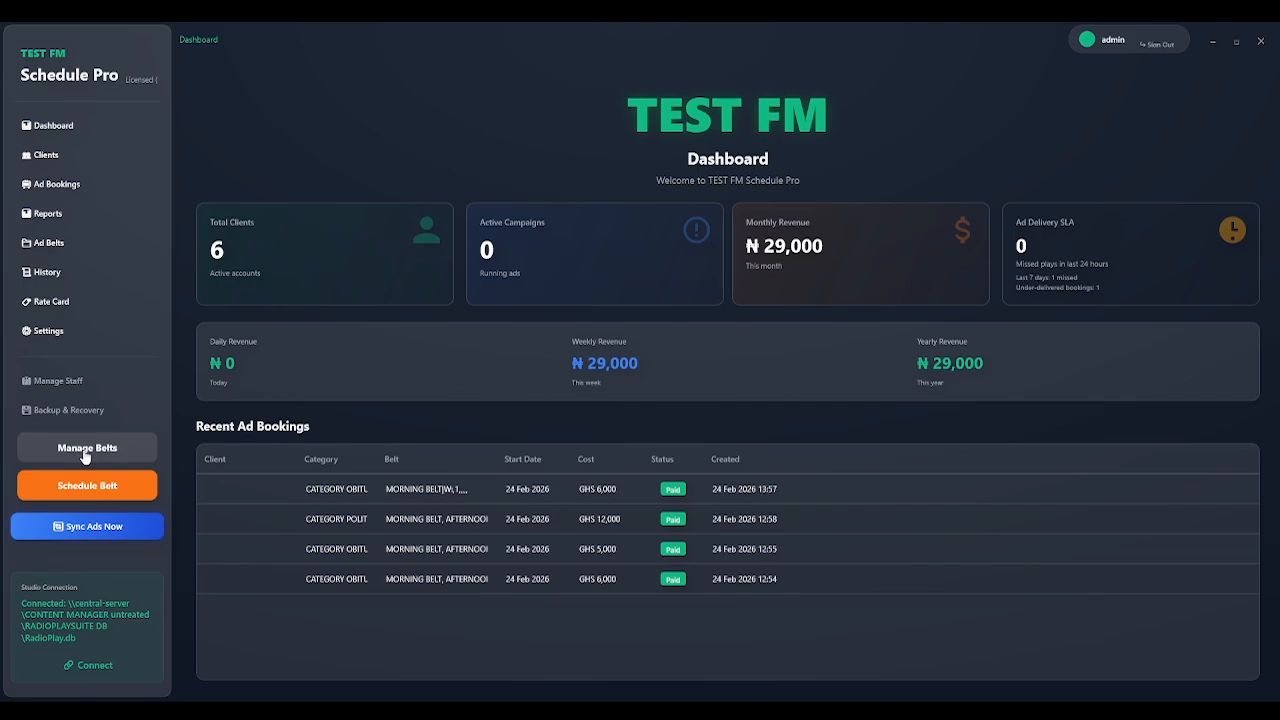
Add a new belt named MIDNIGHT BELT in the Ad Belts Manager and save.
{"action": "left_click", "coordinate": [85, 451]}
{"action": "left_click", "coordinate": [420, 247]}
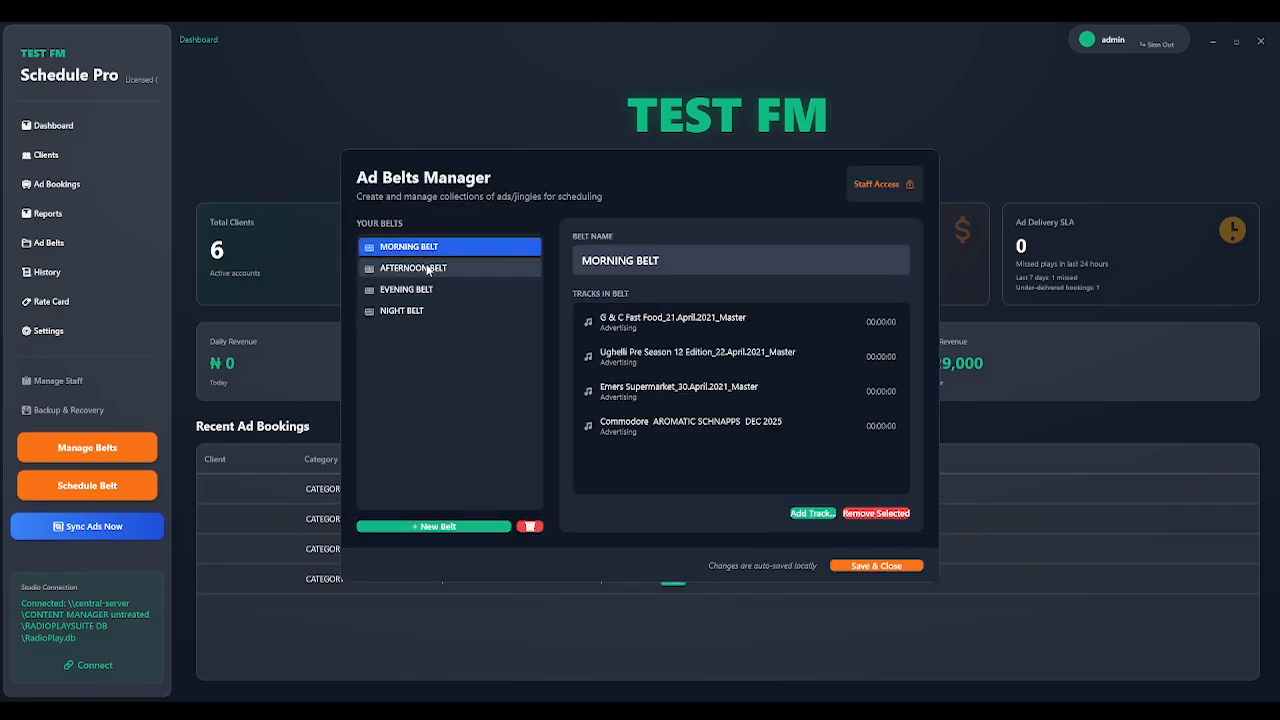
{"action": "left_click", "coordinate": [420, 268]}
{"action": "left_click", "coordinate": [420, 289]}
{"action": "left_click", "coordinate": [420, 311]}
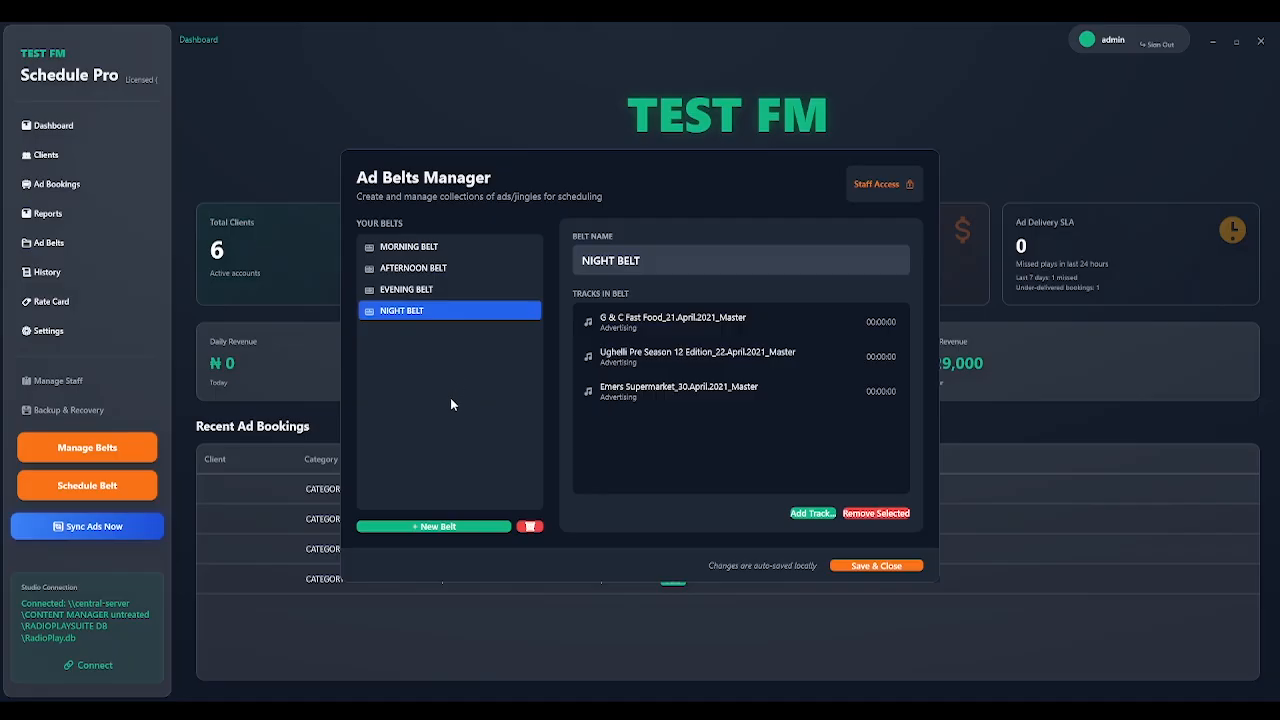
{"action": "left_click", "coordinate": [446, 526]}
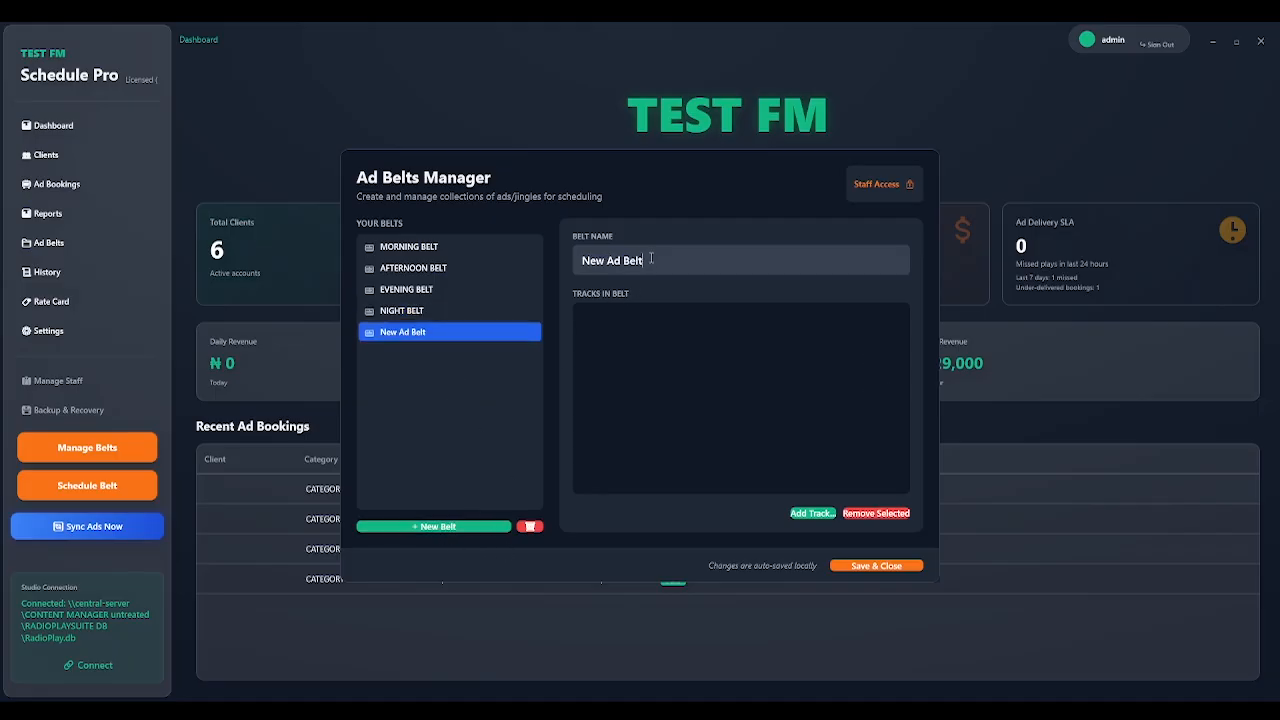
{"action": "left_click_drag", "start_coordinate": [658, 258], "coordinate": [545, 258]}
{"action": "type", "text": "MIDNIGHT BELT"}
{"action": "left_click", "coordinate": [890, 565]}
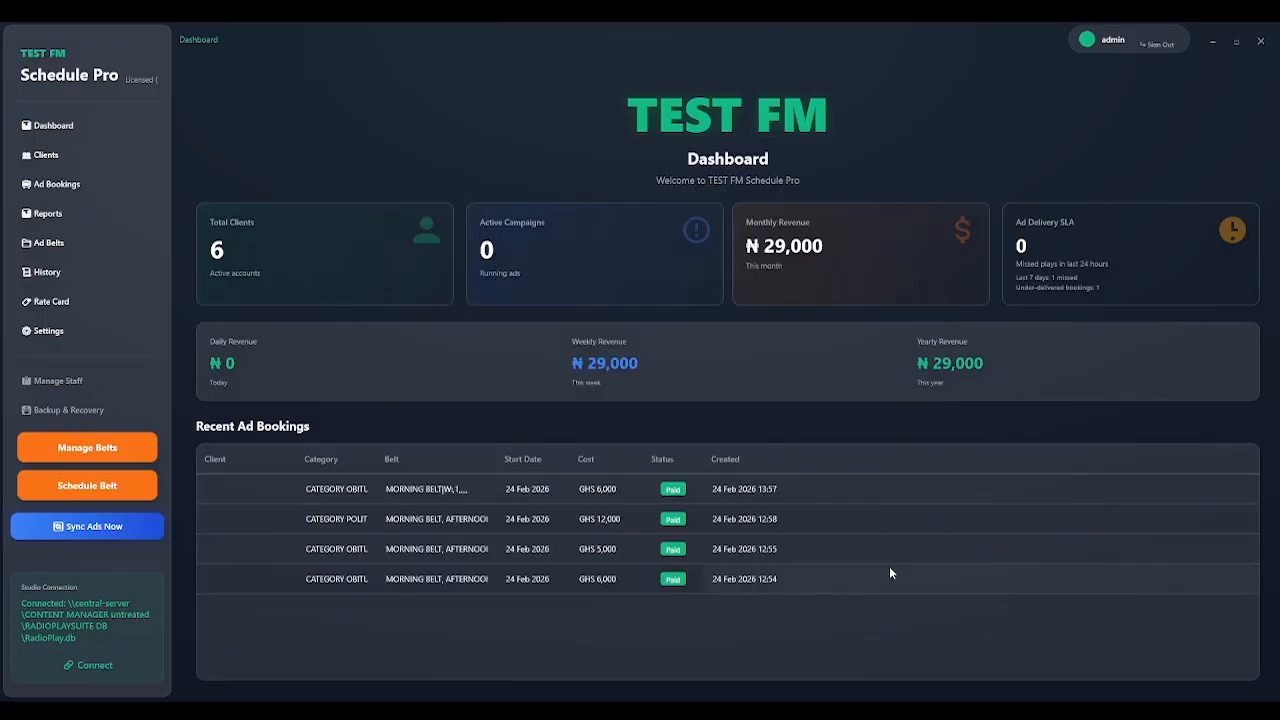
Reopen the Ad Belts Manager, confirm MIDNIGHT BELT is empty beside the other belts, and save.
{"action": "left_click", "coordinate": [105, 452]}
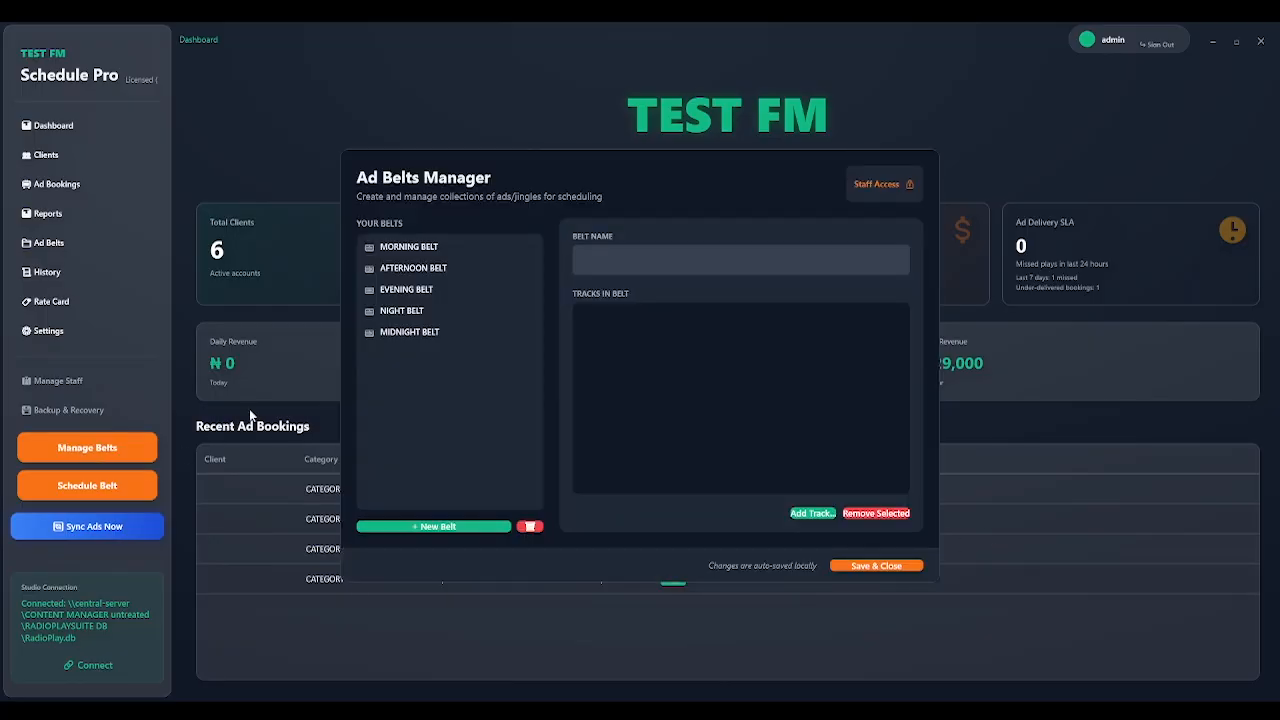
{"action": "left_click", "coordinate": [405, 333]}
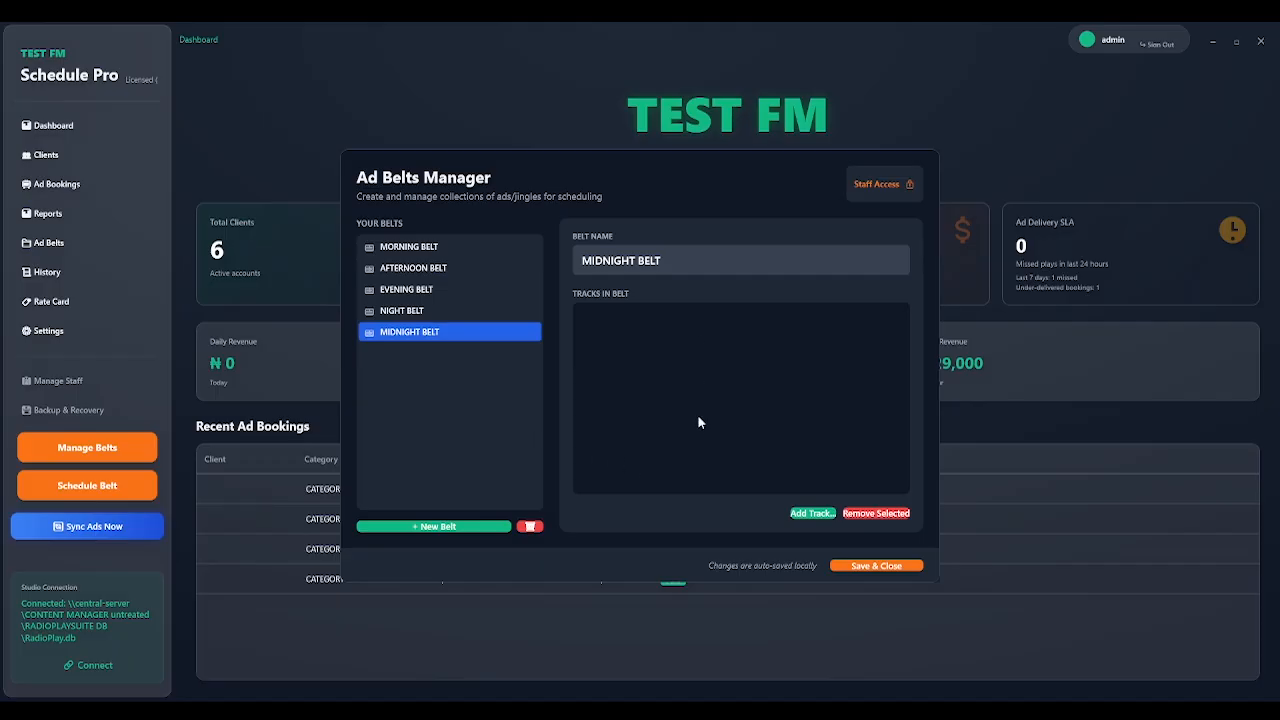
{"action": "left_click", "coordinate": [423, 311]}
{"action": "left_click", "coordinate": [400, 333]}
{"action": "left_click", "coordinate": [412, 311]}
{"action": "left_click", "coordinate": [420, 292]}
{"action": "left_click", "coordinate": [424, 268]}
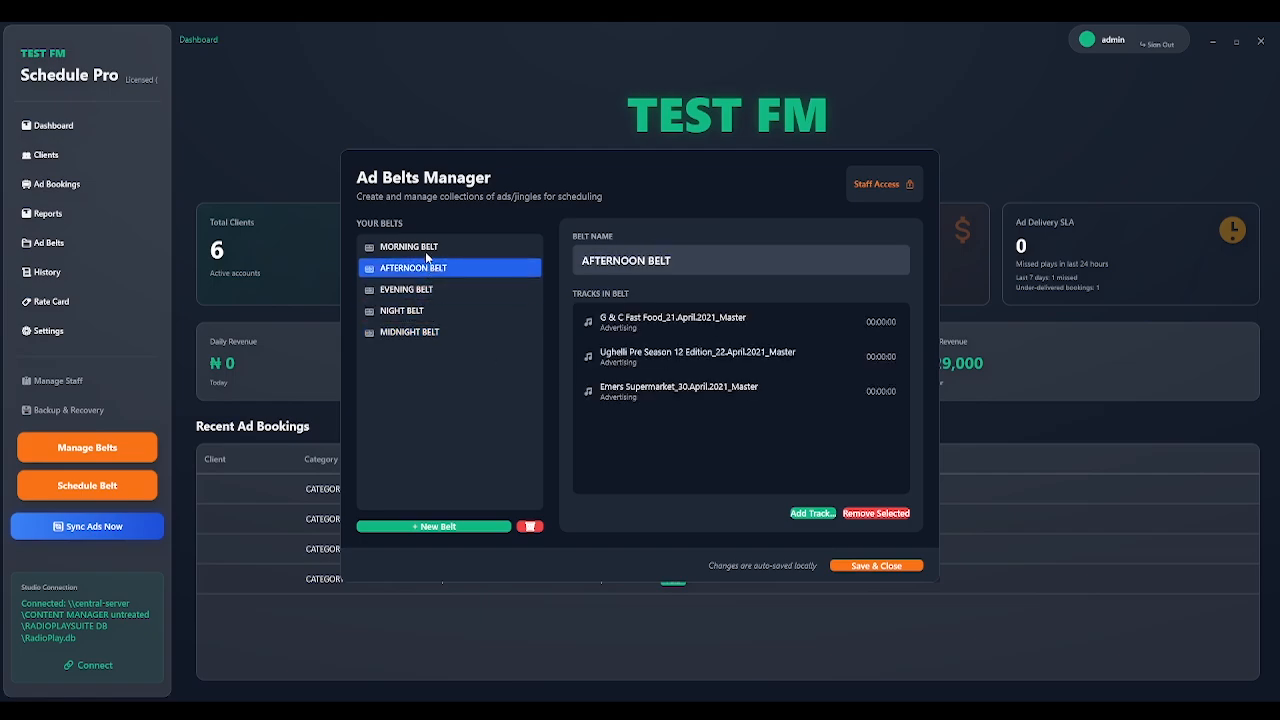
{"action": "left_click", "coordinate": [425, 248]}
{"action": "left_click", "coordinate": [415, 331]}
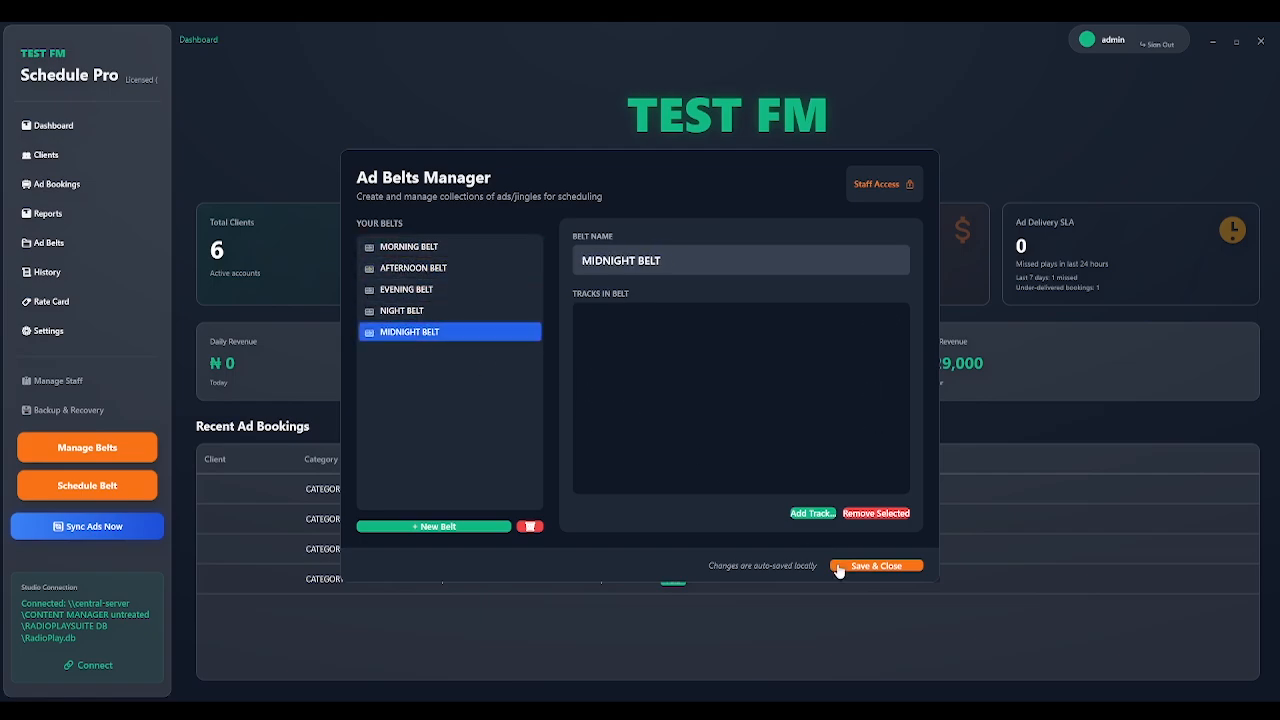
{"action": "left_click", "coordinate": [875, 568]}
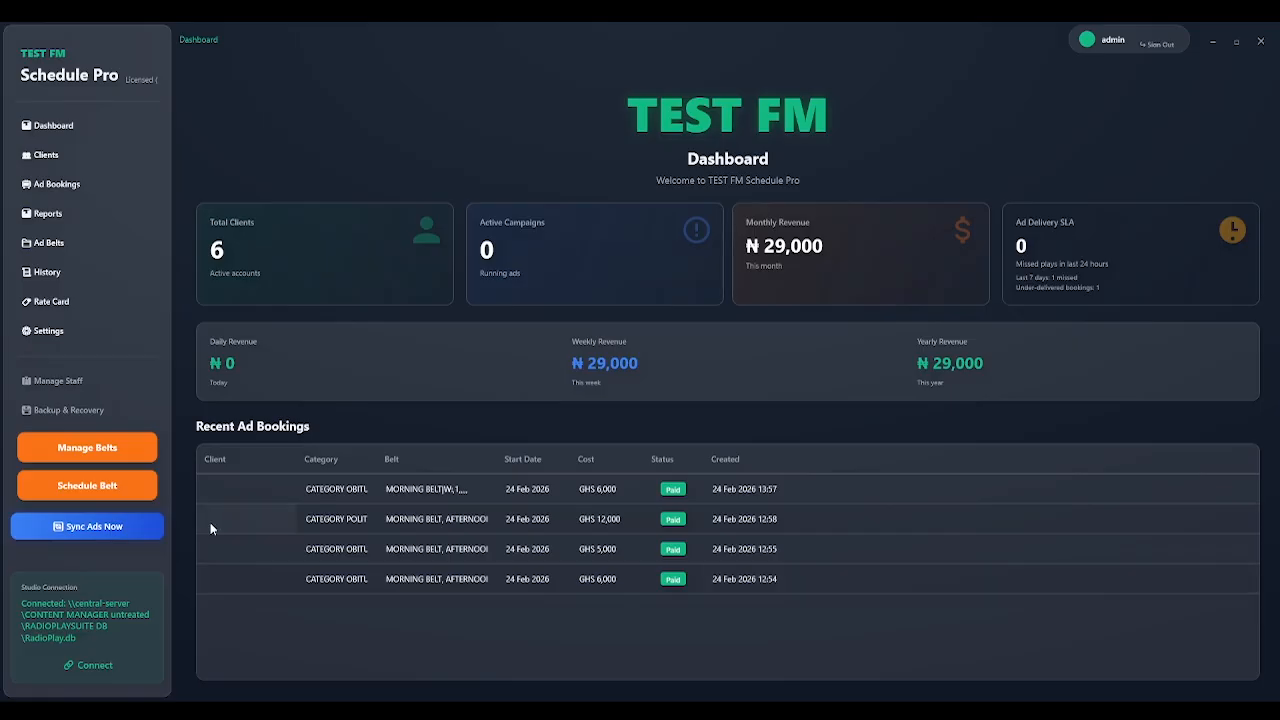
Schedule MORNING BELT for 2/28/2026 at 03:49 PM and dismiss the success message.
{"action": "left_click", "coordinate": [127, 500]}
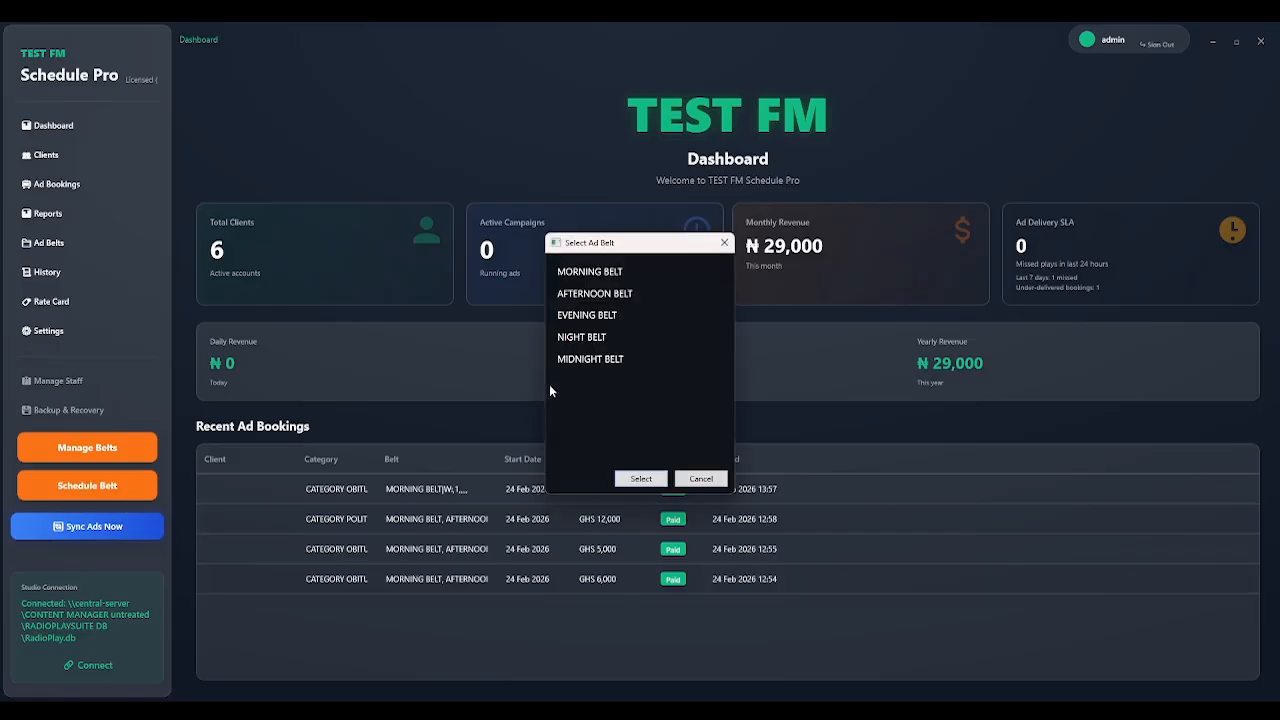
{"action": "left_click", "coordinate": [601, 271]}
{"action": "left_click", "coordinate": [648, 476]}
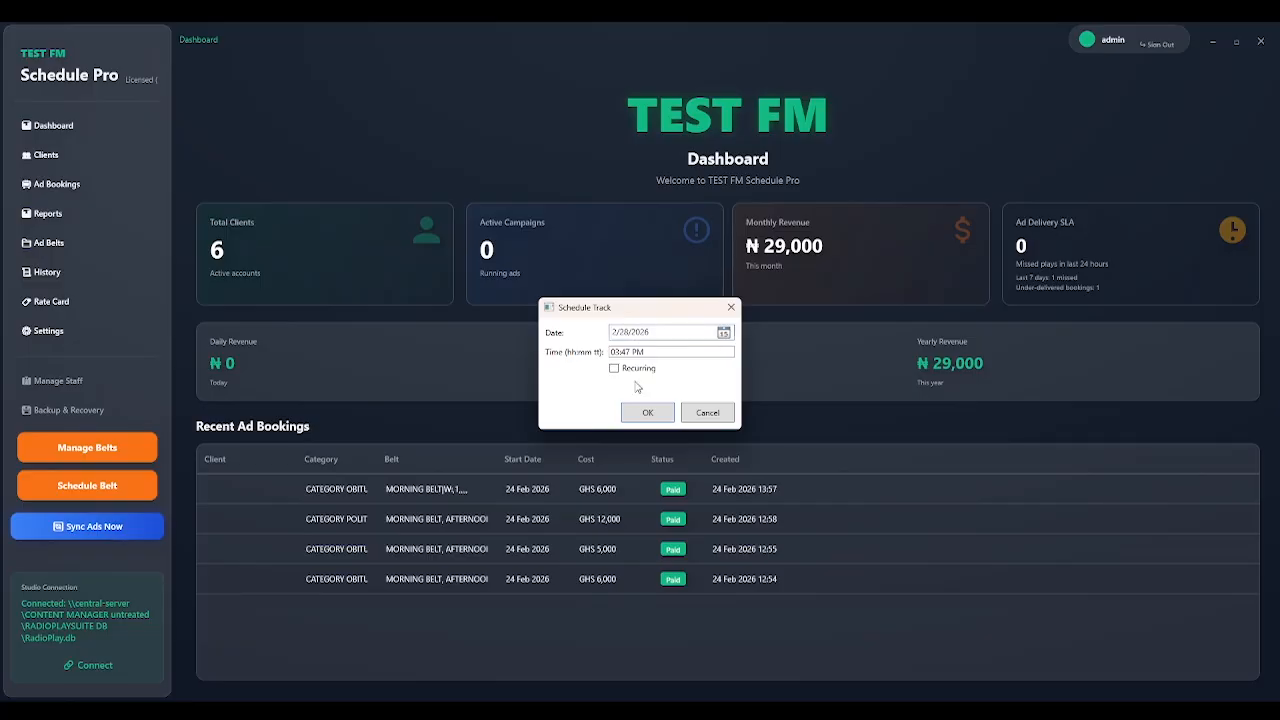
{"action": "left_click", "coordinate": [626, 352]}
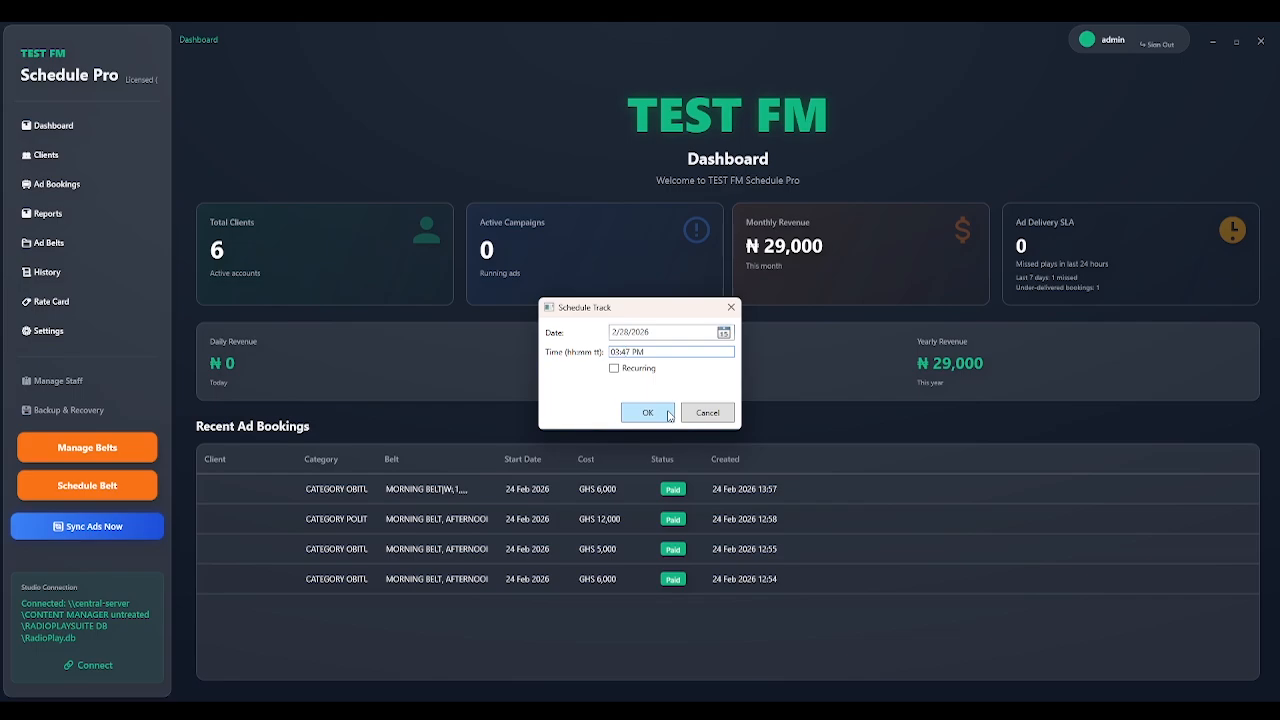
{"action": "key", "text": "Delete"}
{"action": "type", "text": "5"}
{"action": "left_click", "coordinate": [646, 412]}
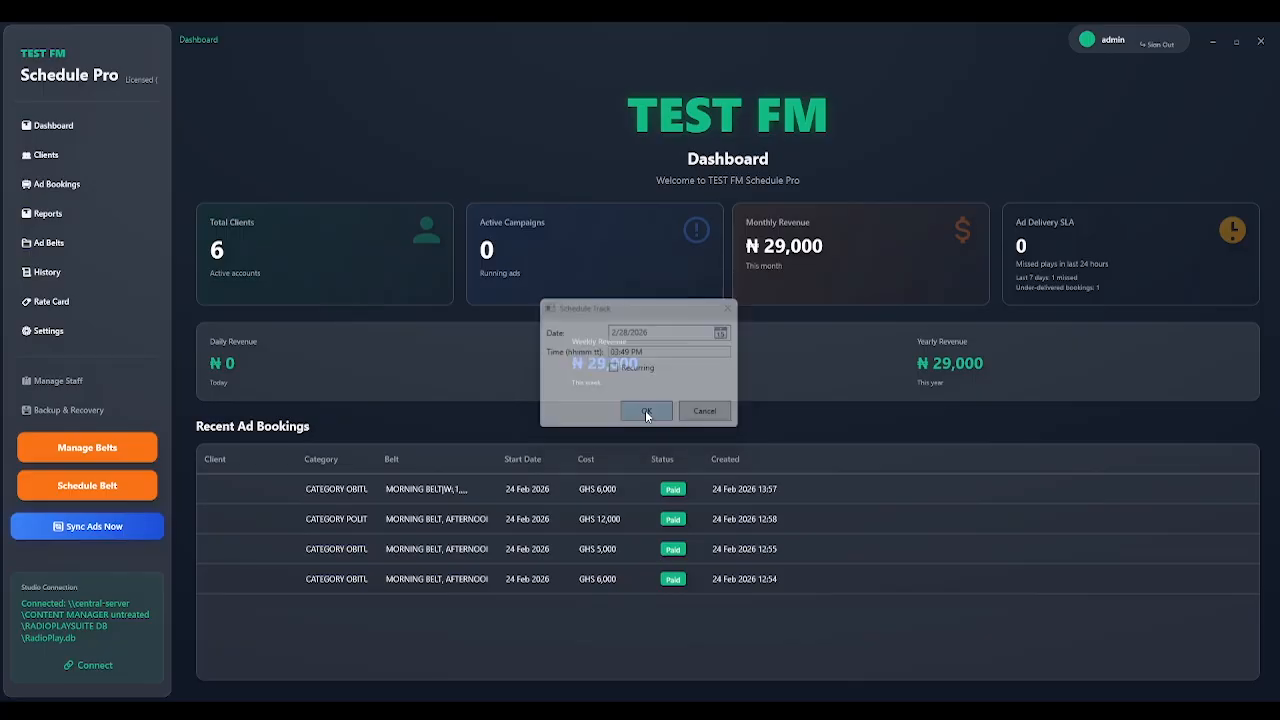
{"action": "left_click", "coordinate": [740, 420]}
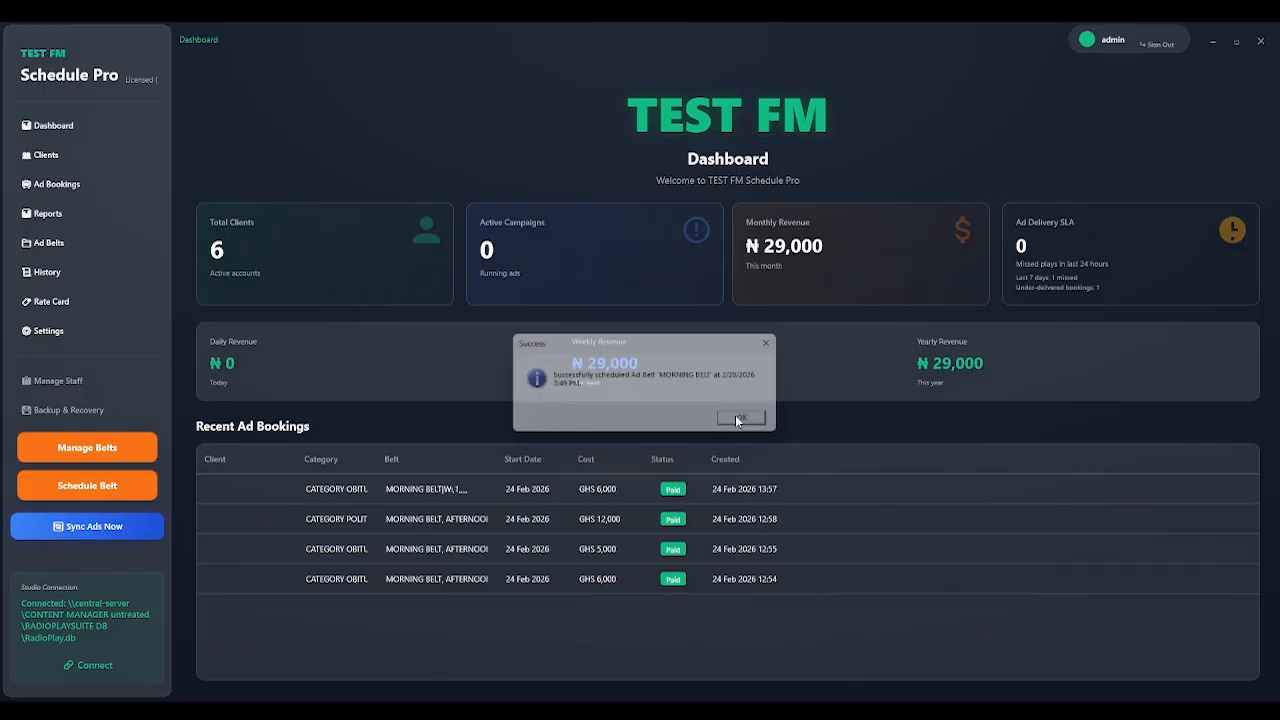